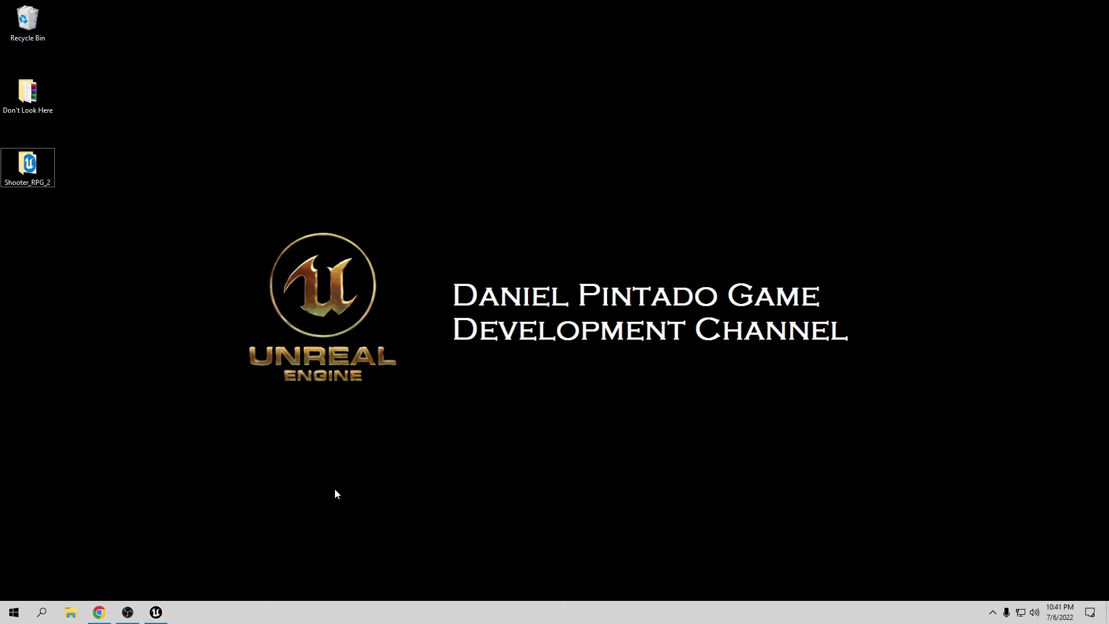
- Bring the Patreon page back up and scroll down through the membership tiers and their rewards
{"action": "left_click", "coordinate": [98, 612]}
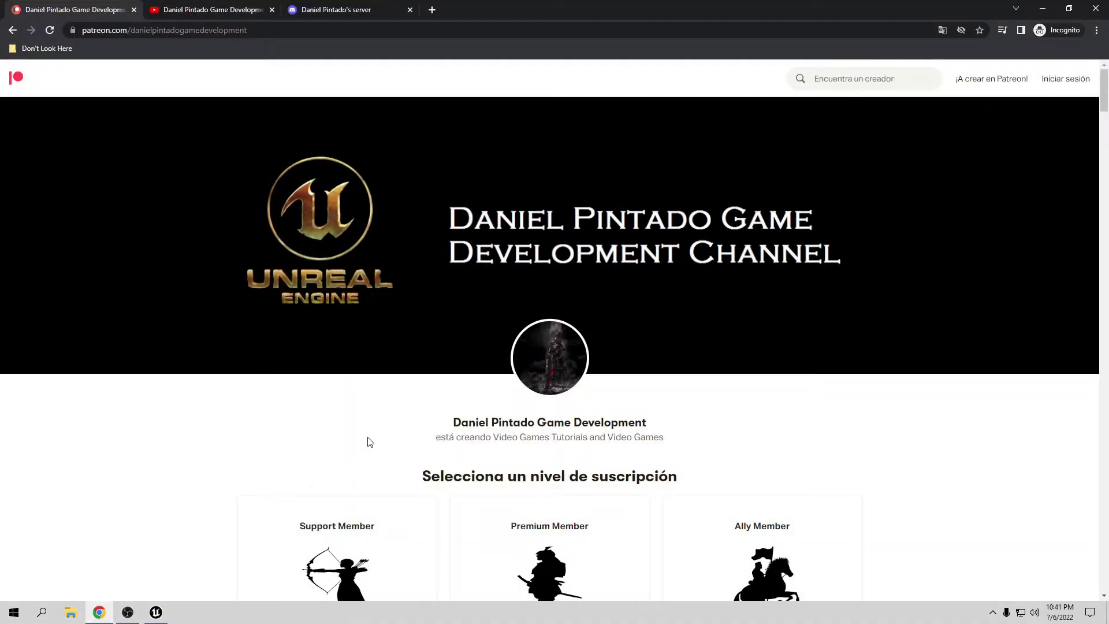
{"action": "scroll", "coordinate": [369, 442], "scroll_direction": "down", "scroll_amount": 2}
{"action": "scroll", "coordinate": [387, 412], "scroll_direction": "down", "scroll_amount": 2}
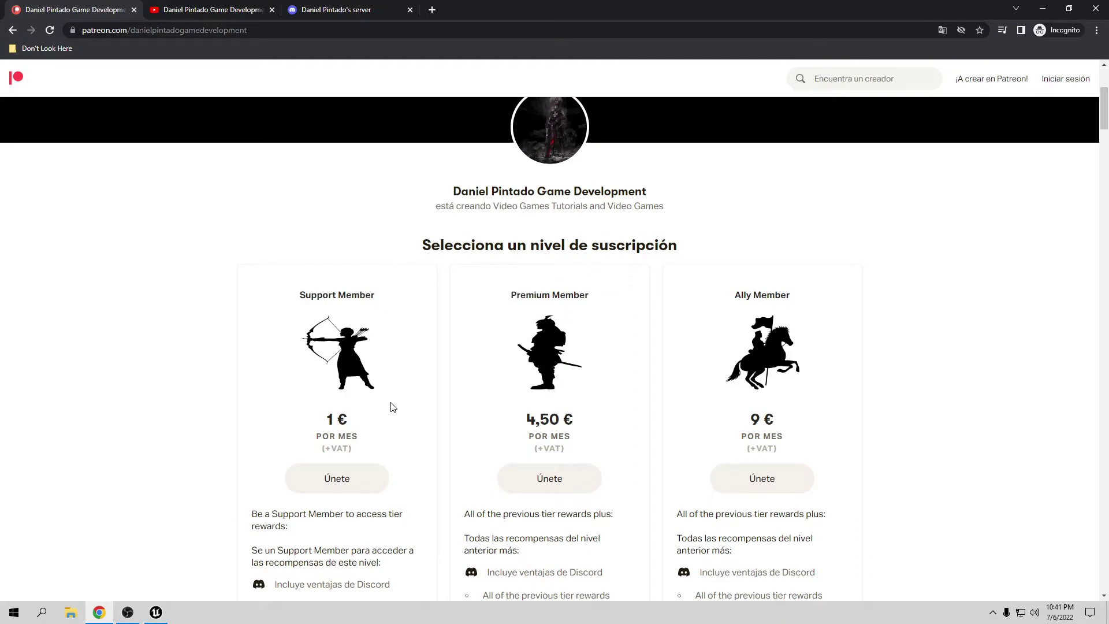
{"action": "scroll", "coordinate": [520, 414], "scroll_direction": "down", "scroll_amount": 3}
{"action": "scroll", "coordinate": [583, 425], "scroll_direction": "down", "scroll_amount": 3}
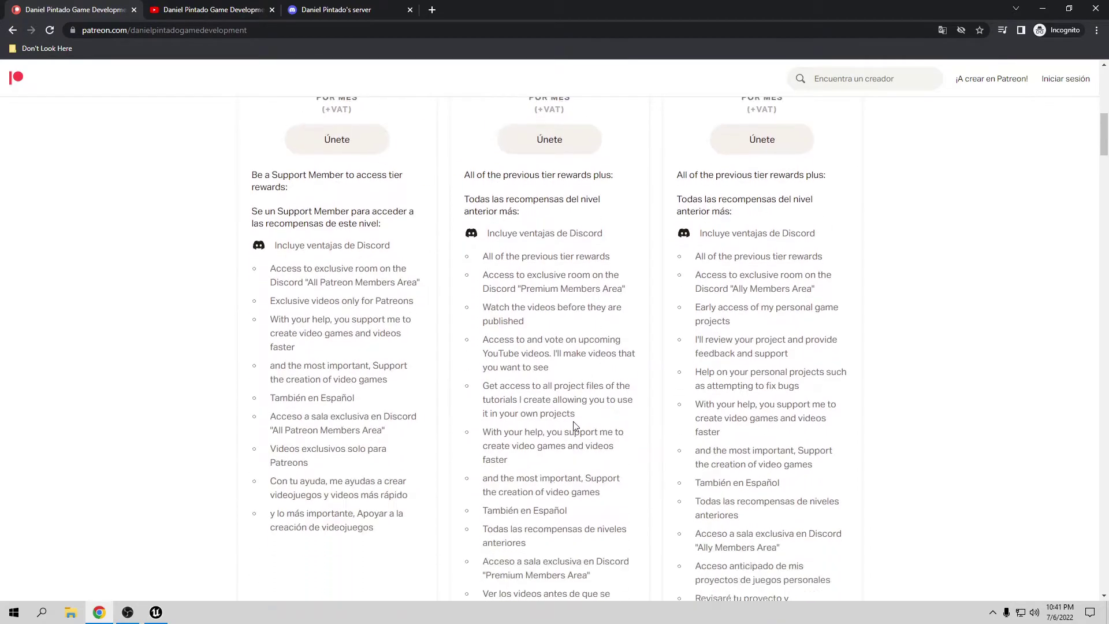
{"action": "scroll", "coordinate": [575, 426], "scroll_direction": "down", "scroll_amount": 1}
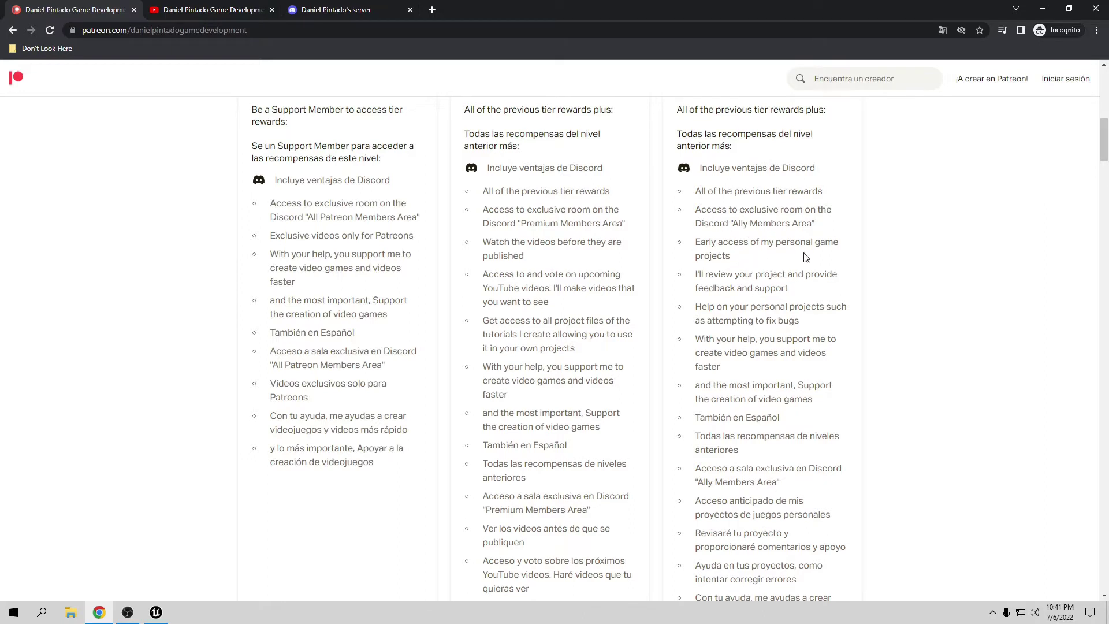
{"action": "scroll", "coordinate": [773, 271], "scroll_direction": "down", "scroll_amount": 6}
{"action": "scroll", "coordinate": [773, 271], "scroll_direction": "down", "scroll_amount": 6}
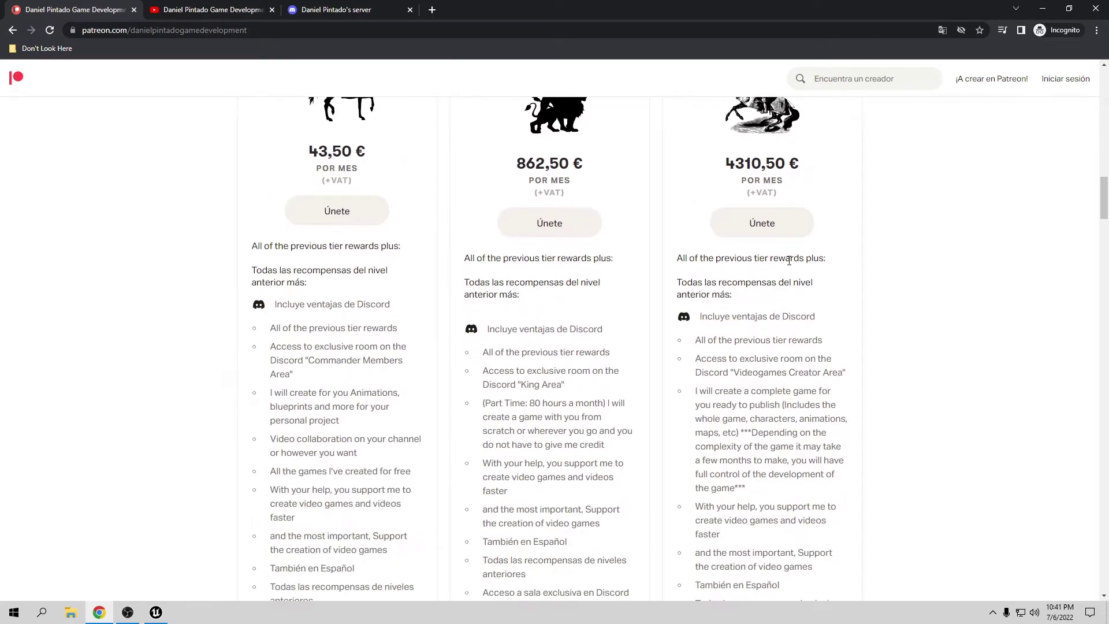
{"action": "scroll", "coordinate": [780, 257], "scroll_direction": "down", "scroll_amount": 2}
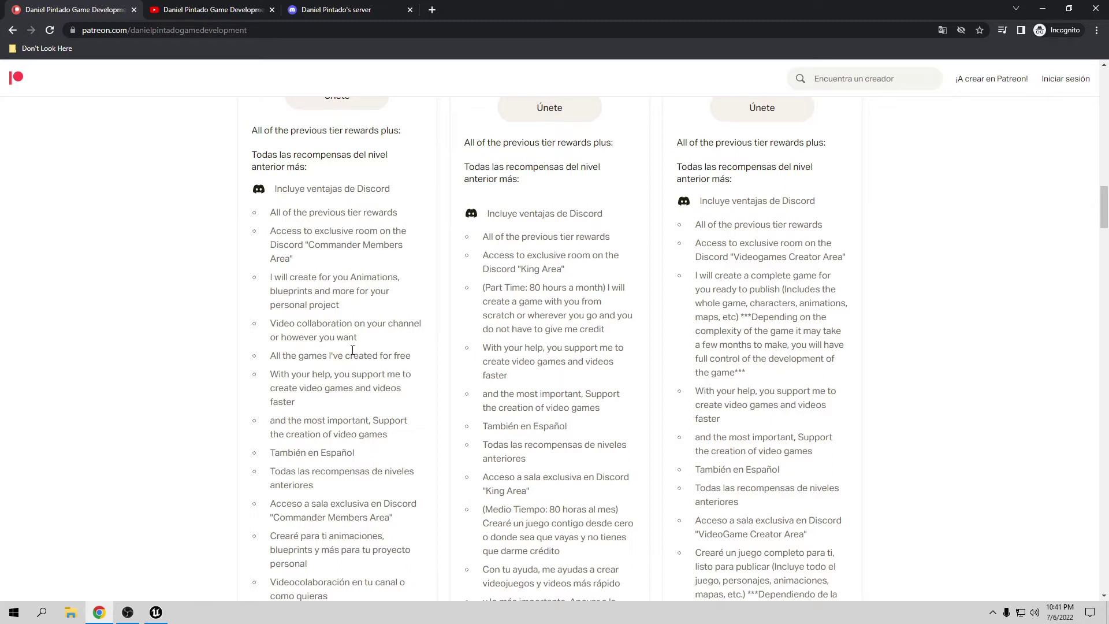
- Scroll back to the top of the Patreon page and switch to the creator's YouTube channel
{"action": "scroll", "coordinate": [610, 381], "scroll_direction": "up", "scroll_amount": 2}
{"action": "scroll", "coordinate": [609, 382], "scroll_direction": "up", "scroll_amount": 2}
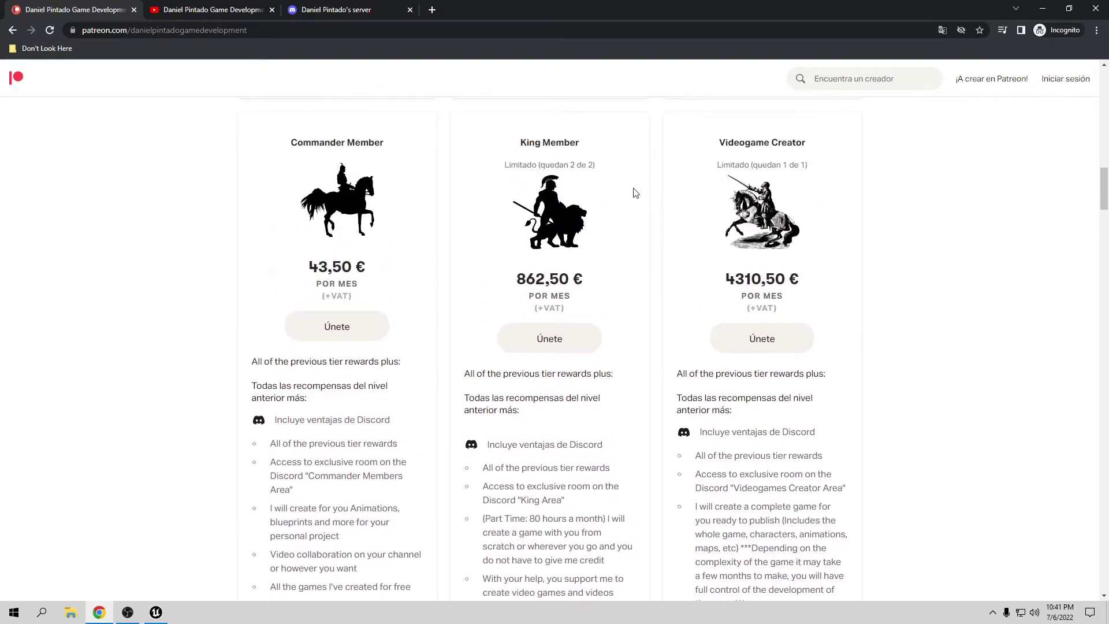
{"action": "scroll", "coordinate": [577, 341], "scroll_direction": "up", "scroll_amount": 1}
{"action": "scroll", "coordinate": [555, 361], "scroll_direction": "up", "scroll_amount": 5}
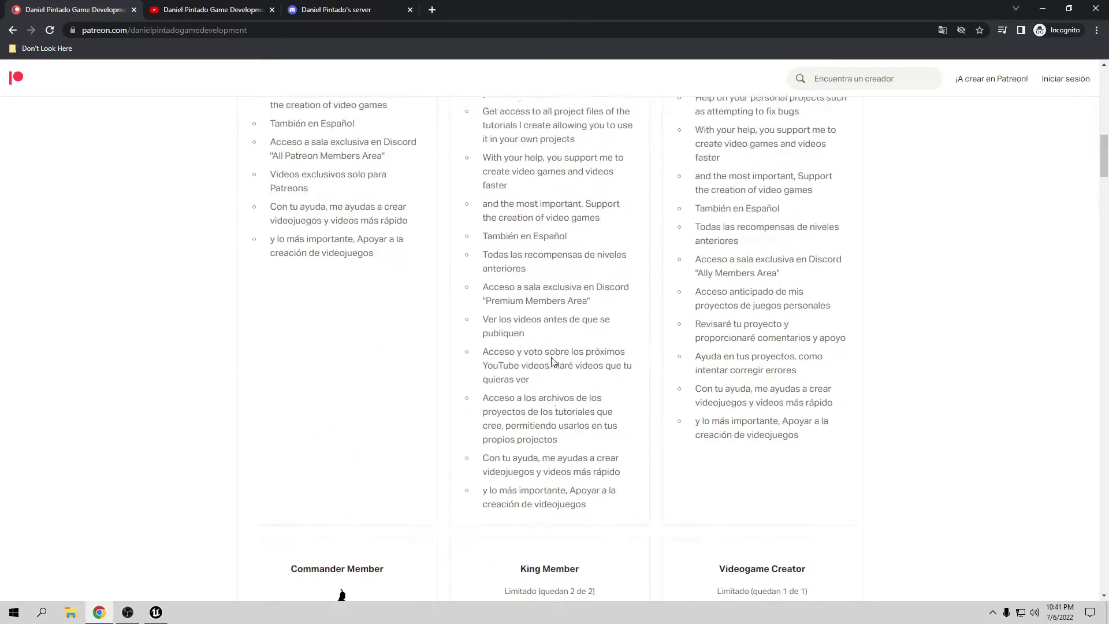
{"action": "scroll", "coordinate": [555, 362], "scroll_direction": "up", "scroll_amount": 5}
{"action": "scroll", "coordinate": [557, 361], "scroll_direction": "up", "scroll_amount": 3}
{"action": "scroll", "coordinate": [557, 361], "scroll_direction": "up", "scroll_amount": 3}
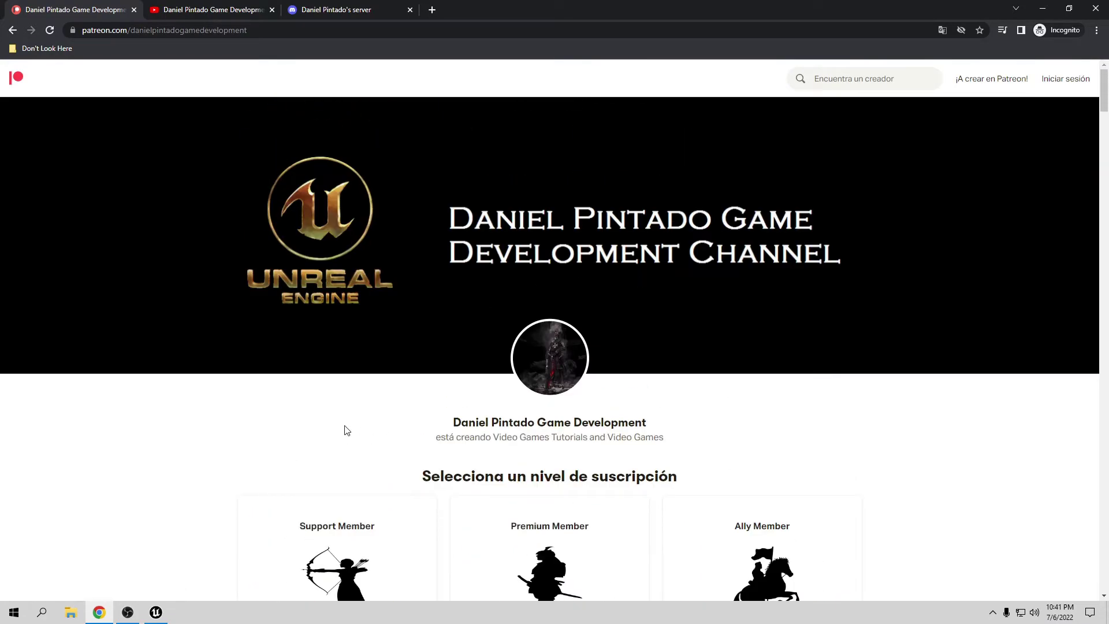
{"action": "left_click", "coordinate": [210, 8]}
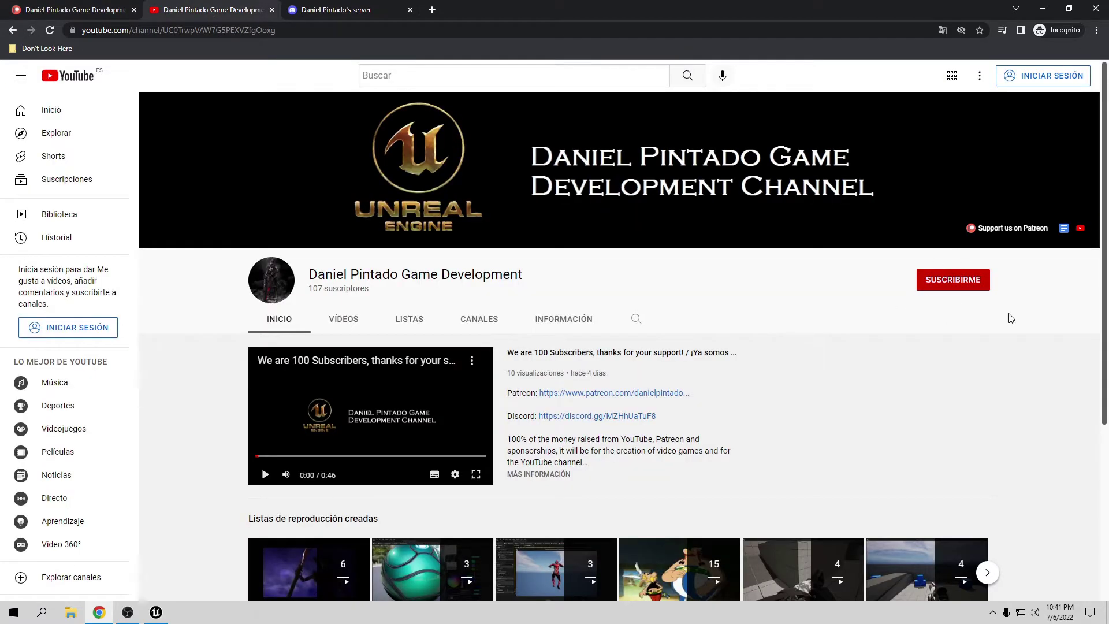
- Open the 'All Patreon Videos' Google Doc from the YouTube channel banner link
{"action": "left_click", "coordinate": [1064, 230]}
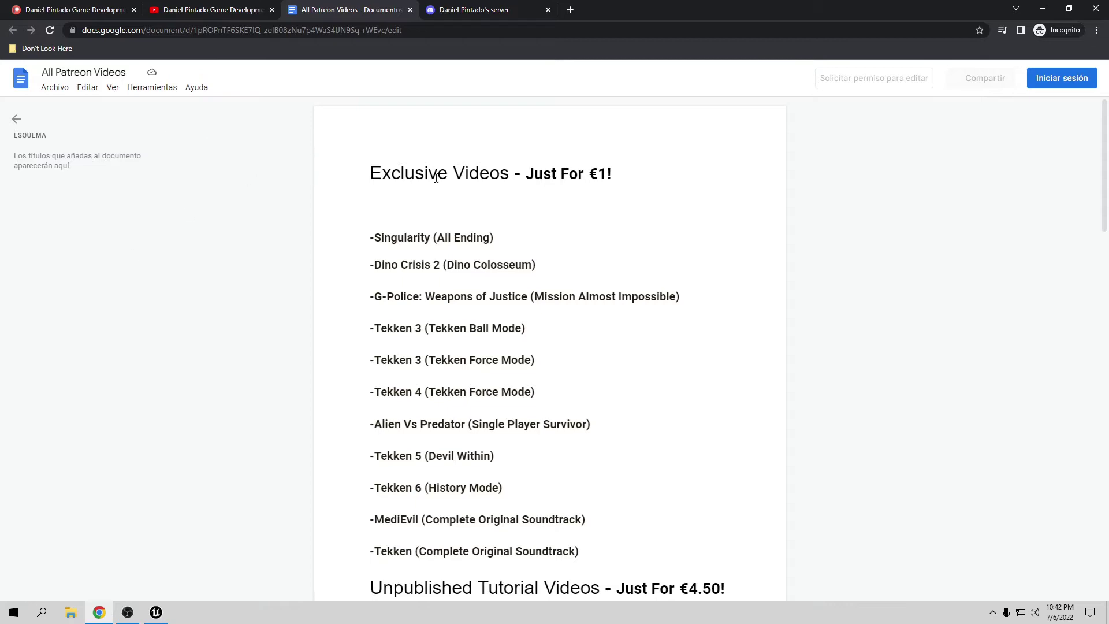
- Skim through the All Patreon Videos document's sections, then close its tab
{"action": "scroll", "coordinate": [644, 230], "scroll_direction": "down", "scroll_amount": 6}
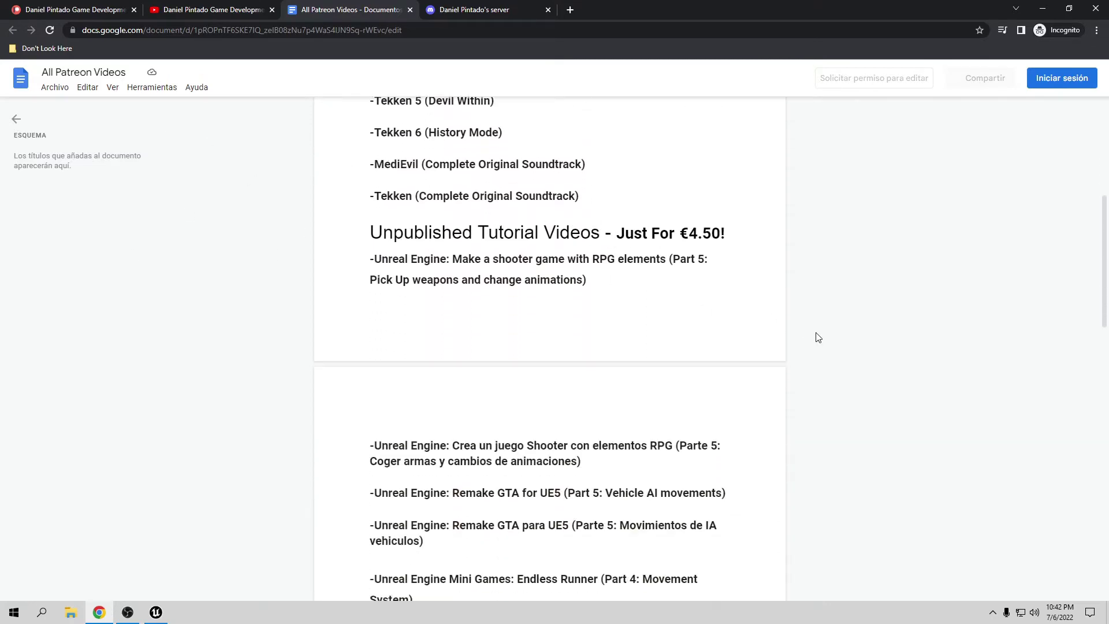
{"action": "scroll", "coordinate": [829, 334], "scroll_direction": "down", "scroll_amount": 9}
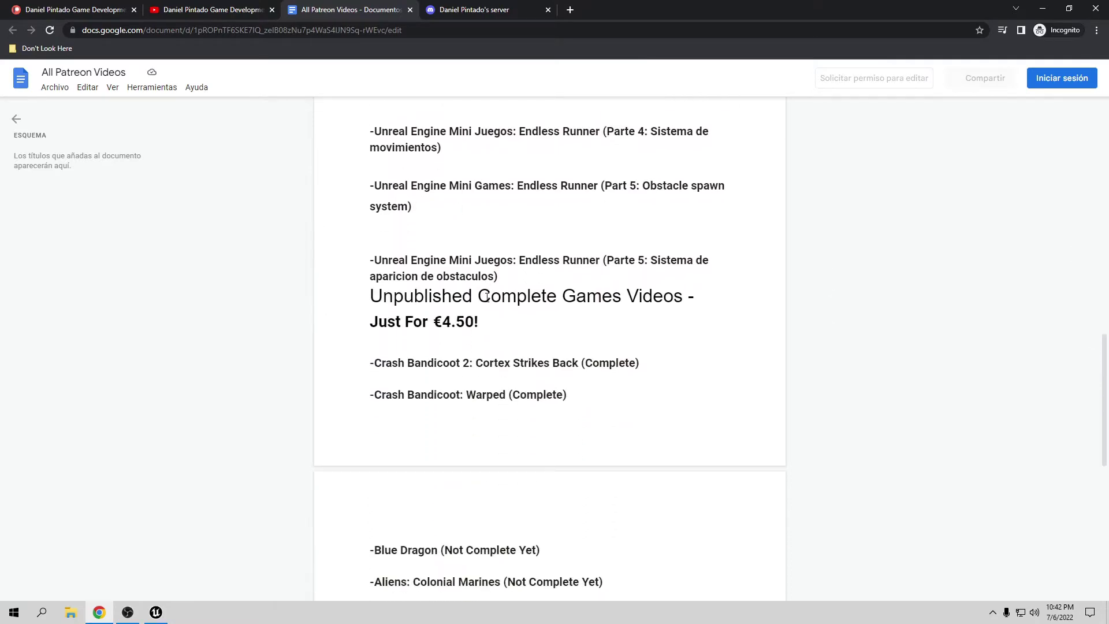
{"action": "scroll", "coordinate": [803, 355], "scroll_direction": "down", "scroll_amount": 7}
{"action": "scroll", "coordinate": [815, 356], "scroll_direction": "up", "scroll_amount": 3}
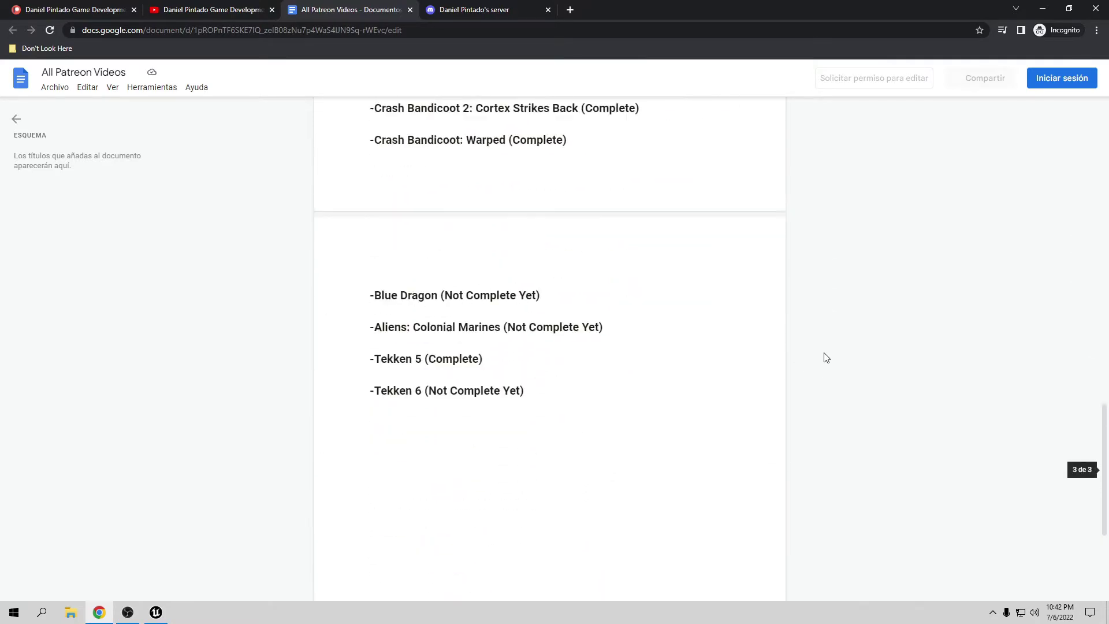
{"action": "scroll", "coordinate": [820, 364], "scroll_direction": "up", "scroll_amount": 4}
{"action": "scroll", "coordinate": [813, 368], "scroll_direction": "up", "scroll_amount": 8}
{"action": "scroll", "coordinate": [813, 364], "scroll_direction": "up", "scroll_amount": 6}
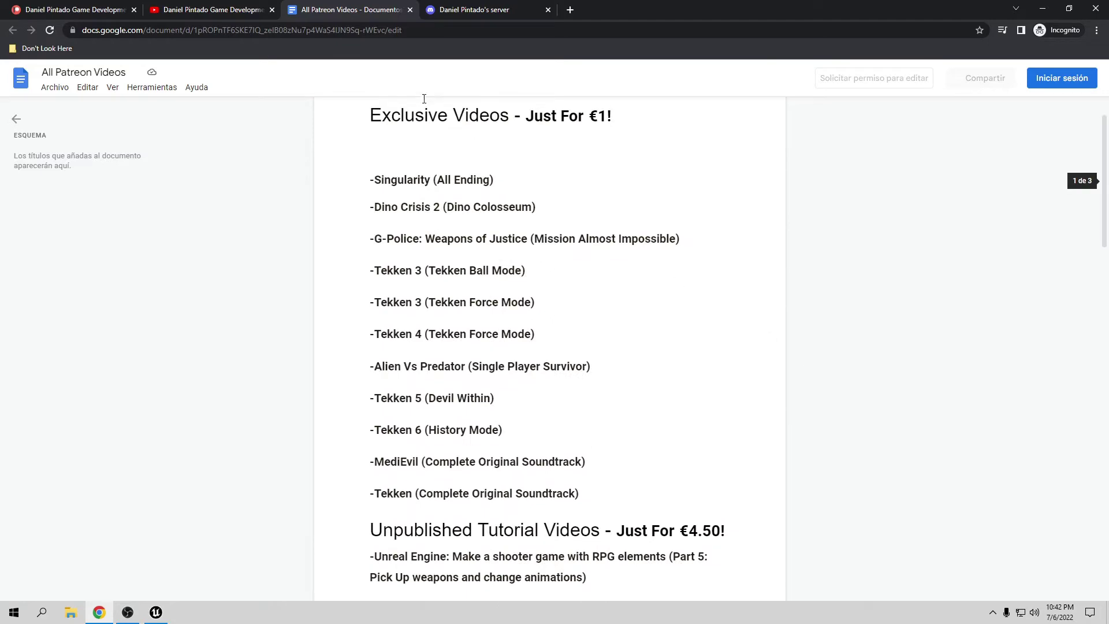
{"action": "left_click", "coordinate": [410, 10]}
{"action": "left_click", "coordinate": [347, 10]}
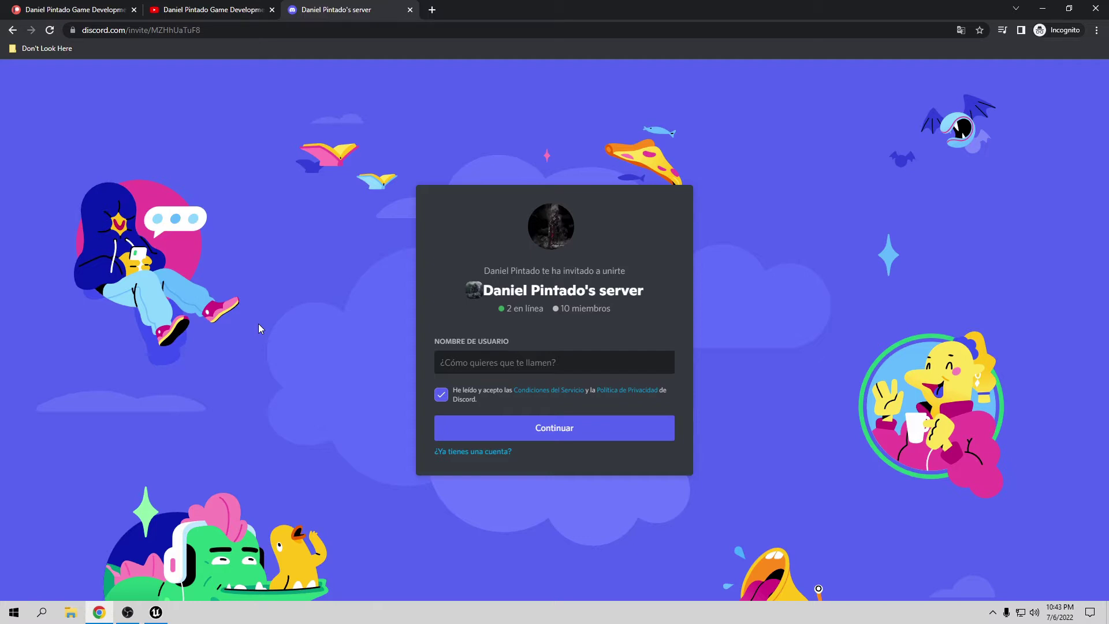
- Glance at the Patreon and YouTube tabs, then return to the Unreal Engine editor
{"action": "left_click", "coordinate": [73, 8]}
{"action": "left_click", "coordinate": [192, 11]}
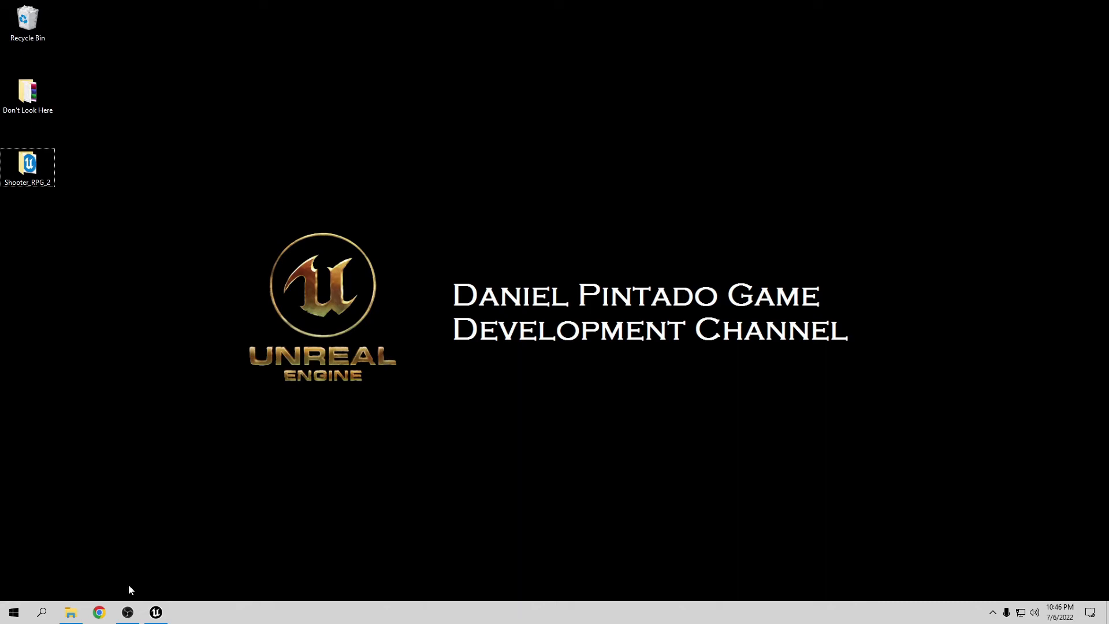
{"action": "left_click", "coordinate": [156, 612]}
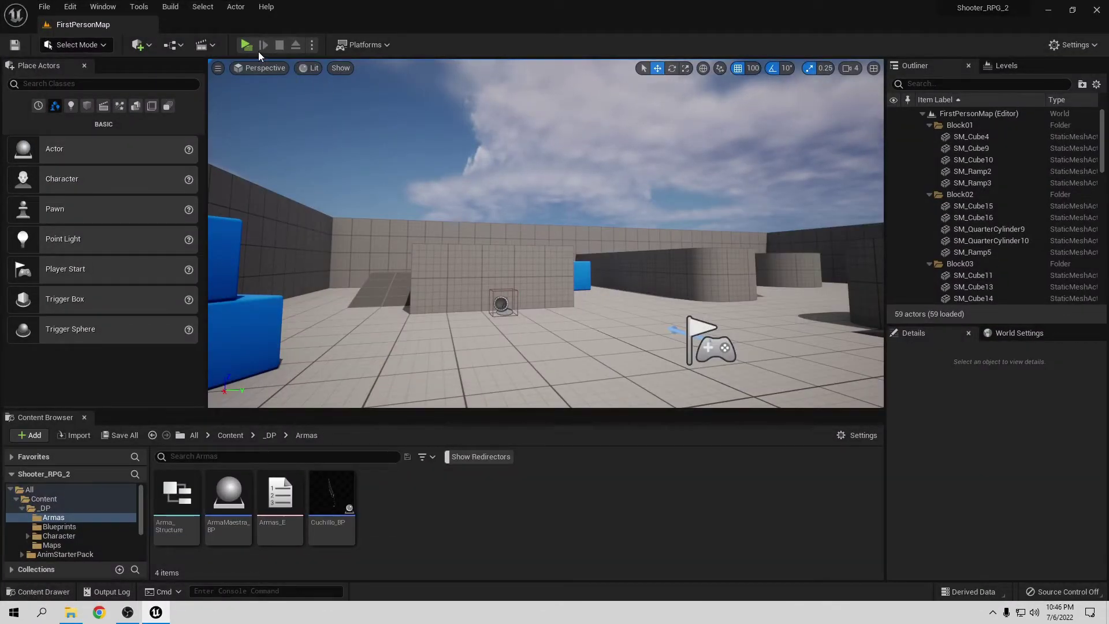
- Start a two-client play test, pick up the knife, and approach the other player
{"action": "left_click", "coordinate": [247, 45]}
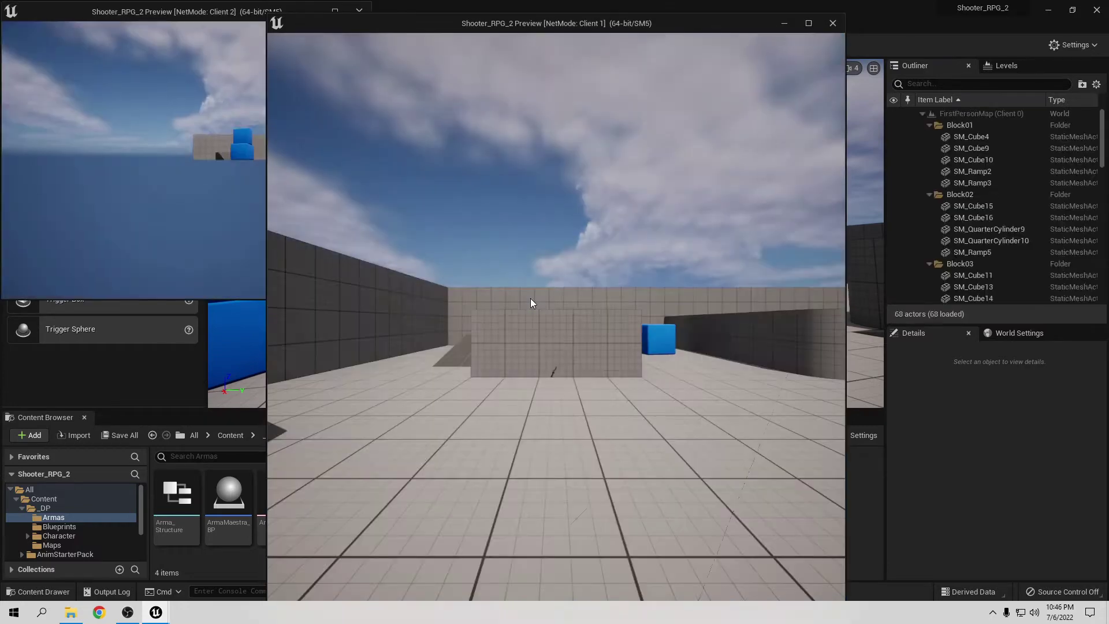
{"action": "key", "text": "w"}
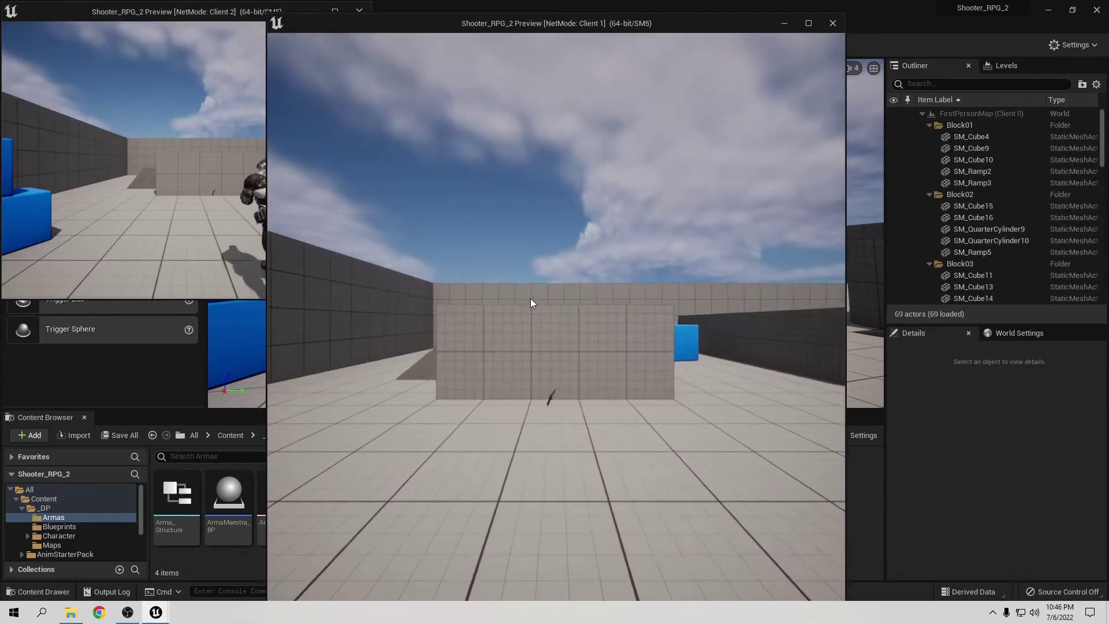
{"action": "key", "text": "w"}
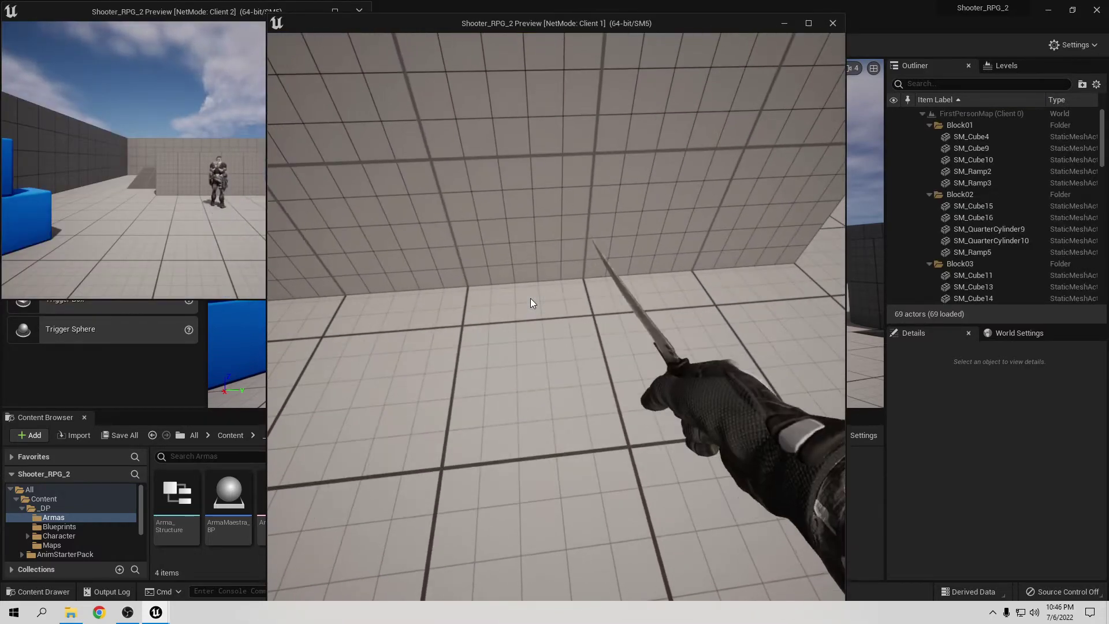
{"action": "key", "text": "w"}
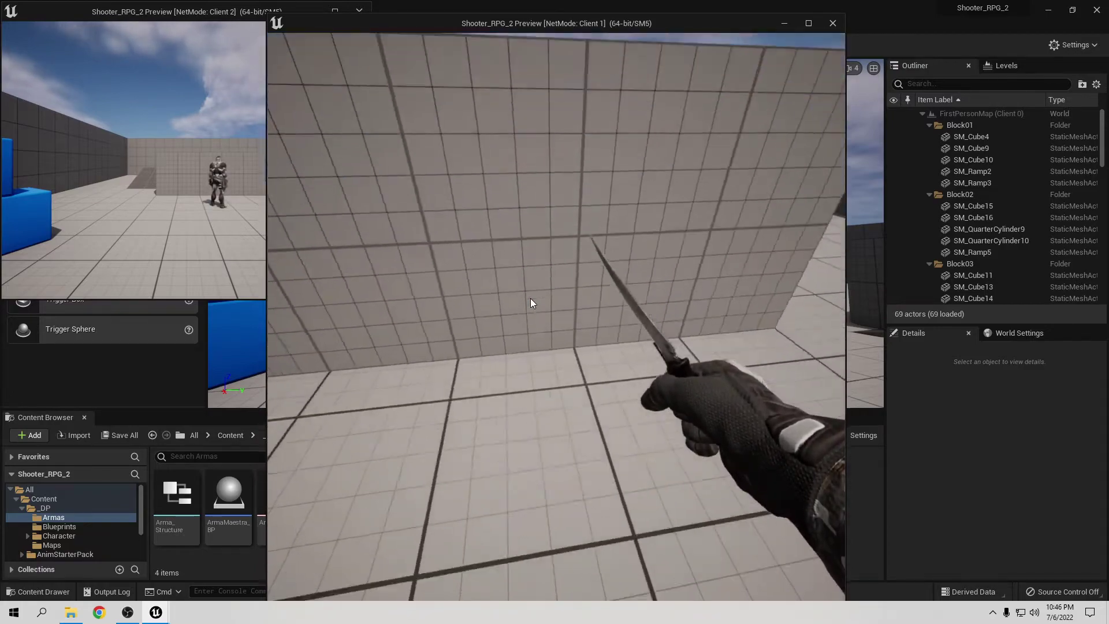
{"action": "key", "text": "w"}
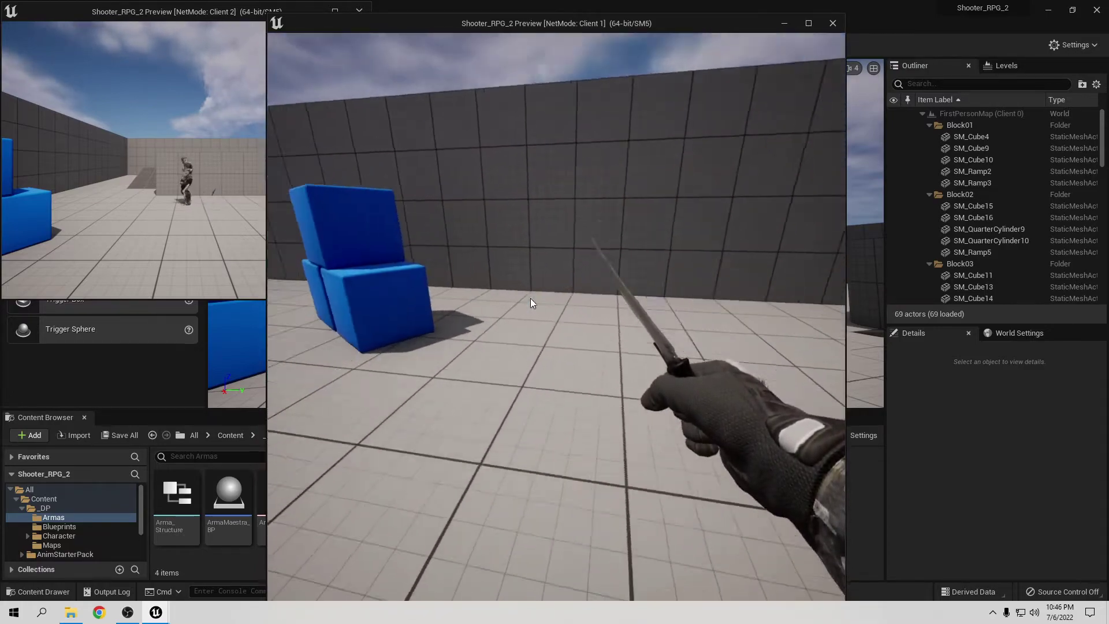
{"action": "key", "text": "w"}
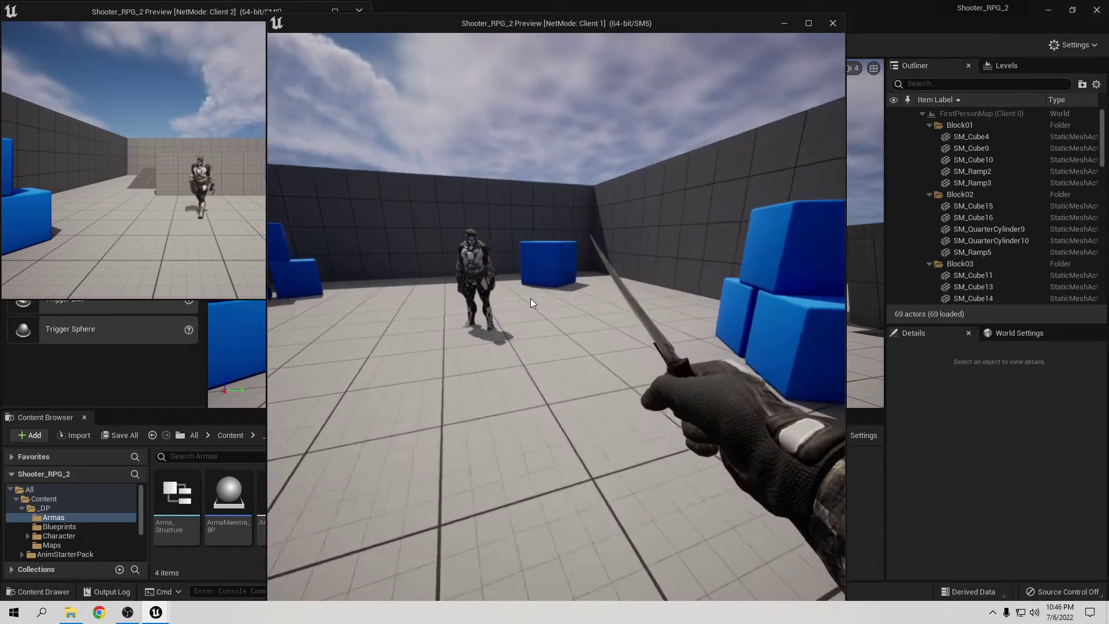
{"action": "key", "text": "w"}
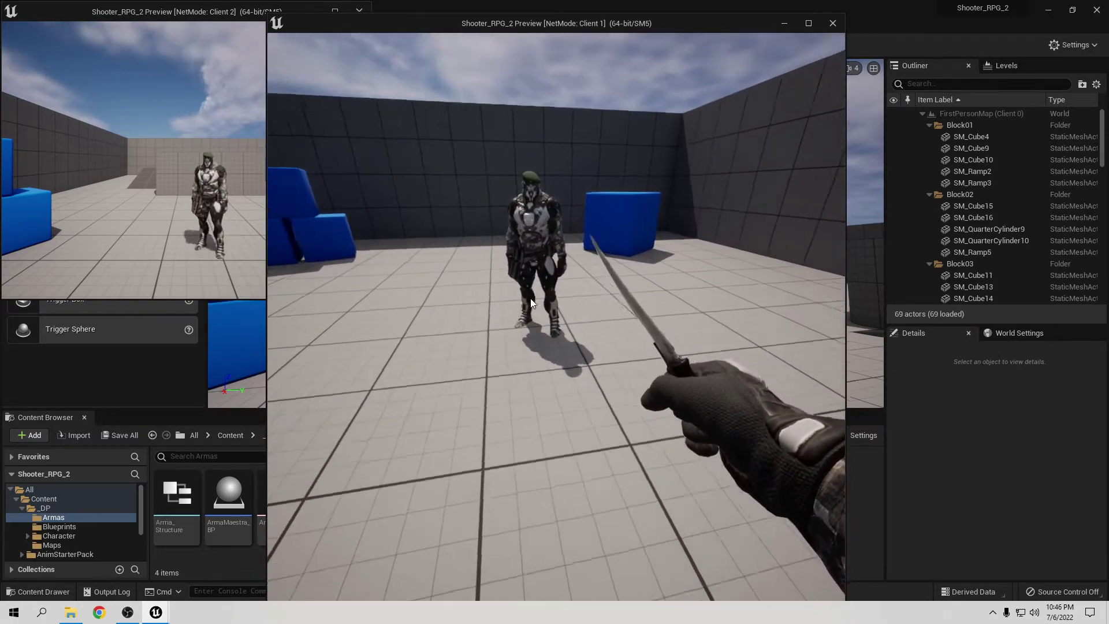
{"action": "key", "text": "w"}
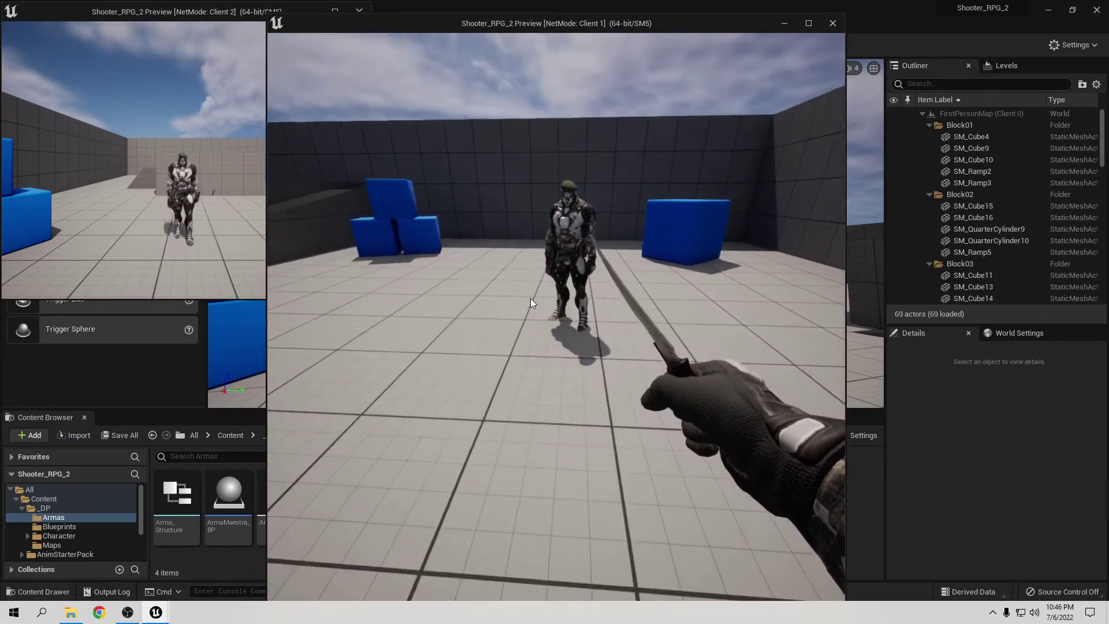
- Walk Client 1 around the arena past the other soldier, then stop the play session
{"action": "key", "text": "w"}
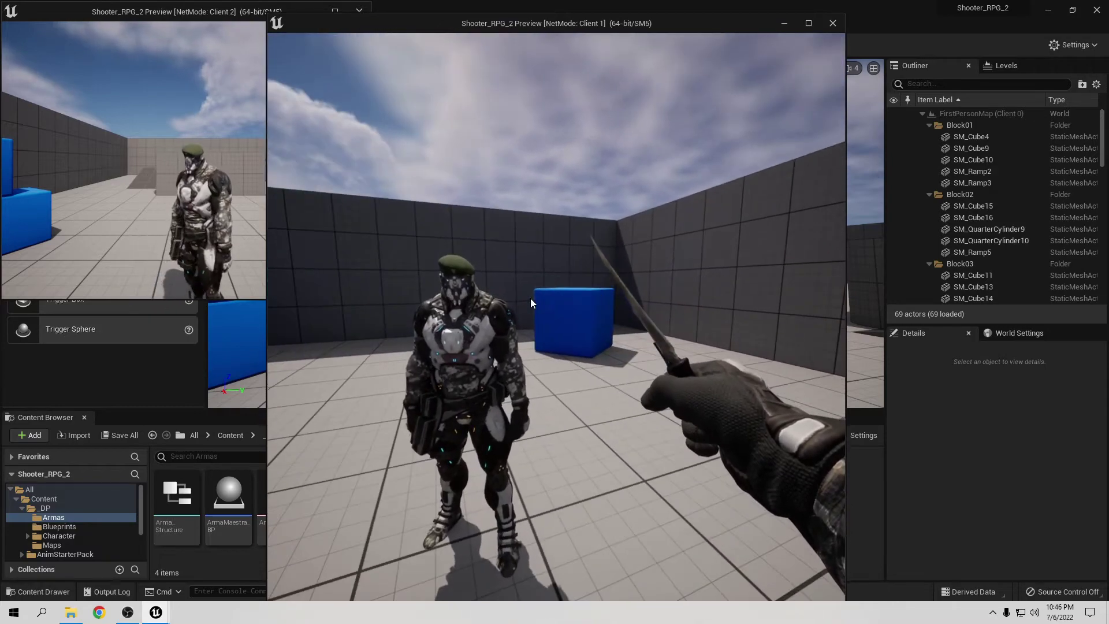
{"action": "key", "text": "w"}
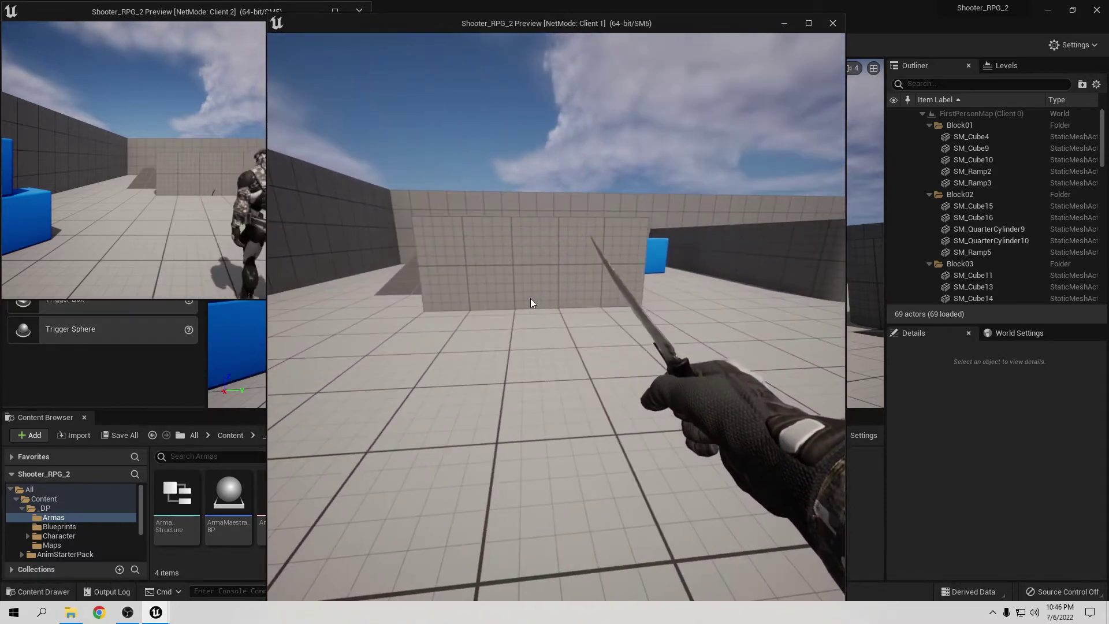
{"action": "key", "text": "w"}
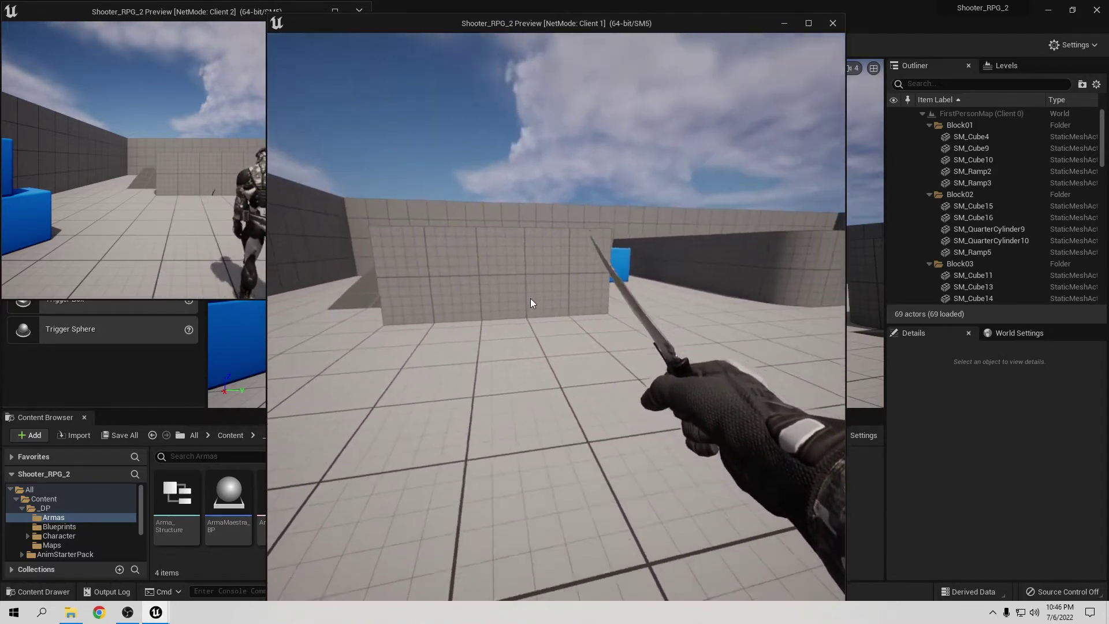
{"action": "key", "text": "w"}
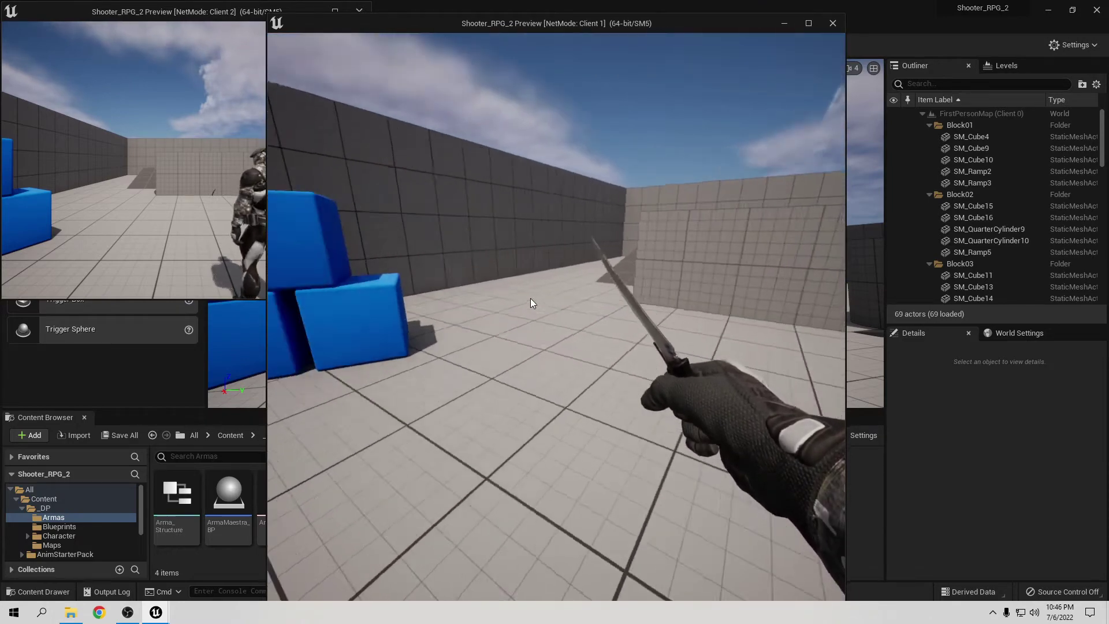
{"action": "key", "text": "w"}
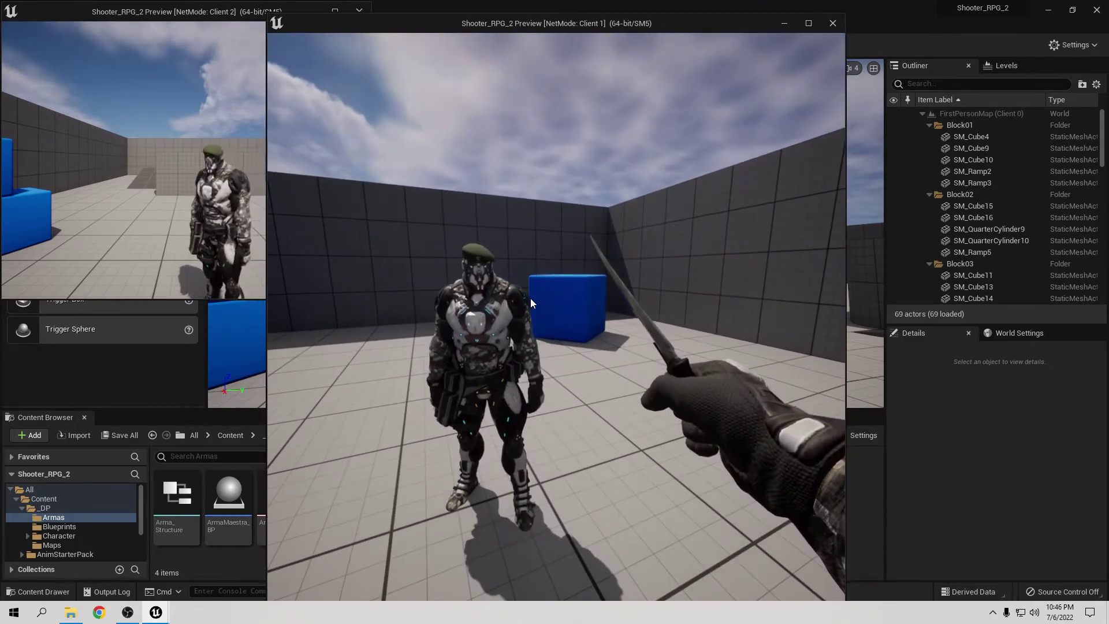
{"action": "key", "text": "w"}
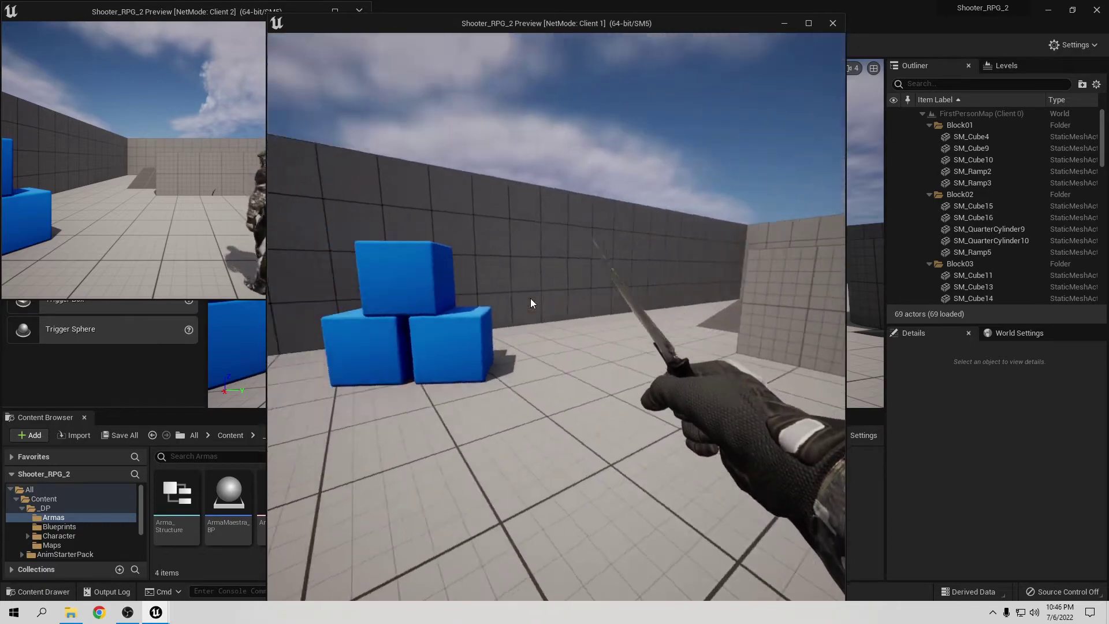
{"action": "key", "text": "w"}
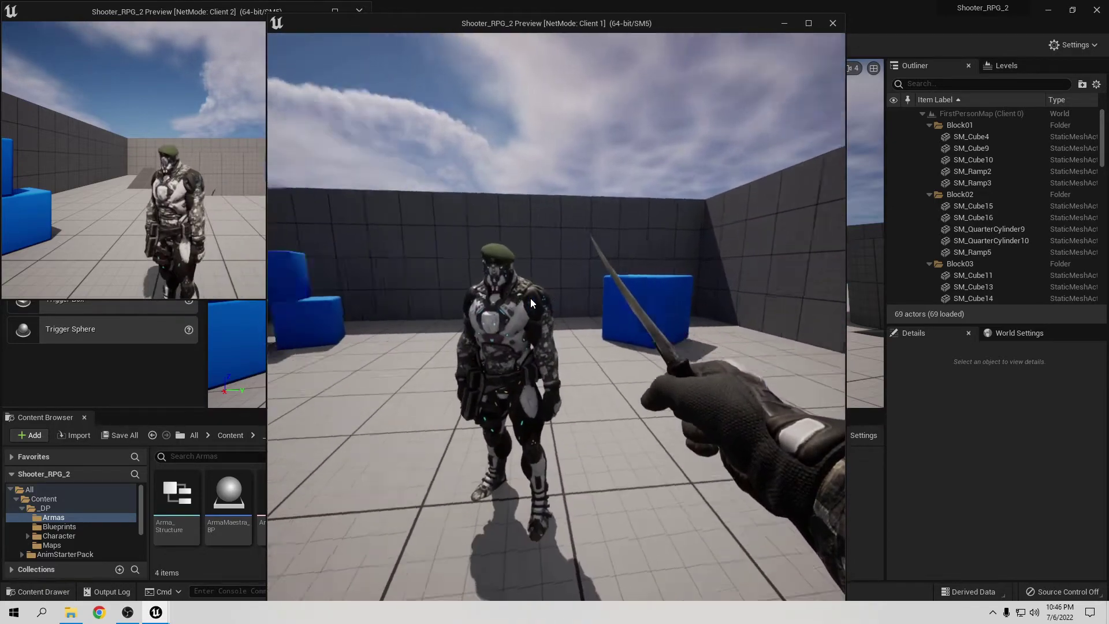
{"action": "key", "text": "w"}
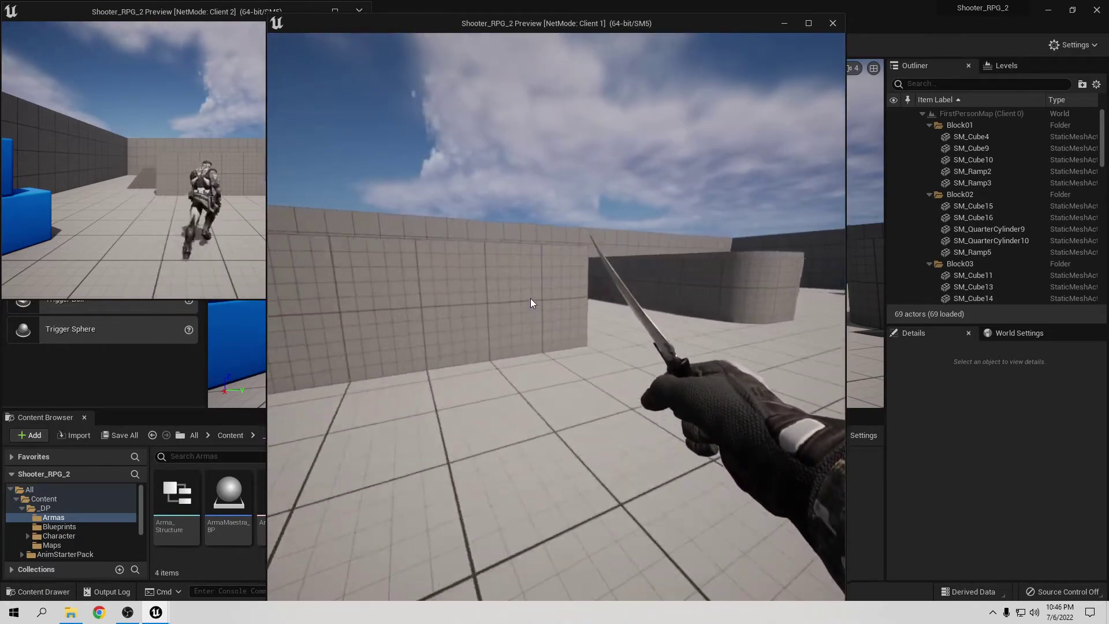
{"action": "key", "text": "w"}
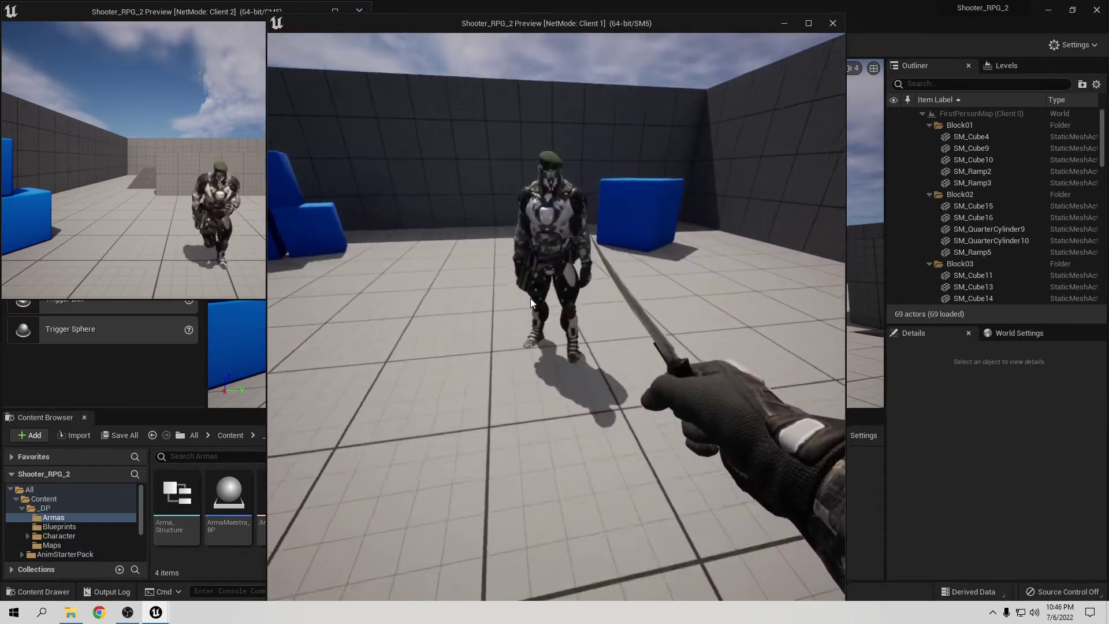
{"action": "key", "text": "w"}
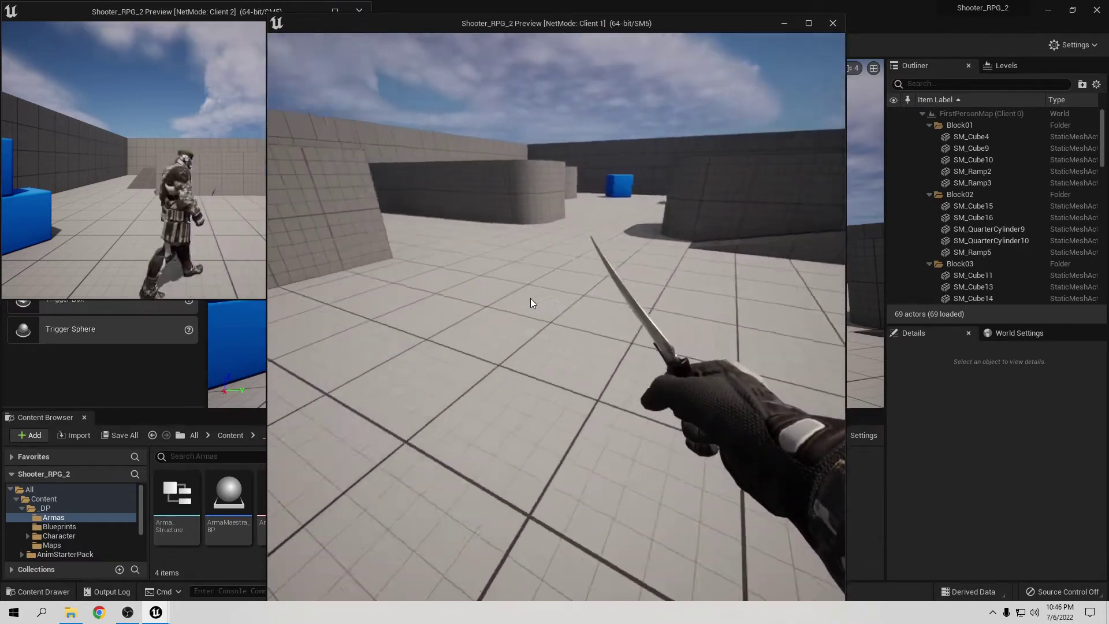
{"action": "key", "text": "d"}
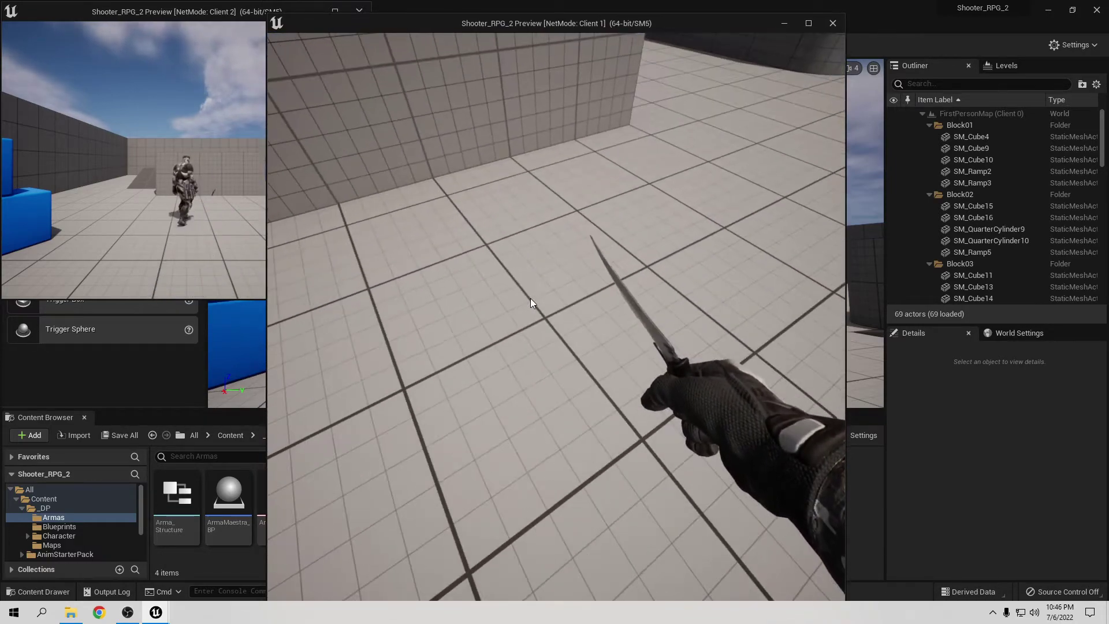
{"action": "key", "text": "d"}
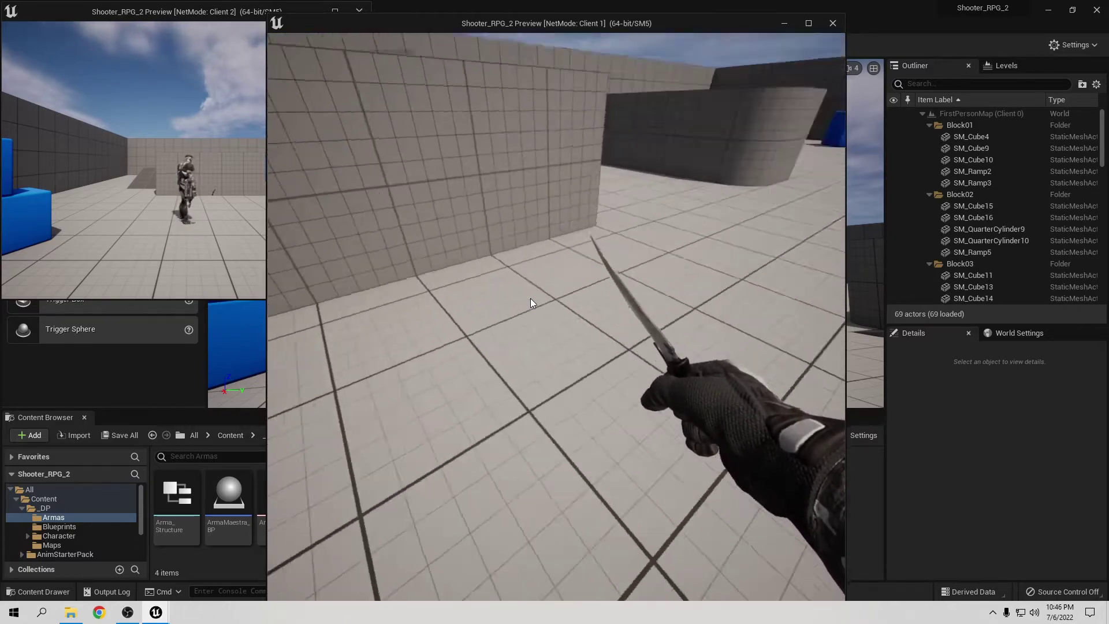
{"action": "key", "text": "w"}
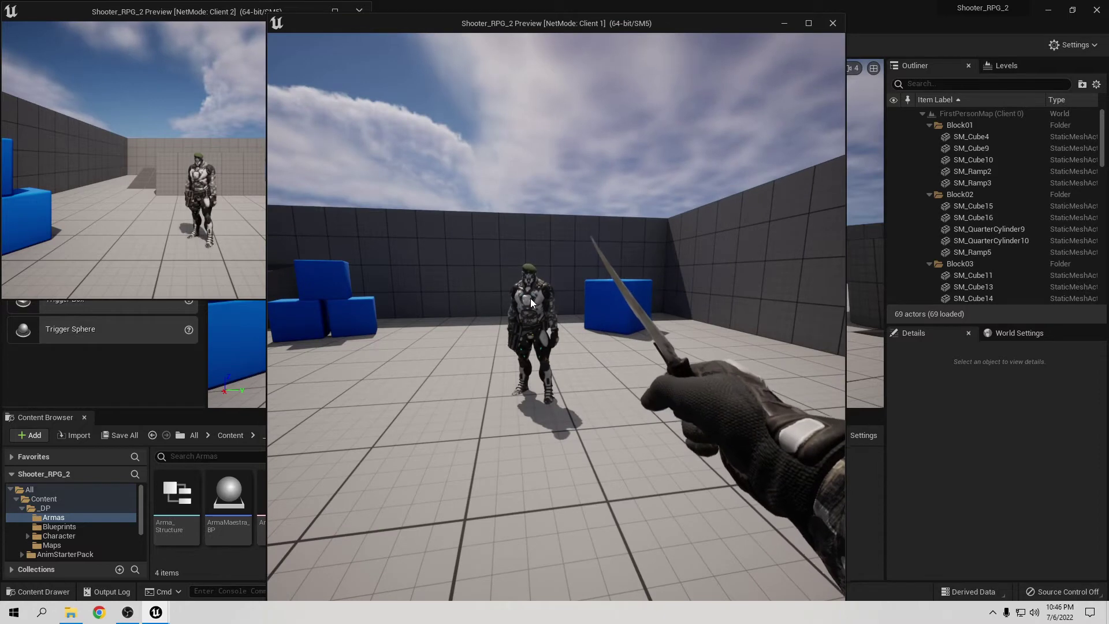
{"action": "key", "text": "Escape"}
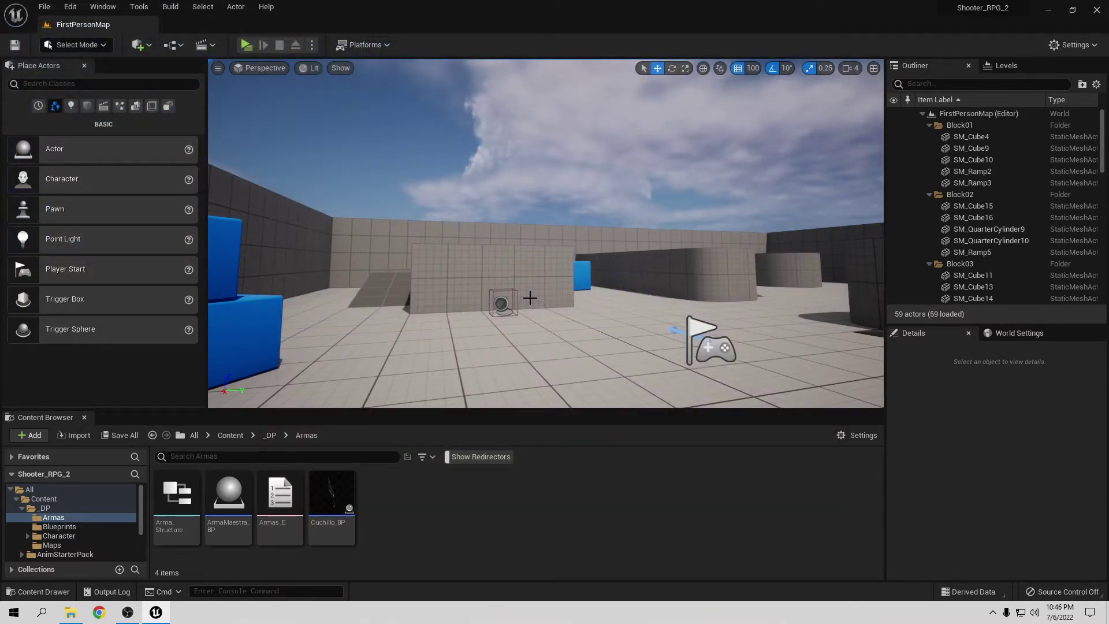
{"action": "left_click", "coordinate": [526, 495]}
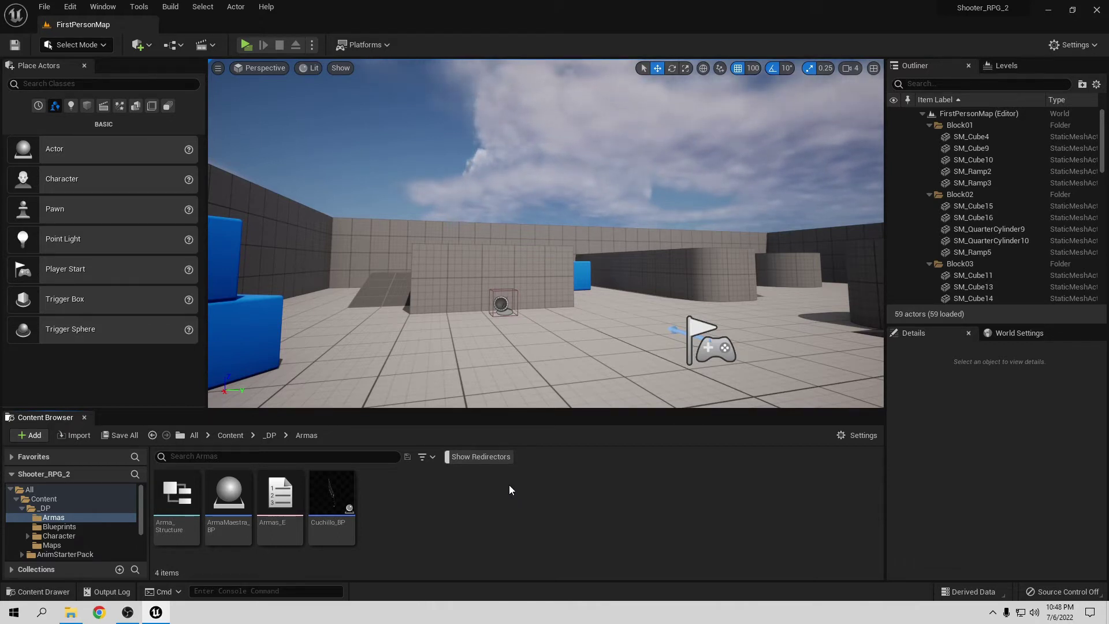
{"action": "left_click", "coordinate": [239, 505]}
- Open ArmaMaestra_BP and inspect its Event Graph nodes that attach the weapon to FP Mesh
{"action": "double_click", "coordinate": [238, 505]}
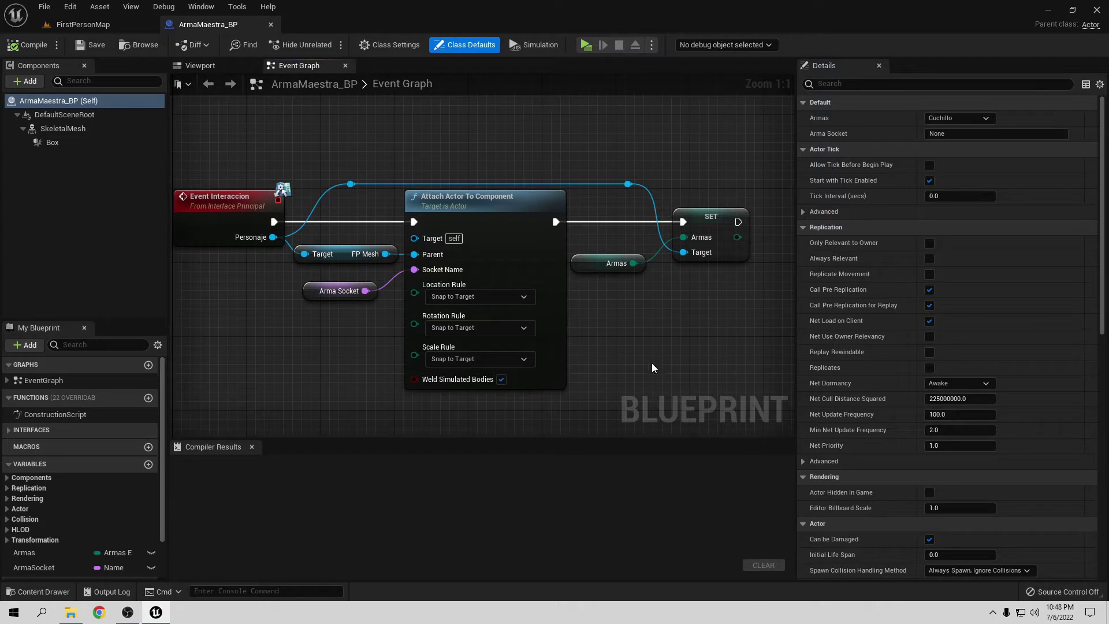
{"action": "left_click_drag", "start_coordinate": [321, 151], "coordinate": [599, 381]}
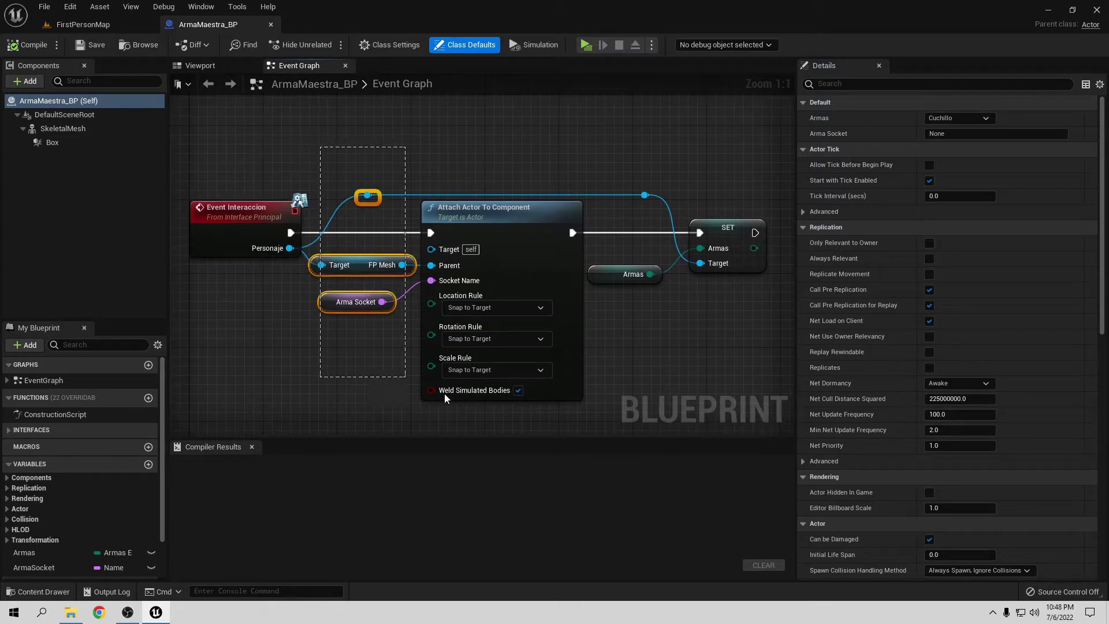
{"action": "left_click", "coordinate": [598, 378]}
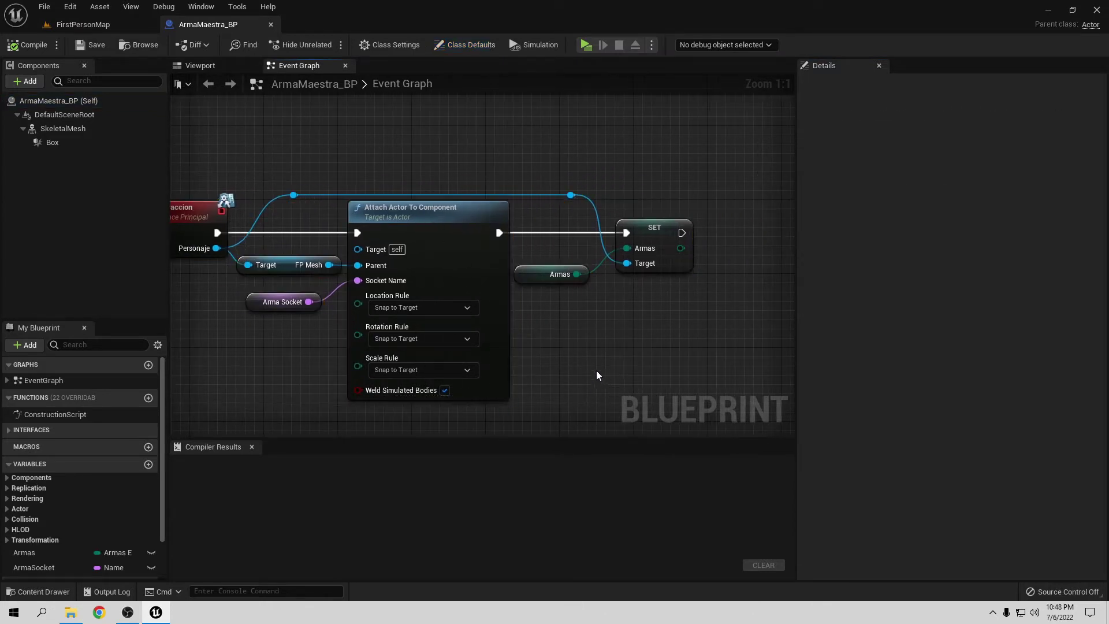
{"action": "right_click_drag", "start_coordinate": [596, 370], "coordinate": [653, 371]}
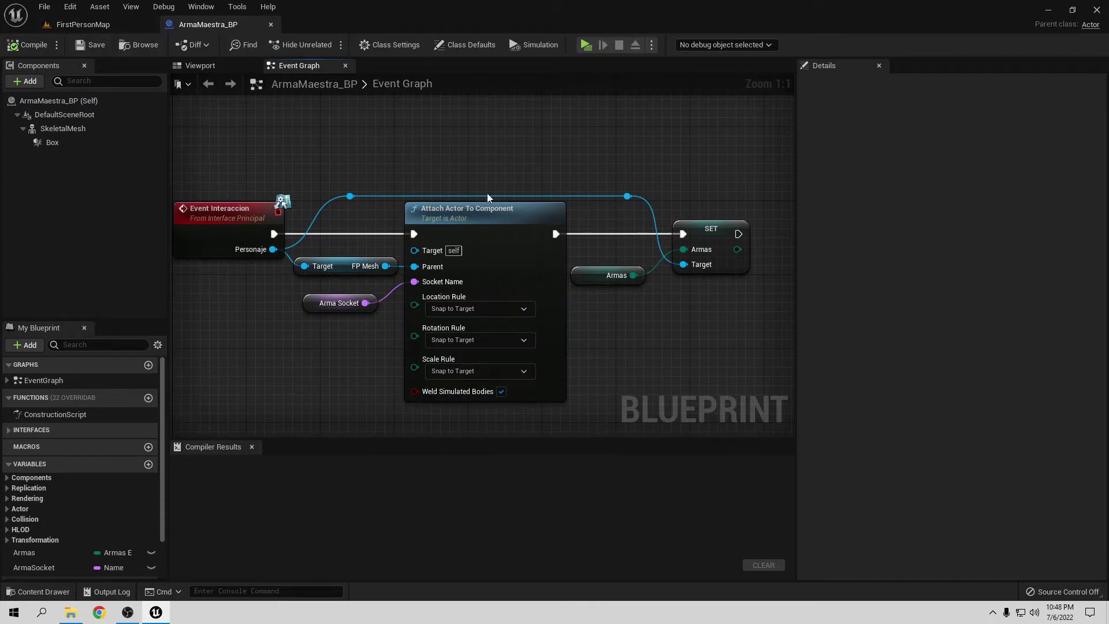
- Return to the FirstPersonMap level and browse the Content folder to _DP > Character
{"action": "left_click", "coordinate": [121, 26]}
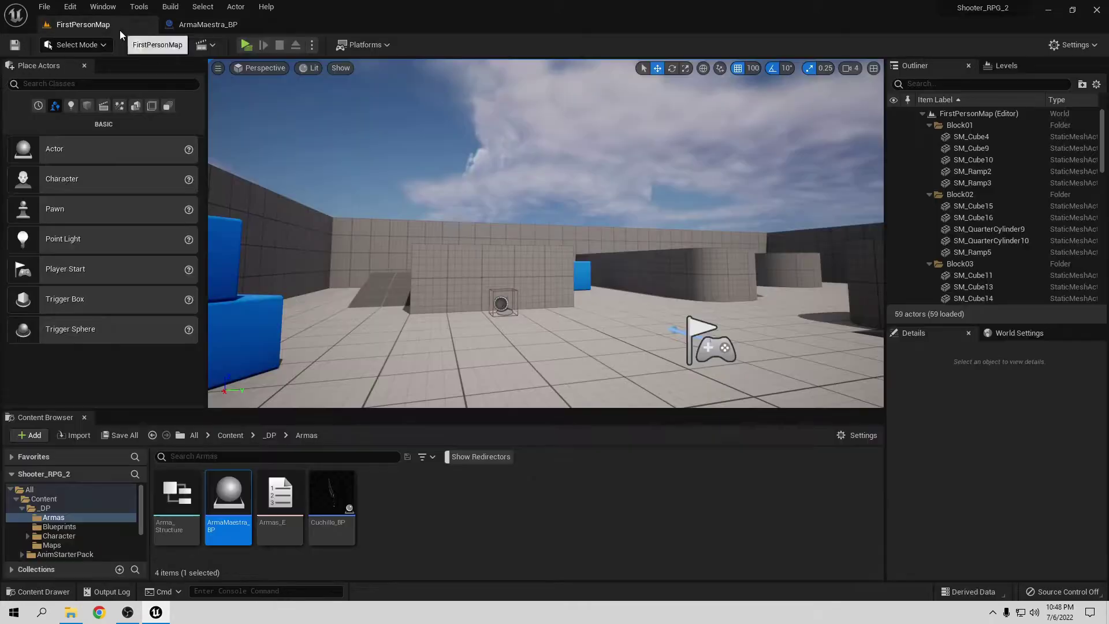
{"action": "left_click", "coordinate": [231, 436]}
{"action": "double_click", "coordinate": [185, 512]}
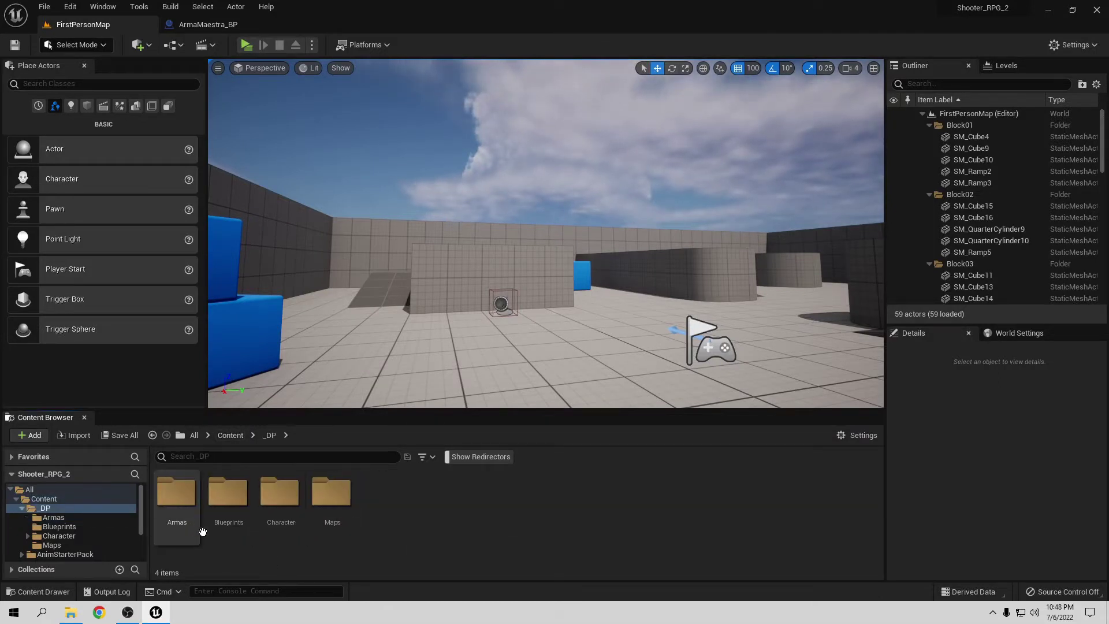
{"action": "double_click", "coordinate": [225, 503]}
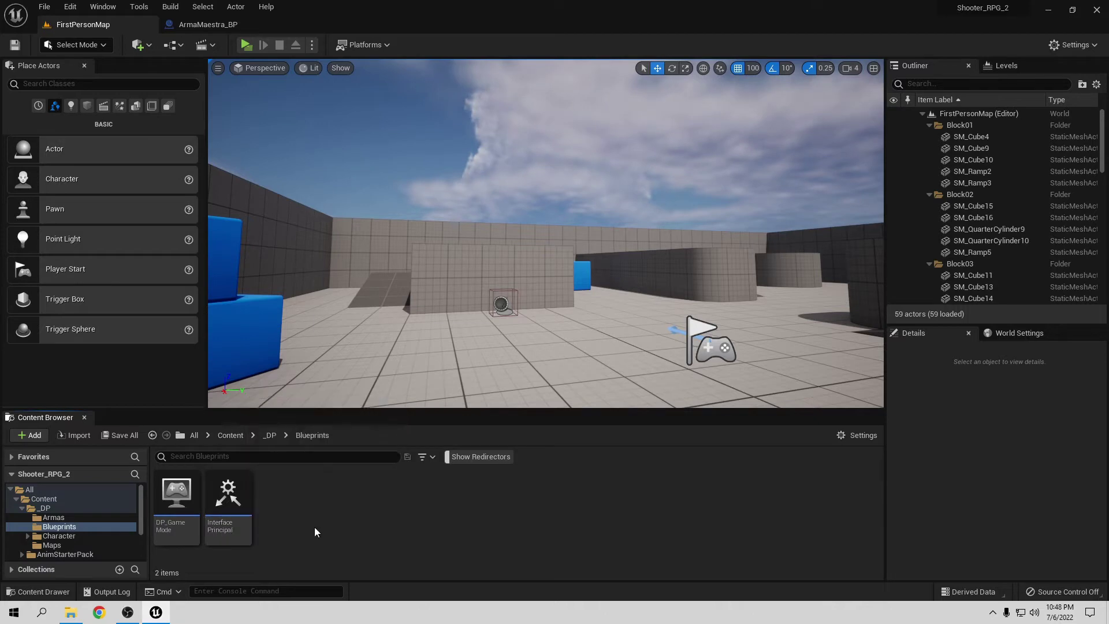
{"action": "left_click", "coordinate": [269, 435]}
{"action": "double_click", "coordinate": [281, 497]}
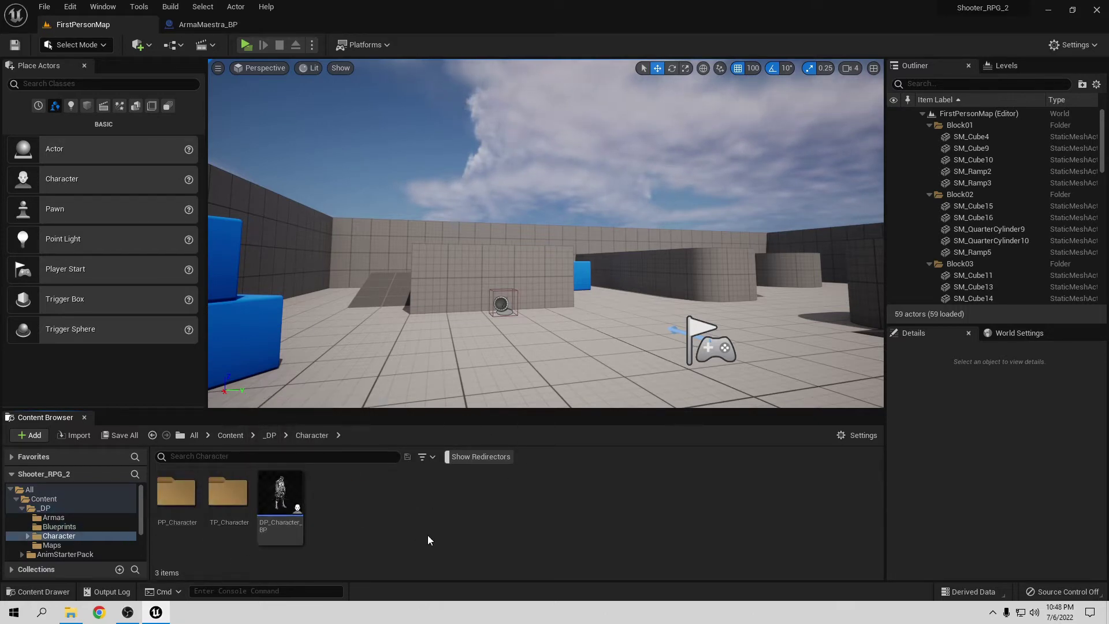
- Open DP_Character_BP and select its InputAction Interaccion nodes in the Event Graph
{"action": "double_click", "coordinate": [282, 500]}
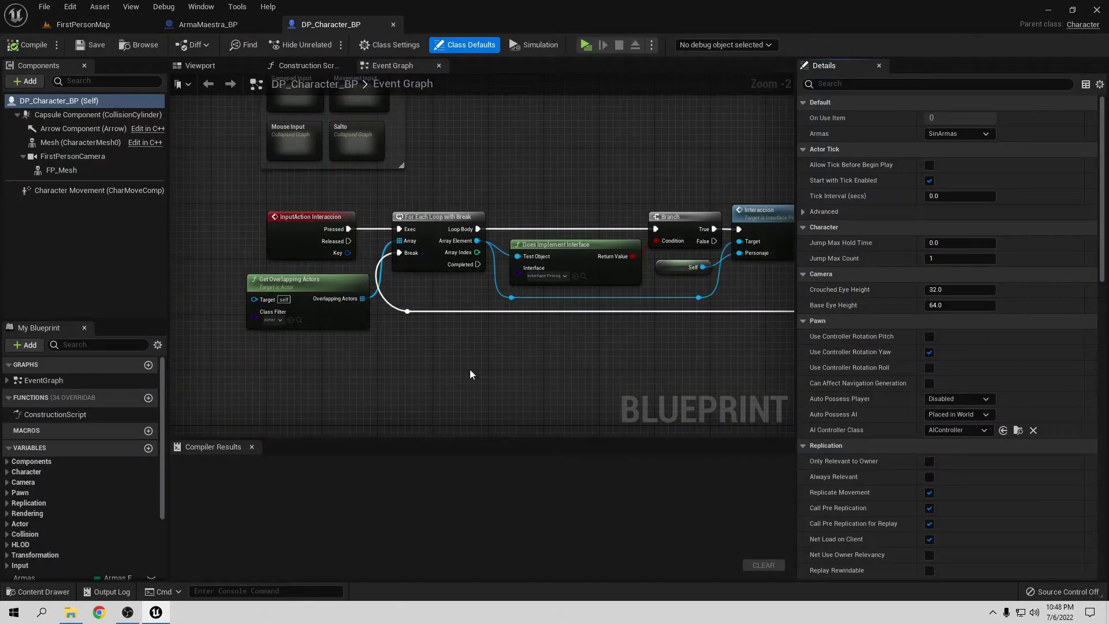
{"action": "scroll", "coordinate": [490, 276], "scroll_direction": "down", "scroll_amount": 2}
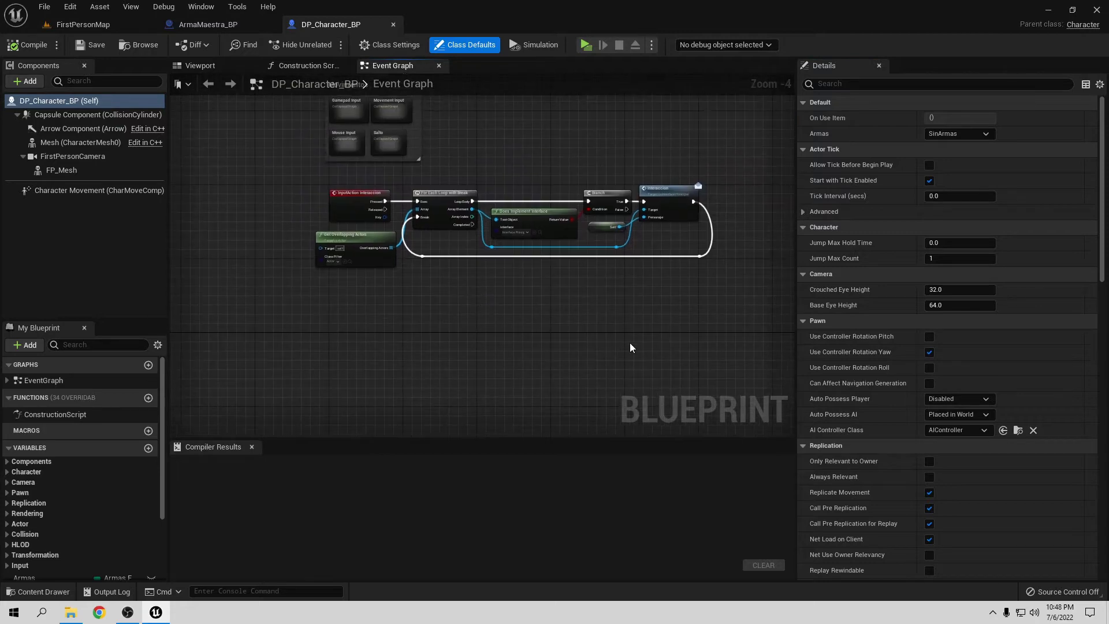
{"action": "scroll", "coordinate": [536, 356], "scroll_direction": "up", "scroll_amount": 1}
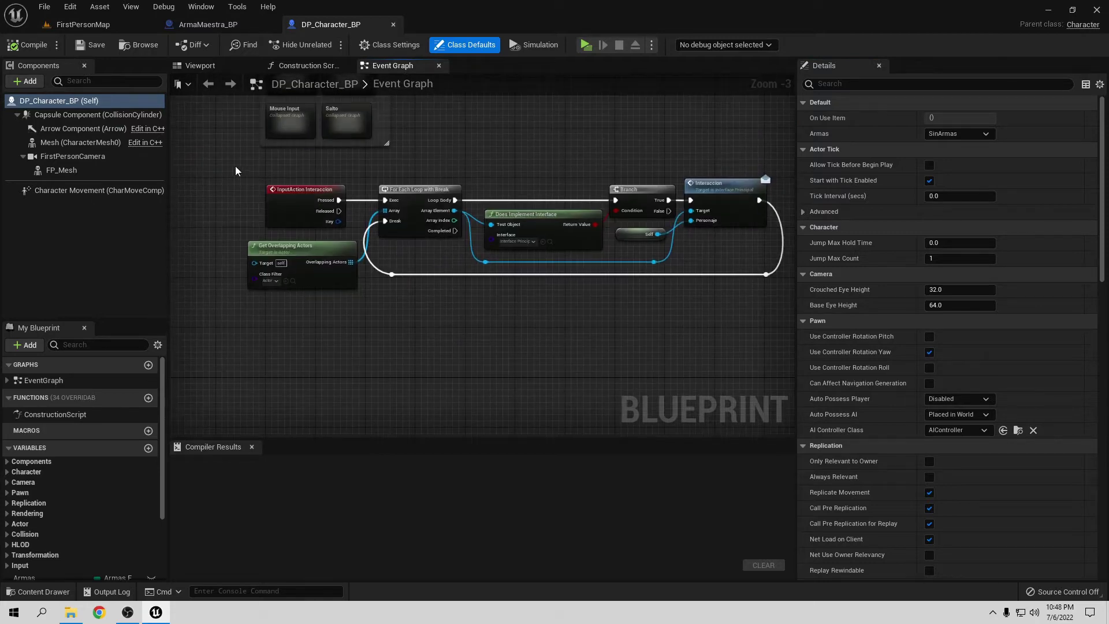
{"action": "left_click_drag", "start_coordinate": [236, 171], "coordinate": [775, 303]}
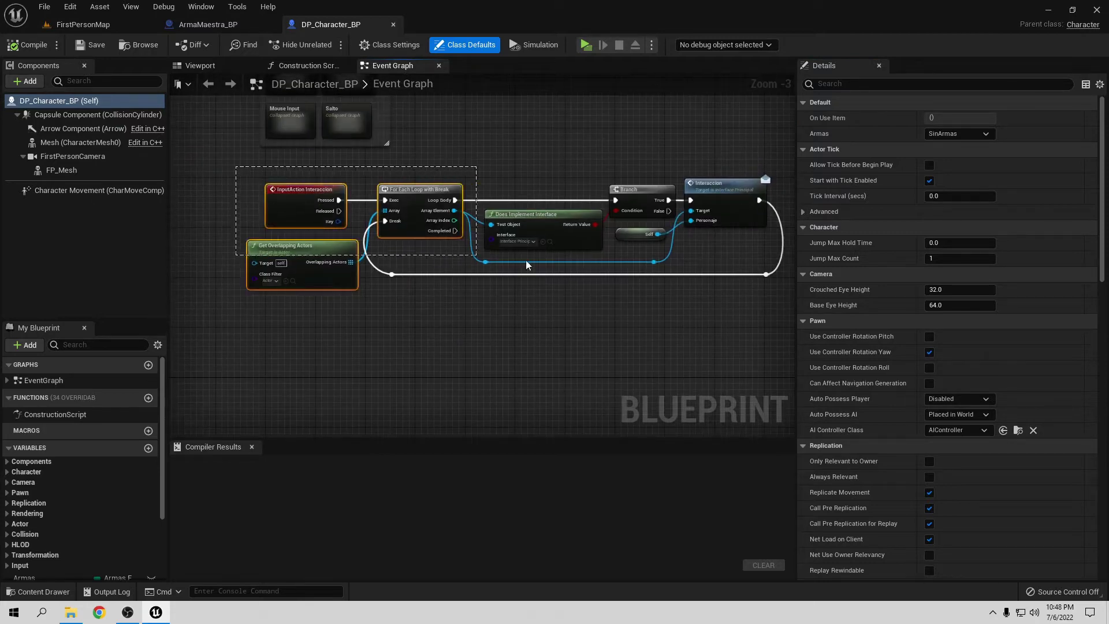
{"action": "right_click", "coordinate": [727, 200]}
{"action": "left_click", "coordinate": [751, 347]}
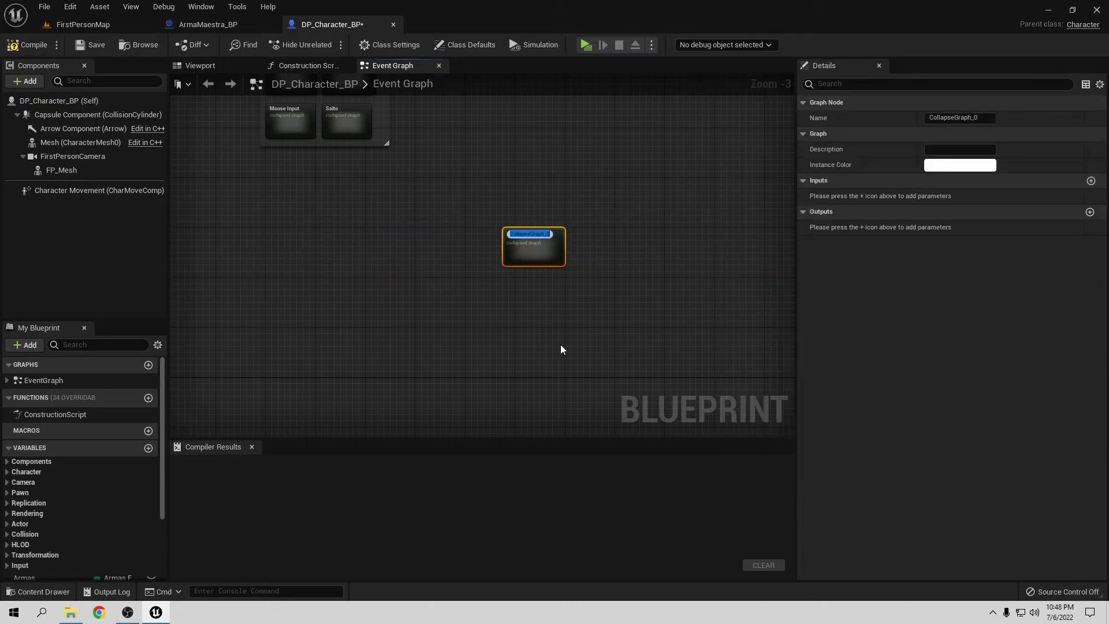
{"action": "type", "text": "Interac"}
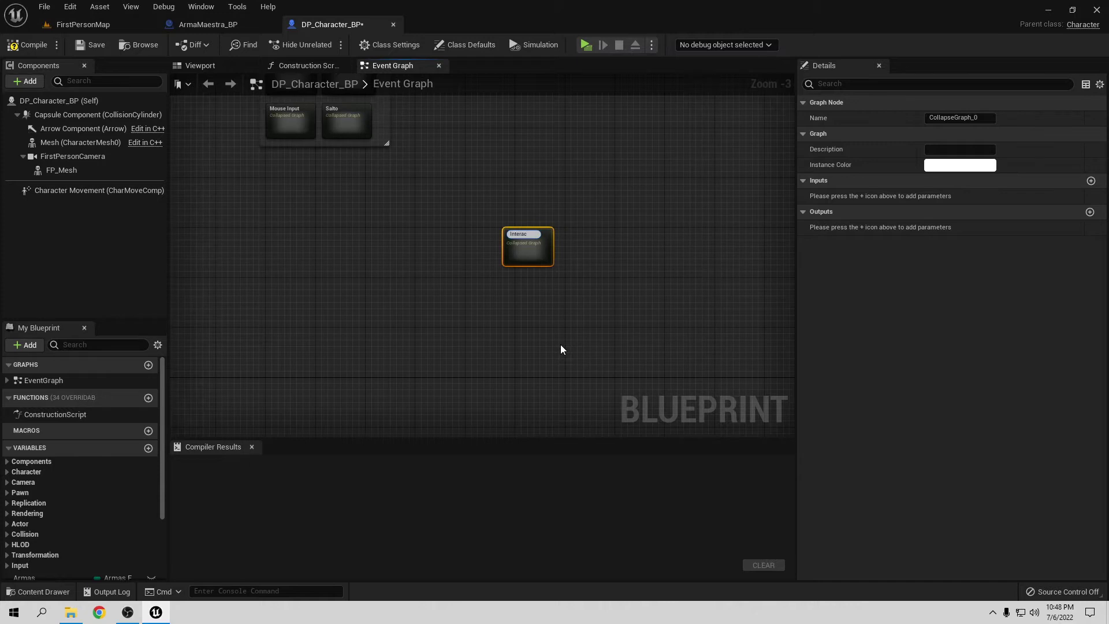
{"action": "type", "text": "cion"}
{"action": "left_click", "coordinate": [536, 311]}
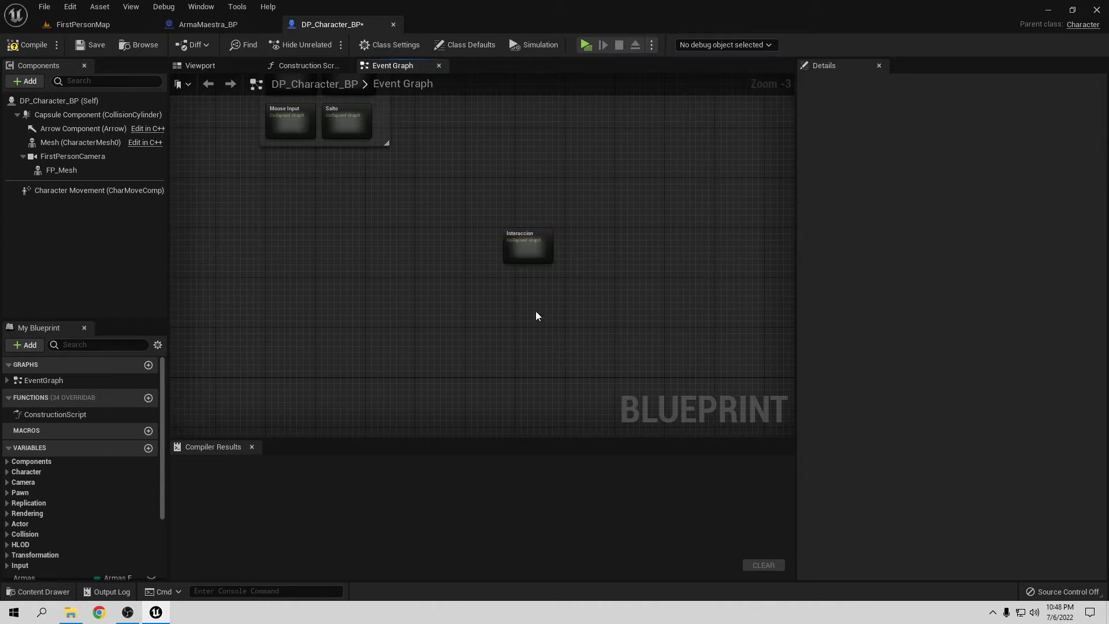
{"action": "right_click_drag", "start_coordinate": [535, 316], "coordinate": [565, 409]}
{"action": "left_click_drag", "start_coordinate": [542, 366], "coordinate": [442, 191]}
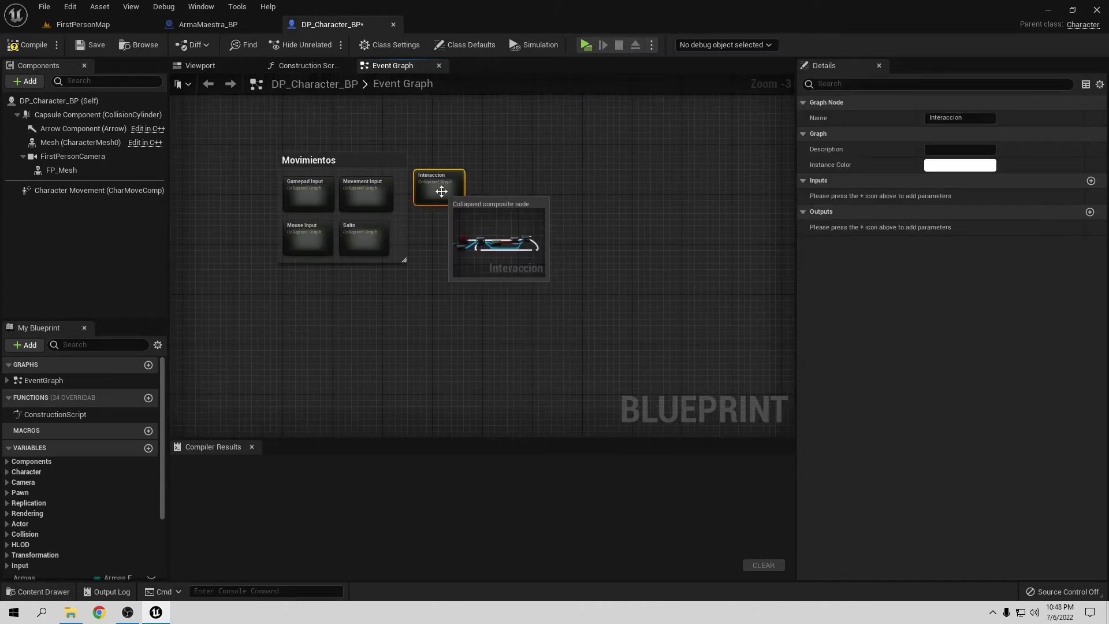
{"action": "scroll", "coordinate": [442, 191], "scroll_direction": "up", "scroll_amount": 2}
{"action": "left_click", "coordinate": [339, 163]}
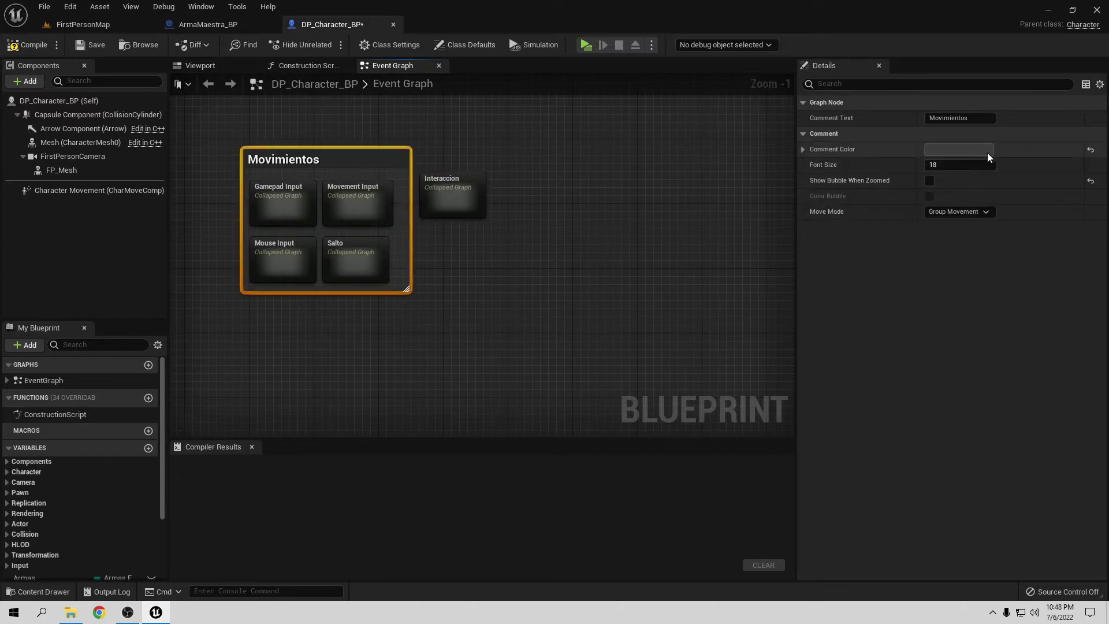
{"action": "left_click", "coordinate": [989, 155]}
{"action": "left_click_drag", "start_coordinate": [892, 292], "coordinate": [904, 195]}
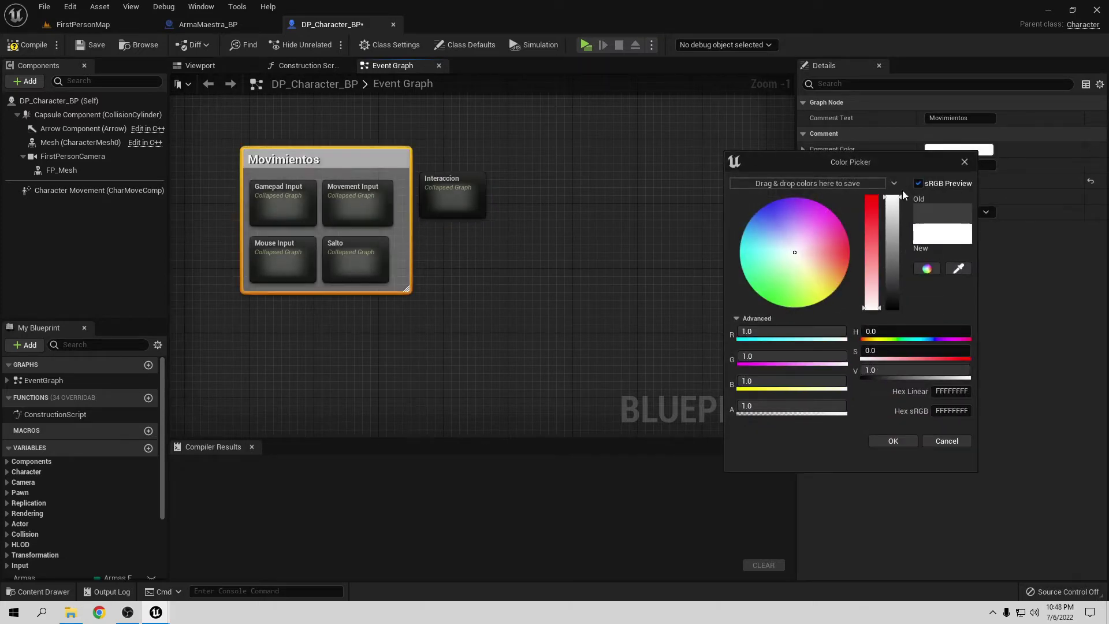
{"action": "left_click", "coordinate": [893, 441]}
{"action": "left_click", "coordinate": [515, 337]}
{"action": "mouse_move", "coordinate": [514, 337]}
{"action": "right_mouse_down"}
{"action": "mouse_move", "coordinate": [499, 289]}
{"action": "mouse_move", "coordinate": [511, 282]}
{"action": "right_mouse_up"}
{"action": "right_click_drag", "start_coordinate": [466, 355], "coordinate": [462, 297]}
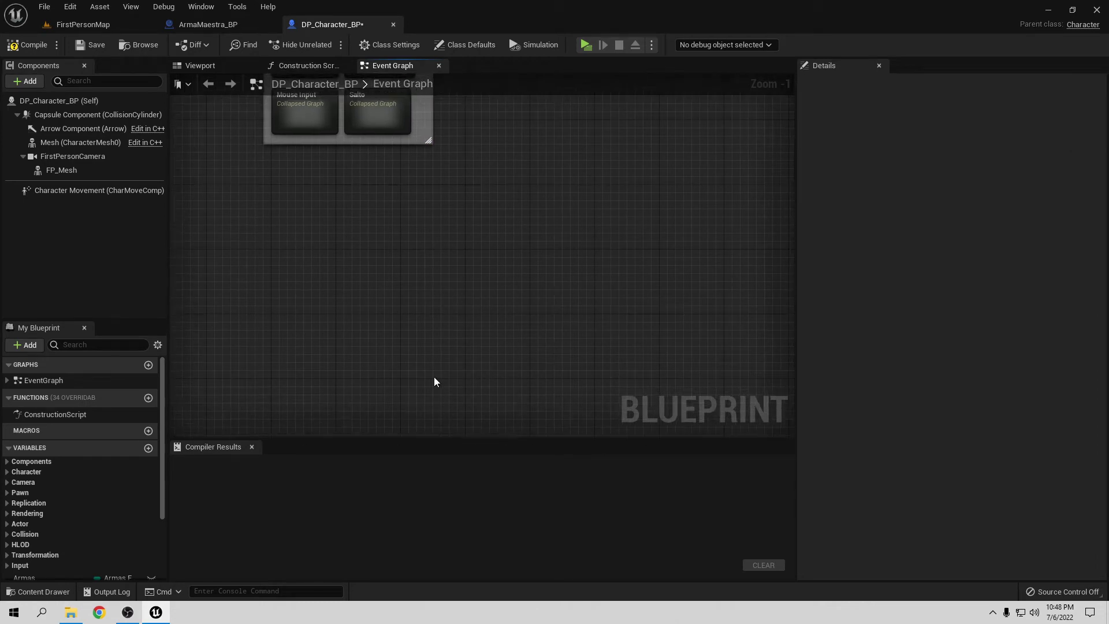
- Add a custom event to the Event Graph and name it 'Agarrar Armas'
{"action": "right_click", "coordinate": [419, 272]}
{"action": "type", "text": "custom"}
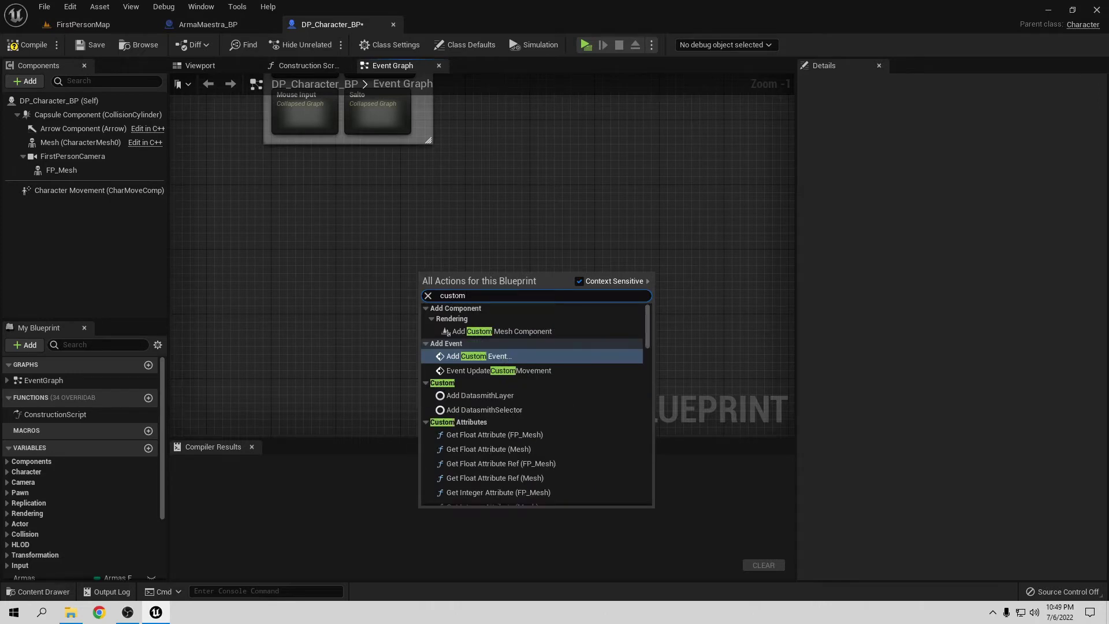
{"action": "left_click", "coordinate": [497, 356]}
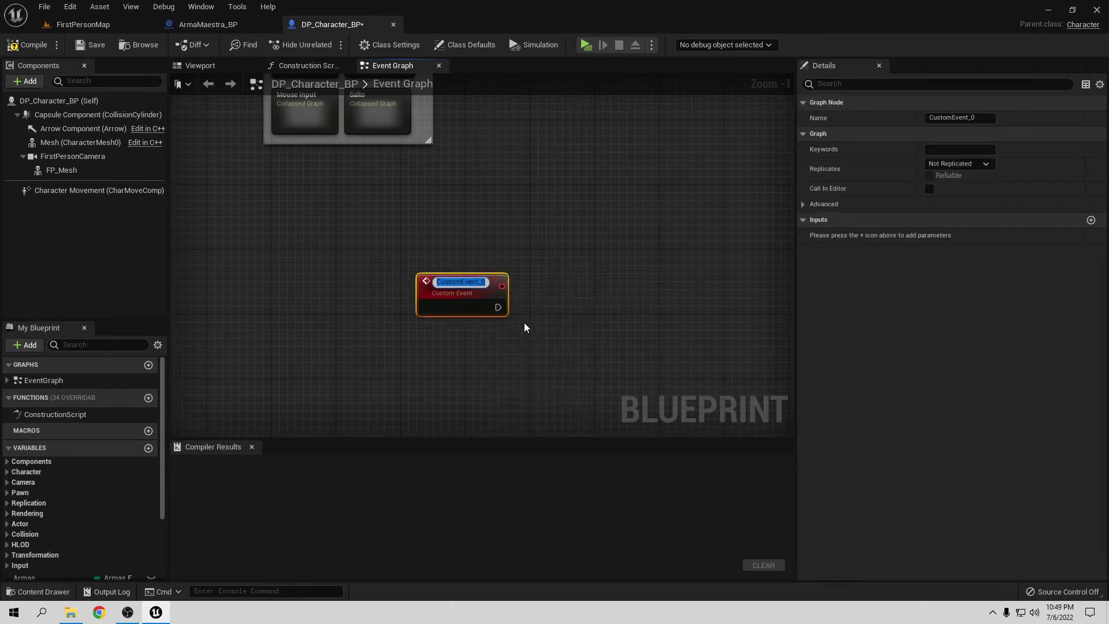
{"action": "key", "text": "BackSpace"}
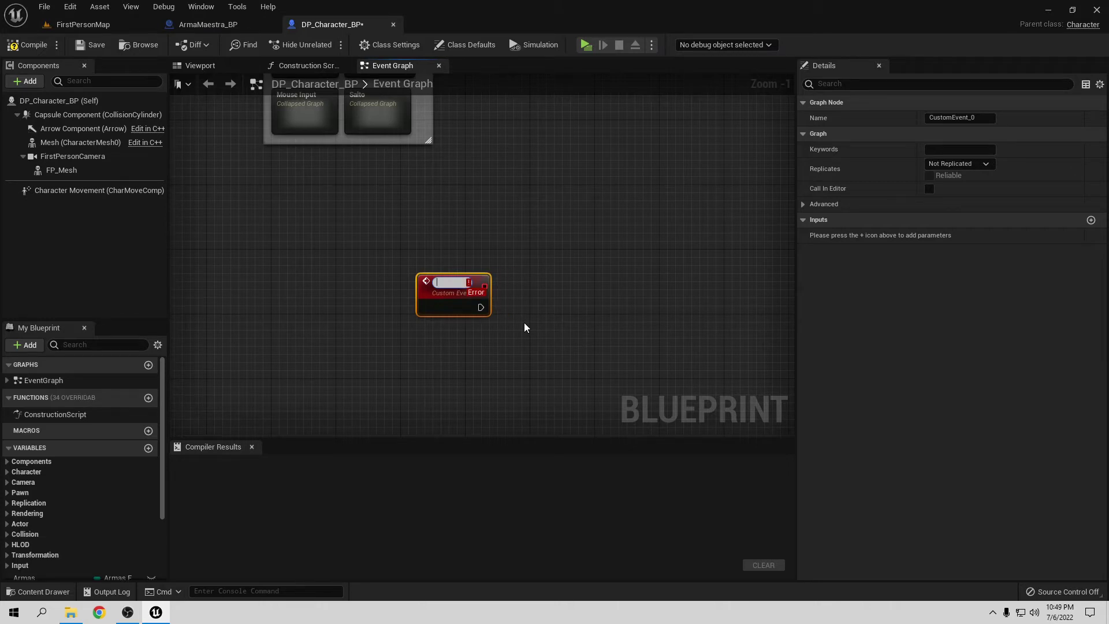
{"action": "type", "text": "A"}
{"action": "type", "text": "ga"}
{"action": "left_click", "coordinate": [182, 26]}
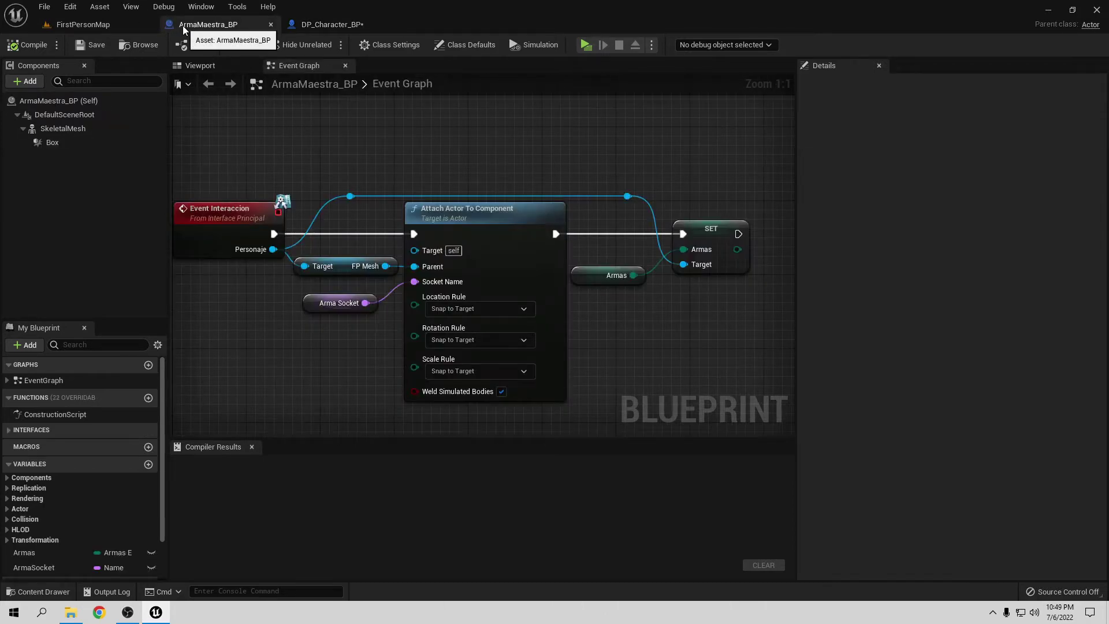
{"action": "left_click", "coordinate": [332, 25]}
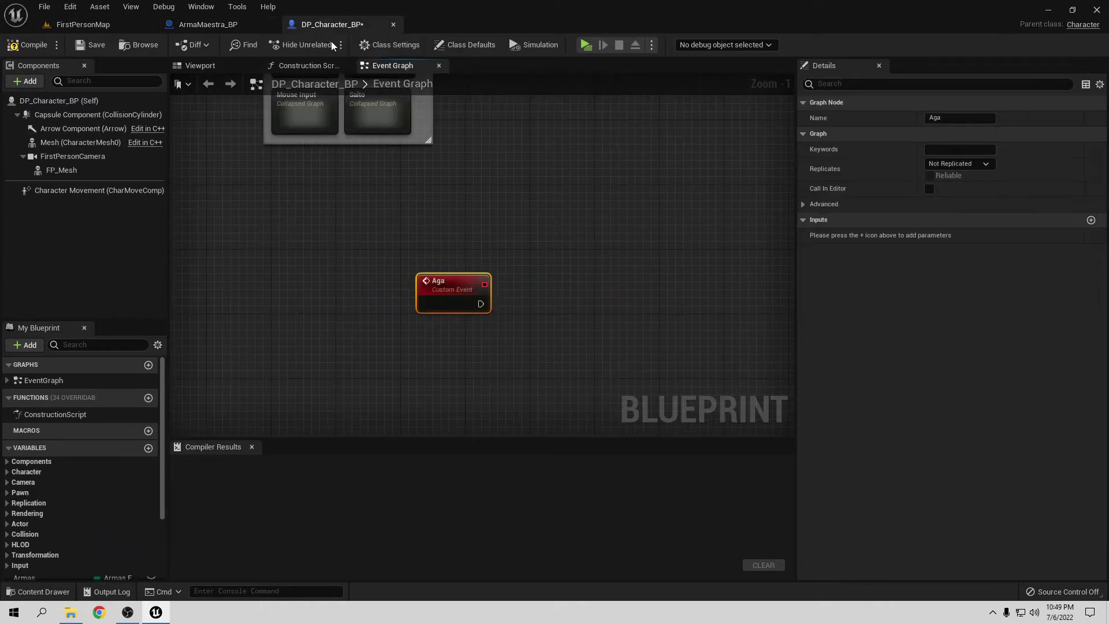
{"action": "left_click", "coordinate": [943, 118]}
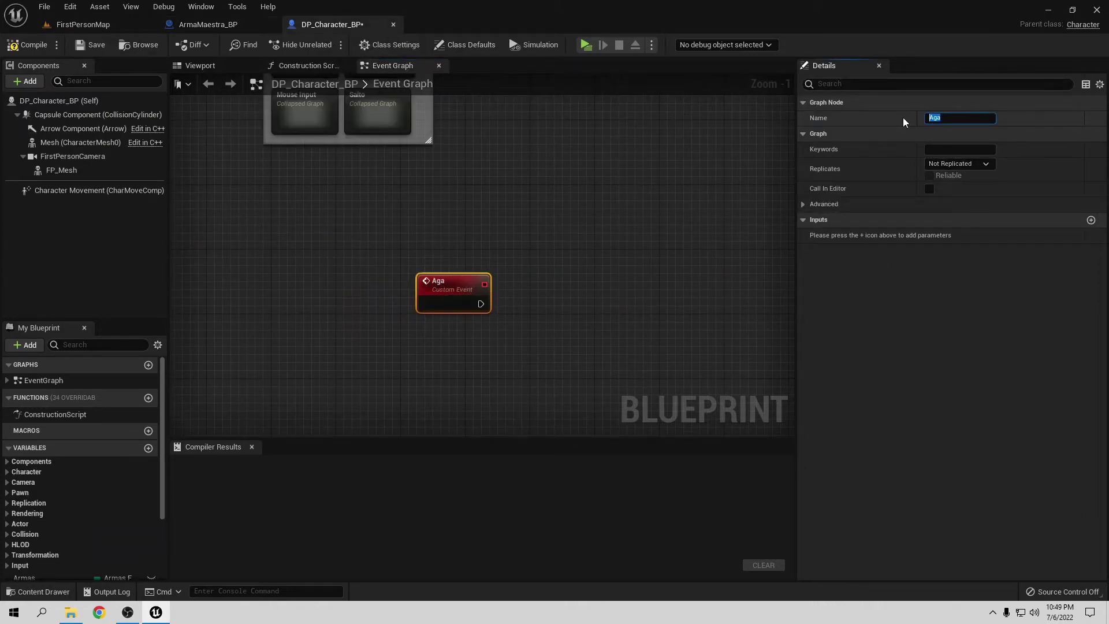
{"action": "type", "text": "Agarrar"}
{"action": "type", "text": " Ar"}
{"action": "type", "text": "mas"}
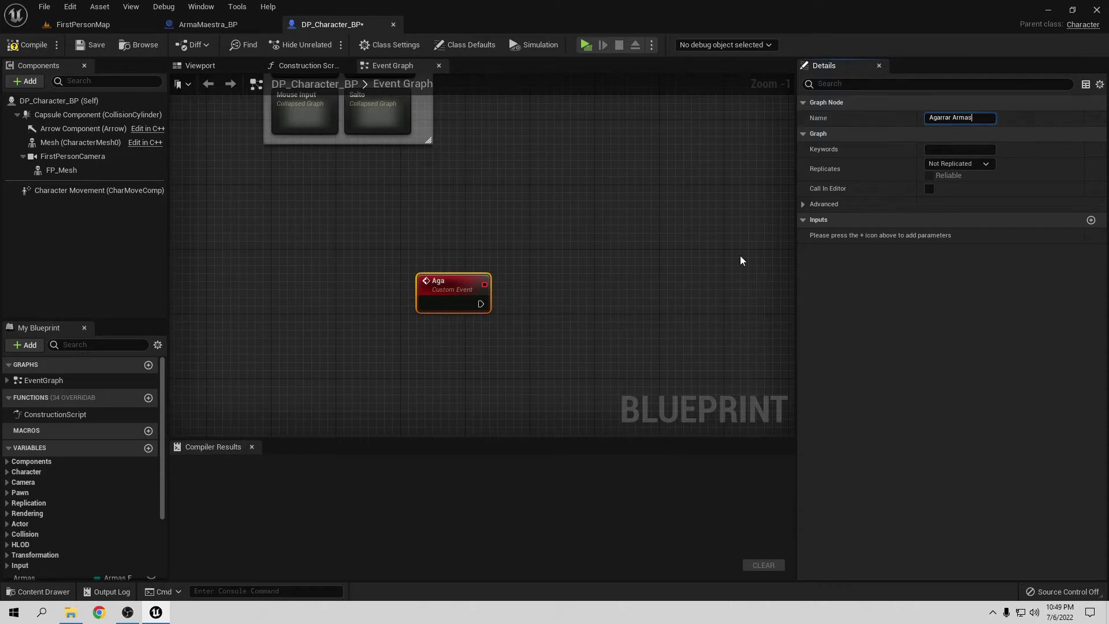
{"action": "left_click", "coordinate": [546, 302]}
- Rename the event to 'Agarrar Armas (Server)' and reposition its node
{"action": "left_click", "coordinate": [447, 293]}
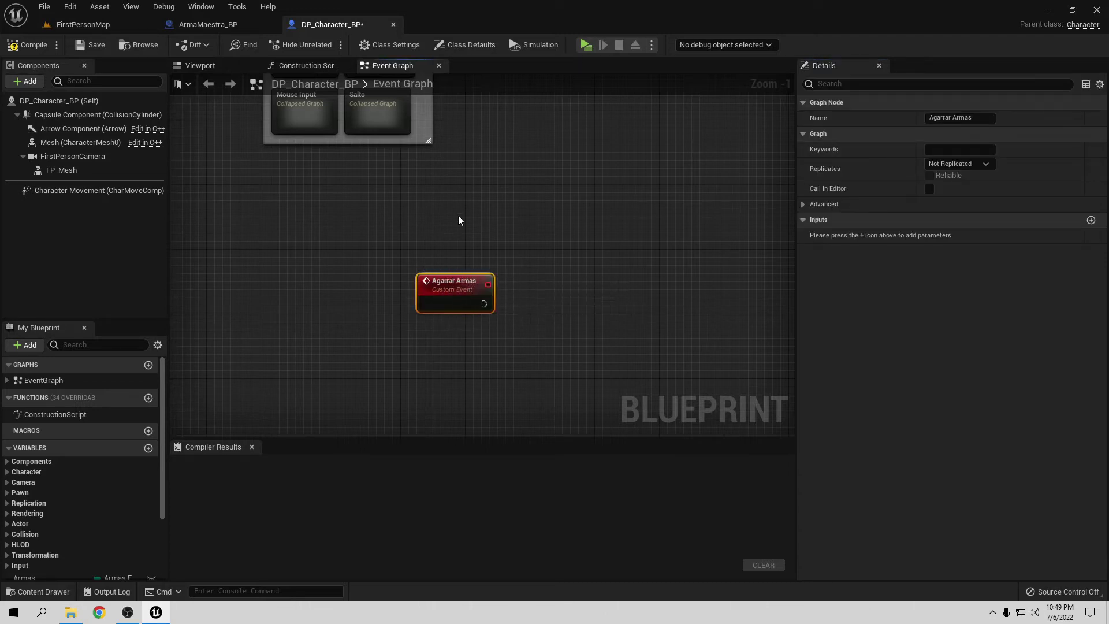
{"action": "mouse_move", "coordinate": [461, 296]}
{"action": "left_mouse_down"}
{"action": "mouse_move", "coordinate": [444, 263]}
{"action": "mouse_move", "coordinate": [452, 296]}
{"action": "left_mouse_up"}
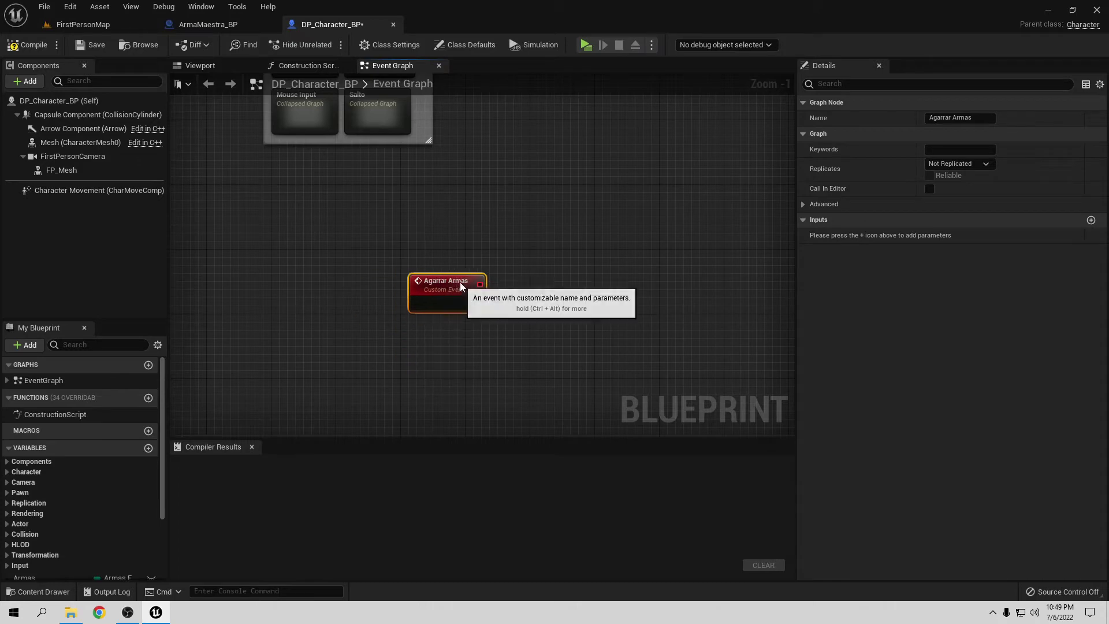
{"action": "left_click", "coordinate": [977, 116]}
{"action": "type", "text": "(E"}
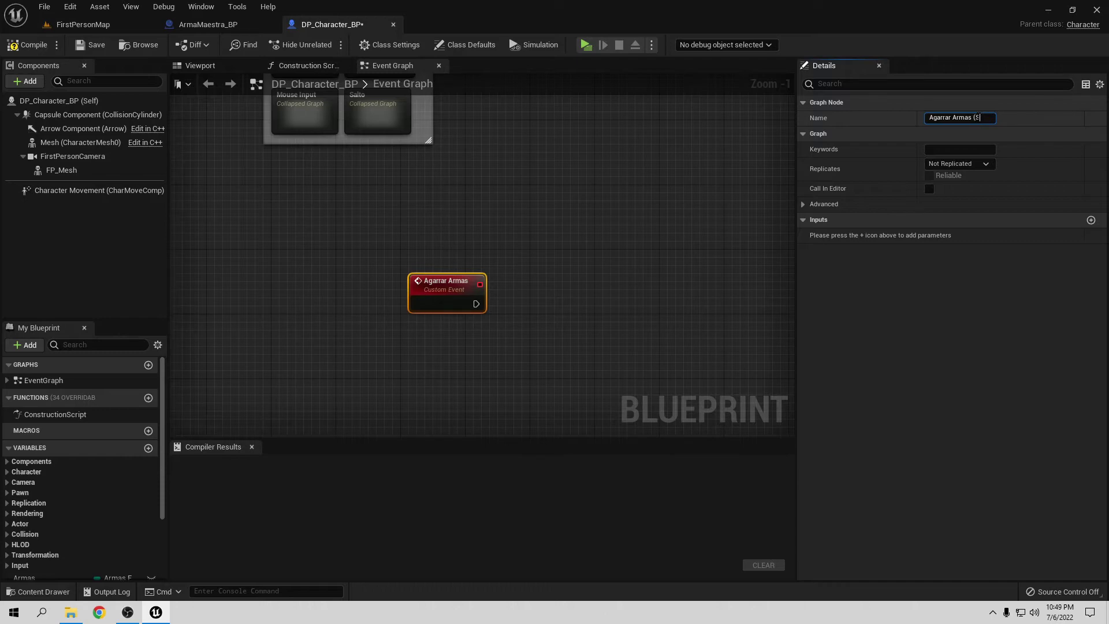
{"action": "type", "text": "ewrv"}
{"action": "key", "text": "BackSpace"}
{"action": "key", "text": "BackSpace"}
{"action": "key", "text": "BackSpace"}
{"action": "key", "text": "BackSpace"}
{"action": "type", "text": "ver_"}
{"action": "key", "text": "Return"}
{"action": "left_click", "coordinate": [731, 240]}
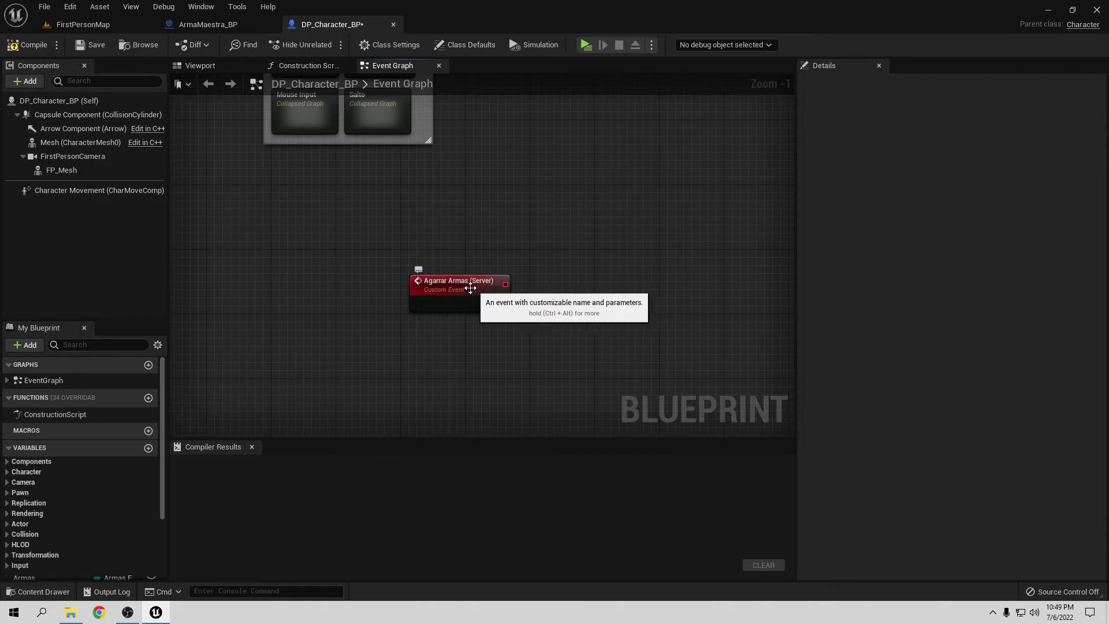
{"action": "left_click_drag", "start_coordinate": [456, 286], "coordinate": [465, 270]}
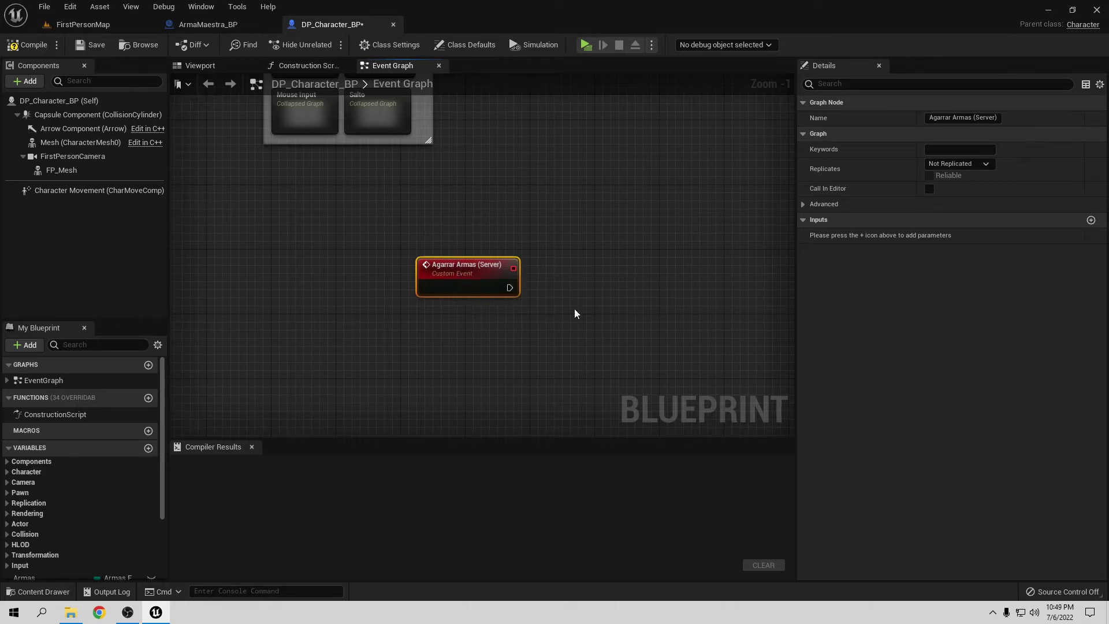
- Tidy the Agarrar Armas (Server) node's position in the Event Graph
{"action": "right_click_drag", "start_coordinate": [543, 330], "coordinate": [569, 349]}
{"action": "left_click_drag", "start_coordinate": [508, 303], "coordinate": [427, 302]}
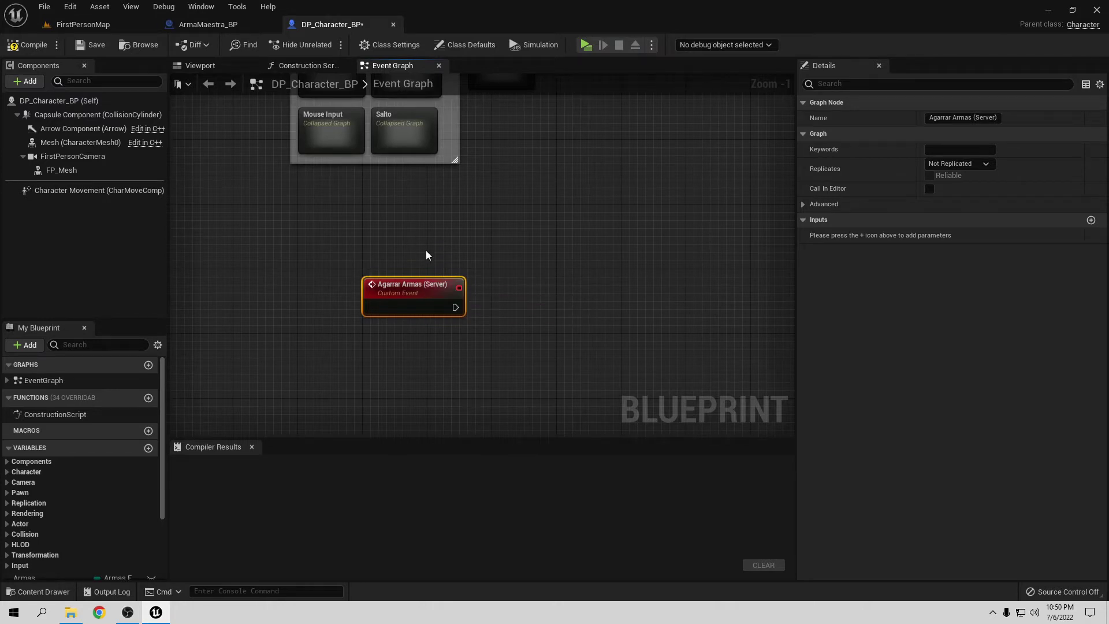
{"action": "left_click_drag", "start_coordinate": [433, 300], "coordinate": [400, 278]}
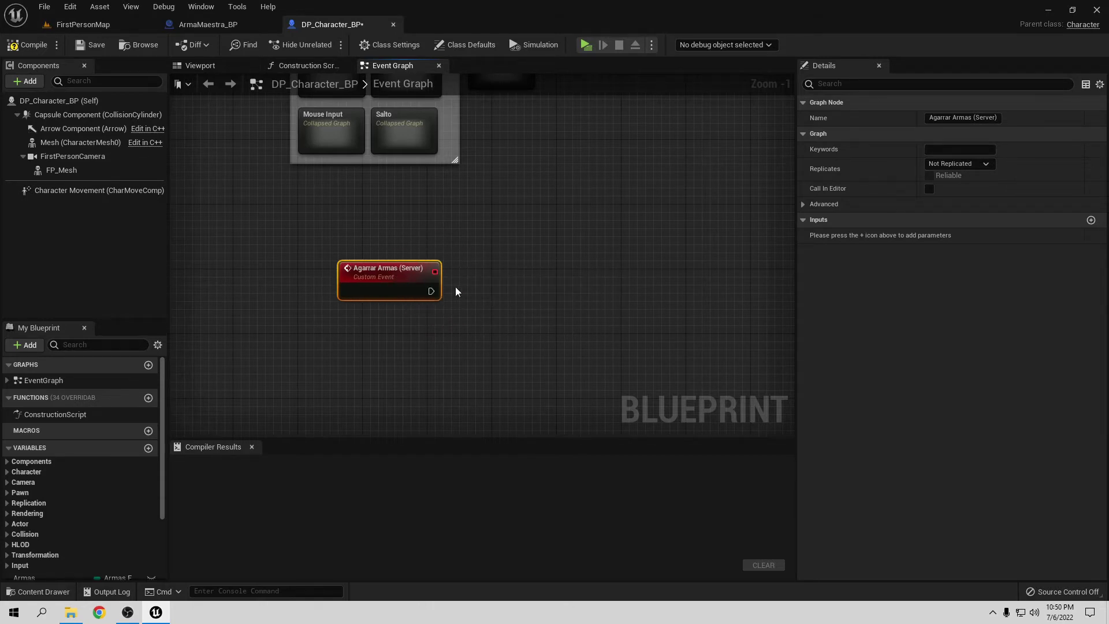
{"action": "left_click_drag", "start_coordinate": [392, 278], "coordinate": [399, 277]}
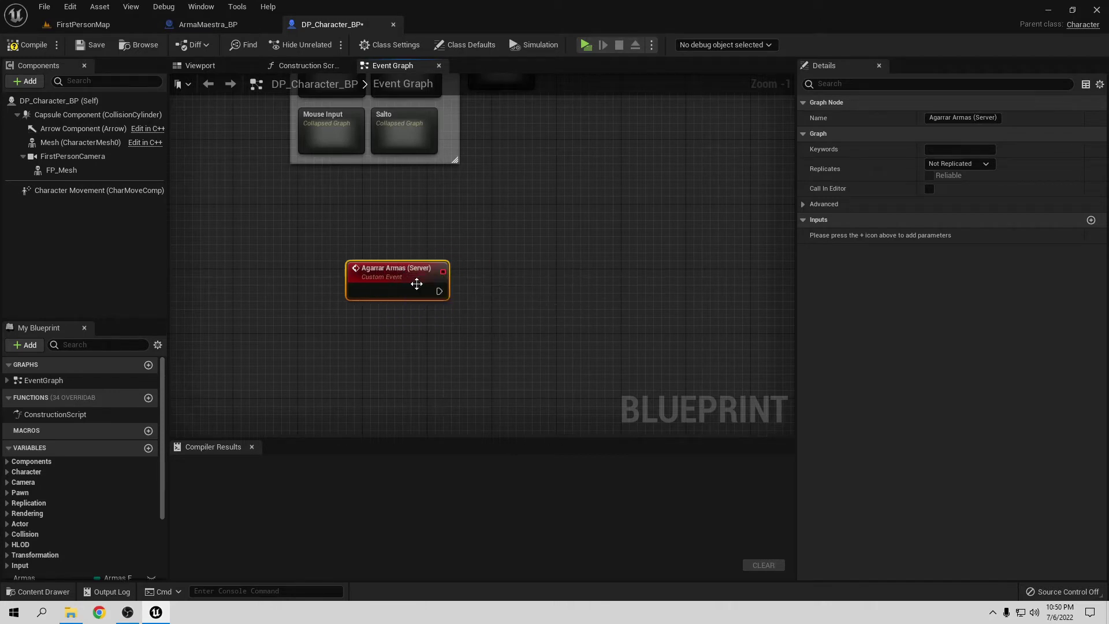
{"action": "left_click_drag", "start_coordinate": [415, 279], "coordinate": [408, 276]}
{"action": "left_click", "coordinate": [535, 355]}
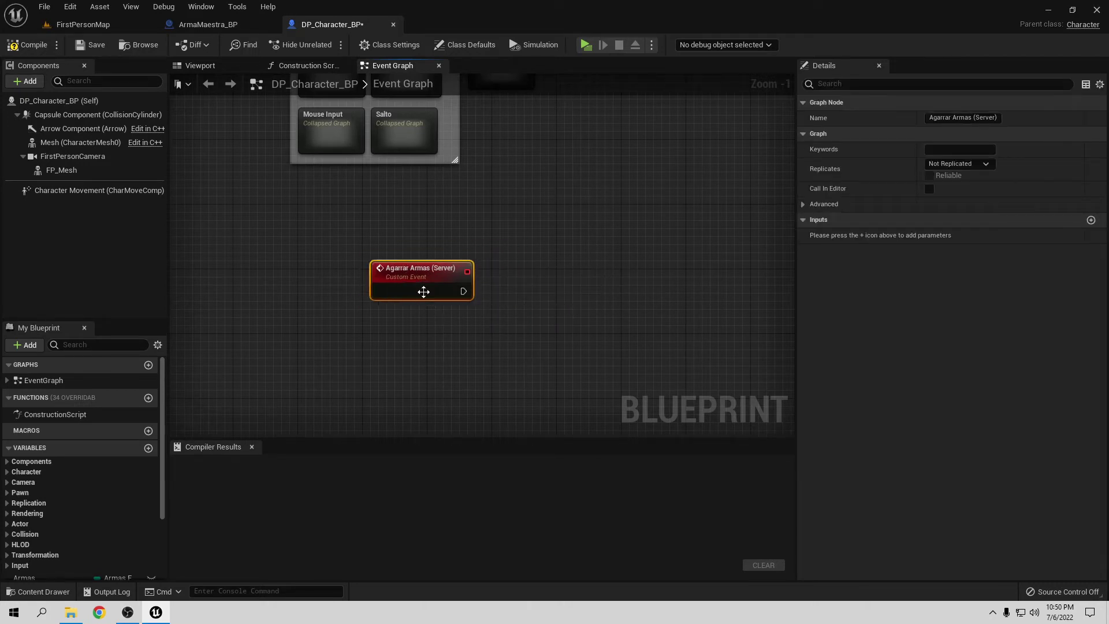
{"action": "left_click_drag", "start_coordinate": [409, 270], "coordinate": [377, 261]}
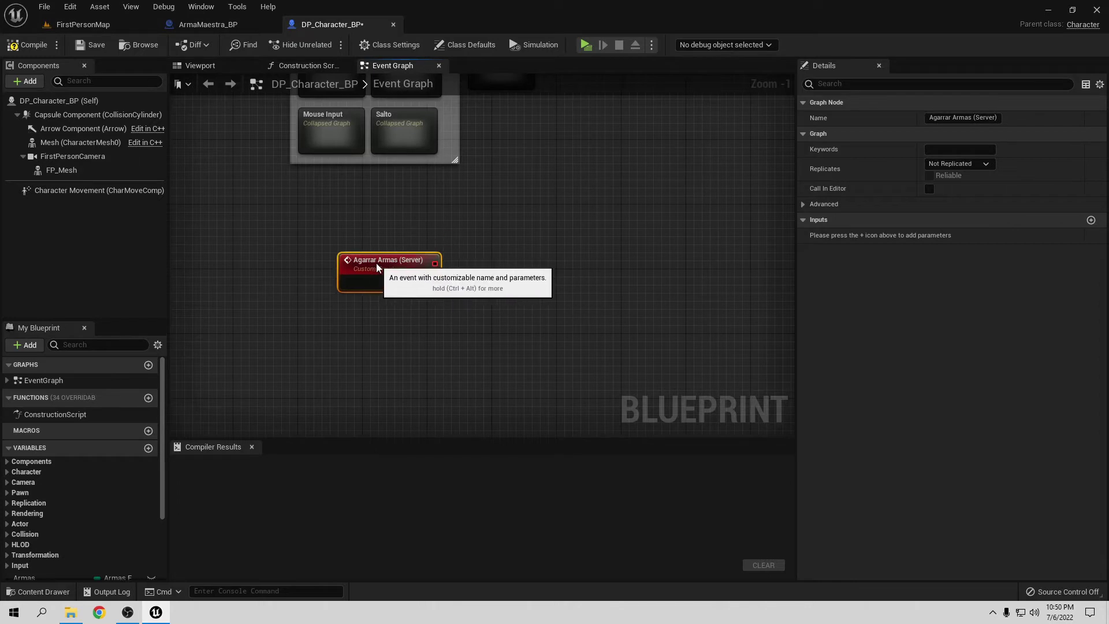
{"action": "left_click", "coordinate": [515, 371]}
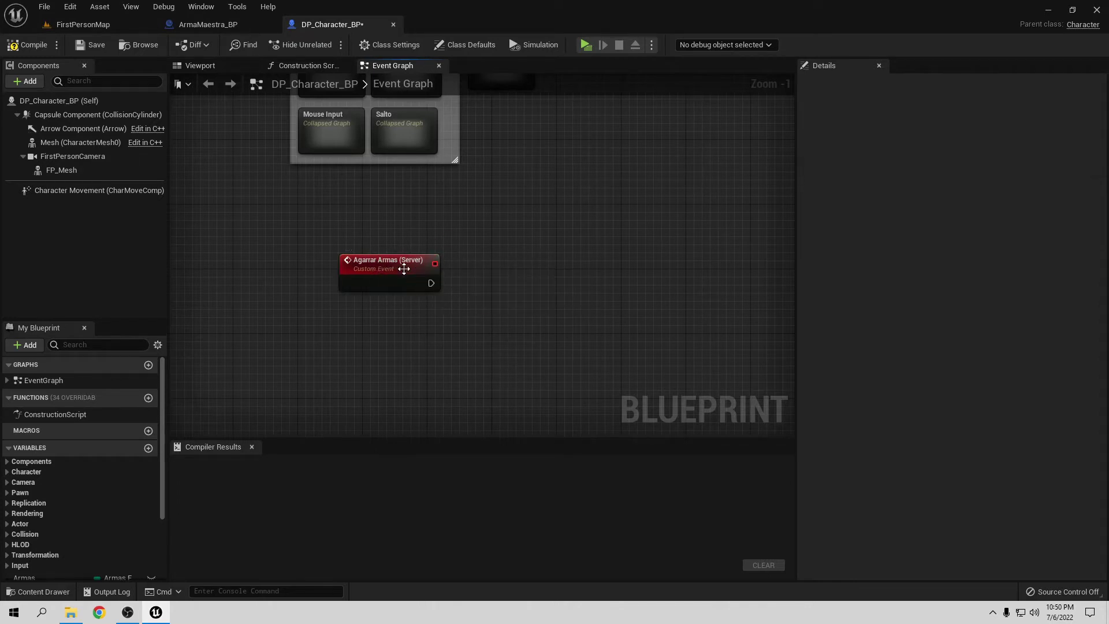
{"action": "left_click_drag", "start_coordinate": [420, 279], "coordinate": [413, 287]}
{"action": "right_click_drag", "start_coordinate": [420, 322], "coordinate": [446, 336]}
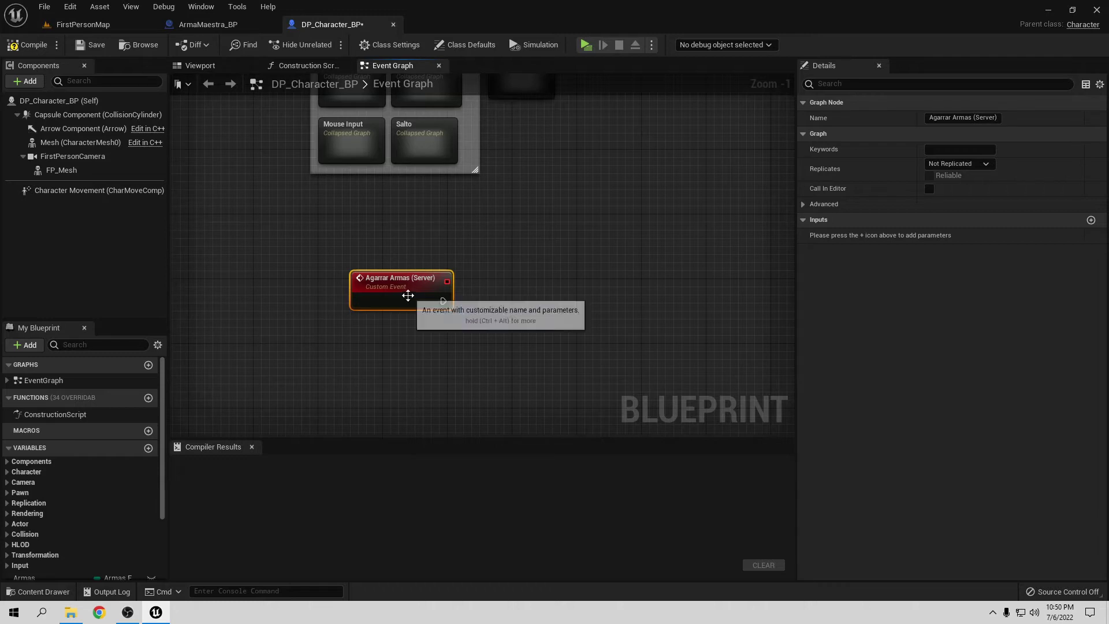
{"action": "left_click_drag", "start_coordinate": [403, 288], "coordinate": [379, 296]}
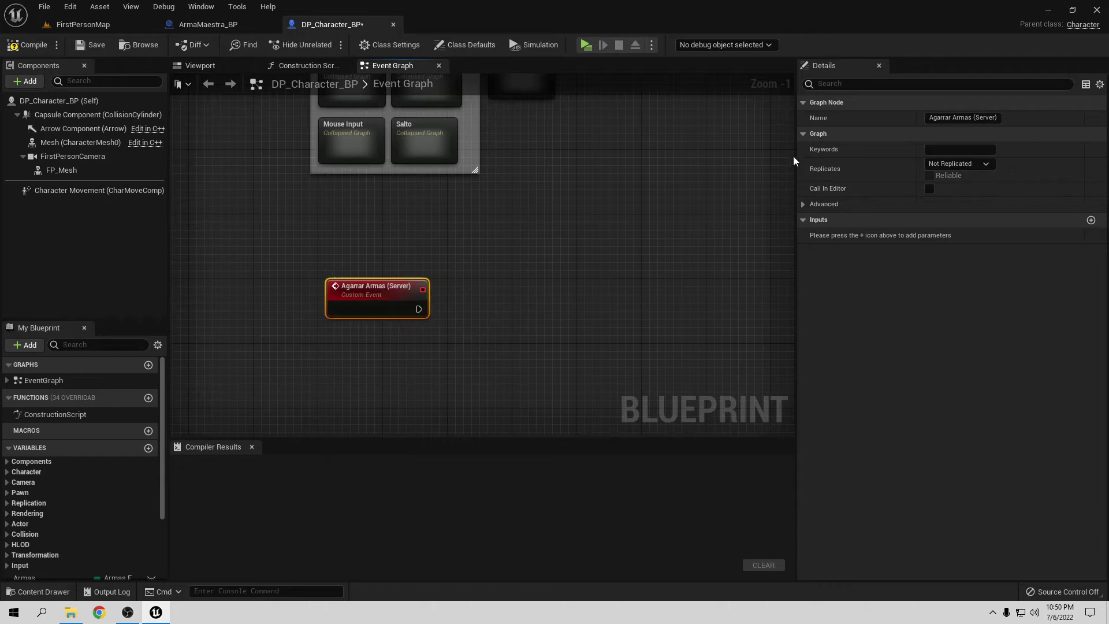
- Set the Agarrar Armas (Server) event's Replicates option to Run on Server
{"action": "left_click", "coordinate": [960, 165]}
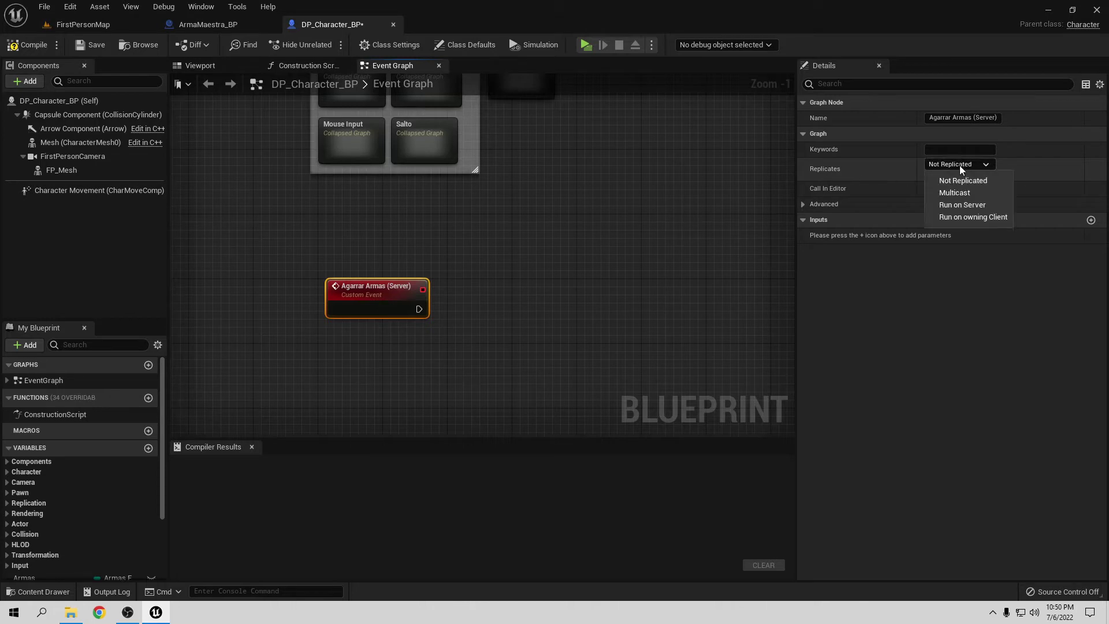
{"action": "left_click", "coordinate": [967, 209]}
{"action": "right_click_drag", "start_coordinate": [541, 380], "coordinate": [612, 370]}
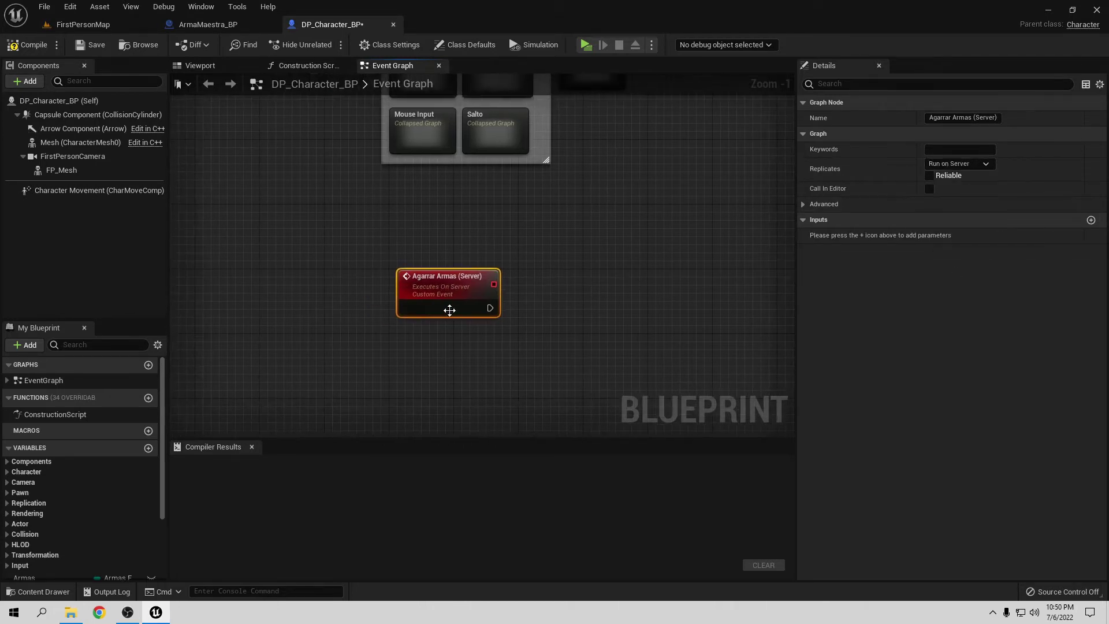
{"action": "right_click_drag", "start_coordinate": [448, 303], "coordinate": [428, 267]}
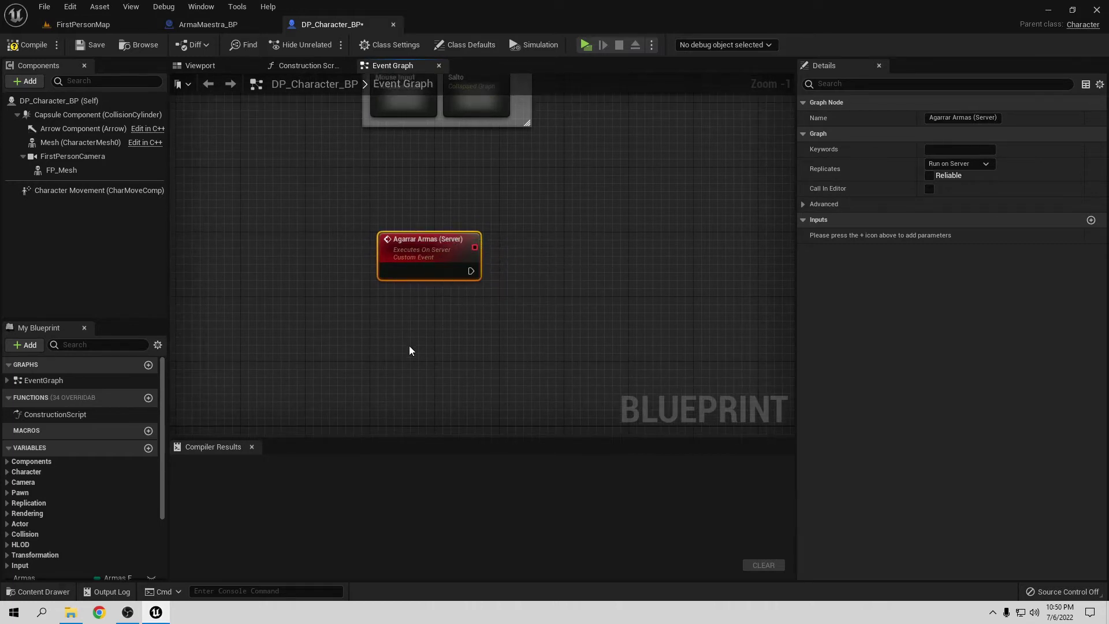
{"action": "left_click", "coordinate": [423, 363]}
- Duplicate the Agarrar Armas (Server) event and place the copy below the original
{"action": "left_click", "coordinate": [436, 264]}
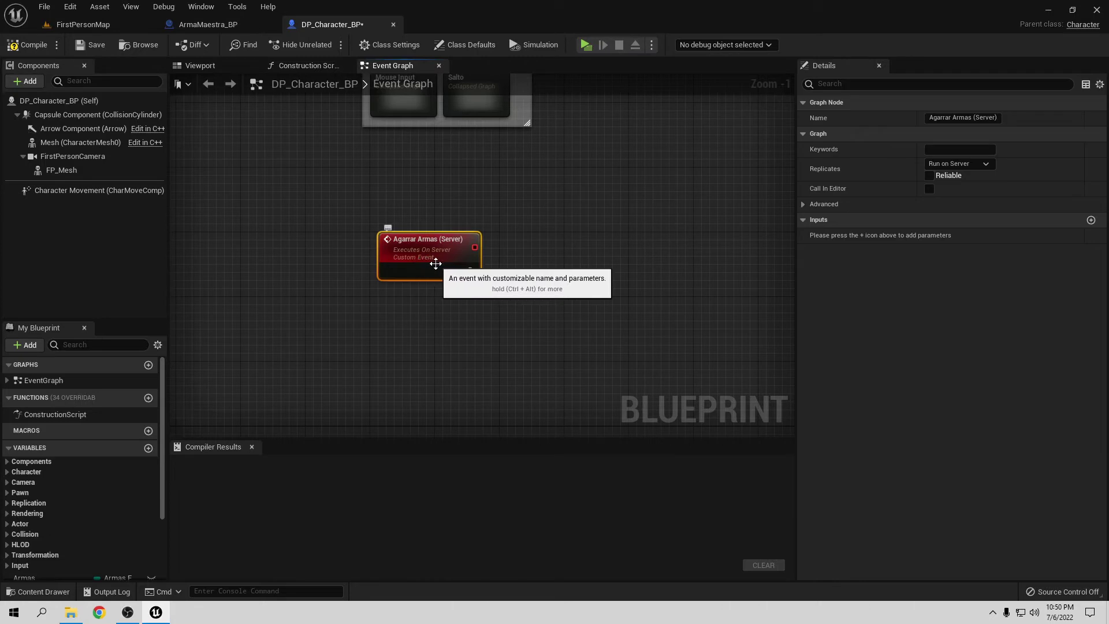
{"action": "key", "text": "ctrl+c"}
{"action": "key", "text": "ctrl+v"}
{"action": "left_click_drag", "start_coordinate": [480, 293], "coordinate": [419, 328]}
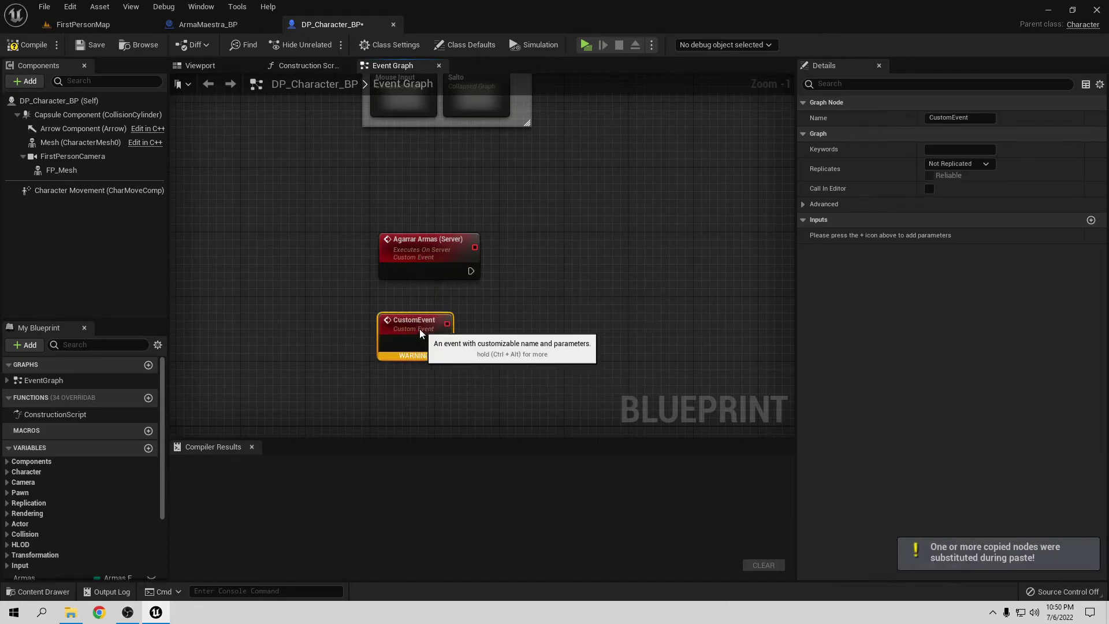
{"action": "right_click_drag", "start_coordinate": [494, 339], "coordinate": [474, 300]}
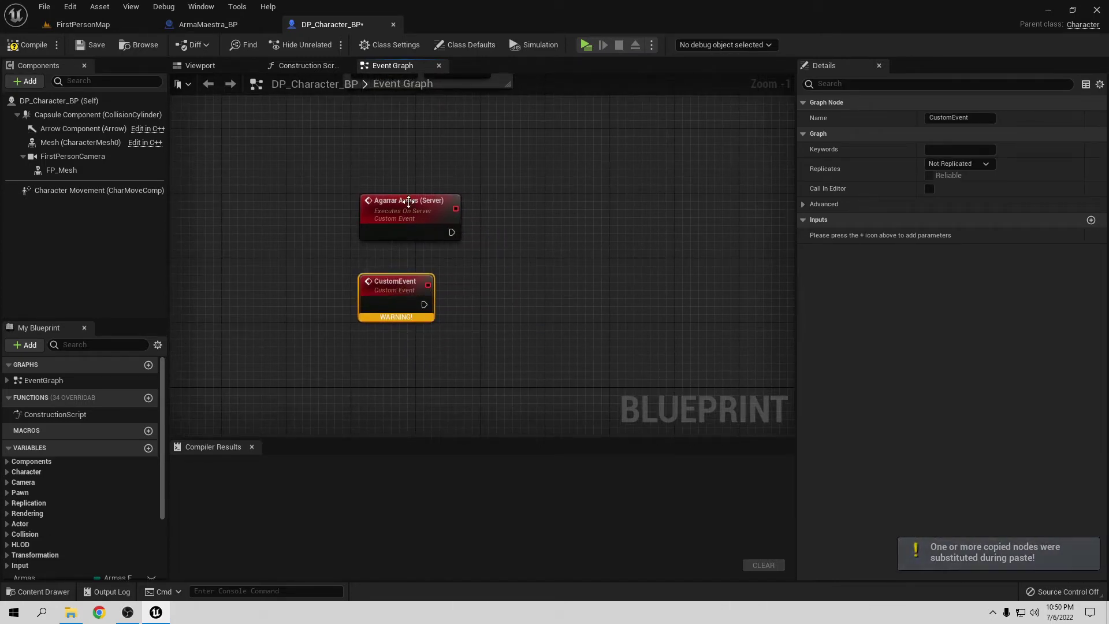
- Rename the copy to 'Agarrar Armas (Multicast)' and set its replication to Multicast
{"action": "left_click", "coordinate": [947, 118]}
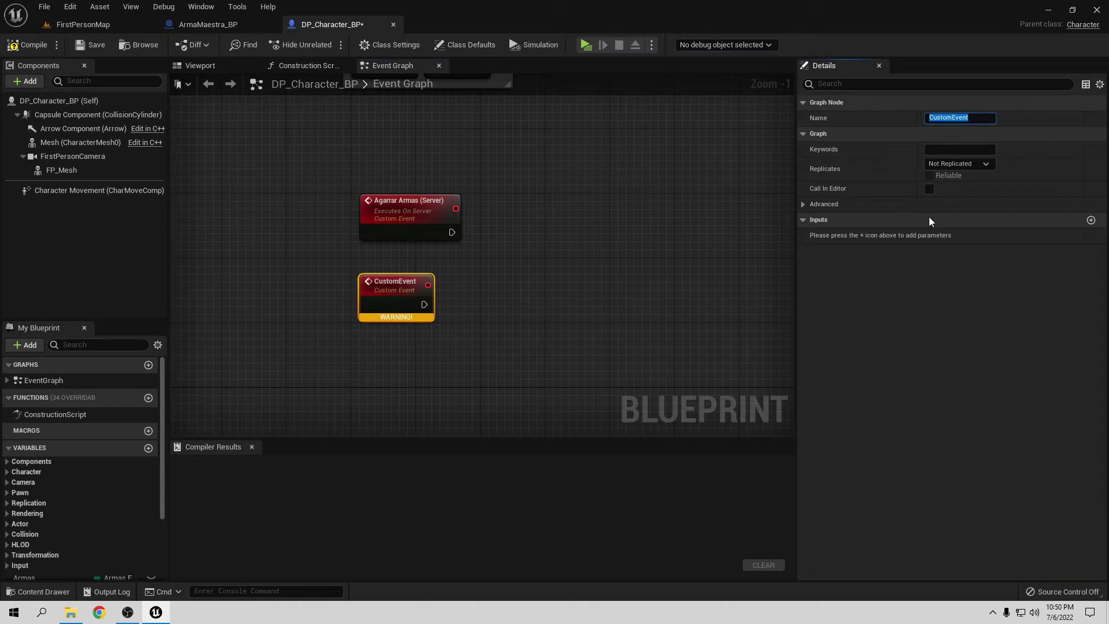
{"action": "type", "text": "Agarrar "}
{"action": "type", "text": "Arm"}
{"action": "type", "text": "as"}
{"action": "type", "text": "(Mul"}
{"action": "type", "text": "ticast"}
{"action": "type", "text": ")"}
{"action": "key", "text": "Return"}
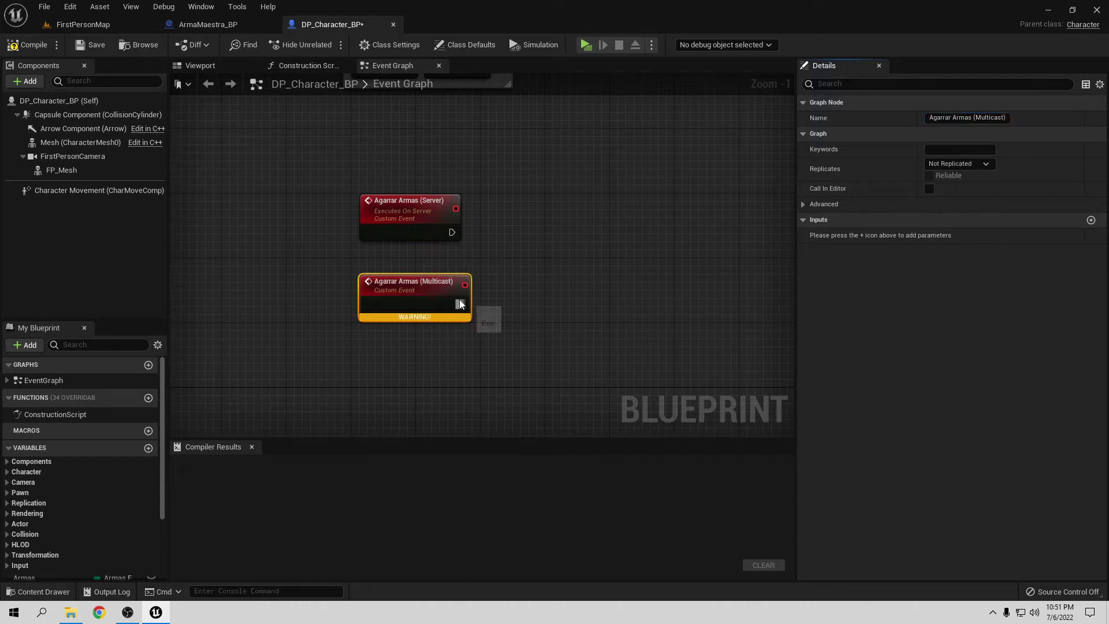
{"action": "left_click", "coordinate": [964, 164]}
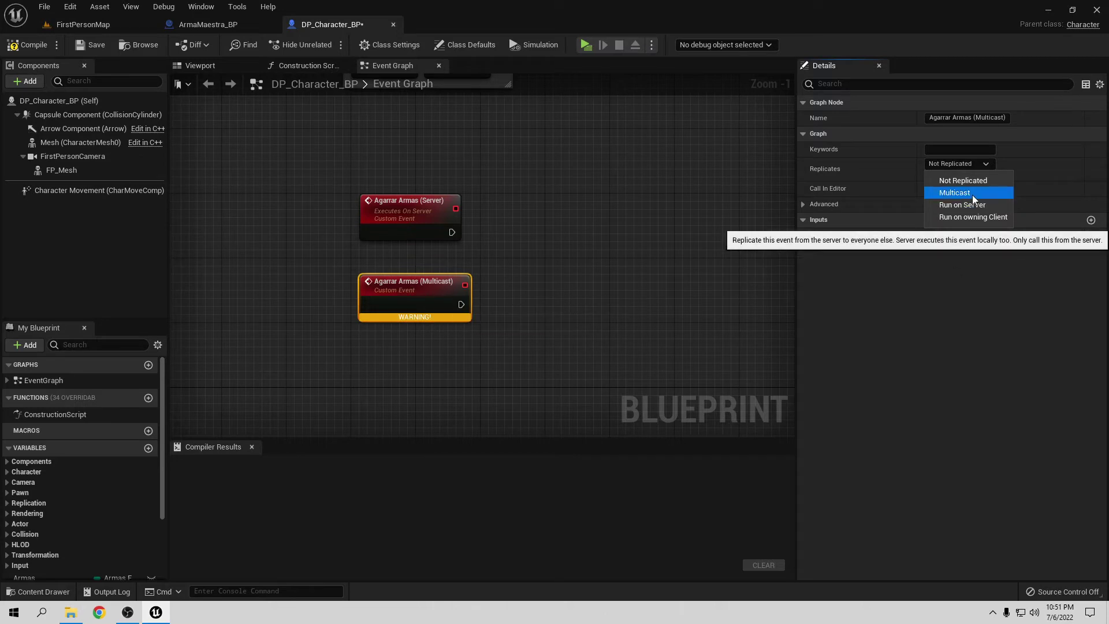
{"action": "left_click", "coordinate": [972, 194]}
- Compile DP_Character_BP and nudge the Multicast event node slightly down
{"action": "left_click", "coordinate": [296, 196]}
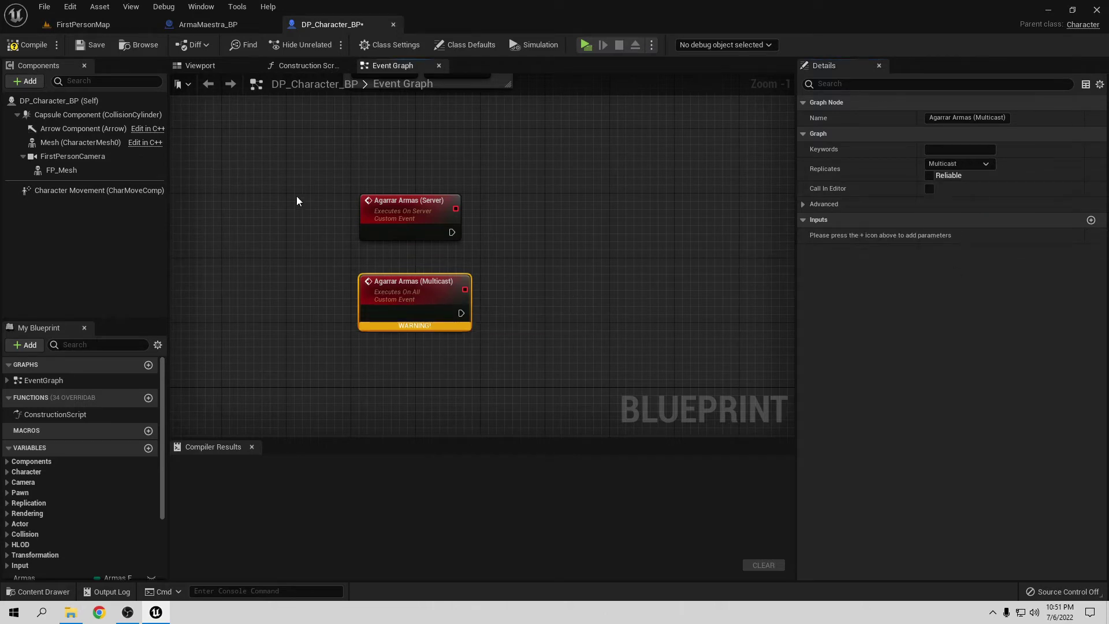
{"action": "left_click", "coordinate": [30, 45]}
{"action": "right_click_drag", "start_coordinate": [264, 186], "coordinate": [243, 213]}
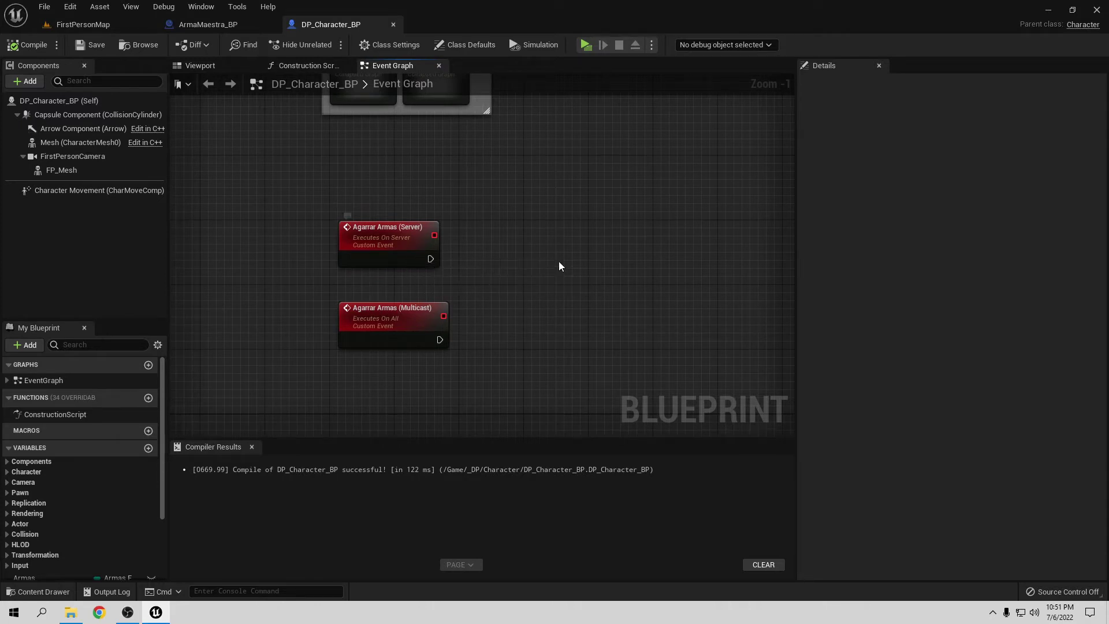
{"action": "right_click_drag", "start_coordinate": [567, 336], "coordinate": [578, 276]}
{"action": "left_click_drag", "start_coordinate": [438, 265], "coordinate": [429, 290]}
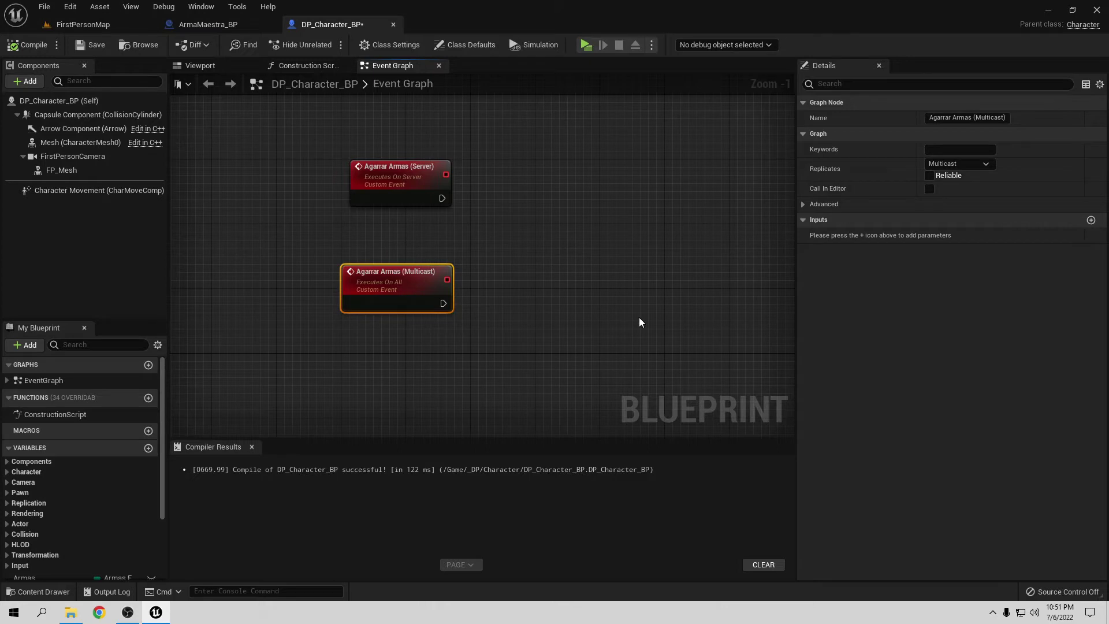
- Copy the Attach Actor To Component and SET nodes from ArmaMaestra_BP and paste them into DP_Character_BP
{"action": "left_click", "coordinate": [182, 25]}
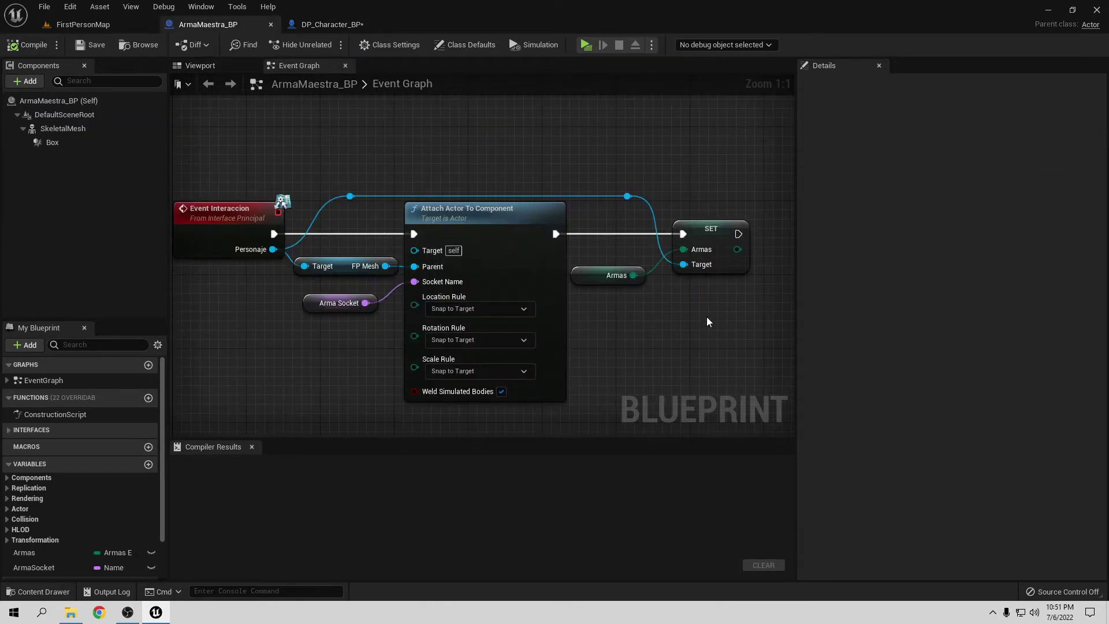
{"action": "left_click_drag", "start_coordinate": [721, 381], "coordinate": [353, 194]}
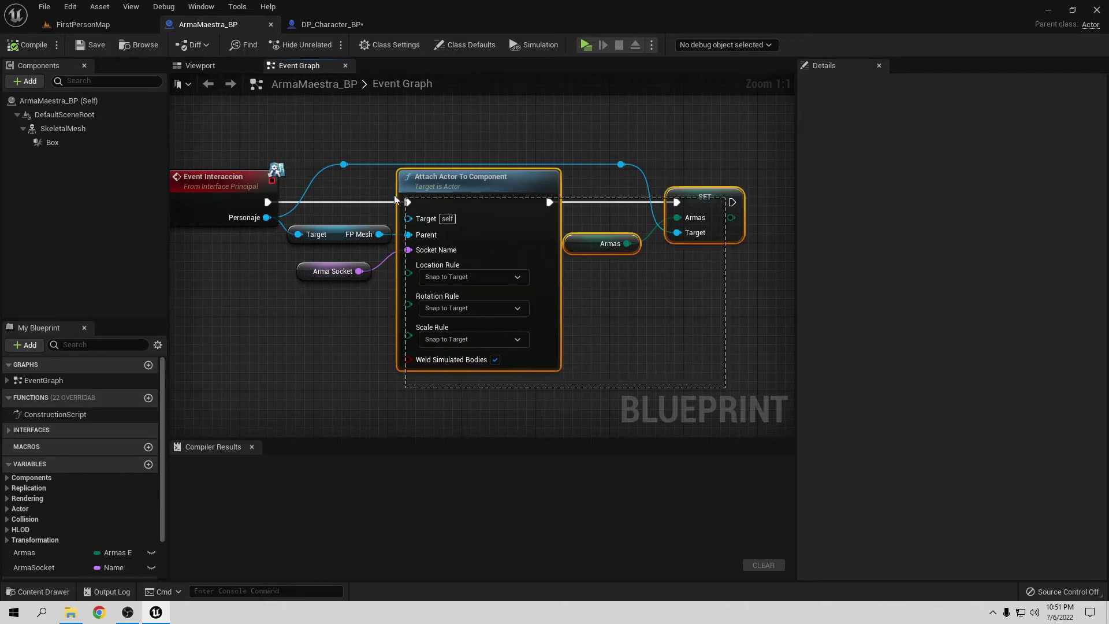
{"action": "right_click", "coordinate": [495, 205]}
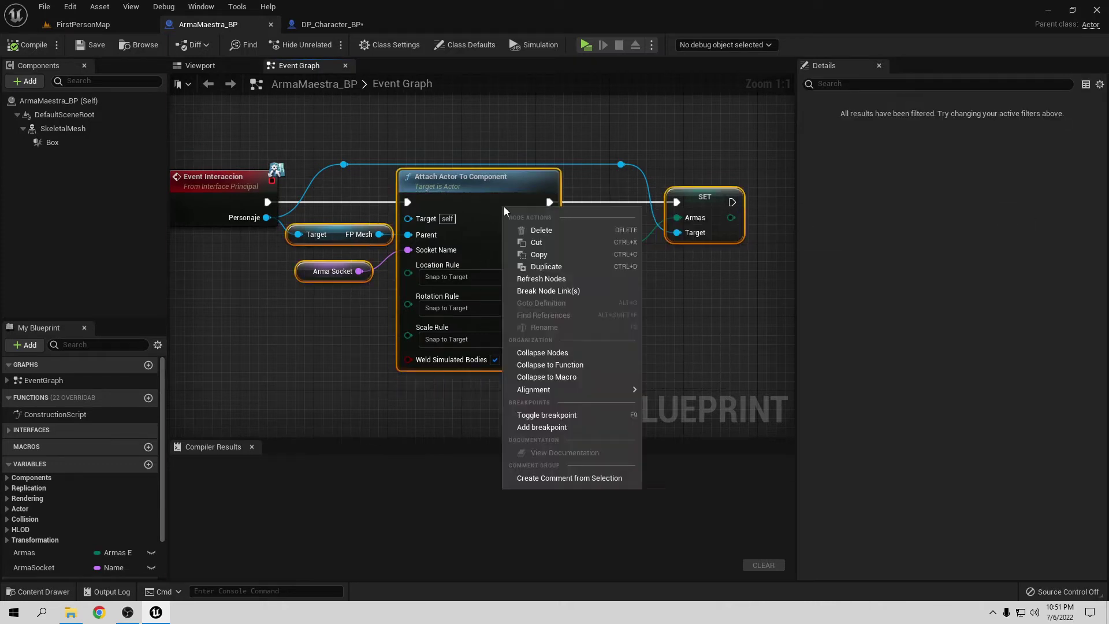
{"action": "left_click", "coordinate": [528, 254]}
{"action": "left_click", "coordinate": [330, 29]}
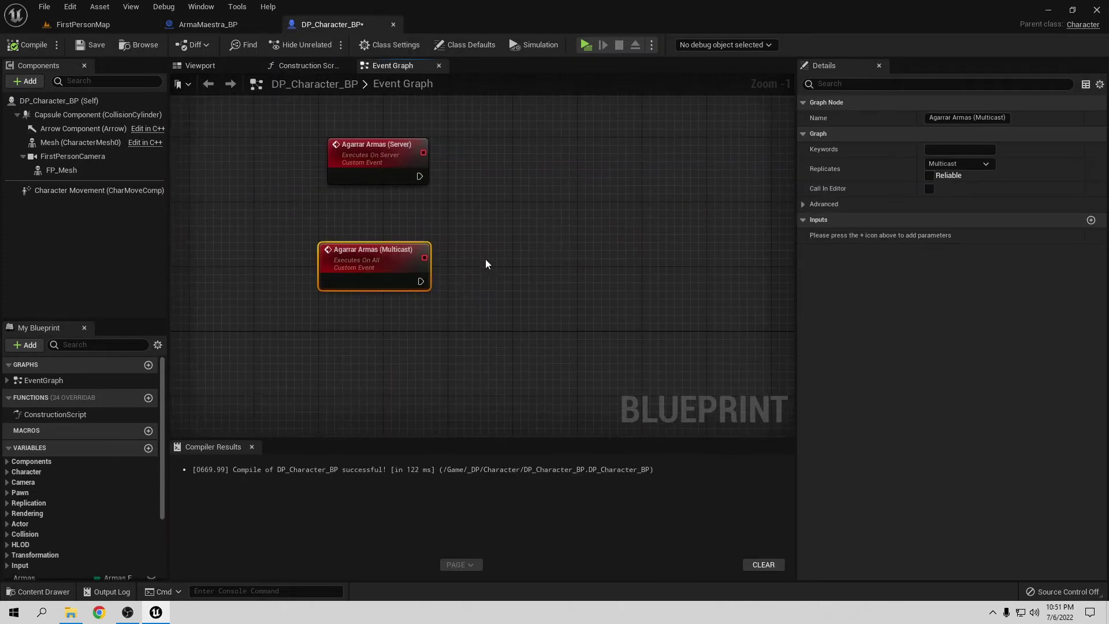
{"action": "key", "text": "ctrl+v"}
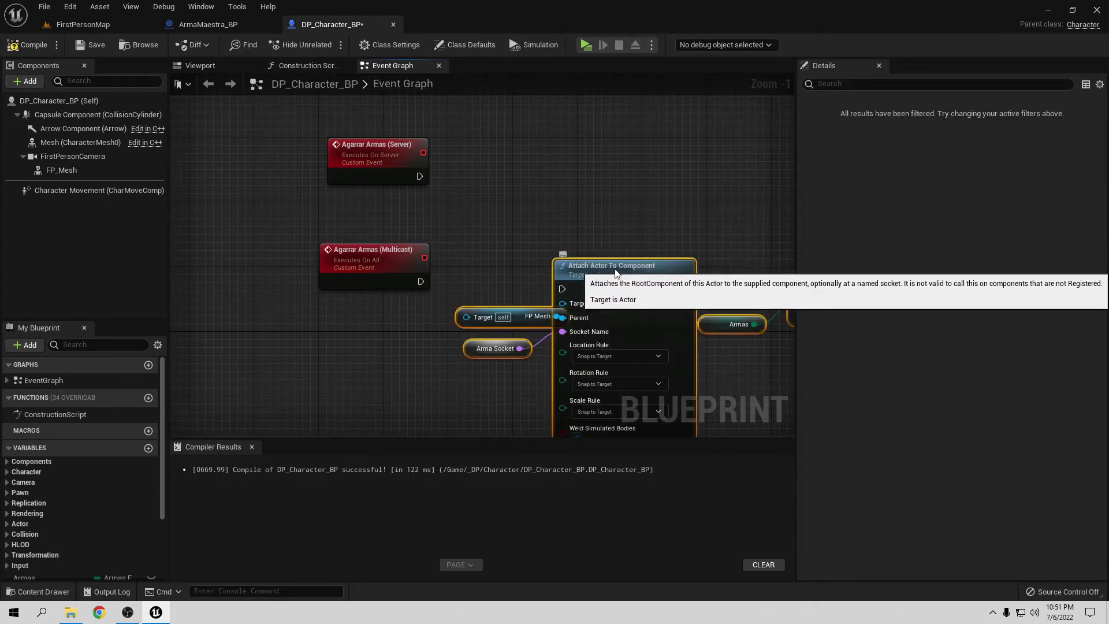
{"action": "left_click_drag", "start_coordinate": [621, 273], "coordinate": [660, 260]}
{"action": "right_click_drag", "start_coordinate": [660, 260], "coordinate": [351, 238]}
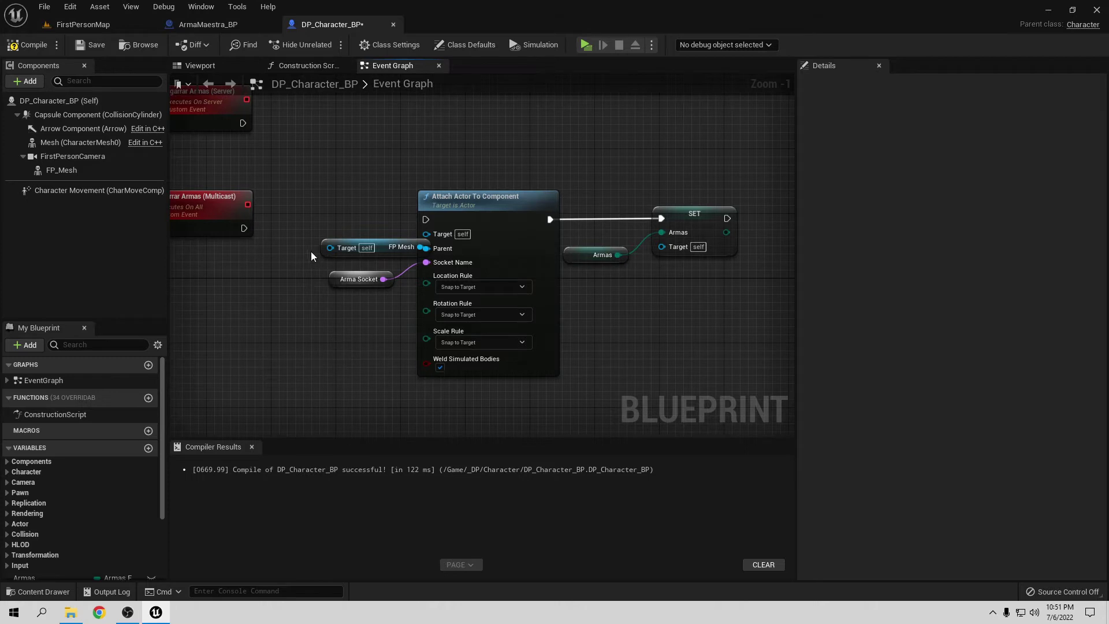
- Delete the pasted Target FP Mesh, Arma Socket and Armas getter nodes
{"action": "left_click_drag", "start_coordinate": [310, 254], "coordinate": [367, 288]}
{"action": "key", "text": "Delete"}
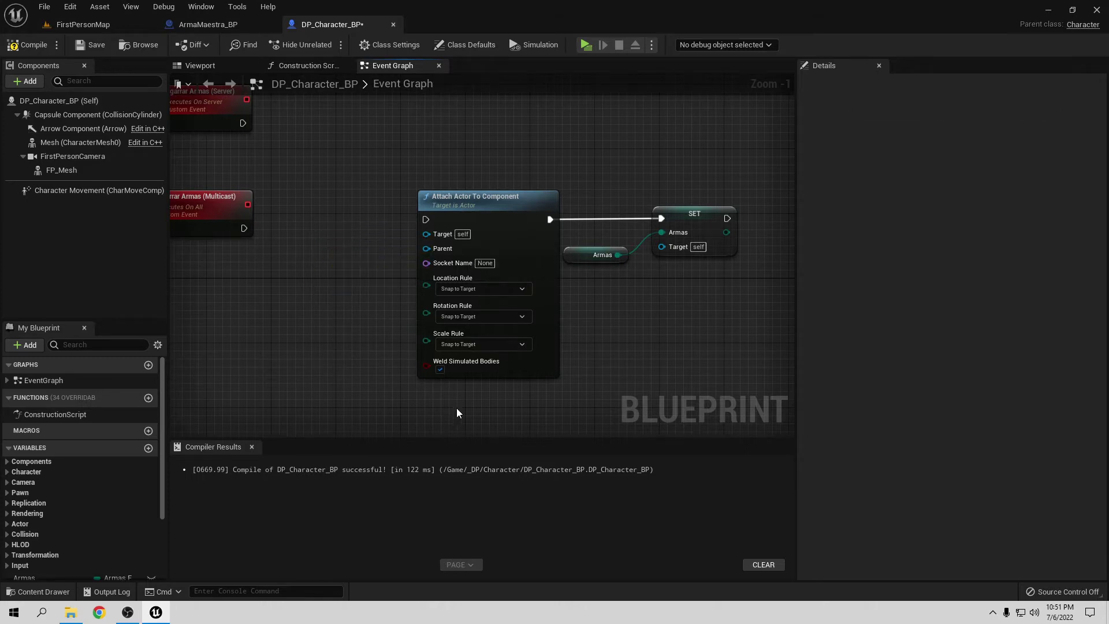
{"action": "left_click", "coordinate": [600, 255]}
{"action": "key", "text": "Delete"}
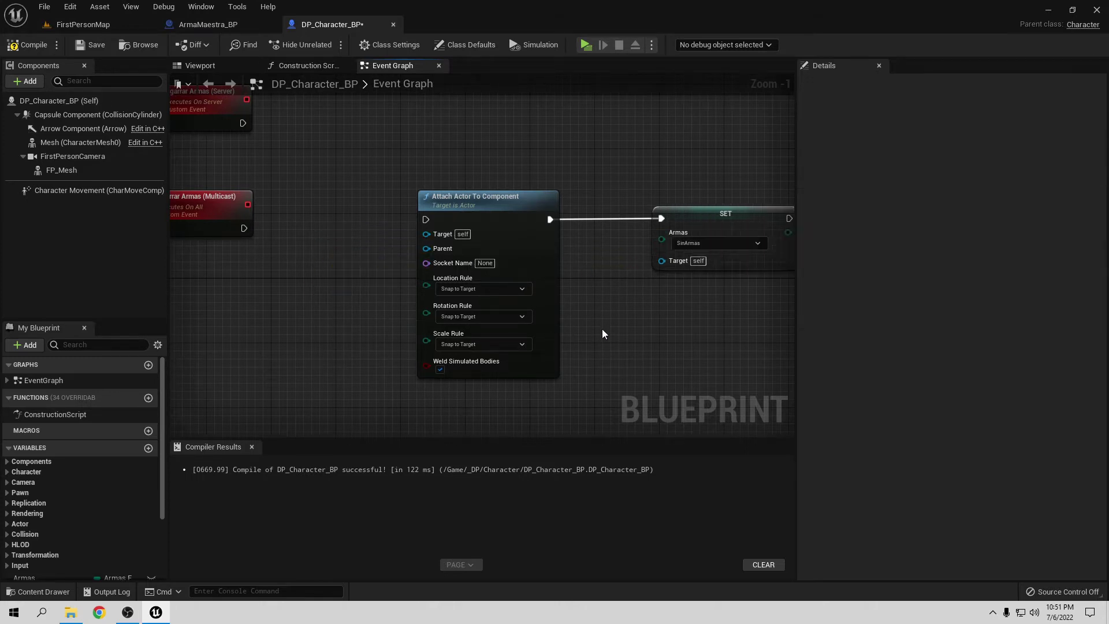
{"action": "right_click_drag", "start_coordinate": [595, 296], "coordinate": [525, 303]}
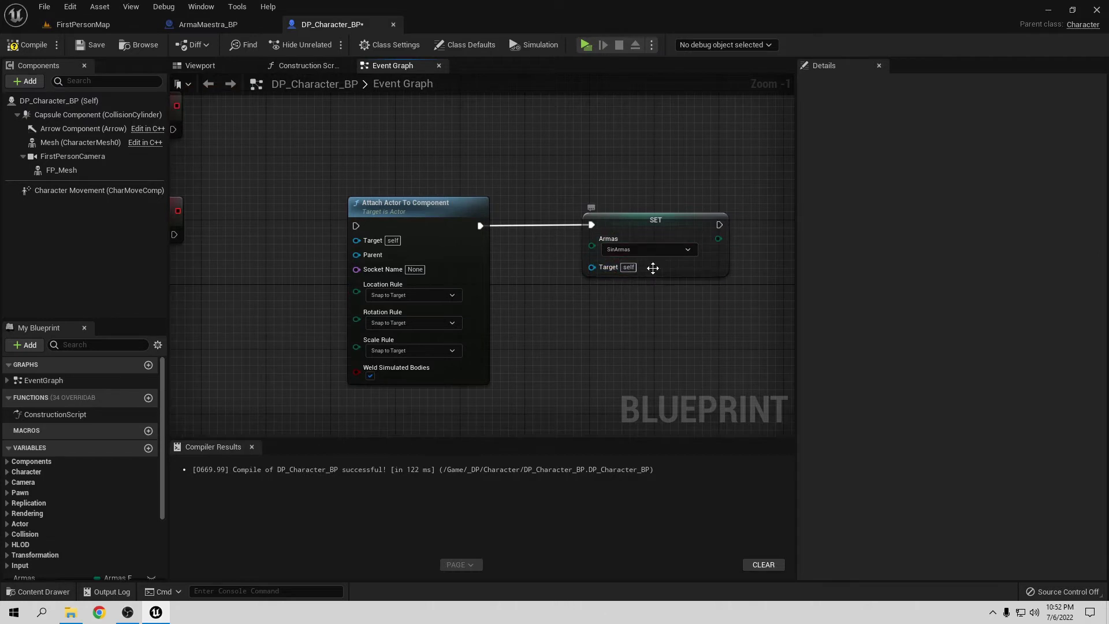
- Replace the pasted SET node with the character's own Set Armas node
{"action": "scroll", "coordinate": [74, 487], "scroll_direction": "down", "scroll_amount": 2}
{"action": "scroll", "coordinate": [67, 480], "scroll_direction": "down", "scroll_amount": 1}
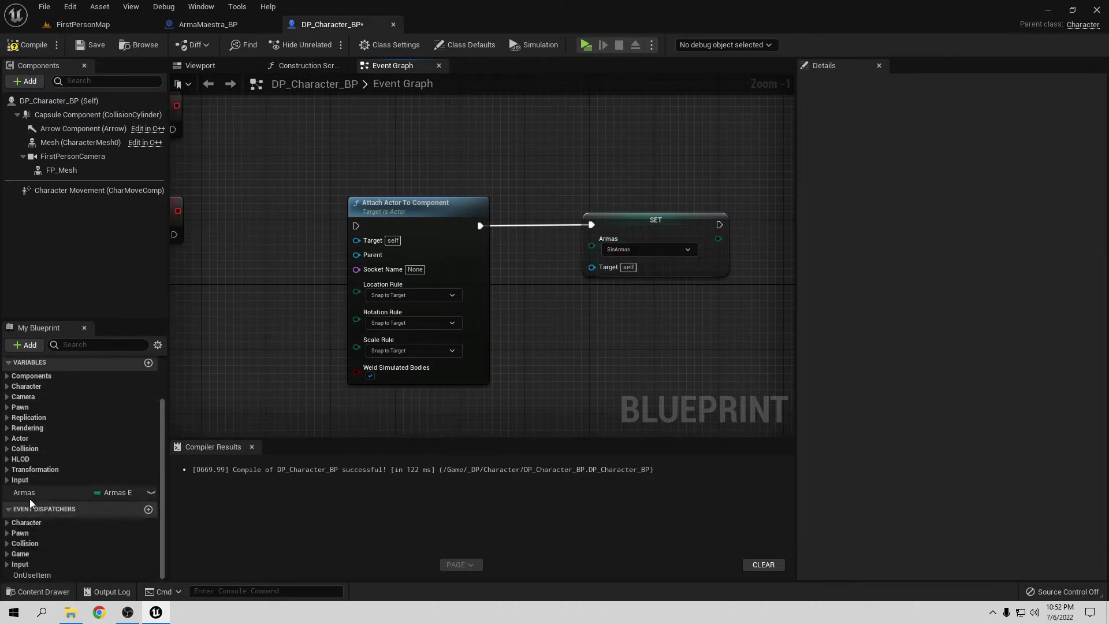
{"action": "left_click_drag", "start_coordinate": [30, 498], "coordinate": [595, 328]}
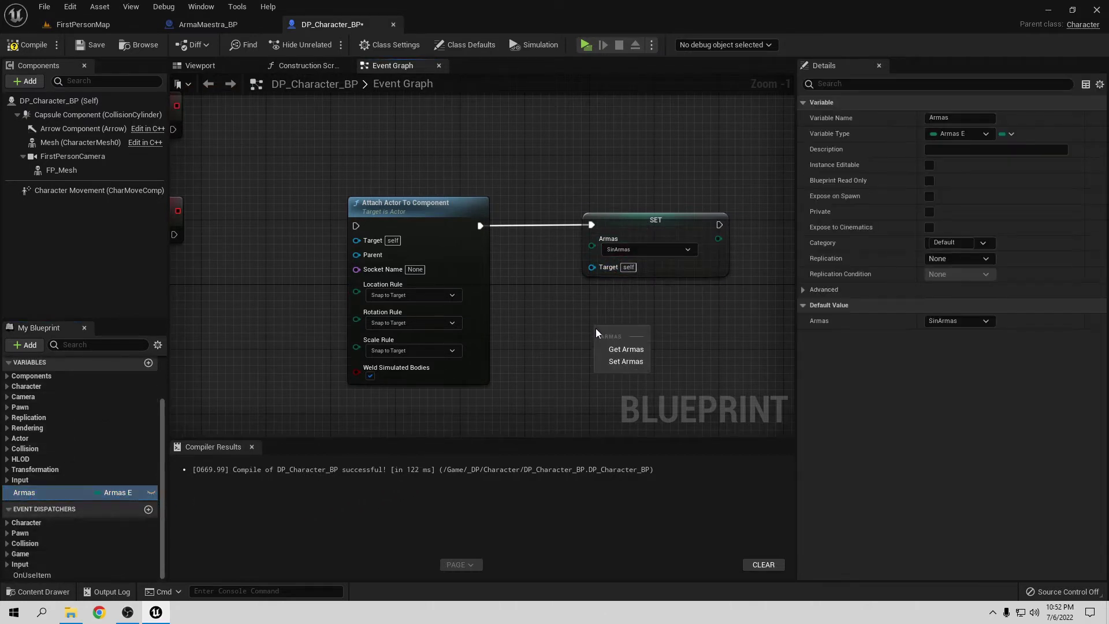
{"action": "left_click", "coordinate": [611, 361]}
{"action": "left_click", "coordinate": [631, 227]}
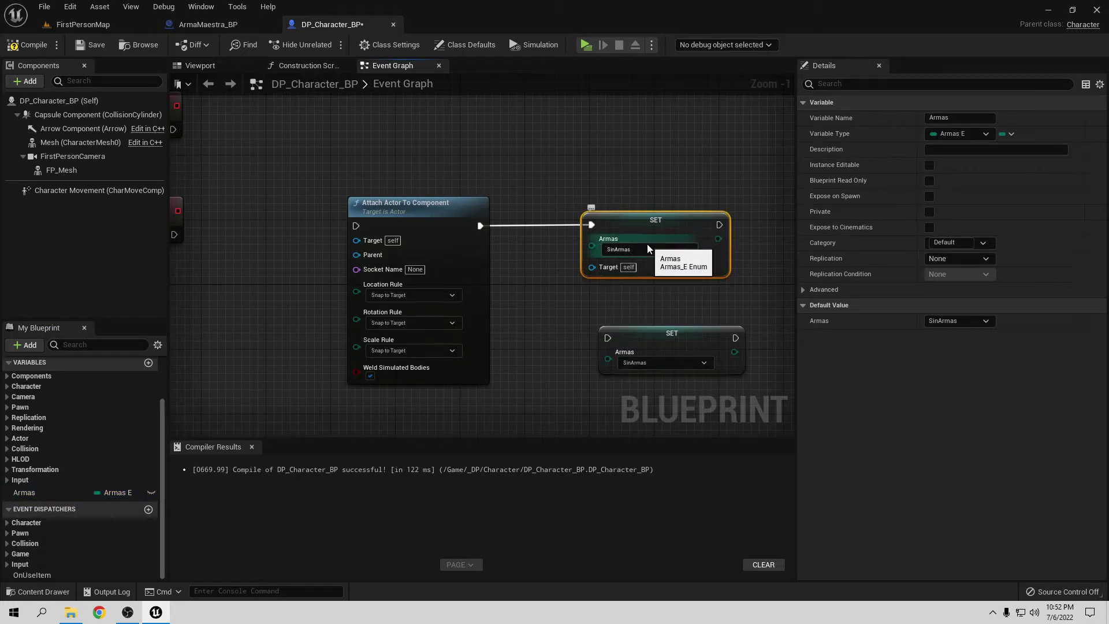
{"action": "key", "text": "Delete"}
{"action": "left_click_drag", "start_coordinate": [674, 345], "coordinate": [601, 231]}
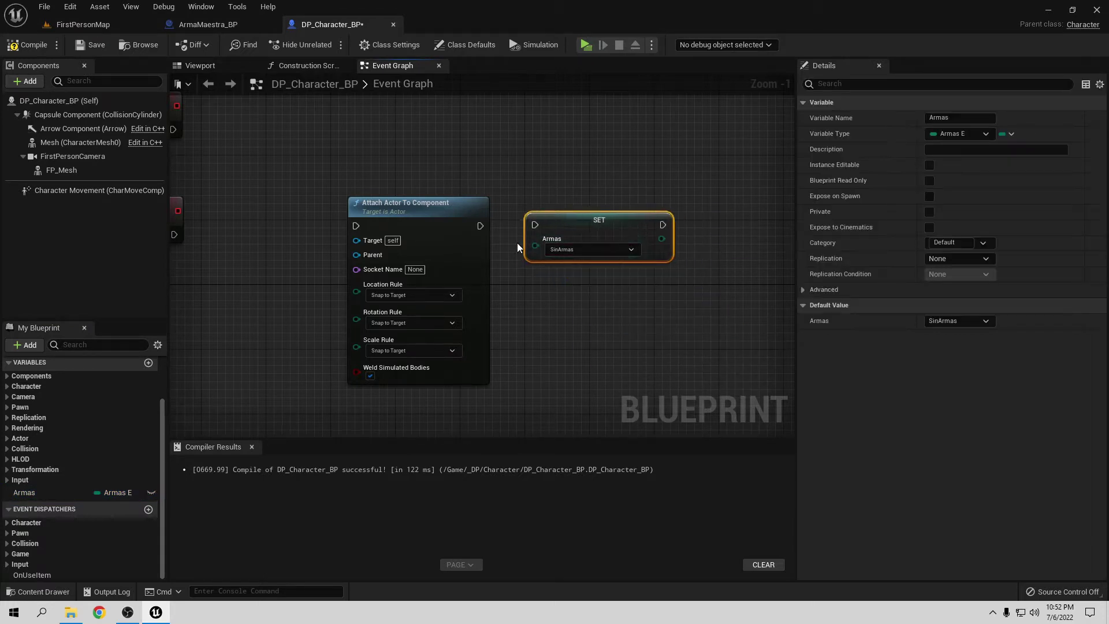
- Chain Agarrar Armas (Multicast) into Attach Actor To Component, then into SET Armas
{"action": "left_click_drag", "start_coordinate": [481, 228], "coordinate": [535, 225]}
{"action": "right_click_drag", "start_coordinate": [324, 132], "coordinate": [389, 171]}
{"action": "right_click_drag", "start_coordinate": [322, 304], "coordinate": [356, 279]}
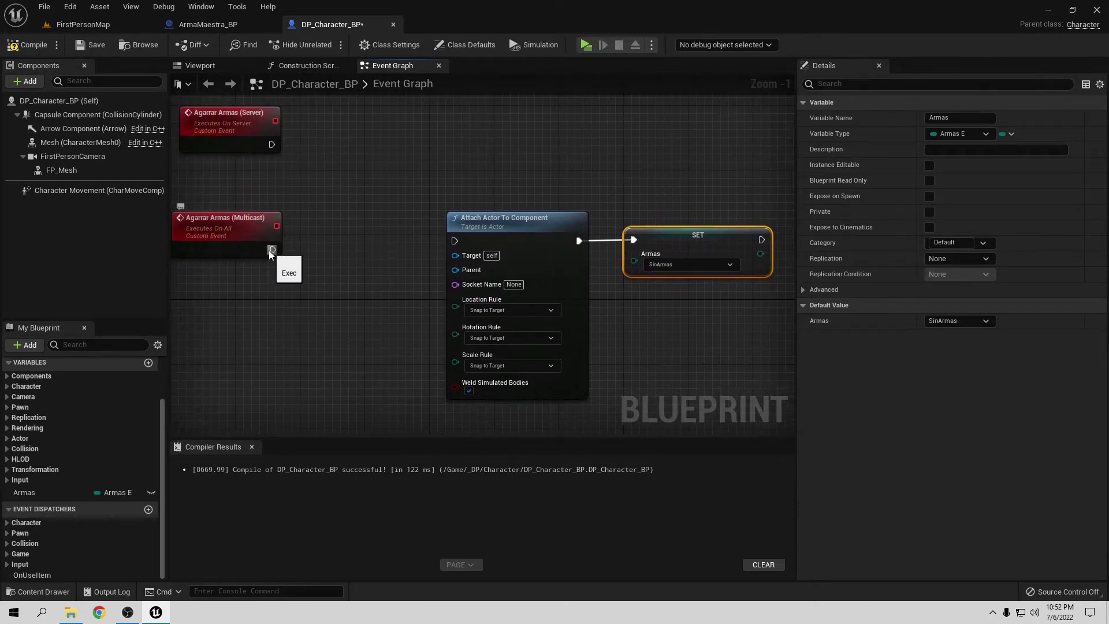
{"action": "left_click_drag", "start_coordinate": [272, 250], "coordinate": [454, 241]}
{"action": "left_click_drag", "start_coordinate": [713, 420], "coordinate": [543, 230]}
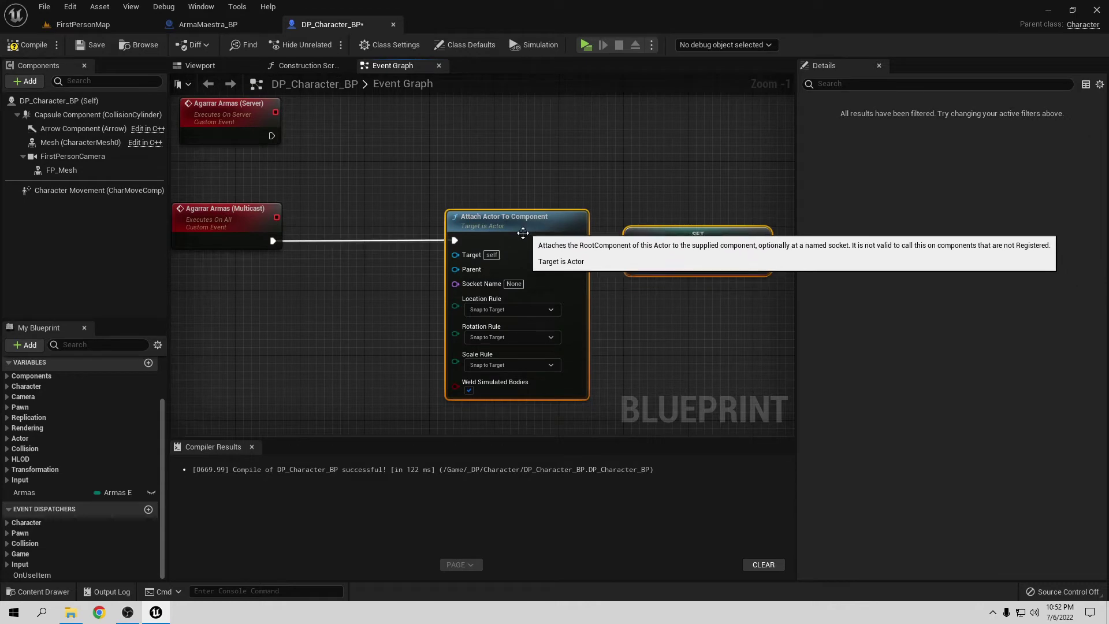
- Feed the character's FP Mesh getter into Attach Actor To Component's Parent input
{"action": "left_click", "coordinate": [415, 260]}
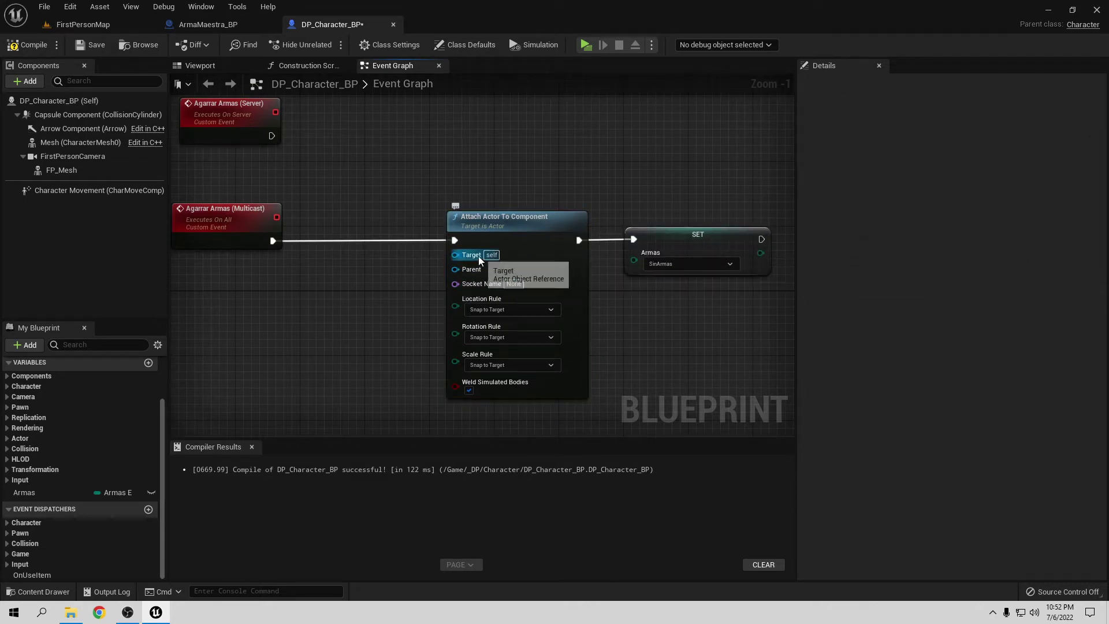
{"action": "left_click", "coordinate": [228, 27]}
{"action": "left_click", "coordinate": [332, 24]}
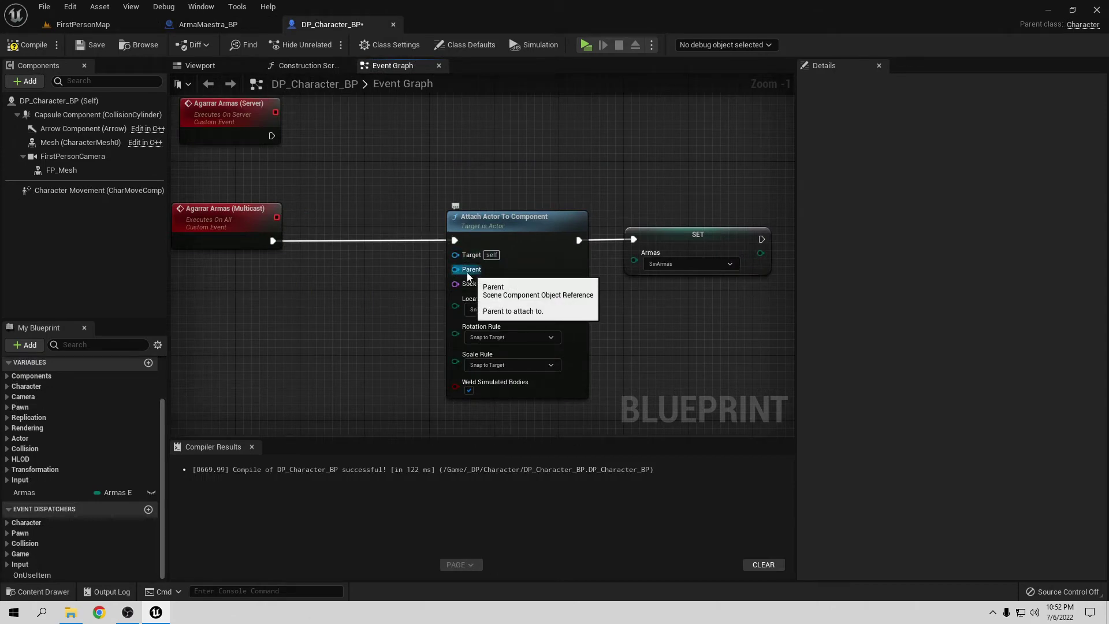
{"action": "left_click_drag", "start_coordinate": [52, 170], "coordinate": [454, 276]}
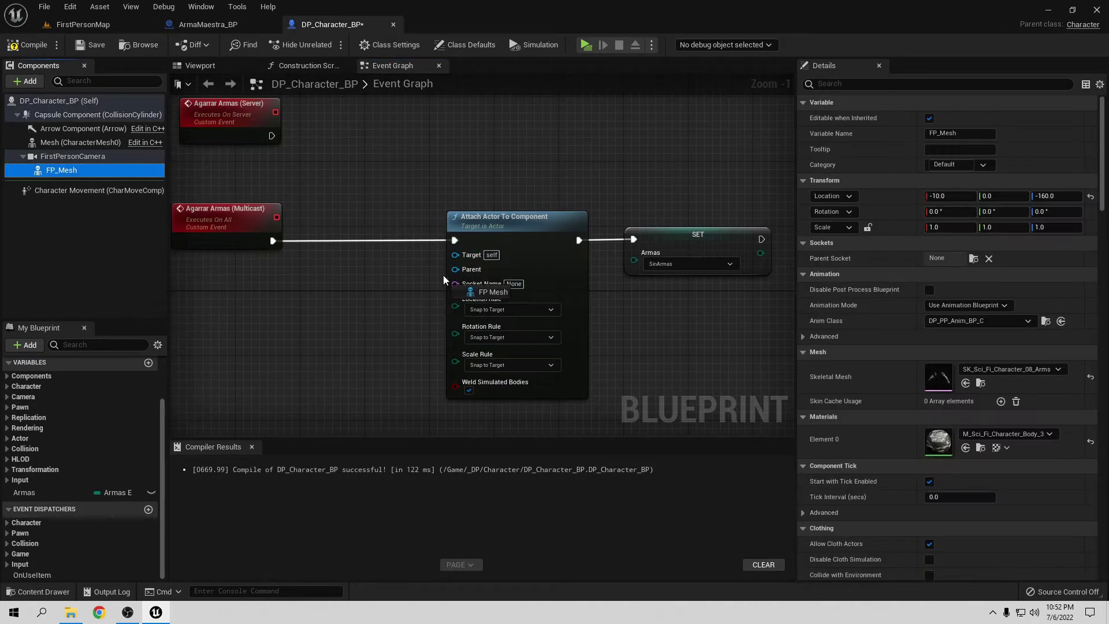
{"action": "left_click_drag", "start_coordinate": [370, 261], "coordinate": [371, 289]}
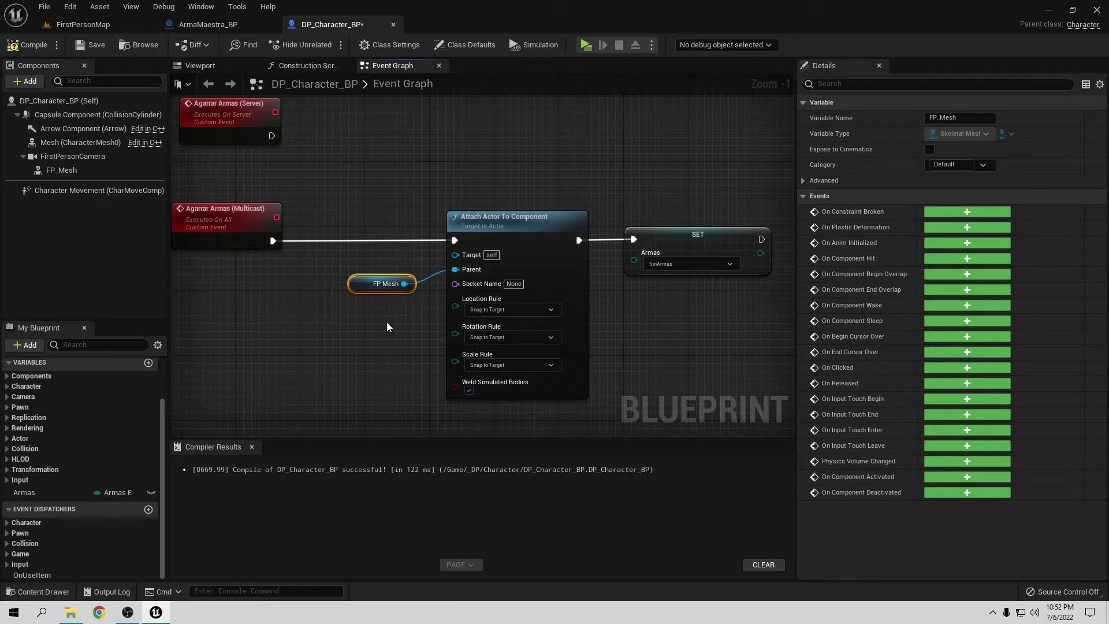
{"action": "right_click_drag", "start_coordinate": [386, 321], "coordinate": [372, 338]}
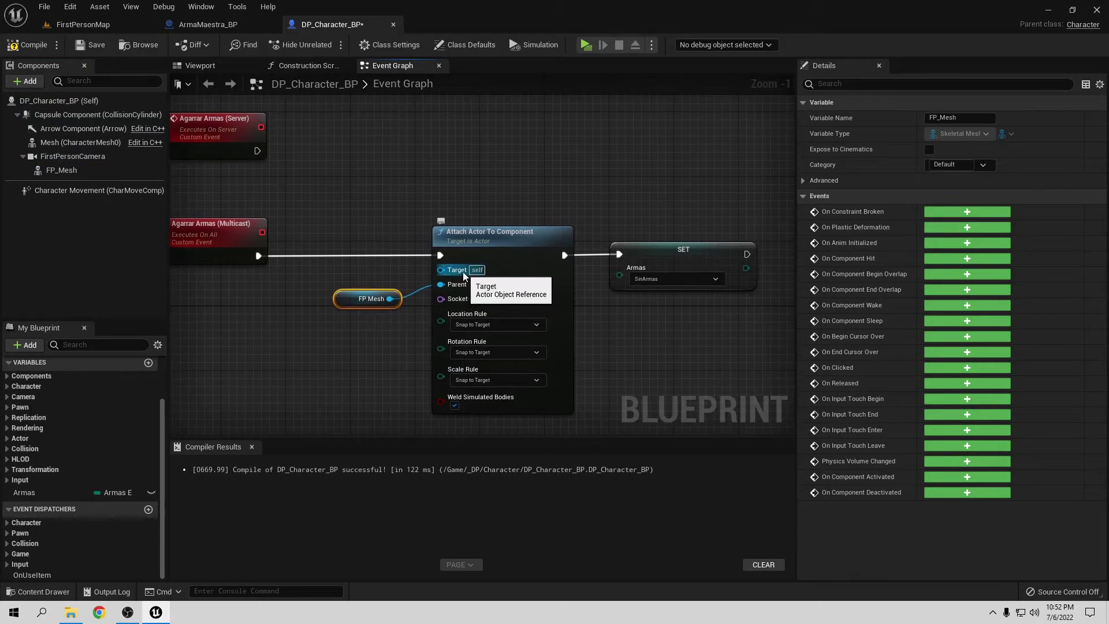
- Expose the attach node's Target as a Target input on the Multicast event
{"action": "left_click", "coordinate": [214, 27]}
{"action": "left_click", "coordinate": [307, 26]}
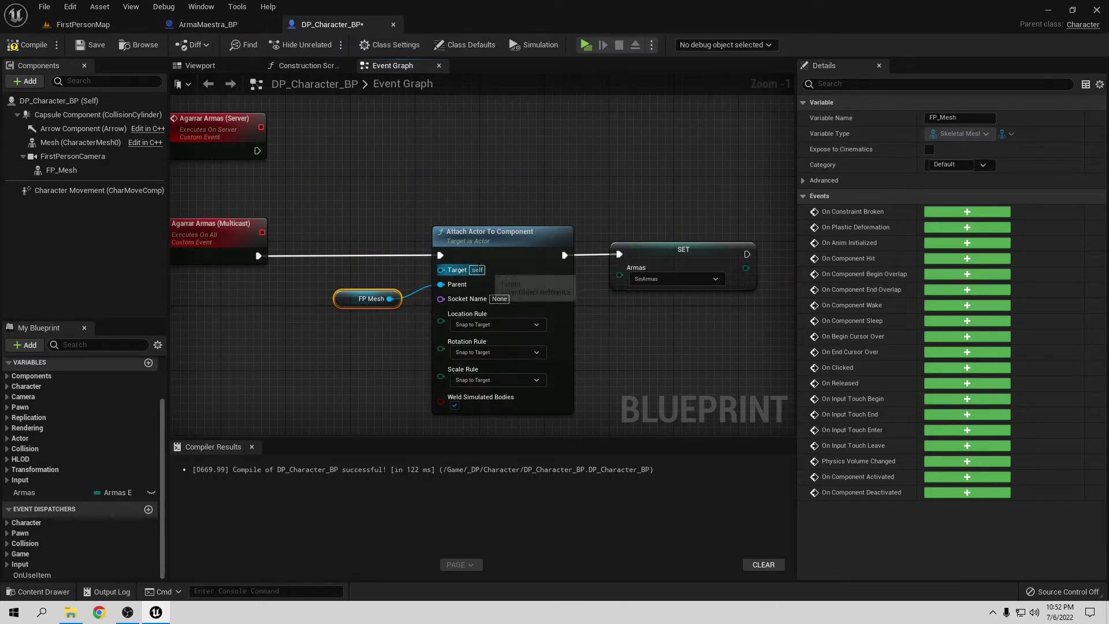
{"action": "right_click_drag", "start_coordinate": [390, 339], "coordinate": [397, 375]}
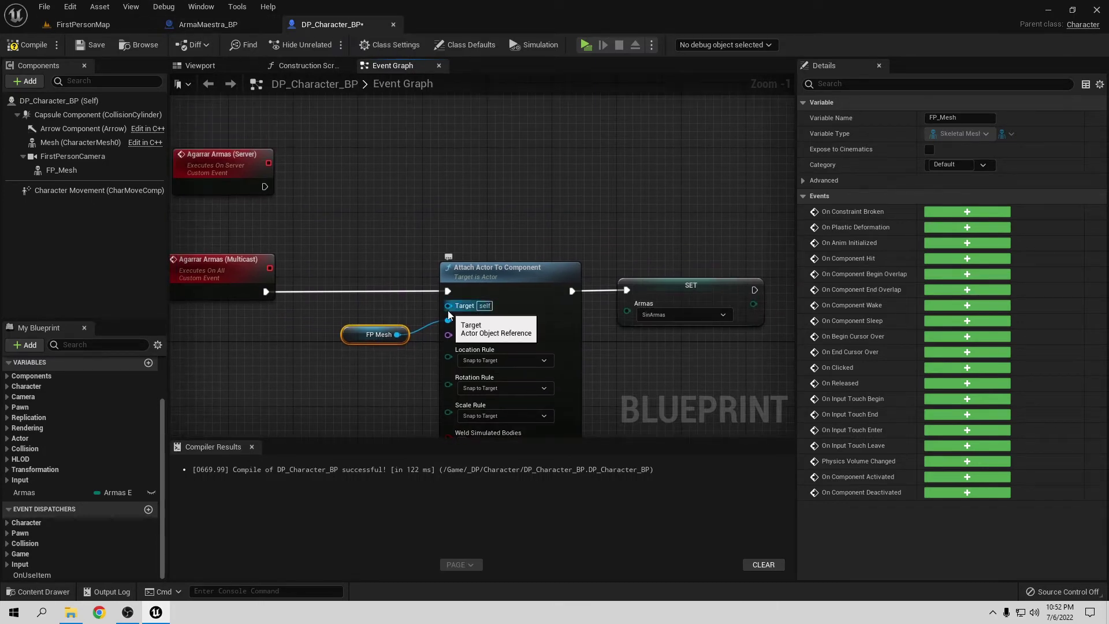
{"action": "mouse_move", "coordinate": [448, 306]}
{"action": "left_mouse_down"}
{"action": "mouse_move", "coordinate": [325, 315]}
{"action": "mouse_move", "coordinate": [256, 306]}
{"action": "left_mouse_up"}
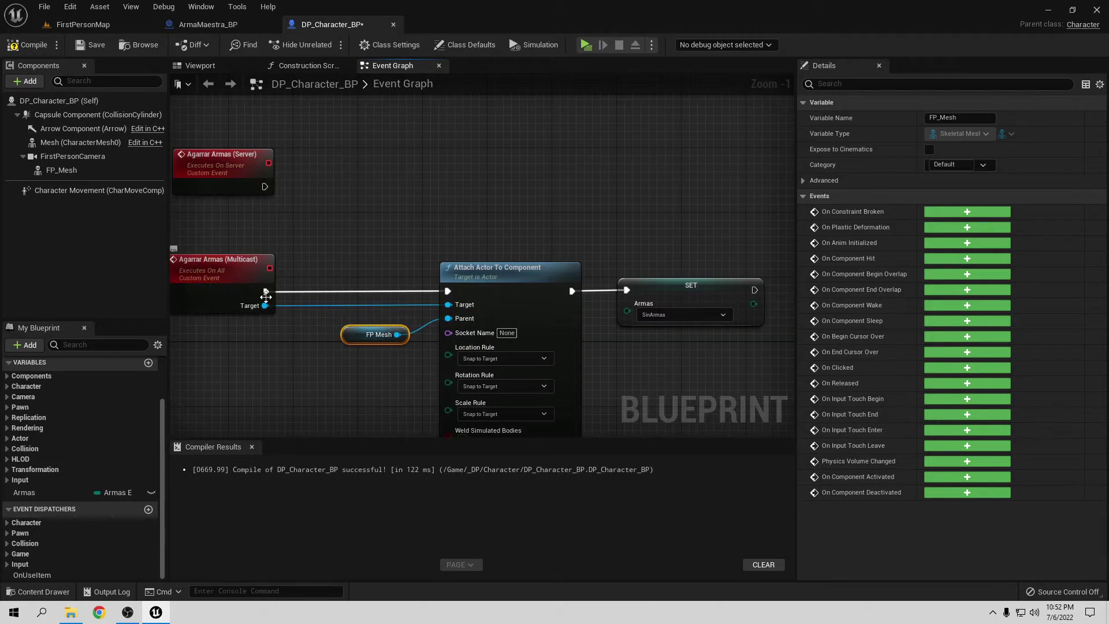
- Rename the Multicast event's Target input to Actor
{"action": "left_click", "coordinate": [258, 314]}
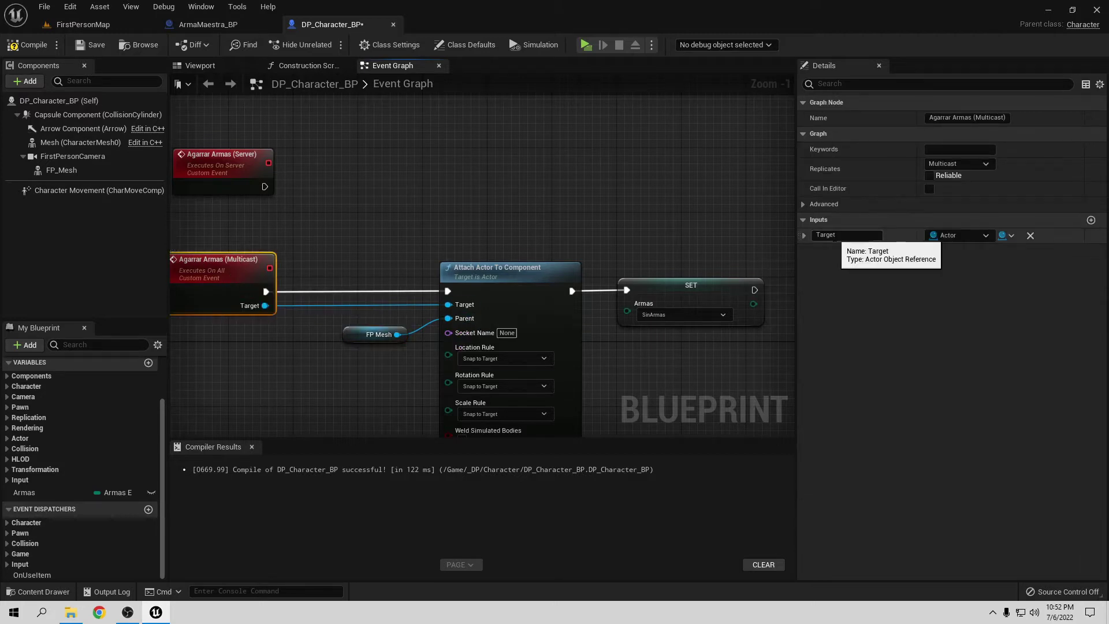
{"action": "left_click", "coordinate": [837, 235]}
{"action": "type", "text": "Actor"}
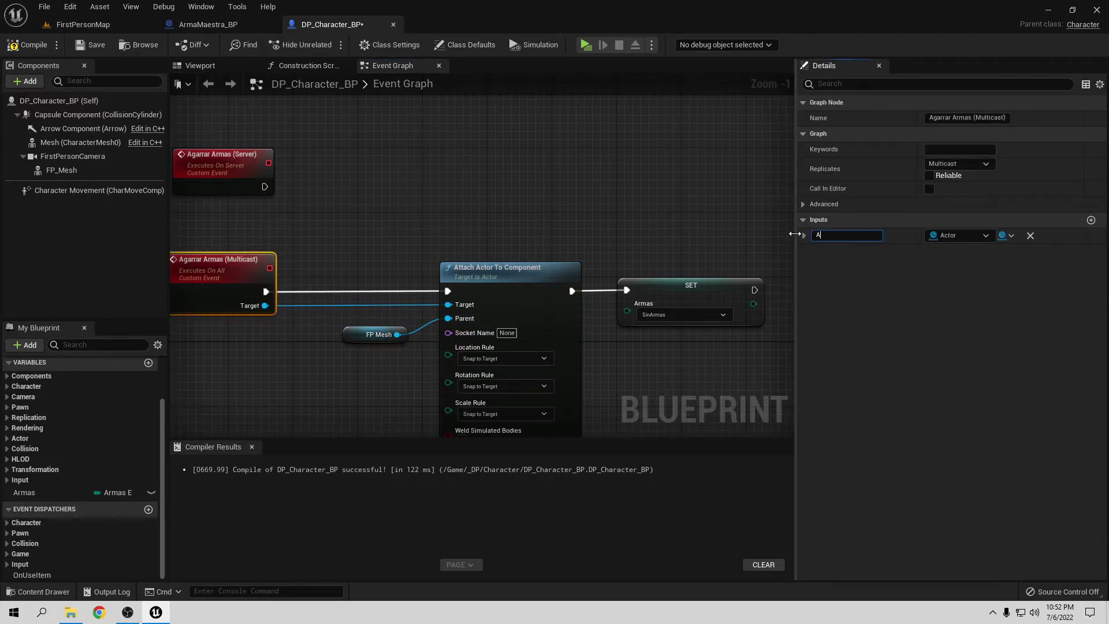
{"action": "left_click", "coordinate": [846, 287]}
{"action": "left_click", "coordinate": [394, 224]}
{"action": "mouse_move", "coordinate": [544, 330]}
{"action": "right_mouse_down"}
{"action": "mouse_move", "coordinate": [544, 285]}
{"action": "mouse_move", "coordinate": [536, 299]}
{"action": "right_mouse_up"}
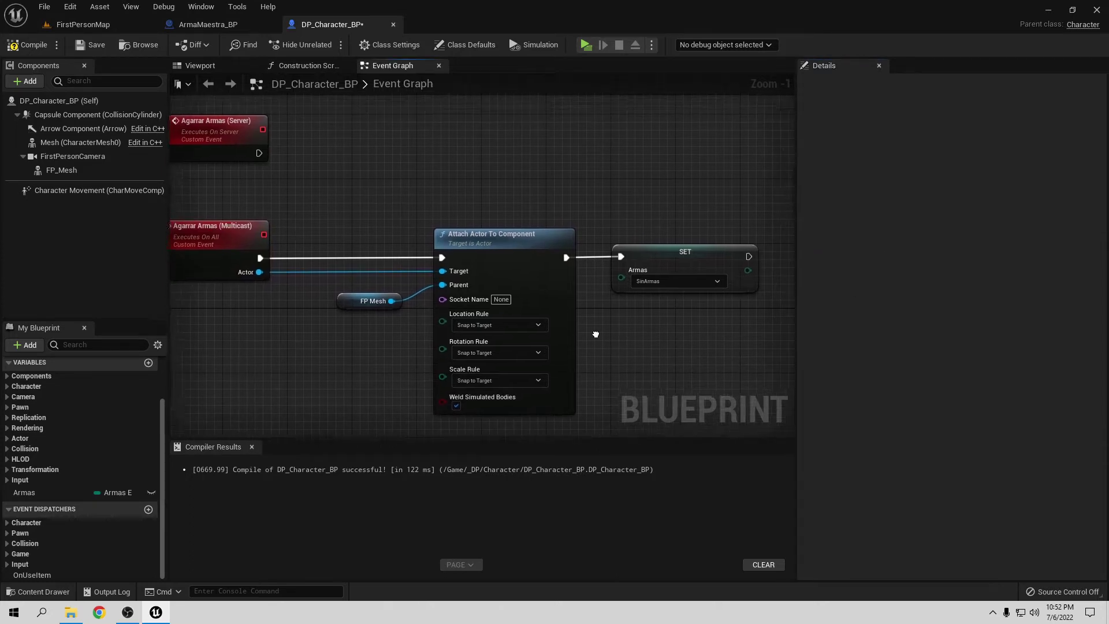
{"action": "left_click", "coordinate": [370, 296]}
{"action": "right_click_drag", "start_coordinate": [359, 312], "coordinate": [364, 344]}
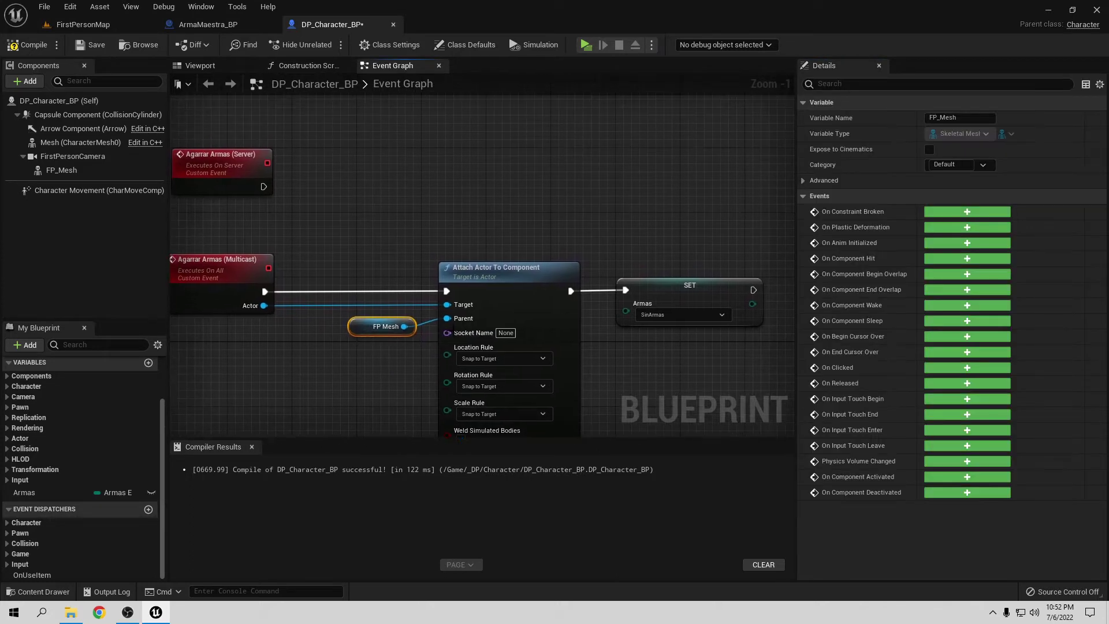
{"action": "right_click_drag", "start_coordinate": [364, 245], "coordinate": [390, 228]}
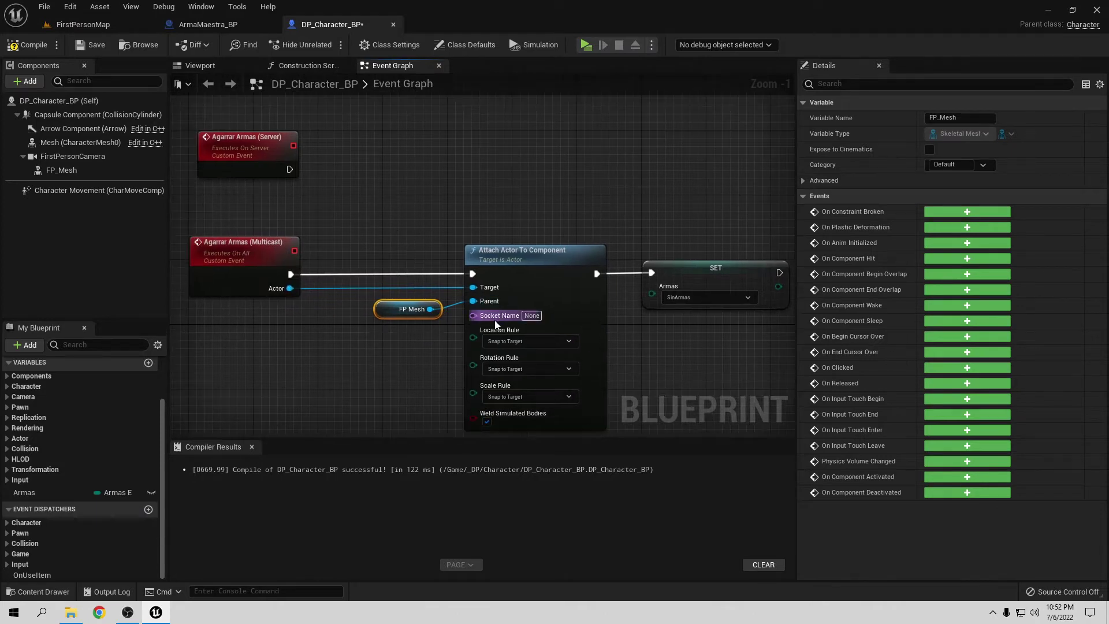
- Expose Socket Name as a Multicast event input and rename it ArmaSocket
{"action": "left_click_drag", "start_coordinate": [472, 316], "coordinate": [248, 258]}
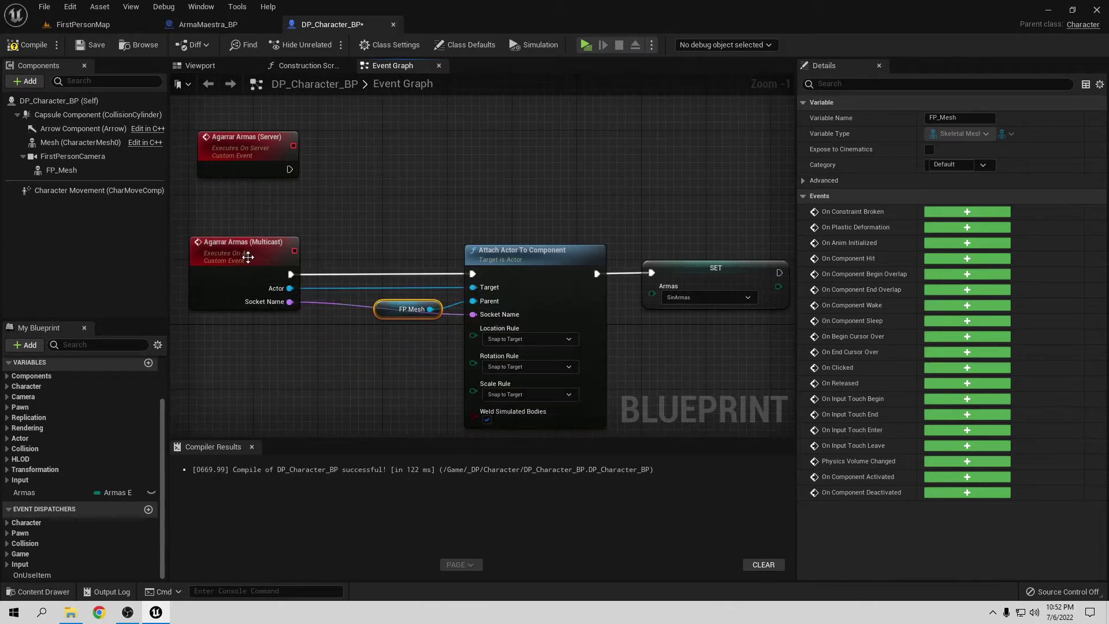
{"action": "left_click", "coordinate": [257, 275]}
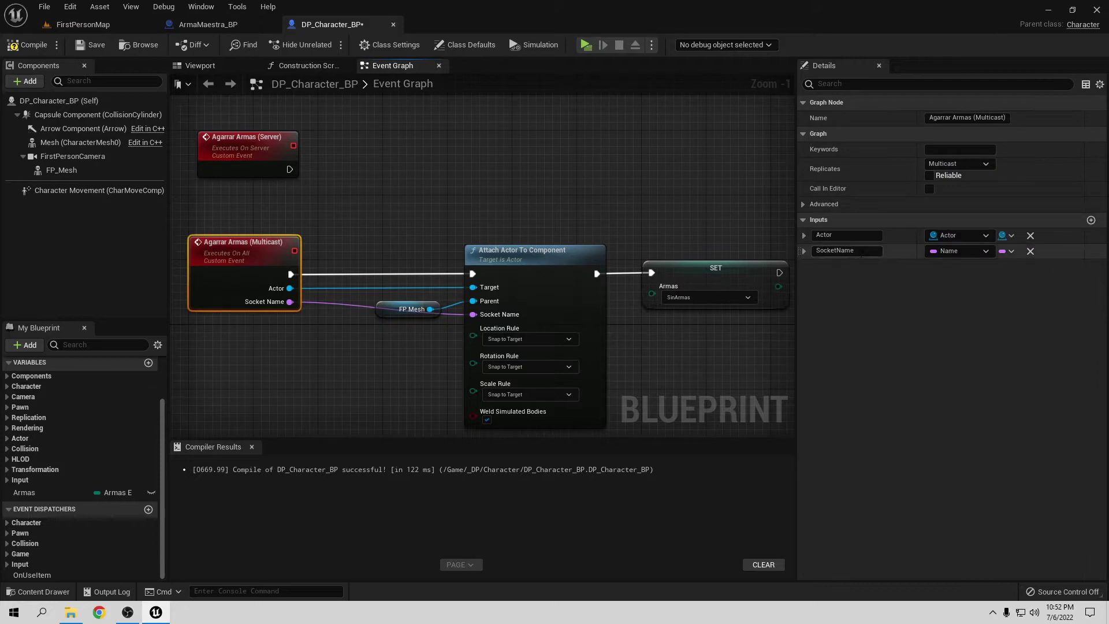
{"action": "left_click_drag", "start_coordinate": [853, 251], "coordinate": [831, 251]}
{"action": "left_click", "coordinate": [221, 27]}
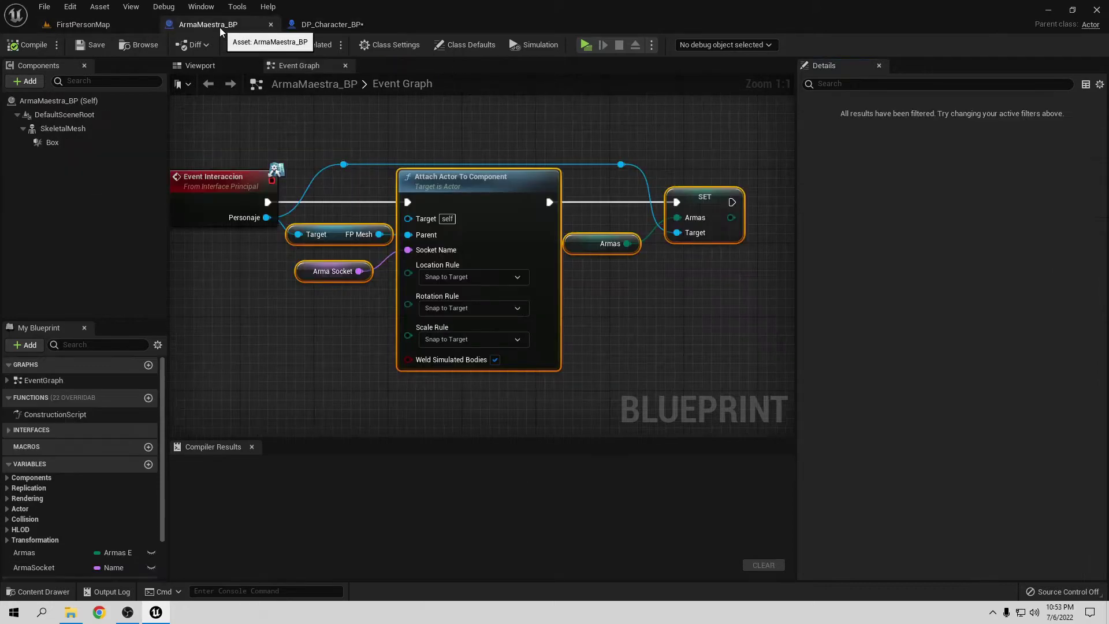
{"action": "left_click", "coordinate": [323, 24]}
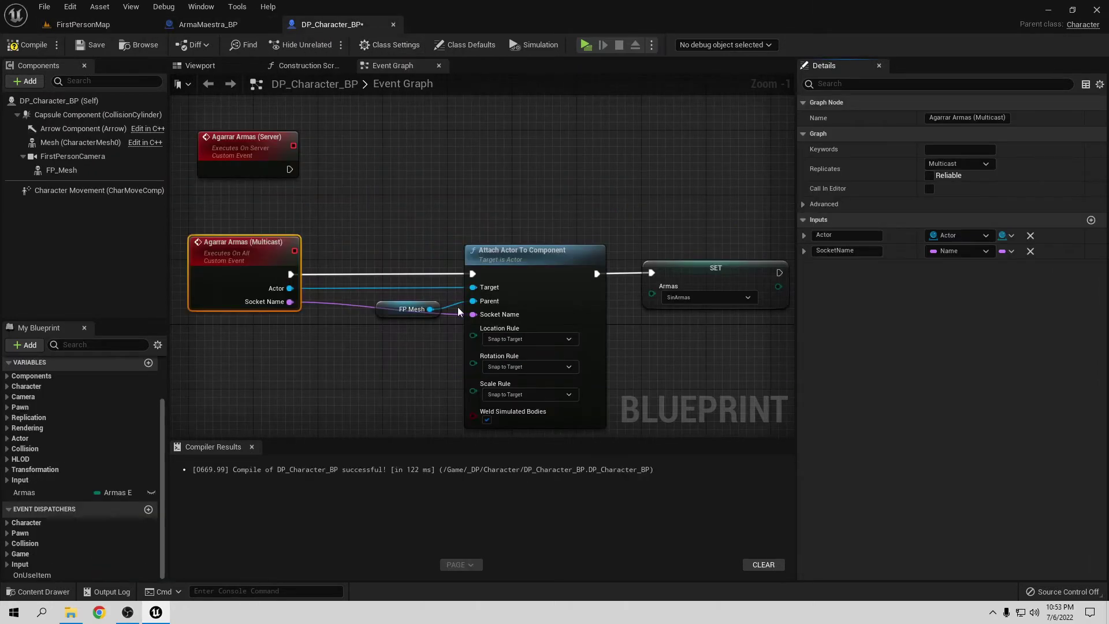
{"action": "left_click", "coordinate": [847, 250]}
{"action": "type", "text": "Arma"}
{"action": "type", "text": "Socke"}
{"action": "key", "text": "Return"}
{"action": "right_click_drag", "start_coordinate": [400, 354], "coordinate": [410, 334]}
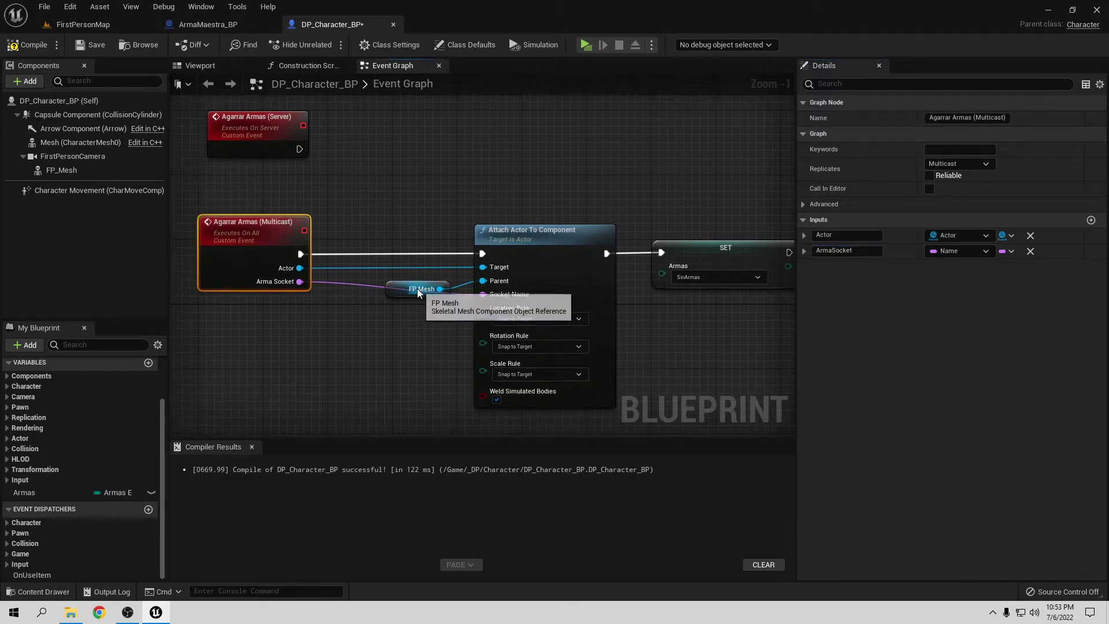
{"action": "left_click", "coordinate": [419, 289]}
{"action": "right_click_drag", "start_coordinate": [662, 287], "coordinate": [641, 283]}
- Add an Armas input on the Multicast event feeding SET Armas, routed below via two reroute points
{"action": "left_click_drag", "start_coordinate": [641, 270], "coordinate": [273, 296]}
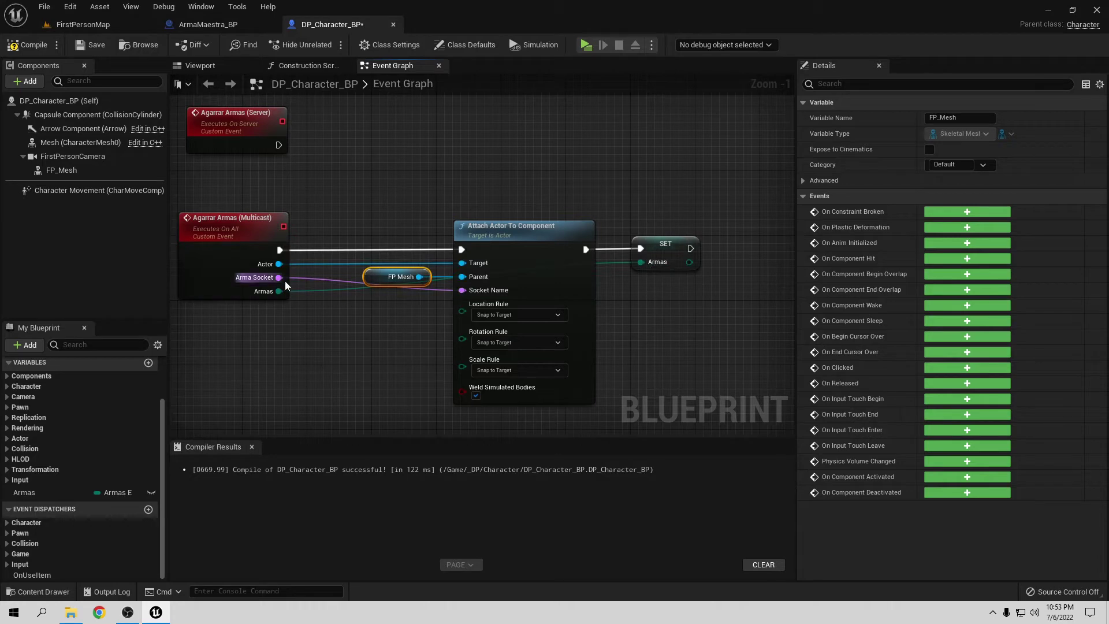
{"action": "double_click", "coordinate": [613, 262]}
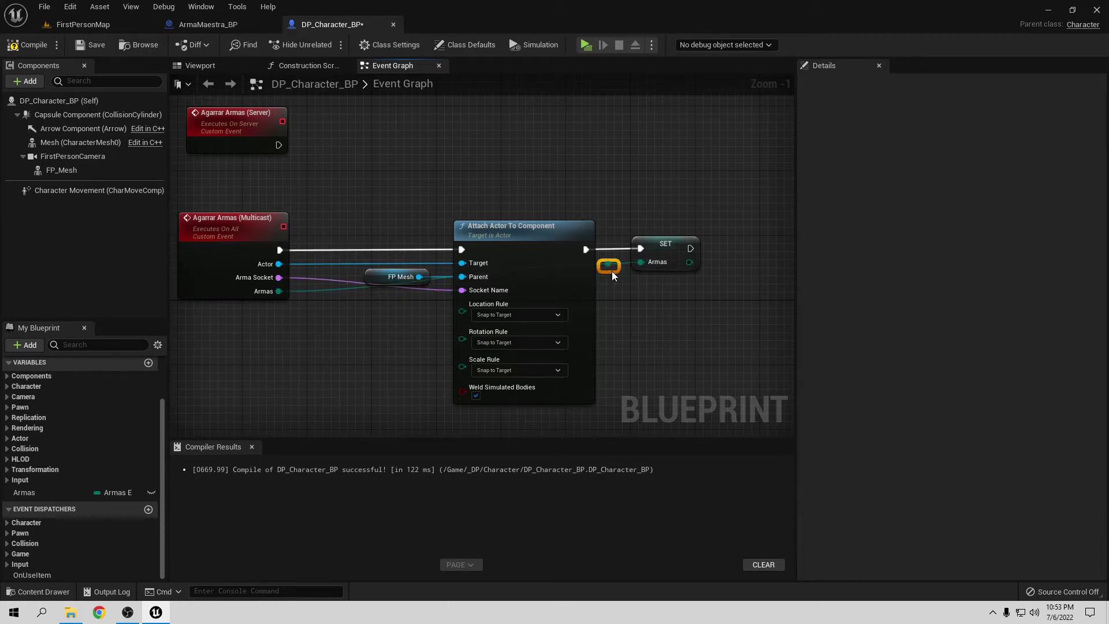
{"action": "left_click_drag", "start_coordinate": [612, 272], "coordinate": [586, 327]}
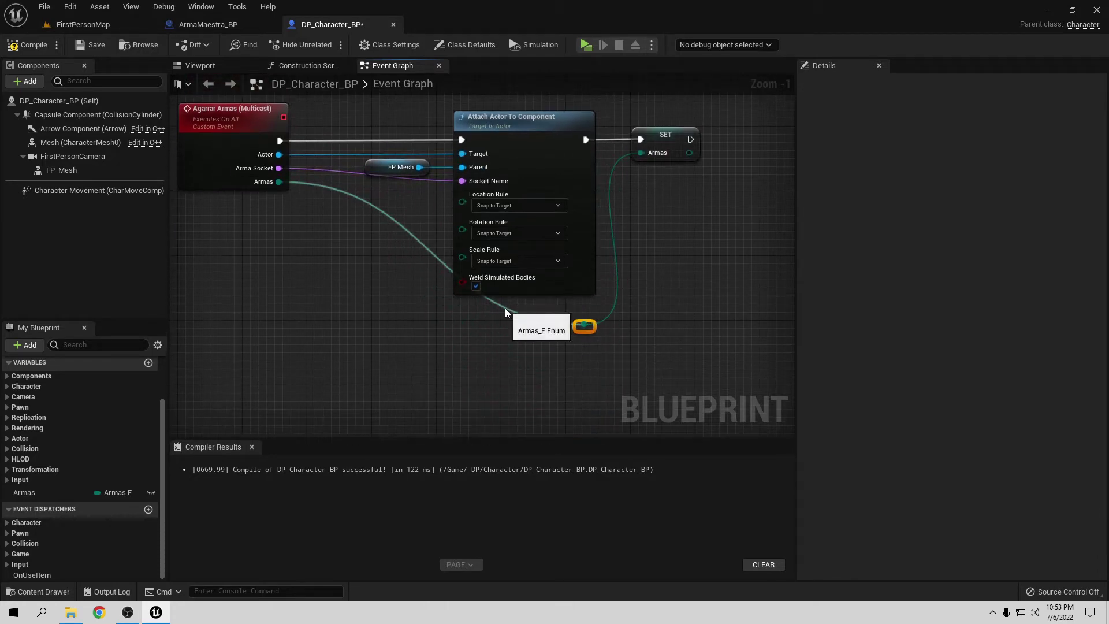
{"action": "double_click", "coordinate": [506, 311]}
{"action": "left_click_drag", "start_coordinate": [503, 311], "coordinate": [408, 329]}
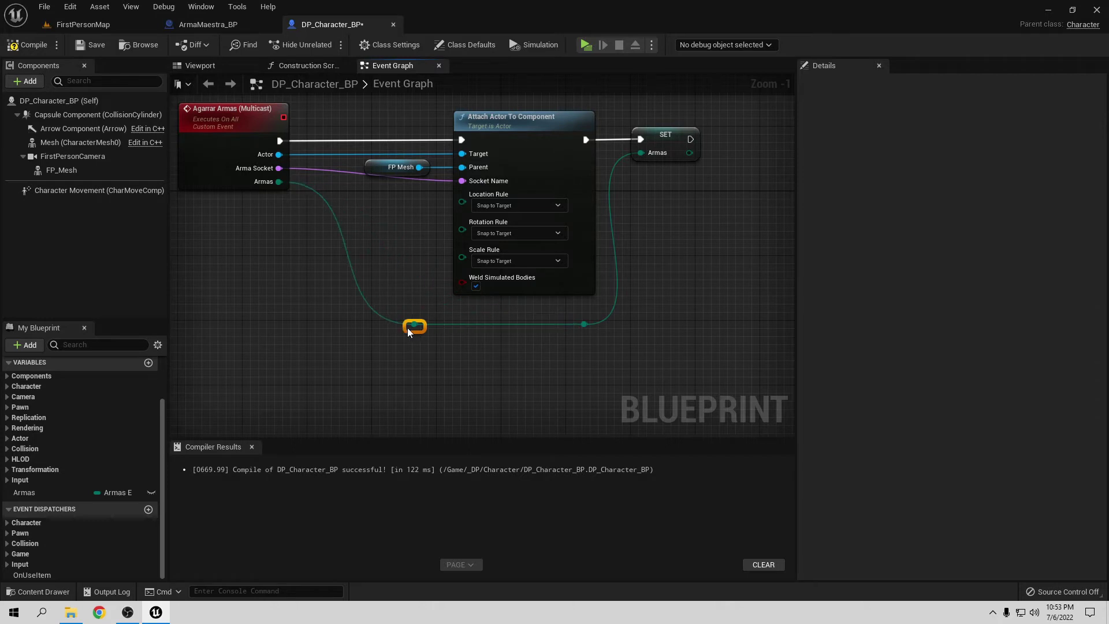
{"action": "right_click_drag", "start_coordinate": [407, 328], "coordinate": [426, 413]}
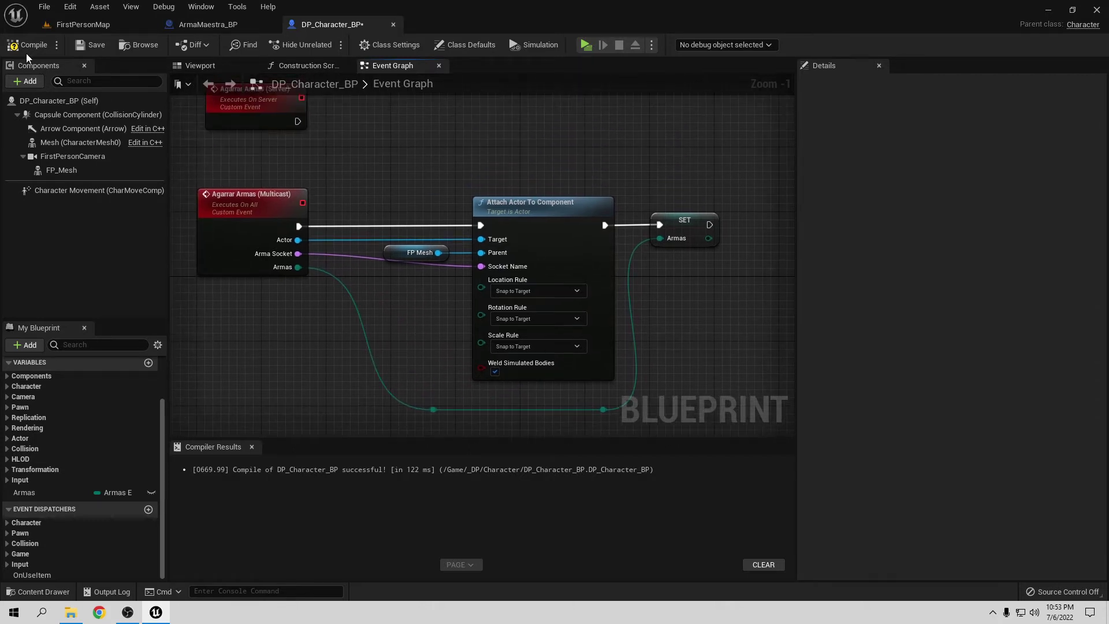
- Compile the character blueprint and shift the attach, SET, mesh and reroute nodes right
{"action": "left_click", "coordinate": [29, 44]}
{"action": "left_click", "coordinate": [93, 45]}
{"action": "left_click_drag", "start_coordinate": [381, 188], "coordinate": [718, 360]}
{"action": "mouse_move", "coordinate": [717, 359]}
{"action": "right_mouse_down"}
{"action": "mouse_move", "coordinate": [679, 360]}
{"action": "mouse_move", "coordinate": [674, 398]}
{"action": "right_mouse_up"}
{"action": "left_click_drag", "start_coordinate": [475, 240], "coordinate": [540, 240]}
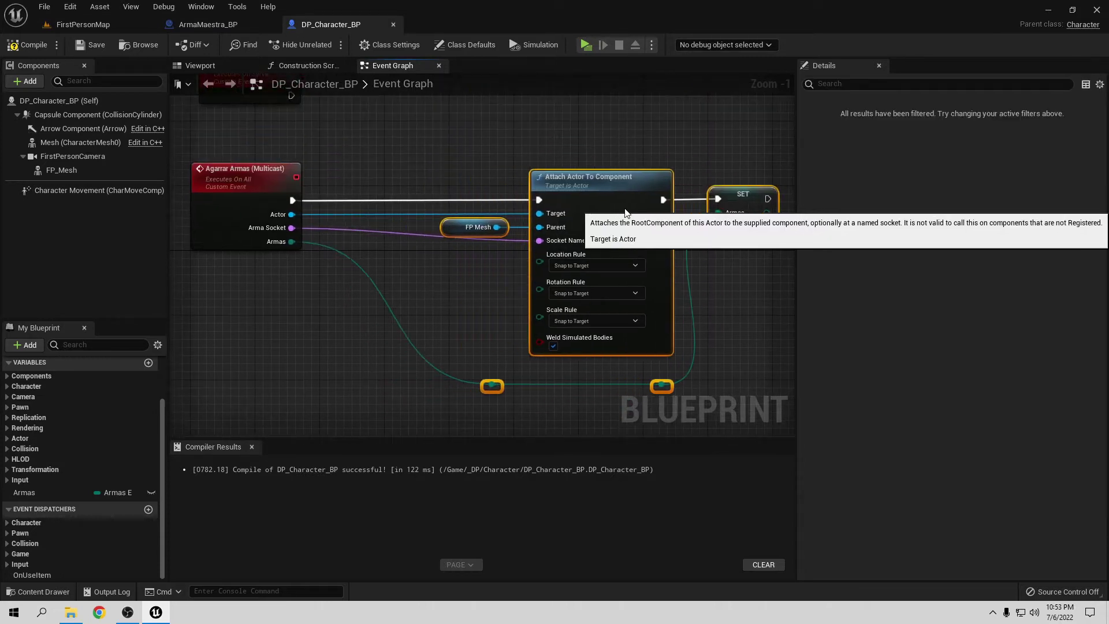
{"action": "left_click", "coordinate": [505, 292]}
{"action": "right_click_drag", "start_coordinate": [500, 277], "coordinate": [525, 314]}
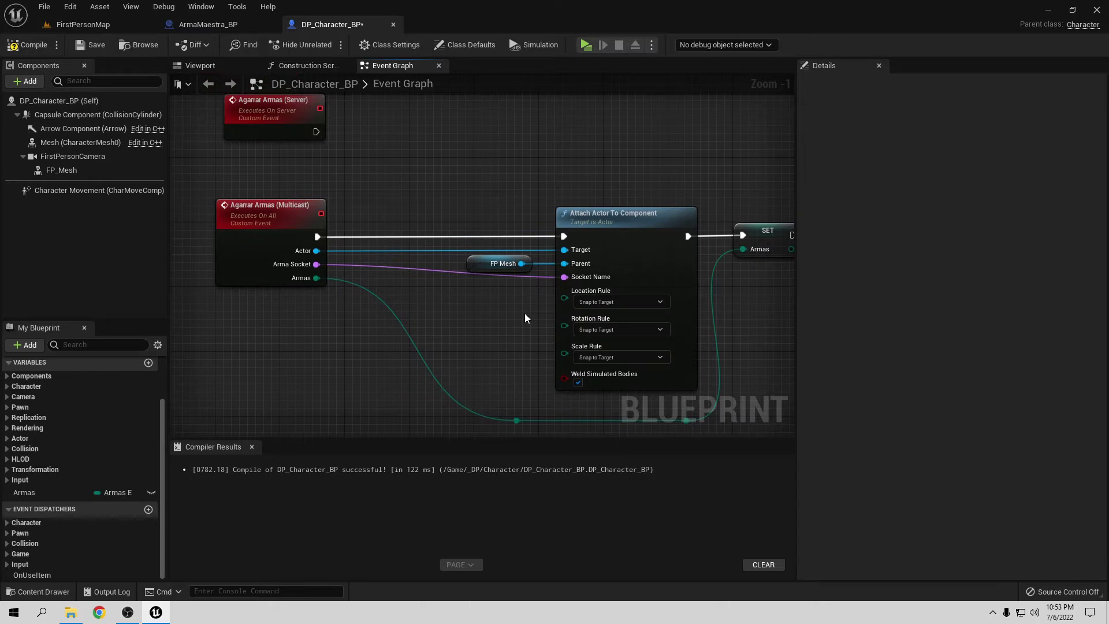
{"action": "right_click_drag", "start_coordinate": [353, 178], "coordinate": [398, 212]}
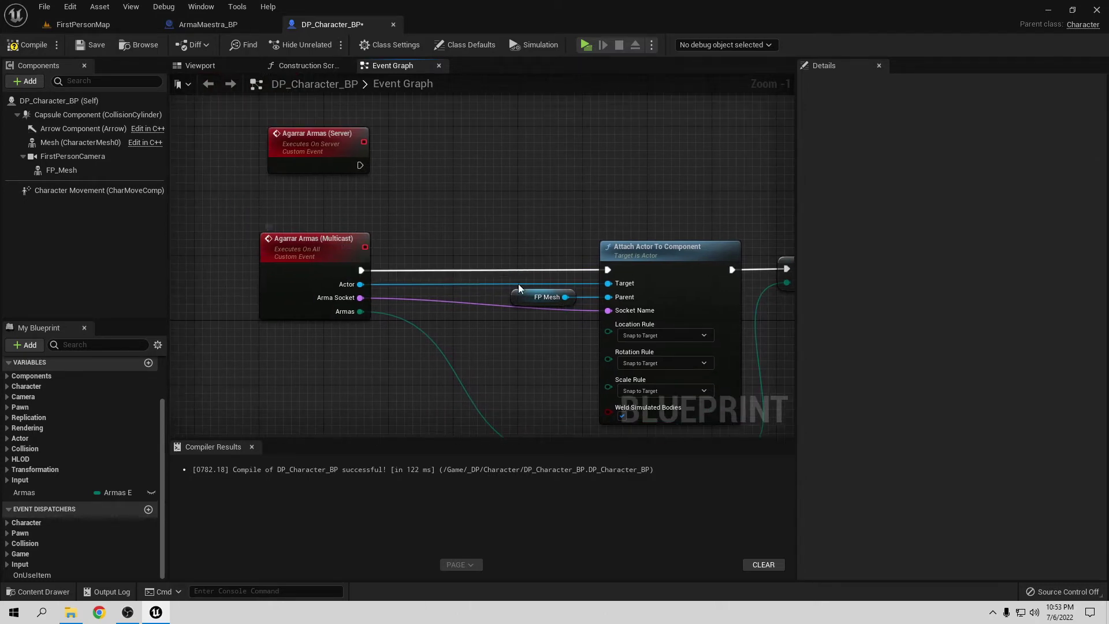
{"action": "right_click_drag", "start_coordinate": [525, 328], "coordinate": [514, 372]}
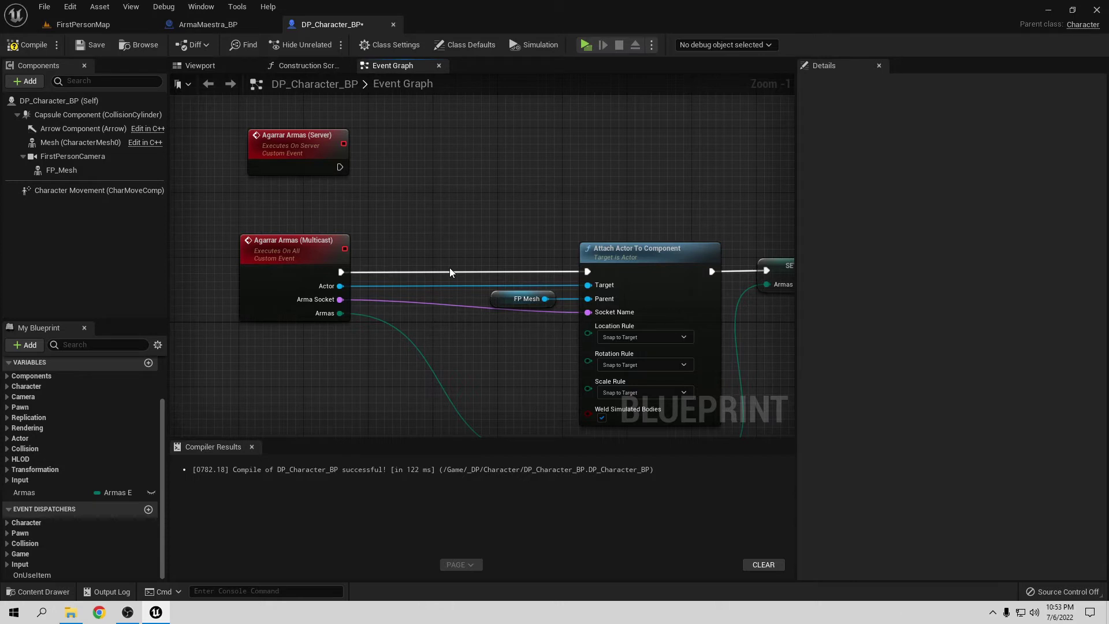
{"action": "right_click_drag", "start_coordinate": [496, 335], "coordinate": [472, 309]}
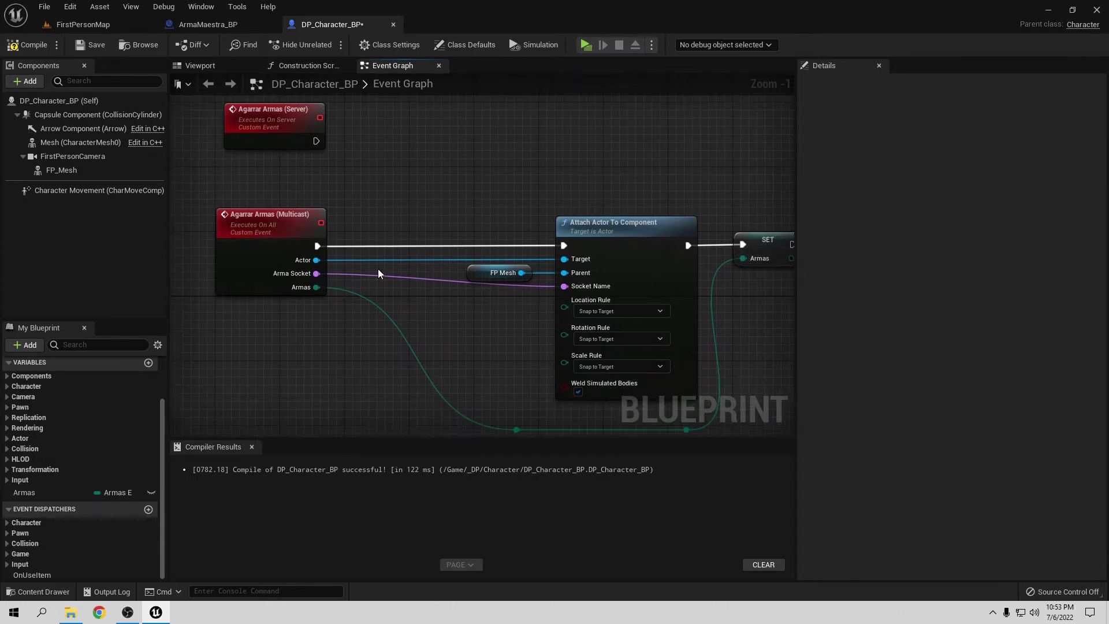
{"action": "right_click_drag", "start_coordinate": [400, 223], "coordinate": [407, 239]}
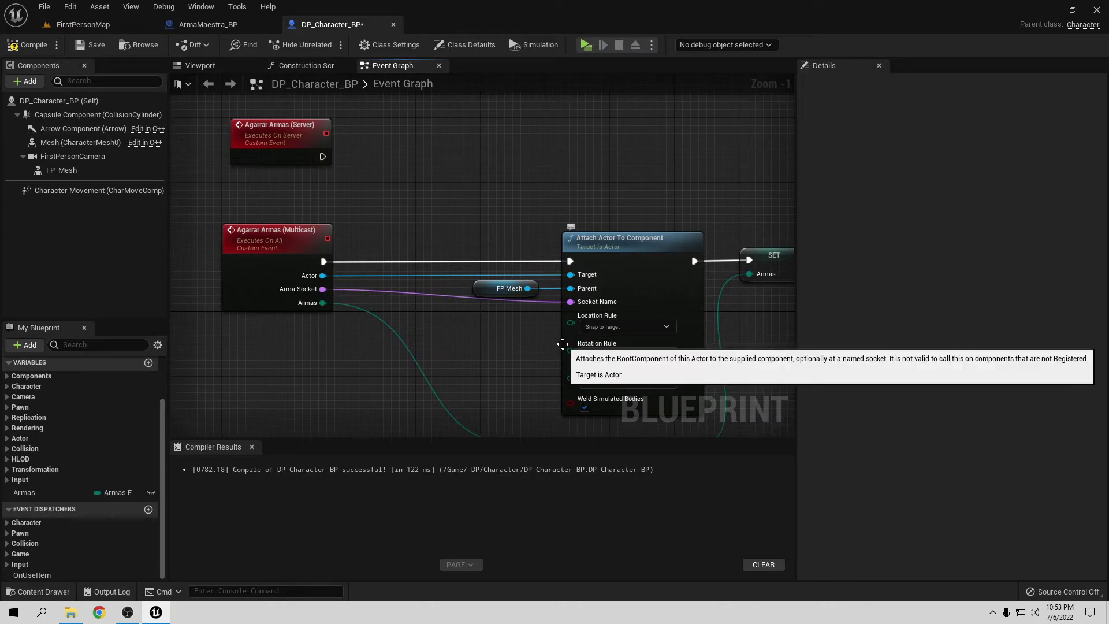
- Gate Attach Actor To Component behind an Is Valid check on the Multicast event's Actor
{"action": "left_click_drag", "start_coordinate": [323, 276], "coordinate": [452, 239]}
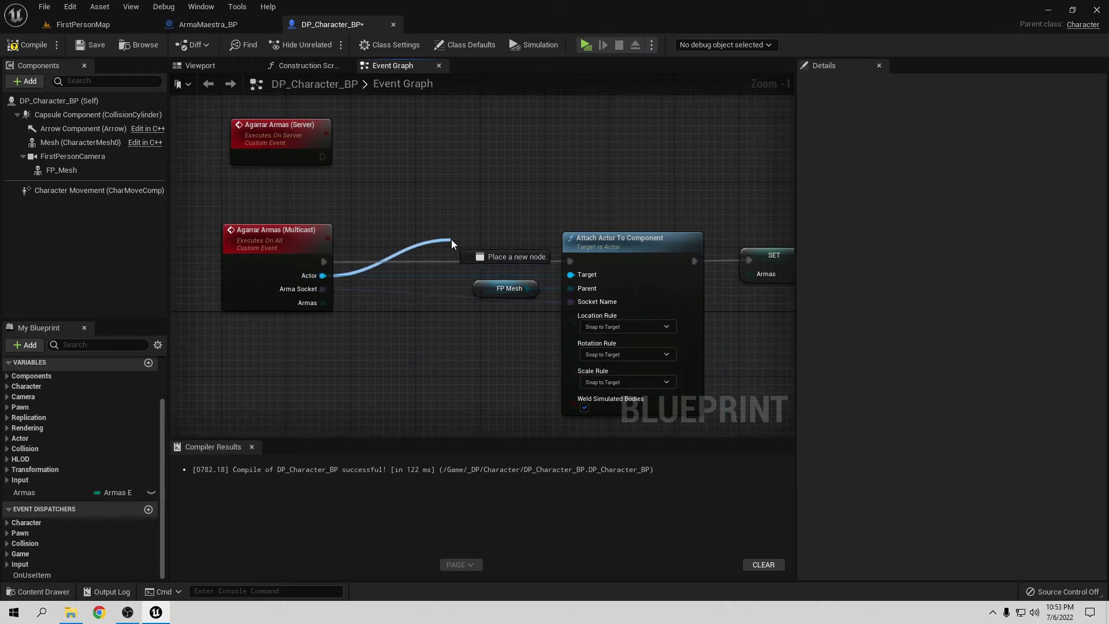
{"action": "type", "text": "is va"}
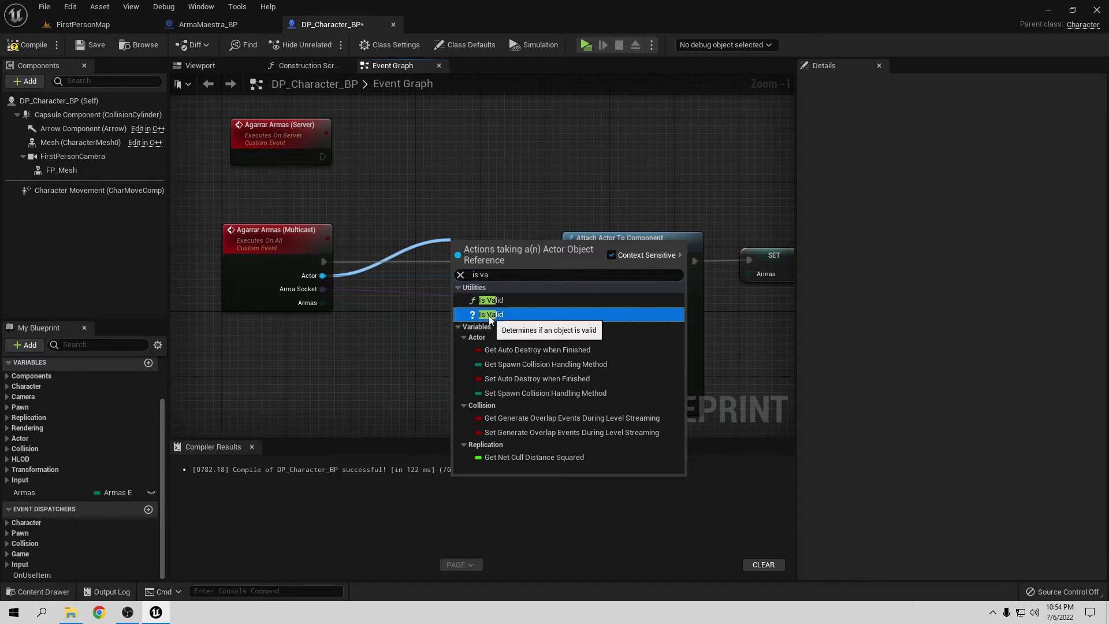
{"action": "left_click", "coordinate": [488, 315]}
{"action": "left_click_drag", "start_coordinate": [491, 263], "coordinate": [434, 263]}
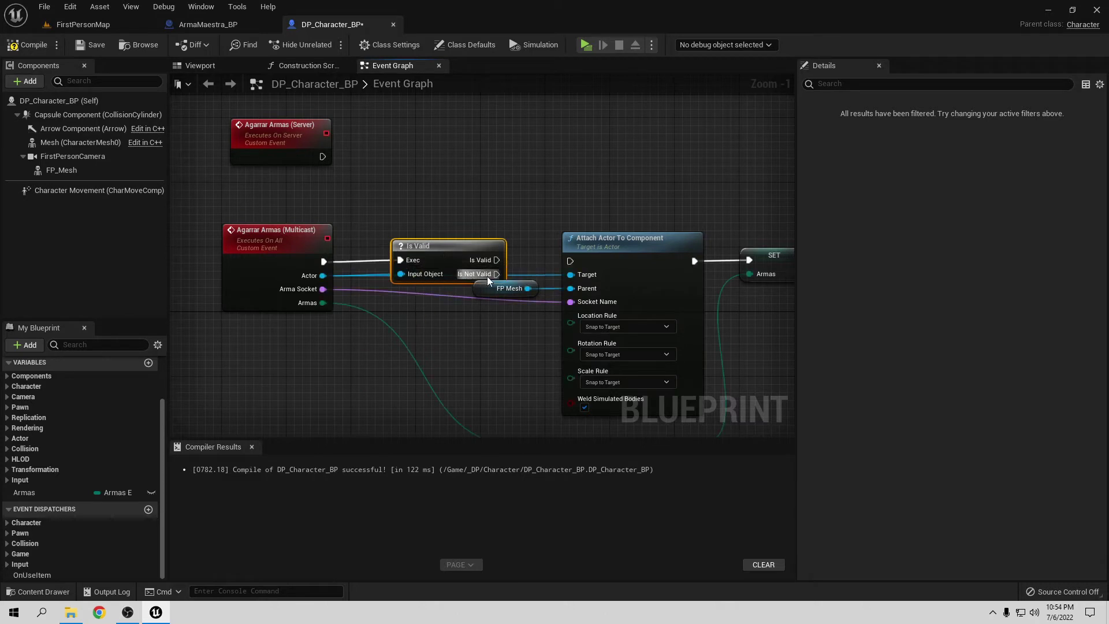
{"action": "left_click_drag", "start_coordinate": [497, 260], "coordinate": [570, 261]}
{"action": "right_click_drag", "start_coordinate": [563, 295], "coordinate": [514, 325]}
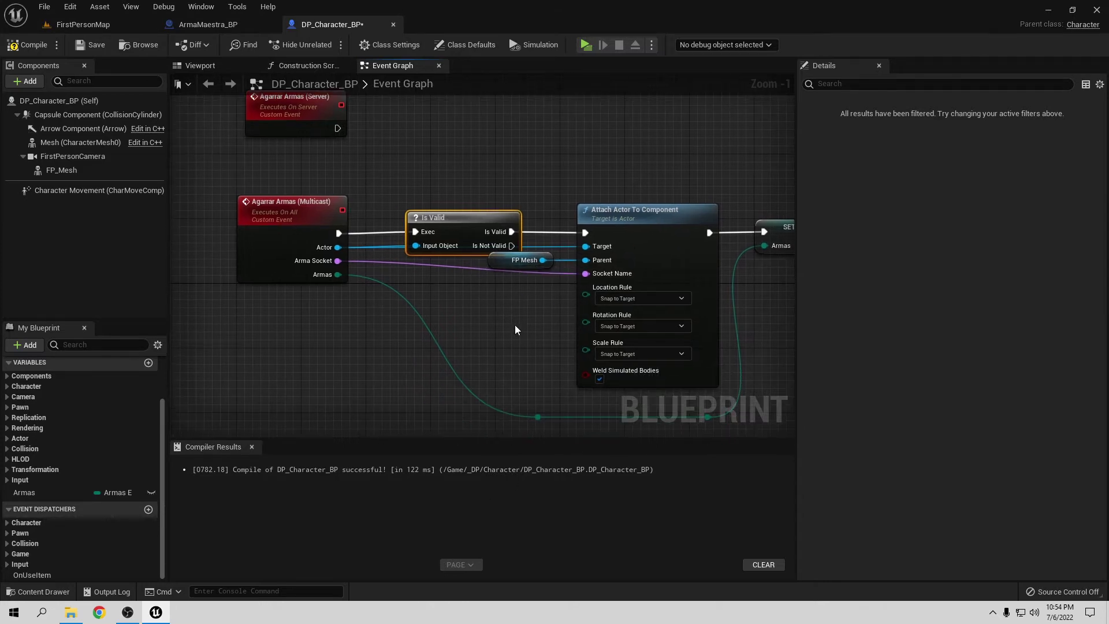
- Compile the character blueprint and reposition the Agarrar Armas (Server) event node
{"action": "left_click", "coordinate": [25, 46]}
{"action": "left_click", "coordinate": [86, 45]}
{"action": "right_click_drag", "start_coordinate": [508, 310], "coordinate": [519, 334]}
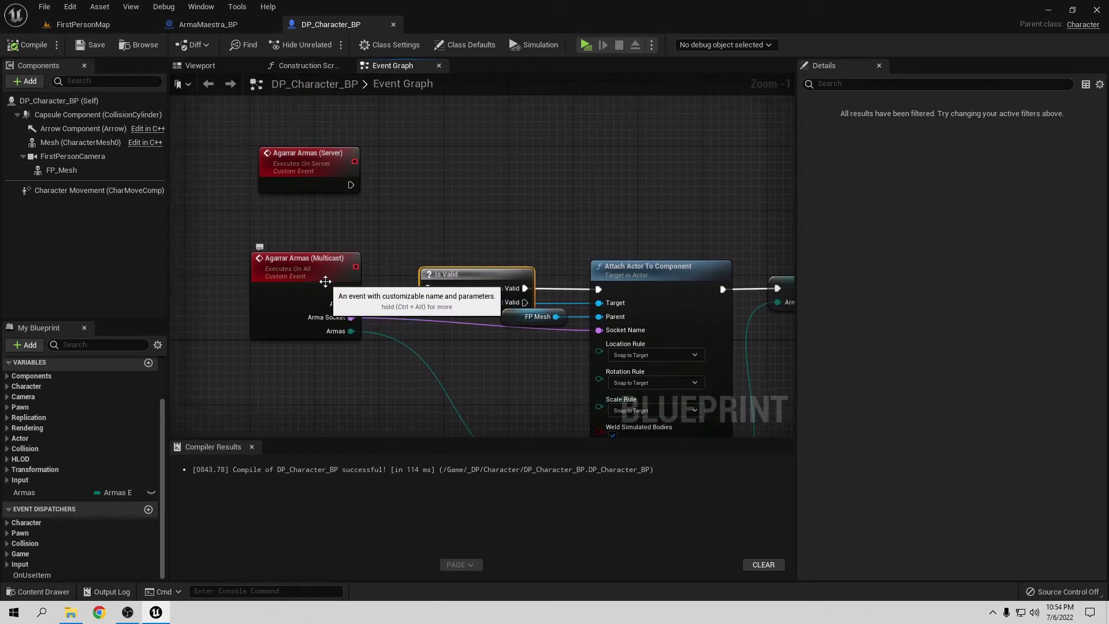
{"action": "mouse_move", "coordinate": [321, 155]}
{"action": "left_mouse_down"}
{"action": "mouse_move", "coordinate": [310, 144]}
{"action": "mouse_move", "coordinate": [303, 153]}
{"action": "left_mouse_up"}
{"action": "right_click_drag", "start_coordinate": [414, 168], "coordinate": [416, 190]}
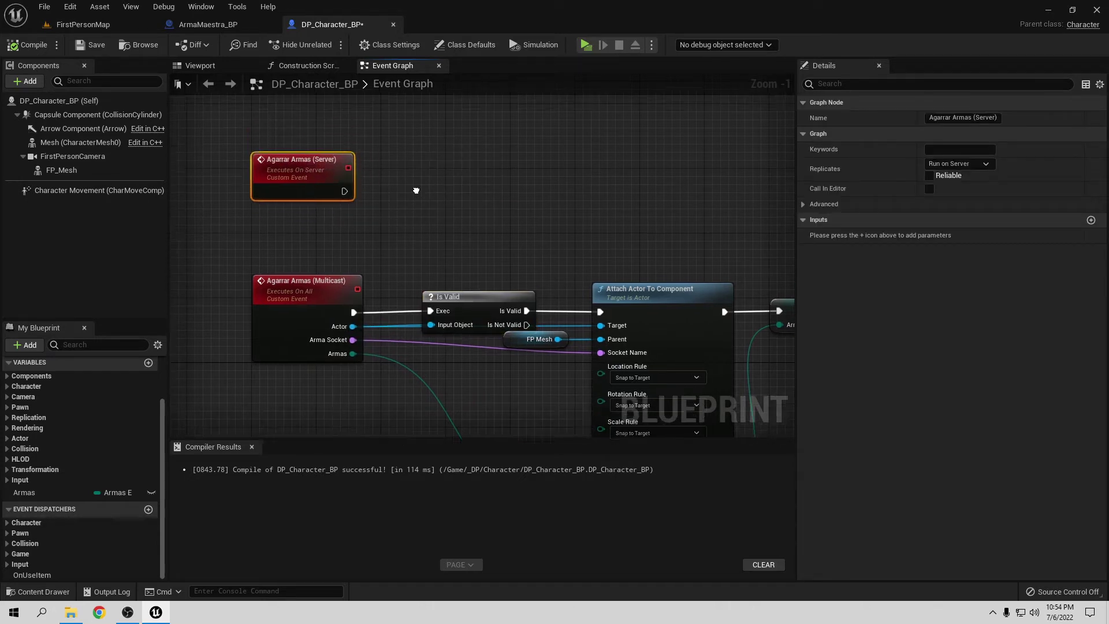
{"action": "right_click_drag", "start_coordinate": [420, 241], "coordinate": [426, 257]}
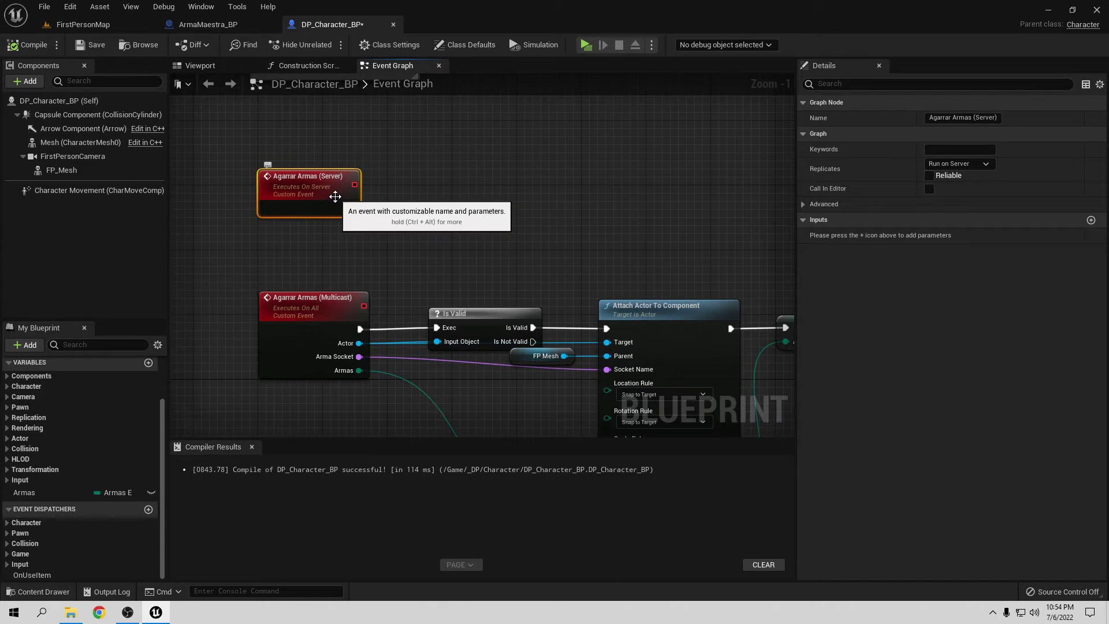
- Pull a new node from the Server event's exec and search 'agarrar'
{"action": "left_click", "coordinate": [310, 295]}
{"action": "left_click_drag", "start_coordinate": [351, 208], "coordinate": [416, 210]}
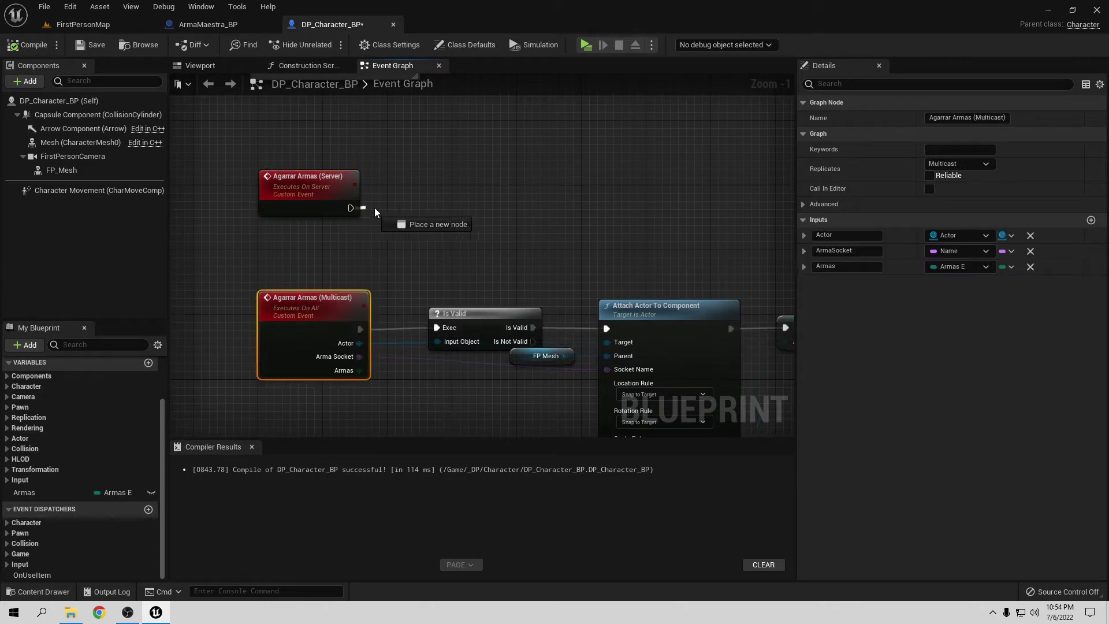
{"action": "type", "text": "agarrar"}
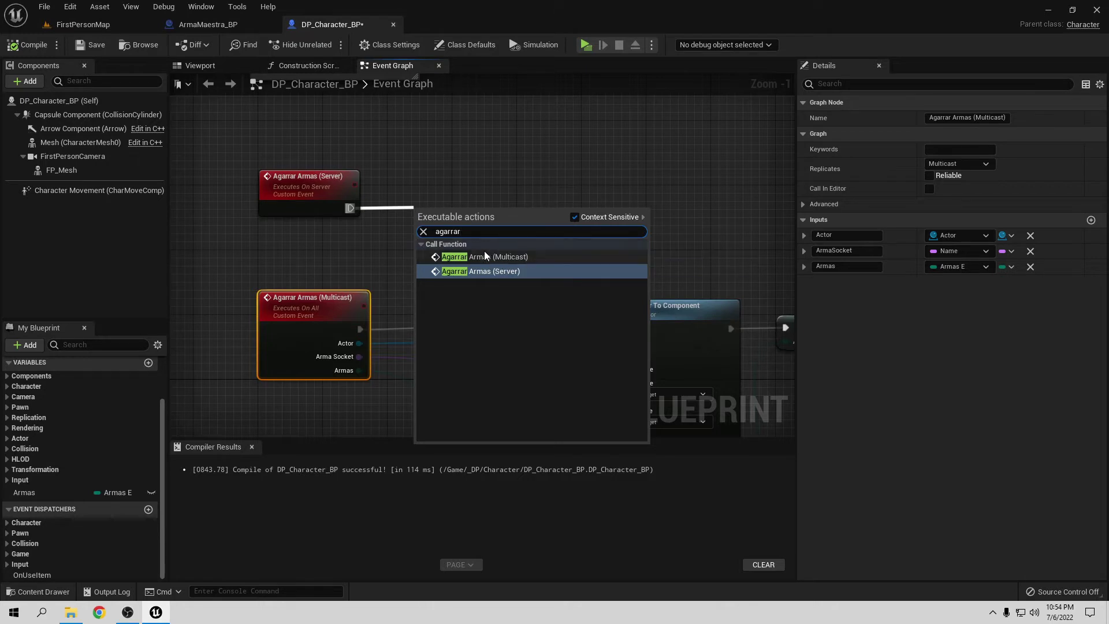
- Call Agarrar Armas (Multicast) from the Server event, placed clear of the Is Valid node
{"action": "left_click", "coordinate": [484, 257]}
{"action": "left_click_drag", "start_coordinate": [491, 238], "coordinate": [483, 197]}
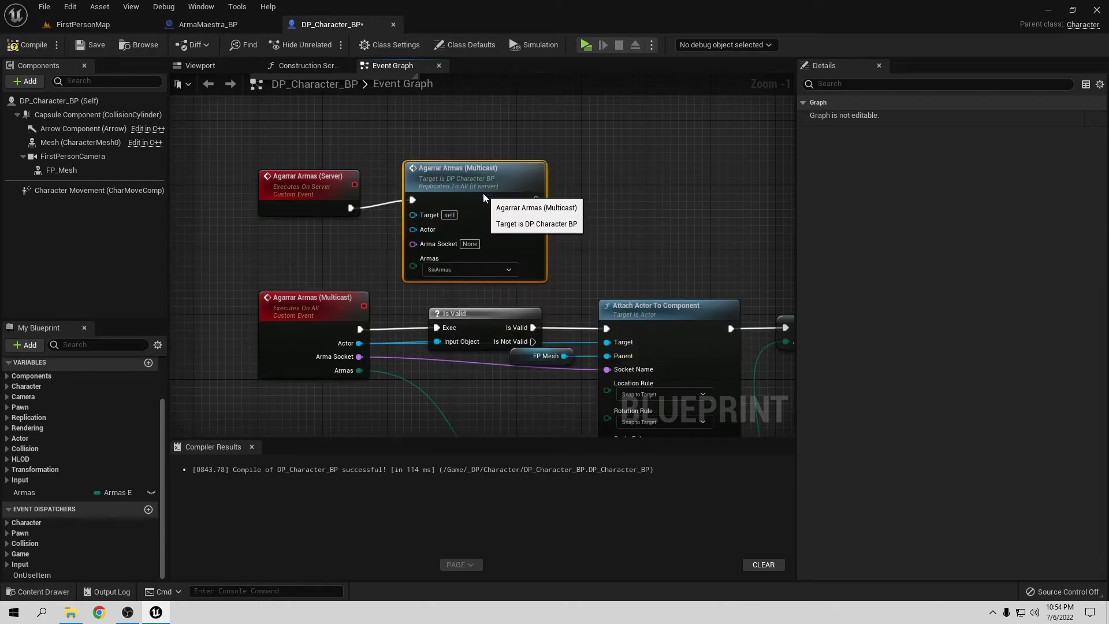
{"action": "right_click_drag", "start_coordinate": [522, 409], "coordinate": [529, 344]}
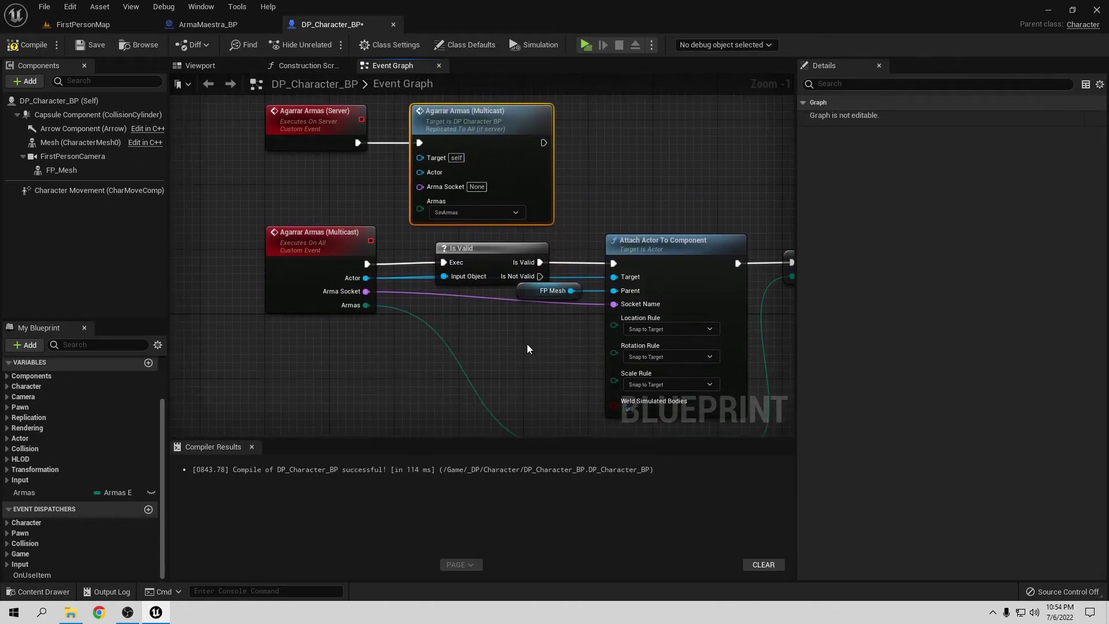
{"action": "right_click_drag", "start_coordinate": [387, 201], "coordinate": [371, 319]}
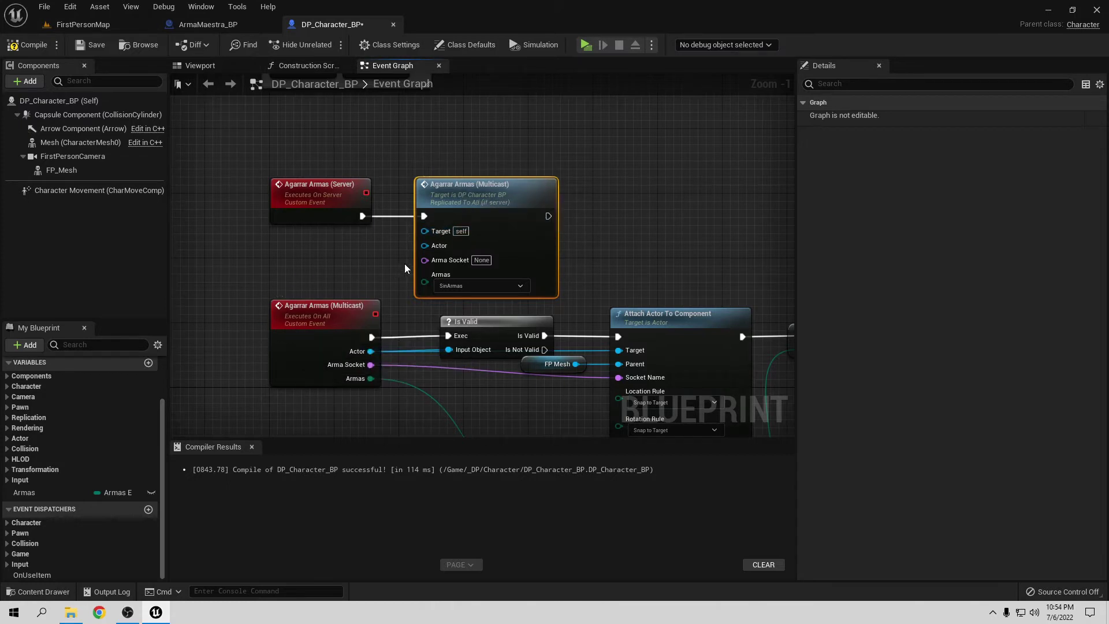
- Add Actor, Arma Socket and Armas inputs to the Server event feeding the call, then recompile
{"action": "mouse_move", "coordinate": [426, 246]}
{"action": "left_mouse_down"}
{"action": "mouse_move", "coordinate": [396, 240]}
{"action": "mouse_move", "coordinate": [331, 192]}
{"action": "left_mouse_up"}
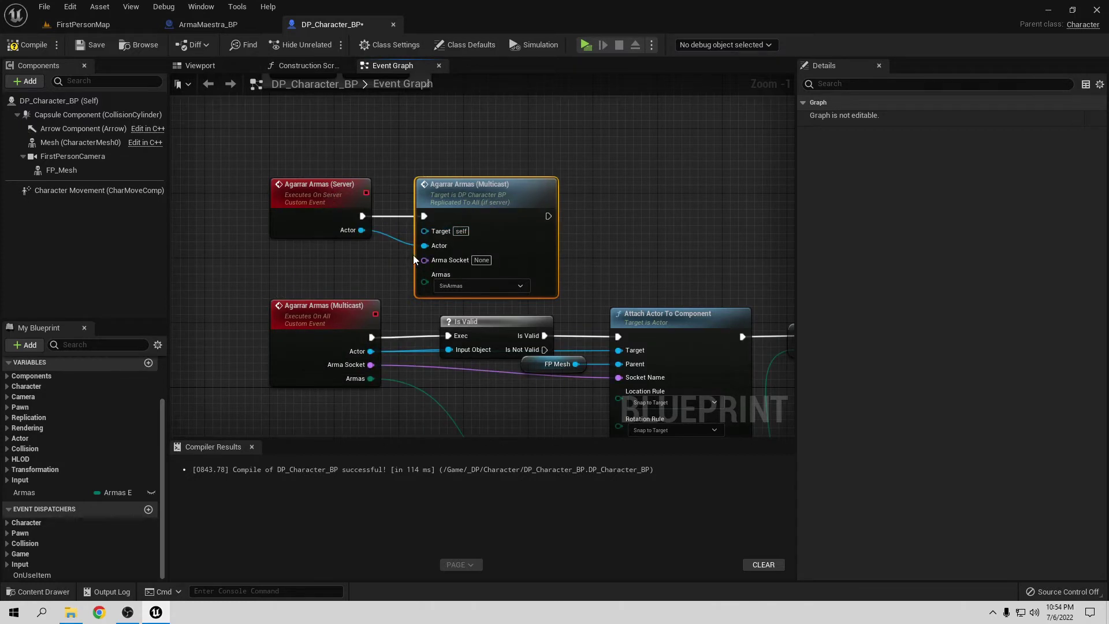
{"action": "left_click_drag", "start_coordinate": [424, 260], "coordinate": [312, 191]}
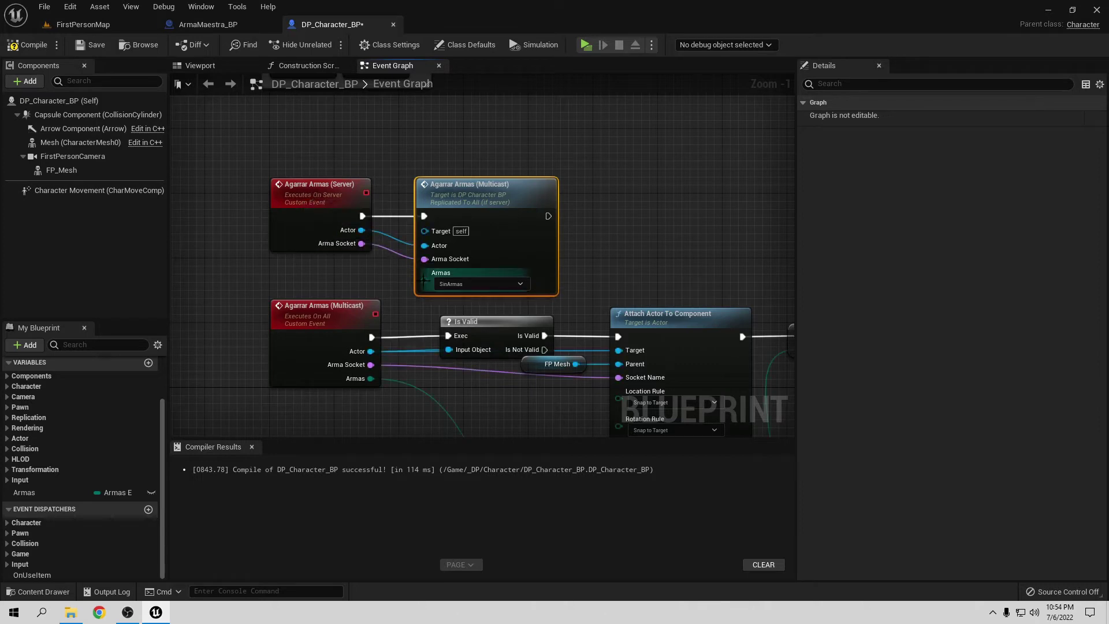
{"action": "left_click_drag", "start_coordinate": [425, 275], "coordinate": [358, 254]}
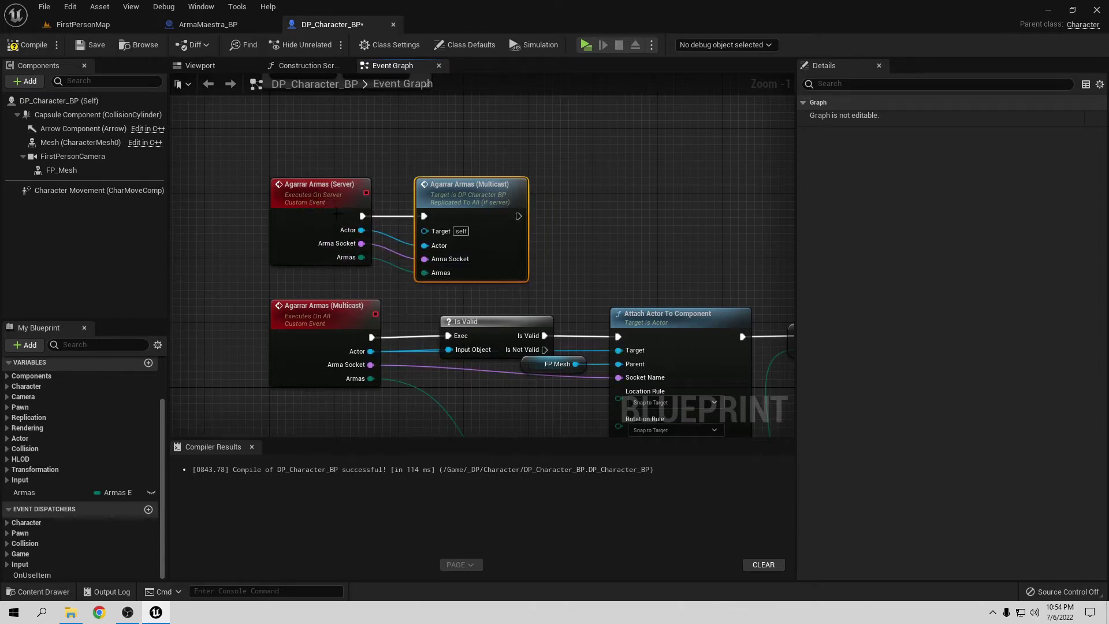
{"action": "left_click", "coordinate": [51, 44]}
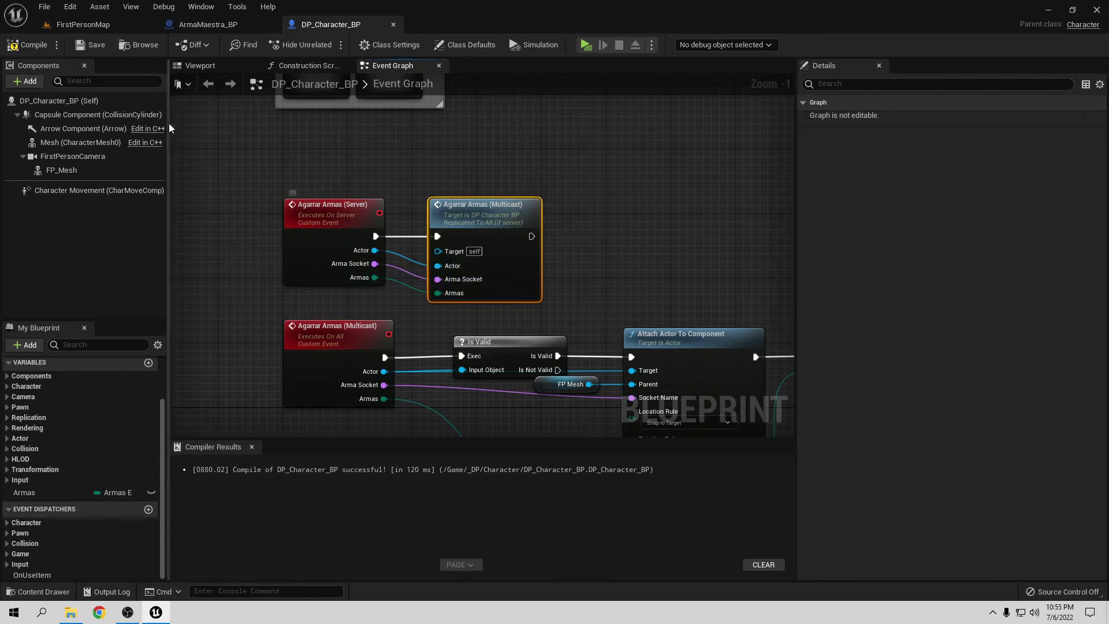
- Delete every node after Event Interaccion in ArmaMaestra_BP
{"action": "left_click", "coordinate": [215, 25]}
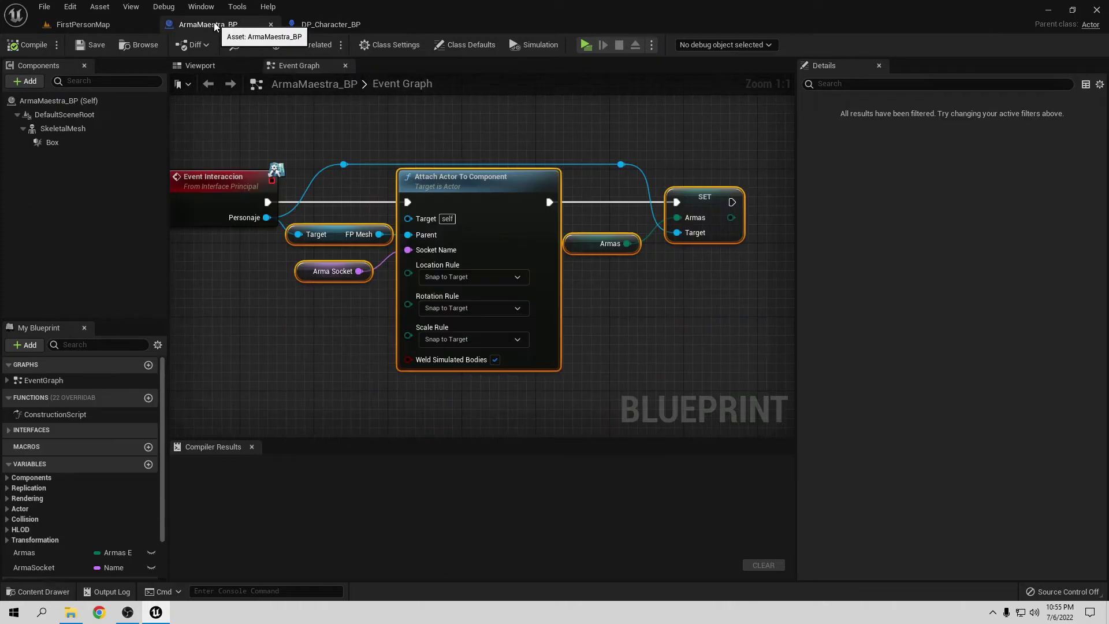
{"action": "left_click_drag", "start_coordinate": [314, 130], "coordinate": [721, 383]}
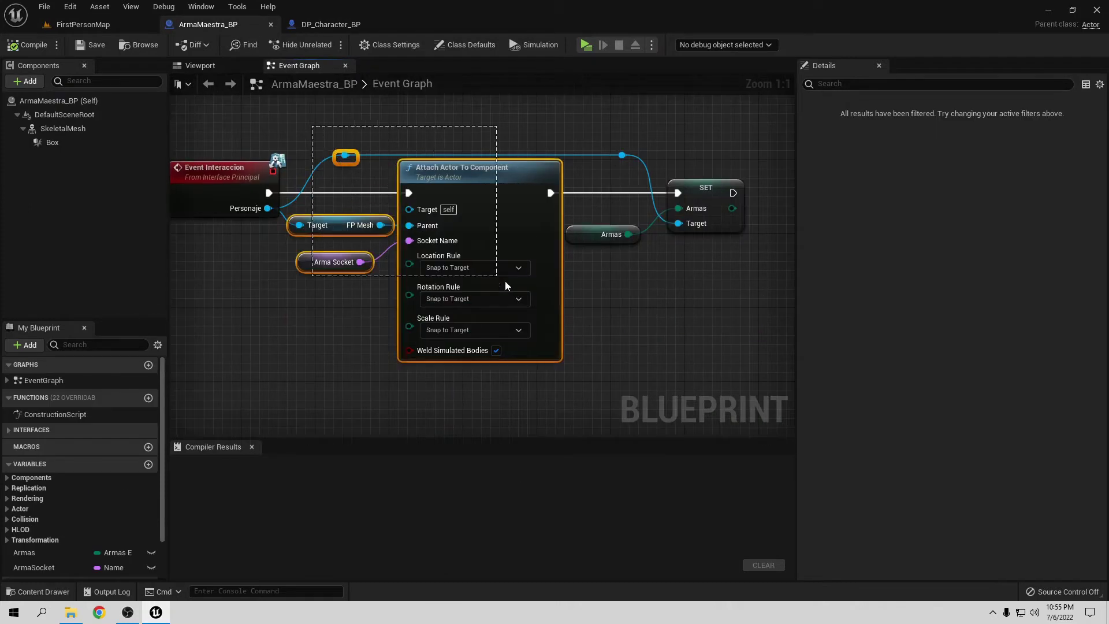
{"action": "key", "text": "Delete"}
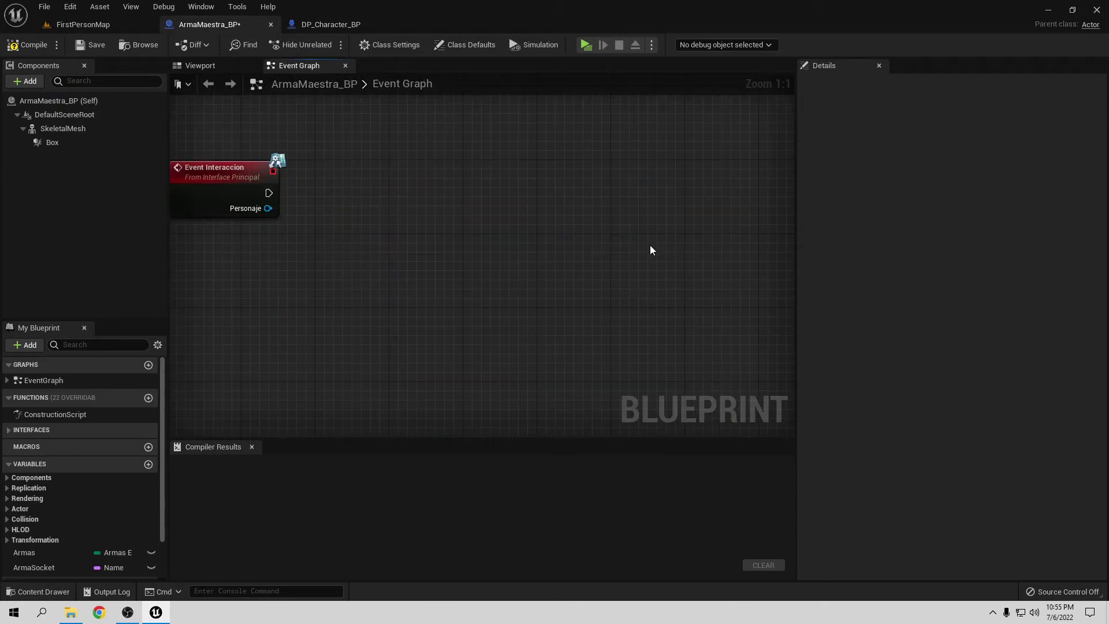
{"action": "right_click_drag", "start_coordinate": [456, 233], "coordinate": [466, 251]}
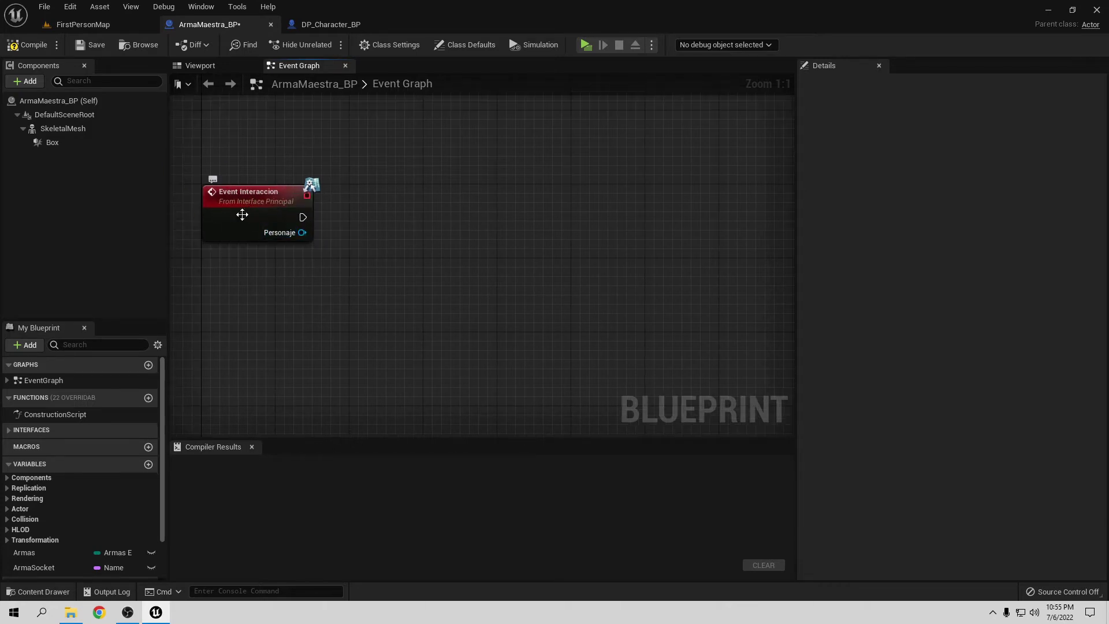
- Add an Agarrar Armas (Server) call from Personaje via the 'agarra' search
{"action": "mouse_move", "coordinate": [302, 232]}
{"action": "left_mouse_down"}
{"action": "mouse_move", "coordinate": [290, 235]}
{"action": "mouse_move", "coordinate": [394, 242]}
{"action": "left_mouse_up"}
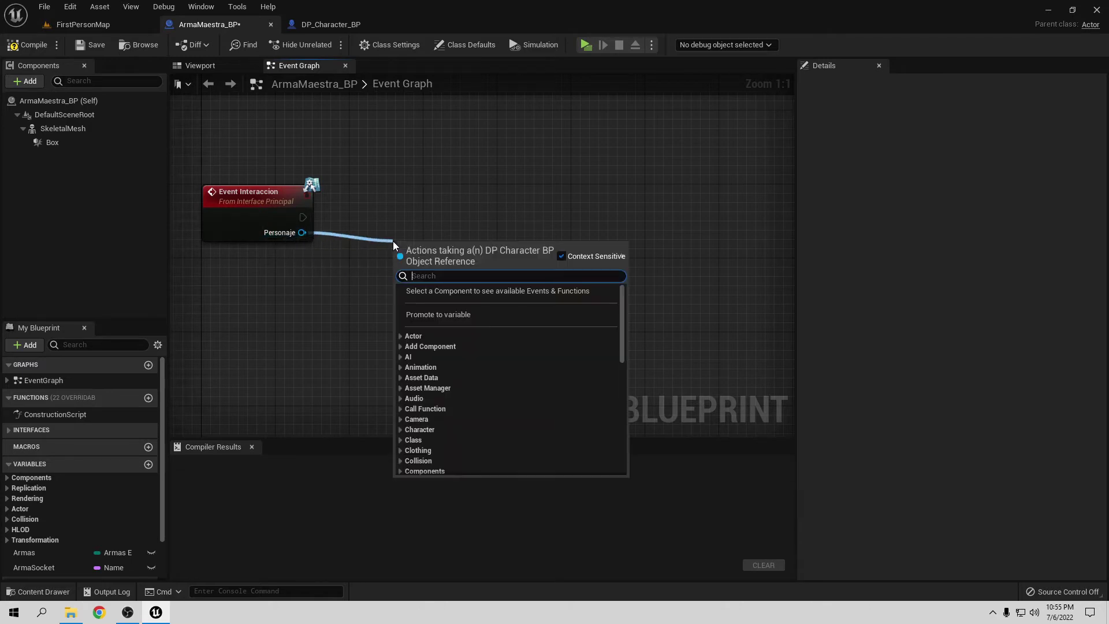
{"action": "type", "text": "agarra"}
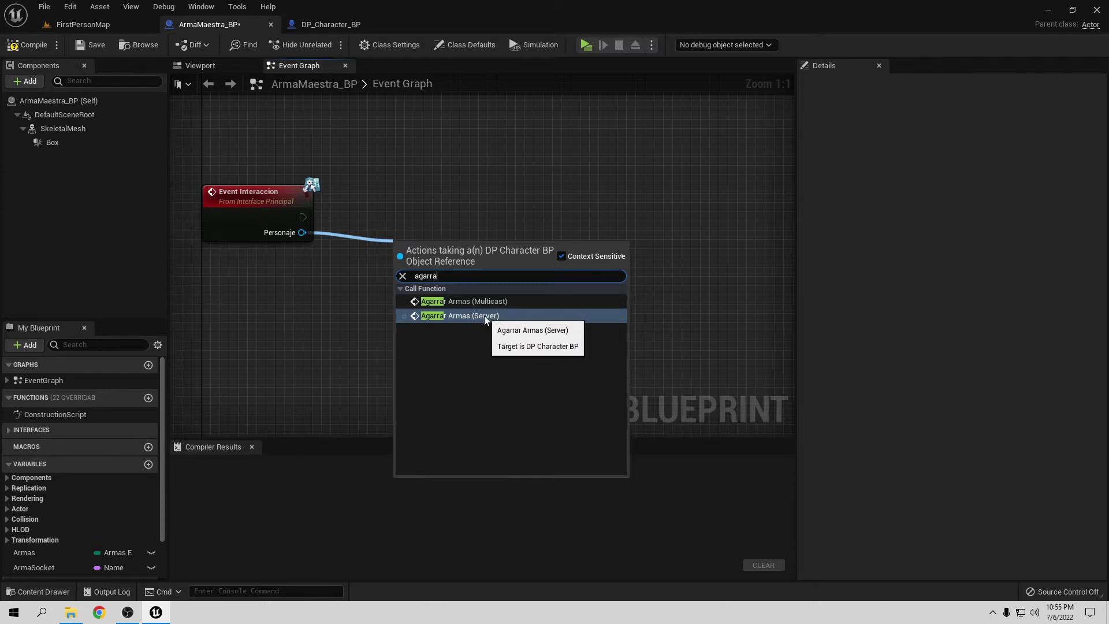
{"action": "left_click", "coordinate": [484, 316]}
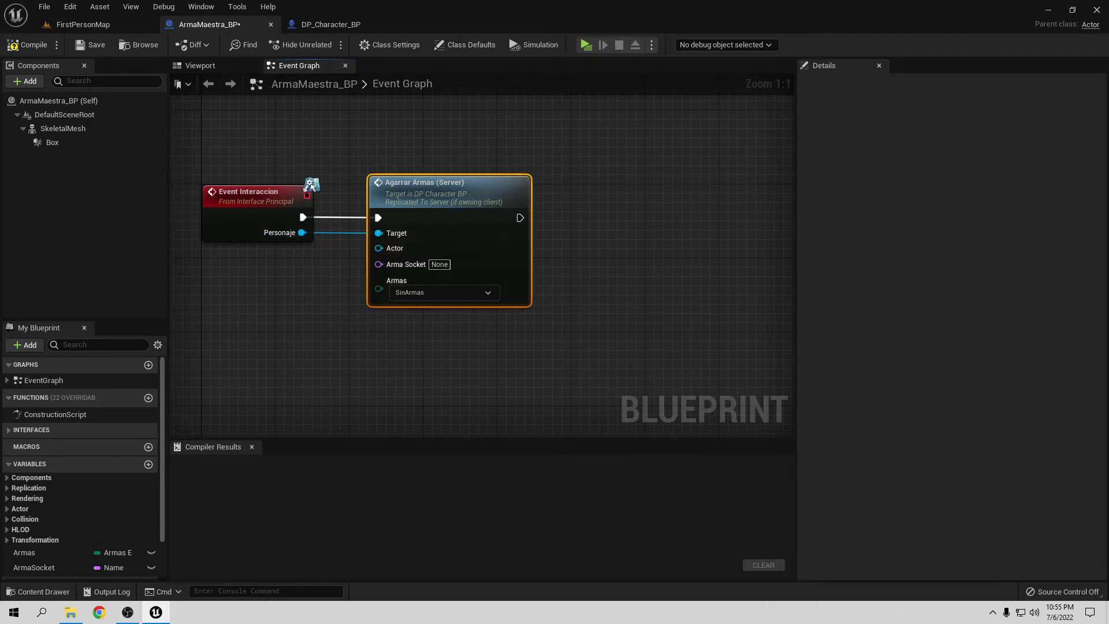
- Plug a reference to Self into the Server call's Actor input
{"action": "right_click_drag", "start_coordinate": [344, 264], "coordinate": [399, 277]}
{"action": "left_click_drag", "start_coordinate": [433, 260], "coordinate": [395, 276]}
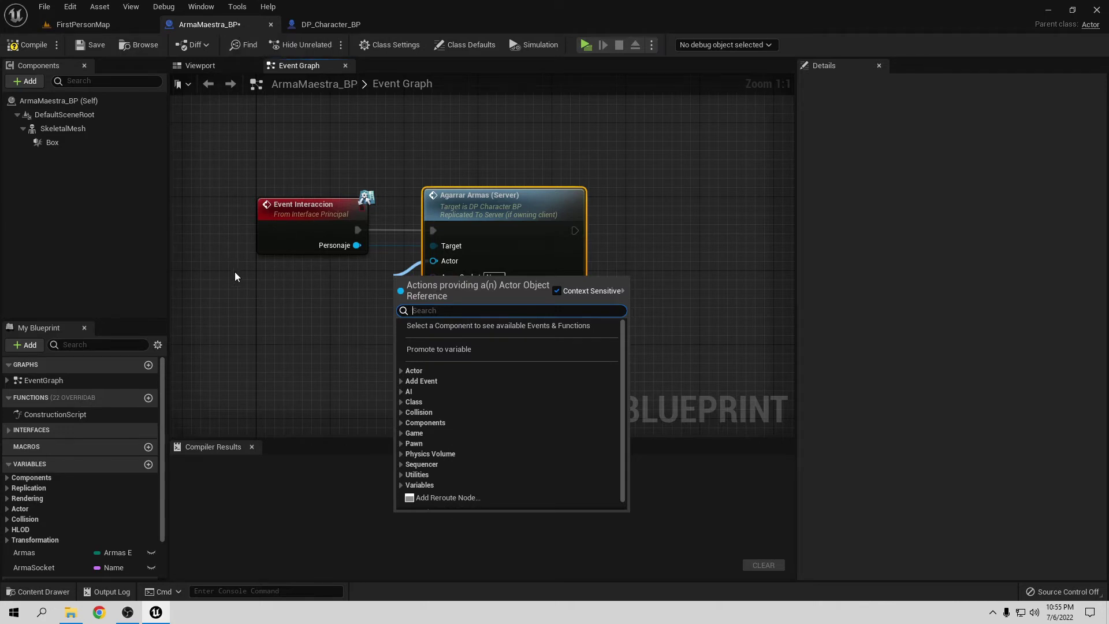
{"action": "type", "text": "self"}
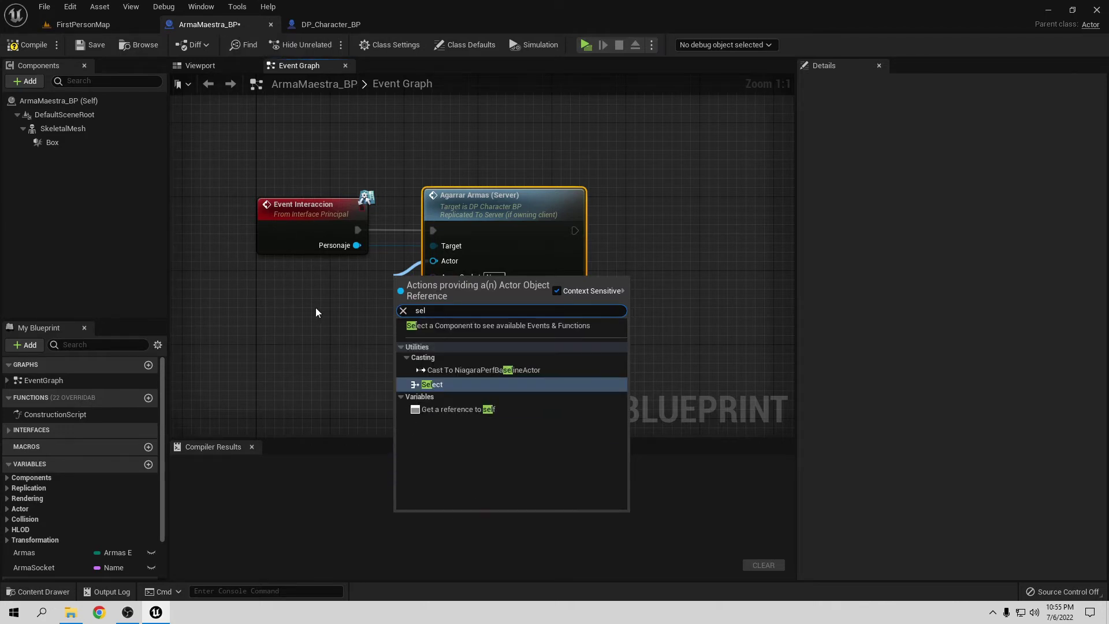
{"action": "left_click", "coordinate": [472, 336]}
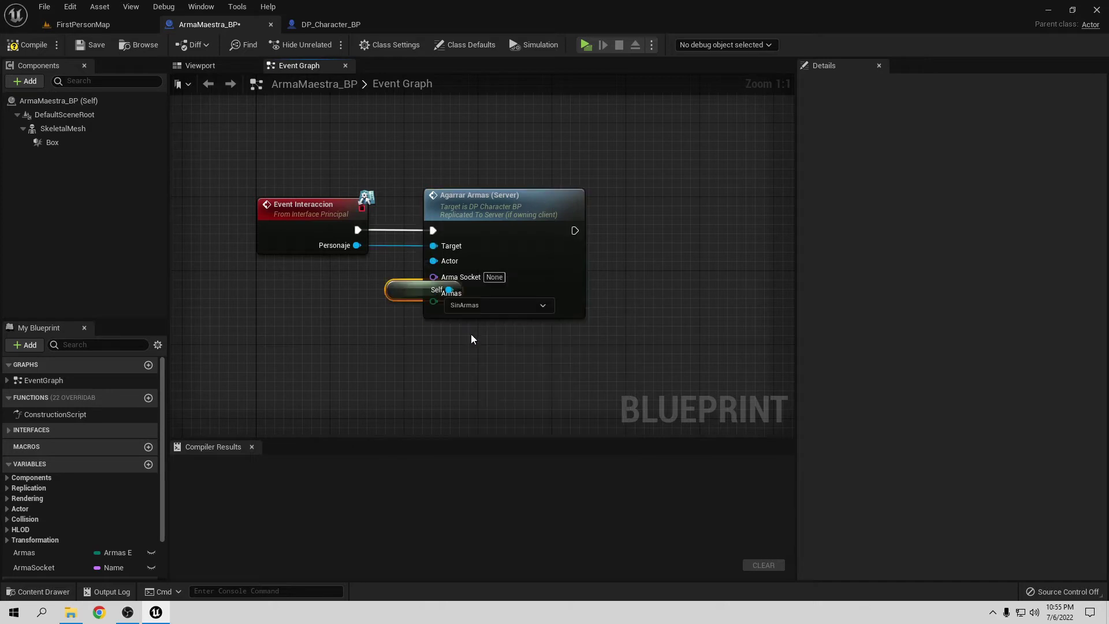
{"action": "left_click_drag", "start_coordinate": [415, 294], "coordinate": [367, 281]}
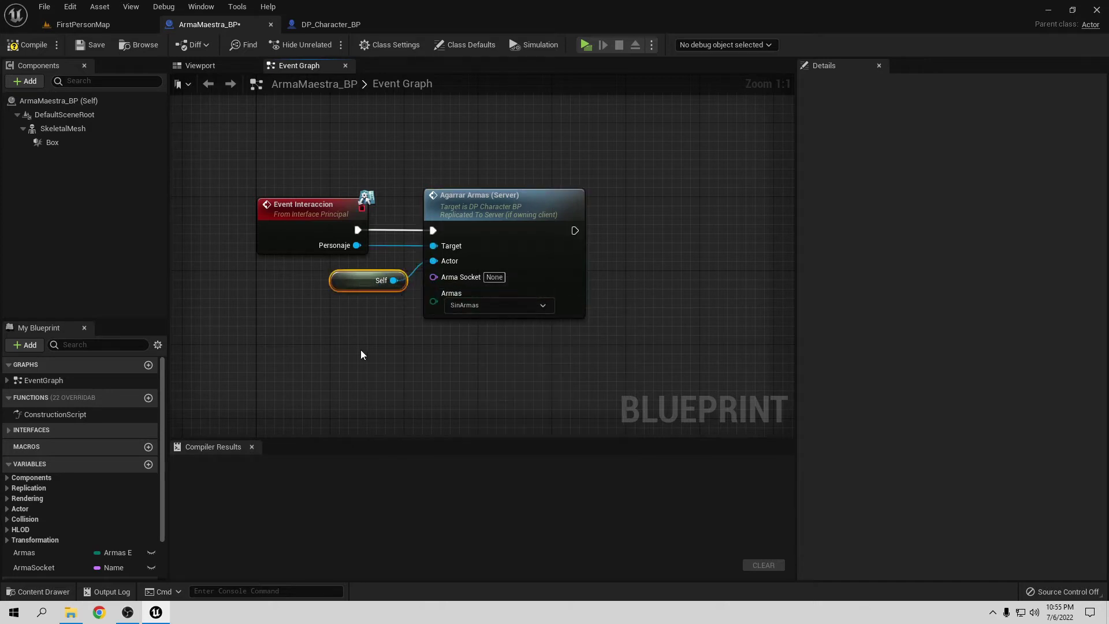
- Wire the ArmaSocket and Armas variables into the call's Arma Socket and Armas inputs
{"action": "mouse_move", "coordinate": [41, 569]}
{"action": "left_mouse_down"}
{"action": "mouse_move", "coordinate": [149, 566]}
{"action": "mouse_move", "coordinate": [452, 237]}
{"action": "left_mouse_up"}
{"action": "left_click_drag", "start_coordinate": [345, 223], "coordinate": [357, 282]}
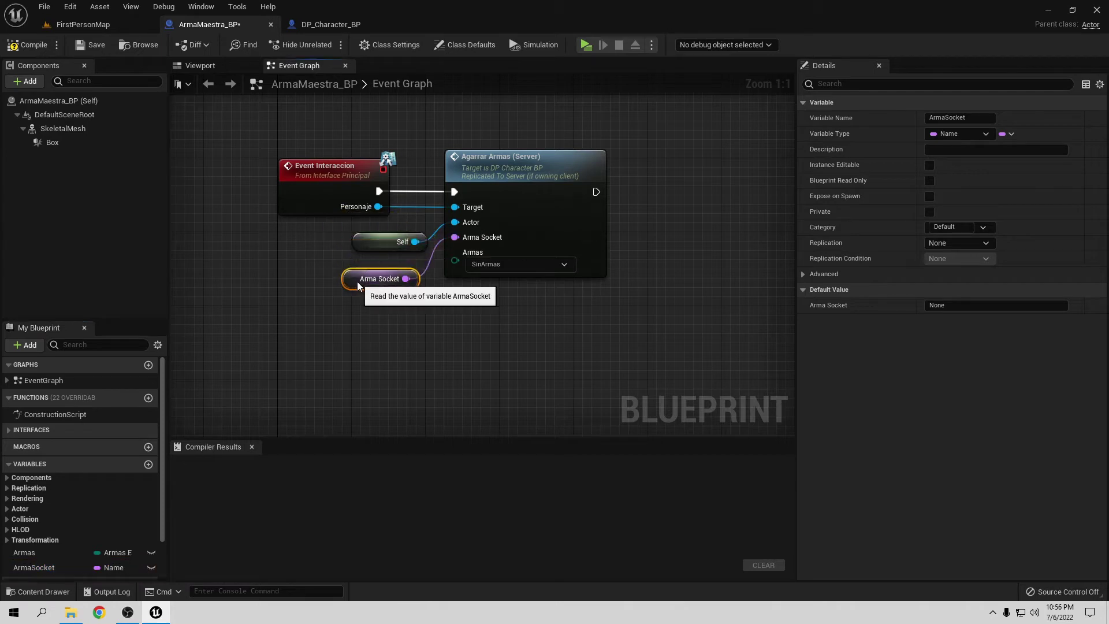
{"action": "left_click", "coordinate": [51, 552]}
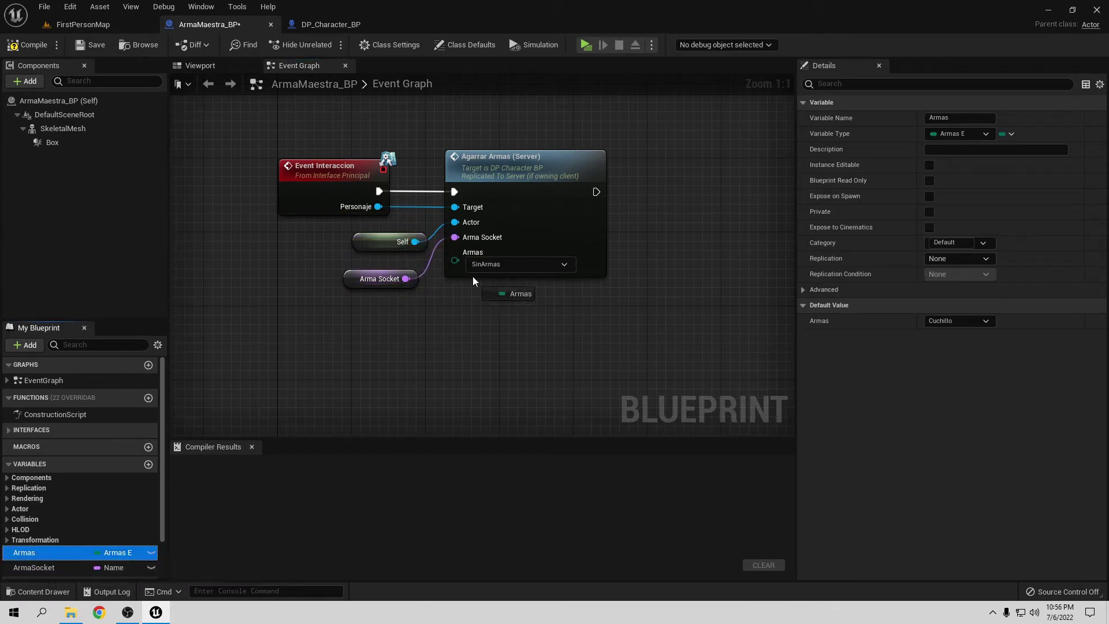
{"action": "left_click_drag", "start_coordinate": [51, 552], "coordinate": [457, 260]}
{"action": "mouse_move", "coordinate": [375, 261]}
{"action": "left_mouse_down"}
{"action": "mouse_move", "coordinate": [346, 255]}
{"action": "mouse_move", "coordinate": [370, 312]}
{"action": "left_mouse_up"}
{"action": "right_click_drag", "start_coordinate": [461, 245], "coordinate": [478, 299]}
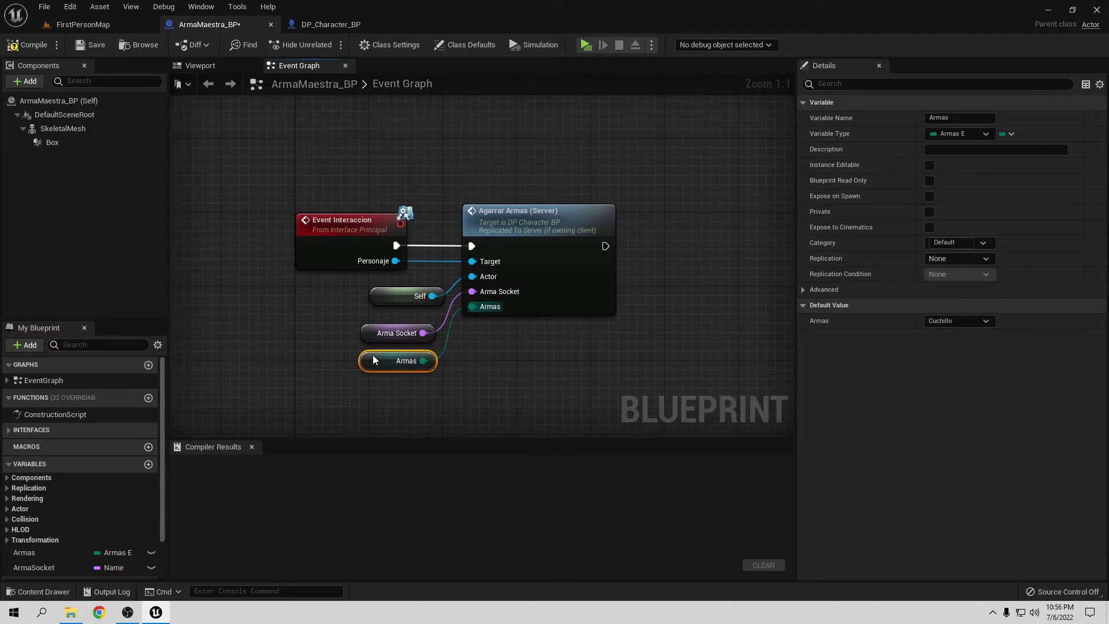
- Compile and save ArmaMaestra_BP, then go back to DP_Character_BP
{"action": "left_click", "coordinate": [35, 44]}
{"action": "left_click", "coordinate": [80, 45]}
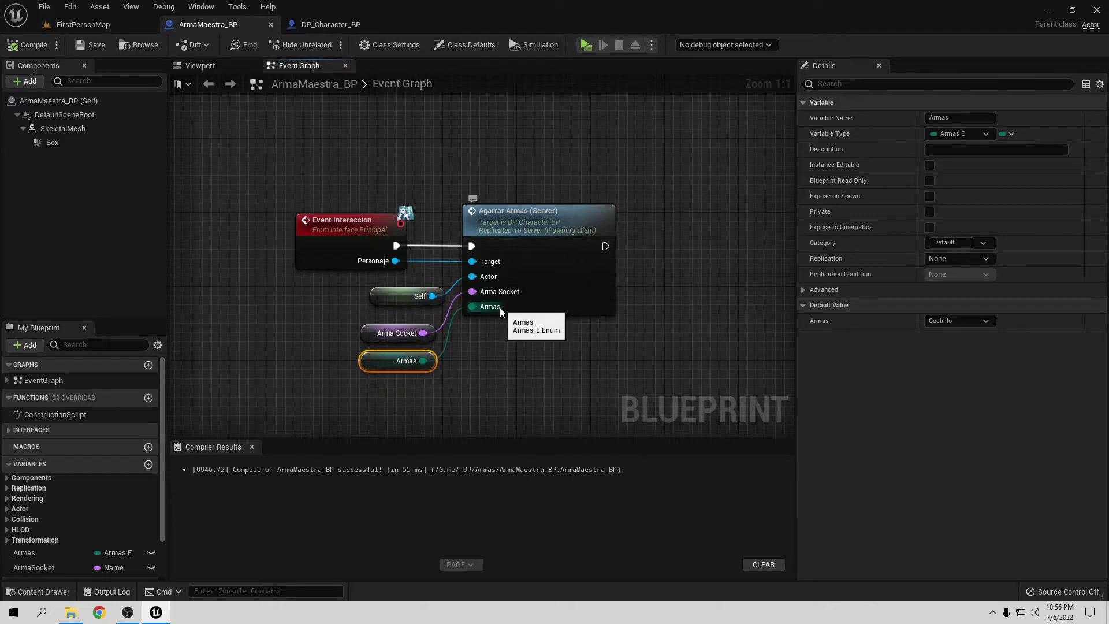
{"action": "left_click", "coordinate": [370, 24]}
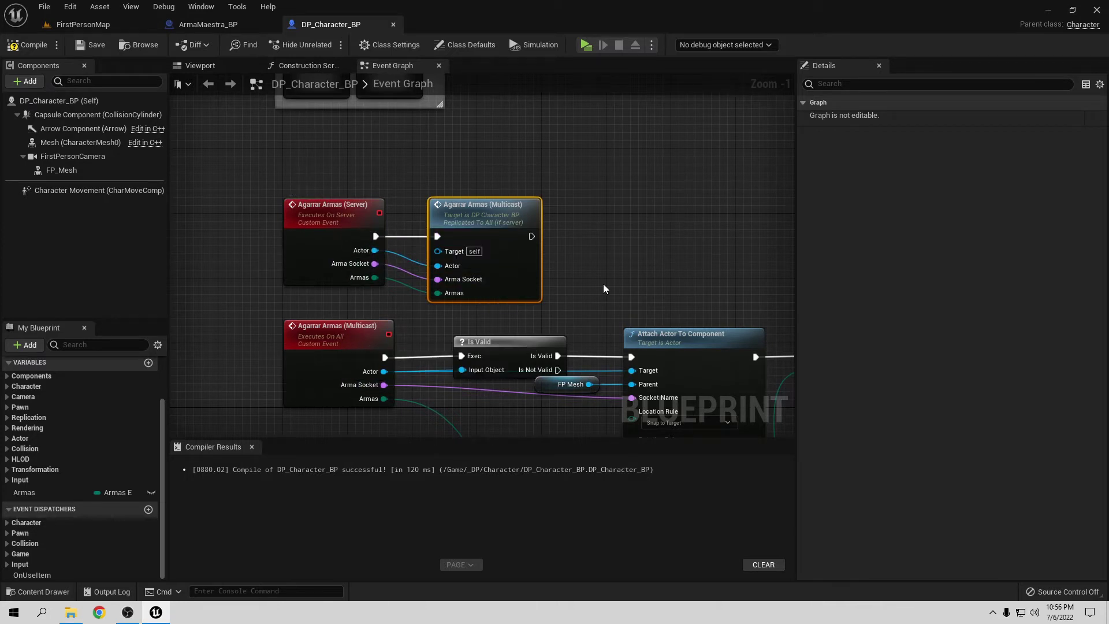
- Run a two-client play test and walk Client 1 onto the knife, then end it
{"action": "left_click", "coordinate": [585, 44]}
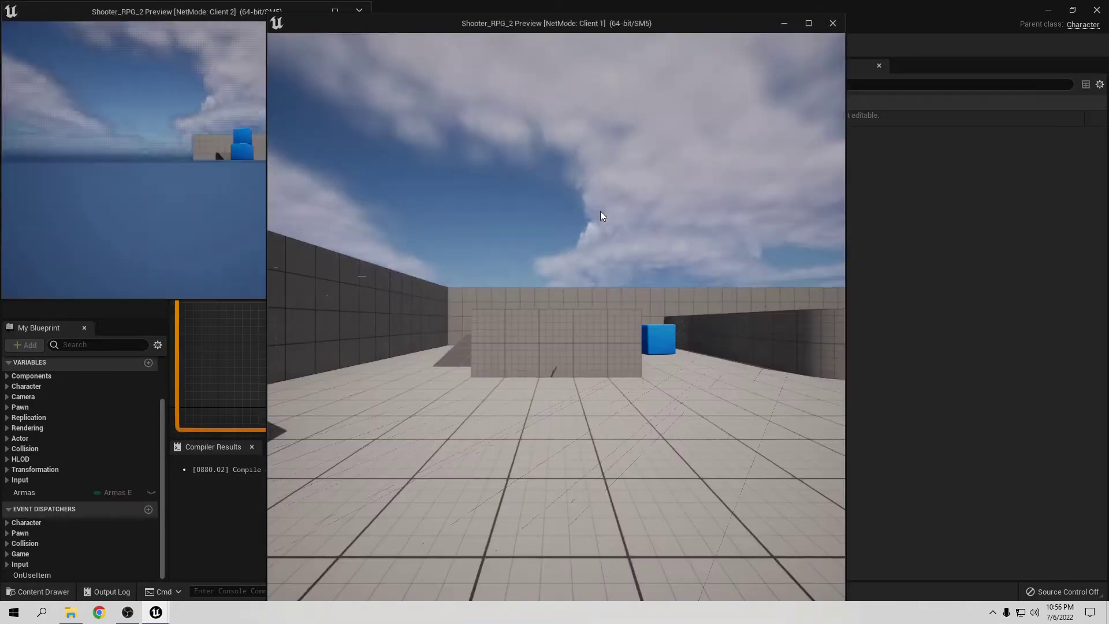
{"action": "key", "text": "w"}
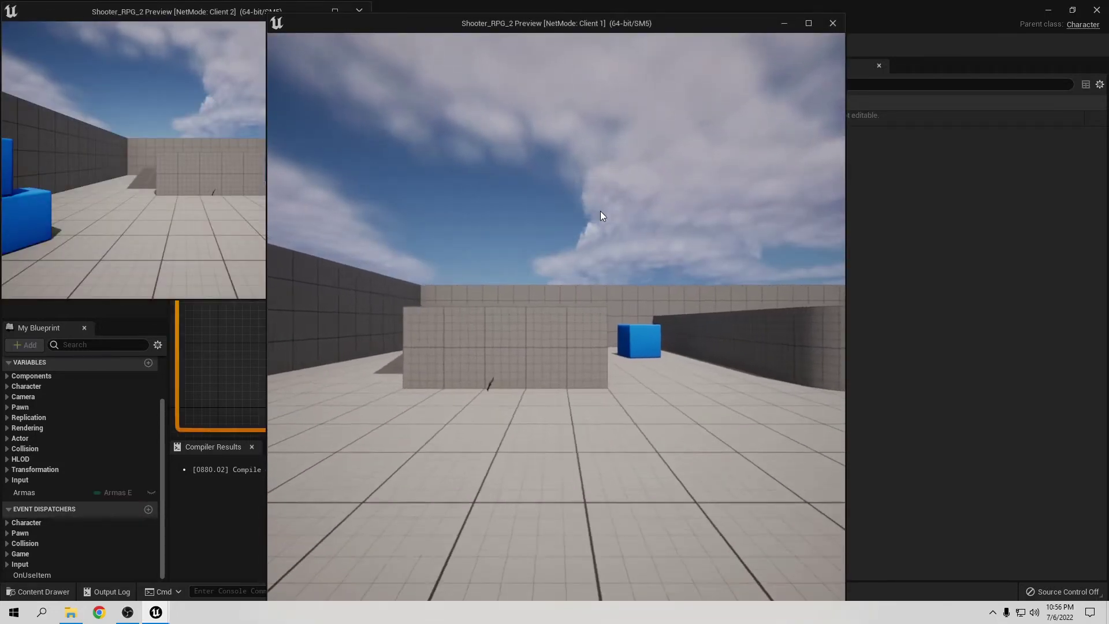
{"action": "key", "text": "w"}
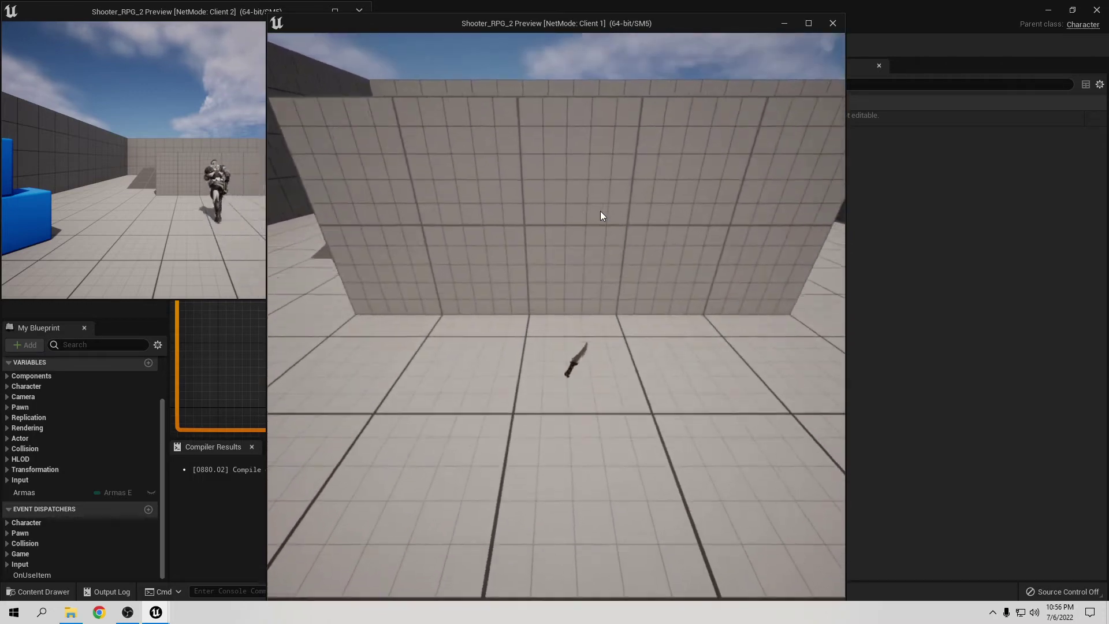
{"action": "key", "text": "a"}
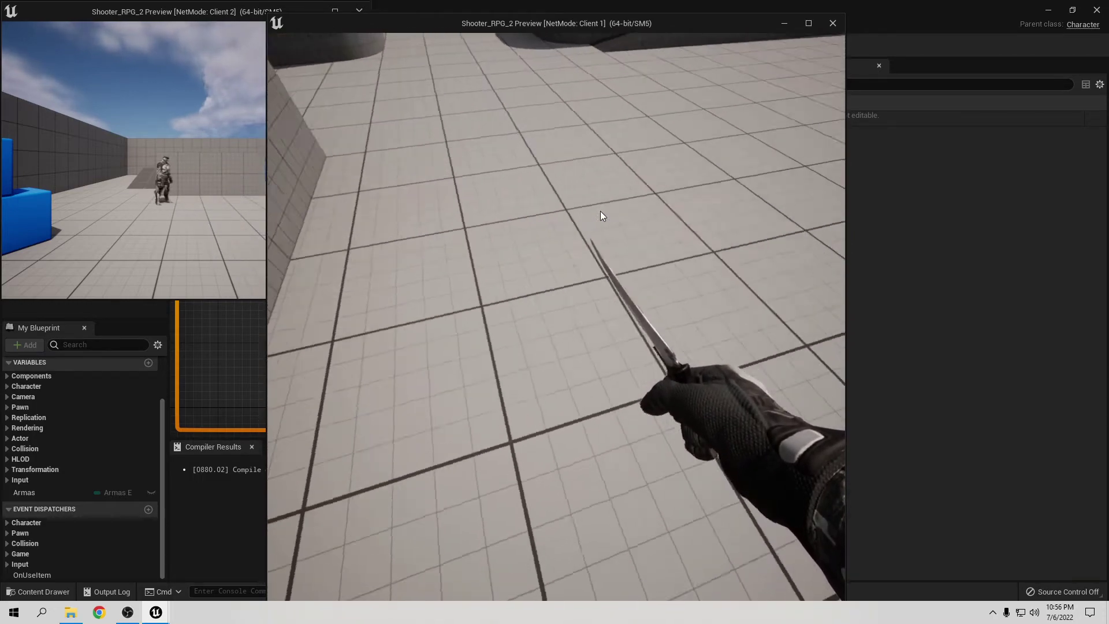
{"action": "key", "text": "w"}
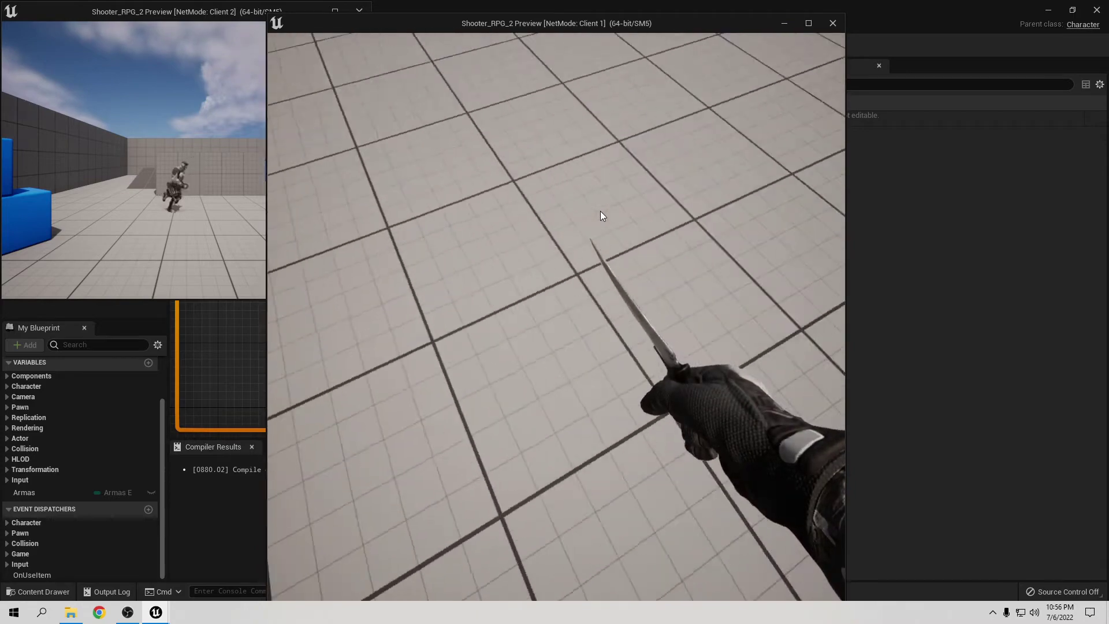
{"action": "key", "text": "w"}
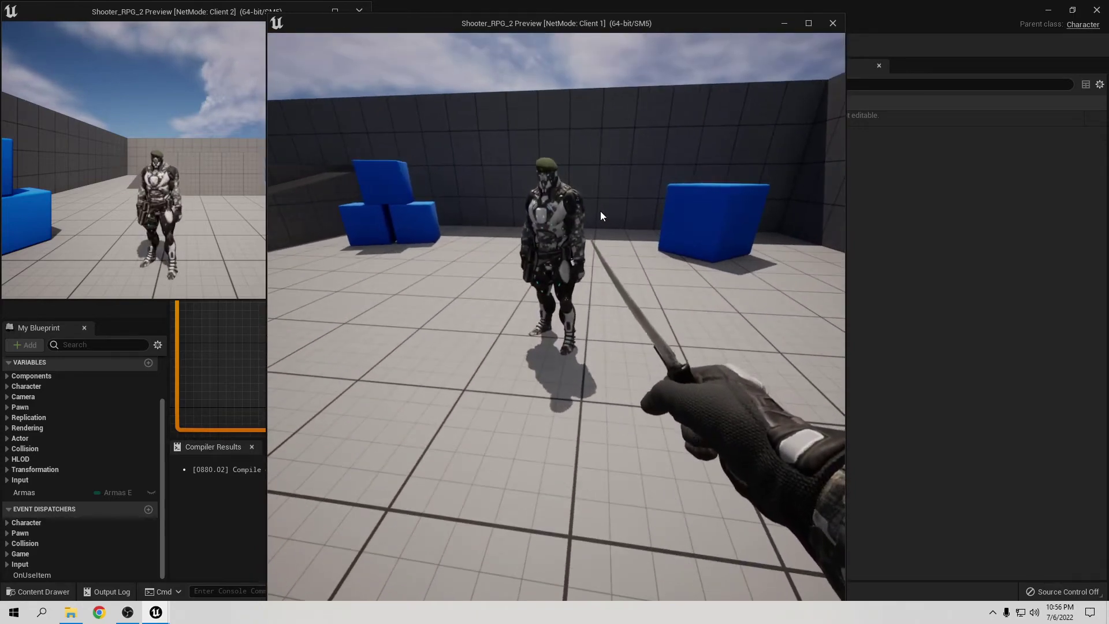
{"action": "key", "text": "a"}
{"action": "key", "text": "Escape"}
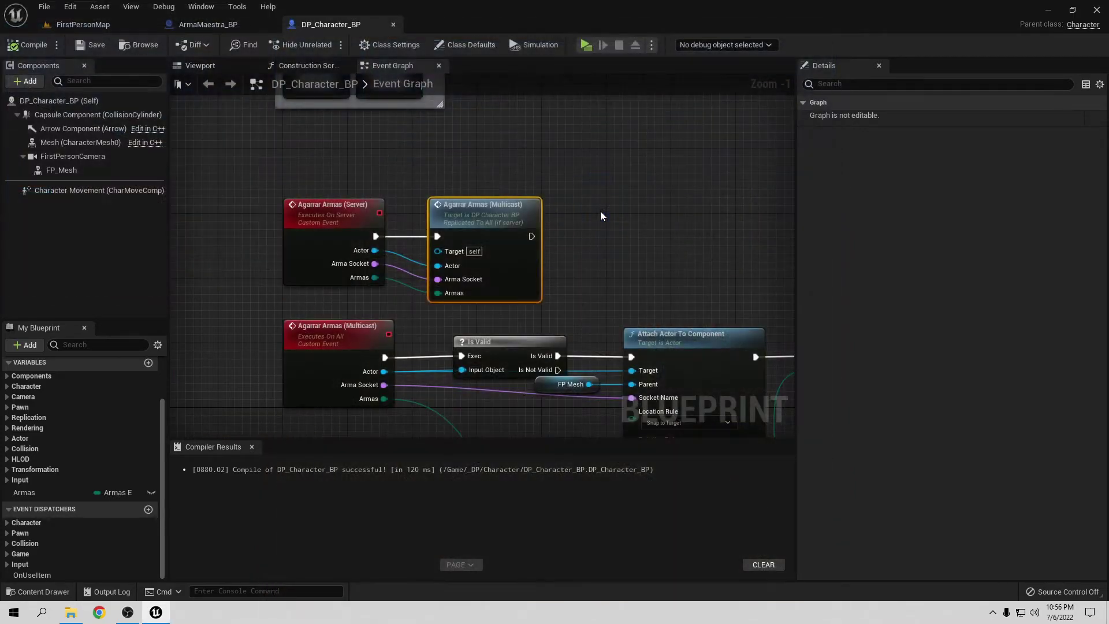
- Run another two-client test where Client 2 picks up the knife with E, then stop
{"action": "left_click", "coordinate": [585, 44]}
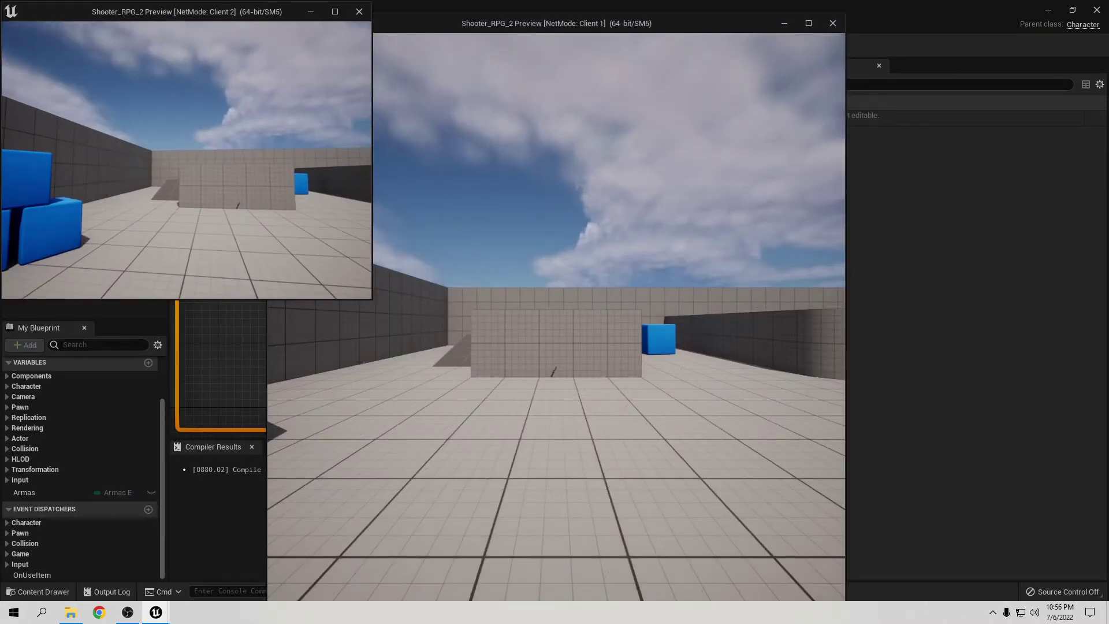
{"action": "key", "text": "w"}
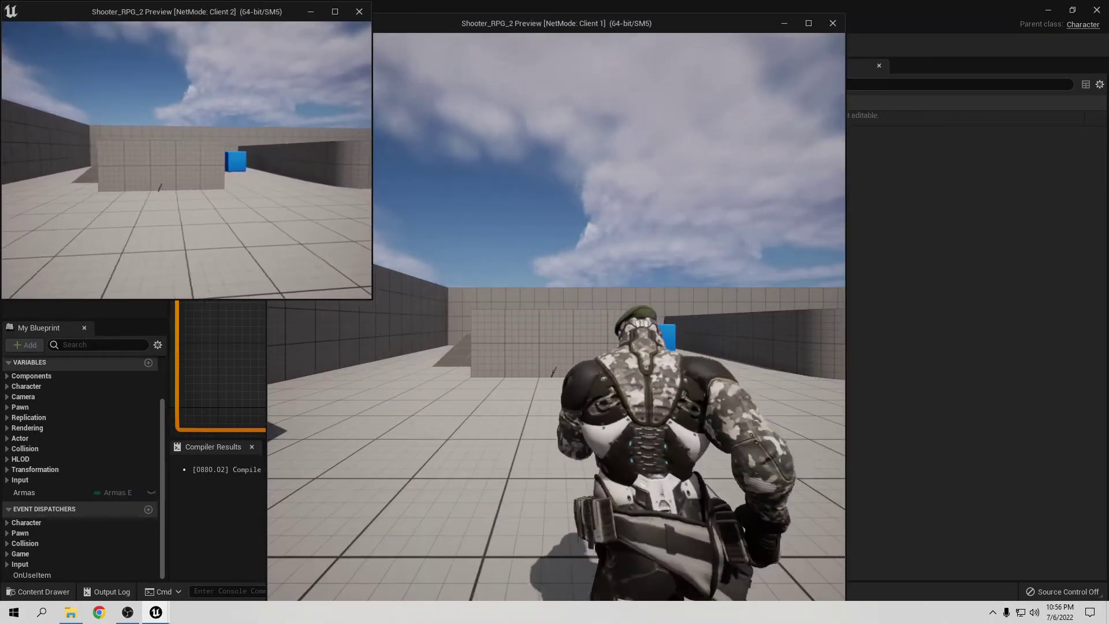
{"action": "key", "text": "e"}
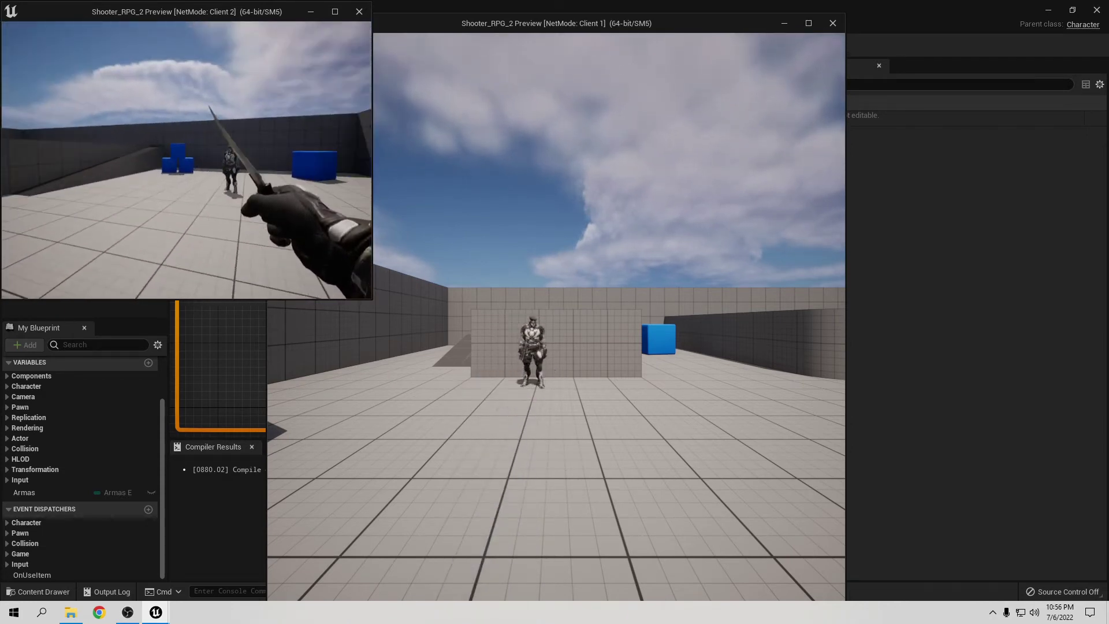
{"action": "key", "text": "w"}
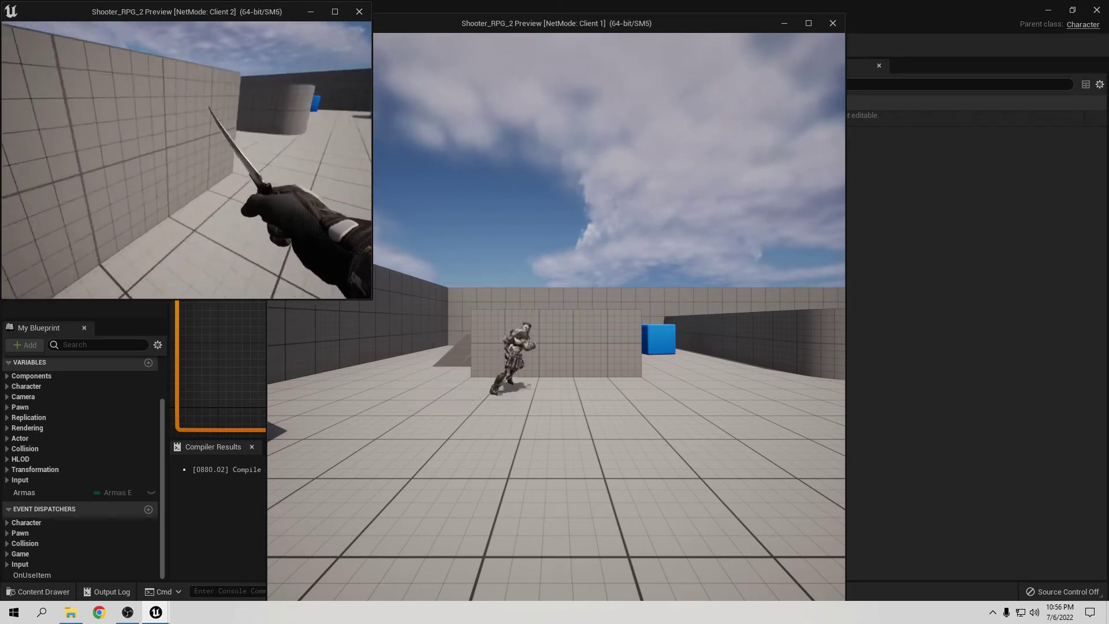
{"action": "key", "text": "w"}
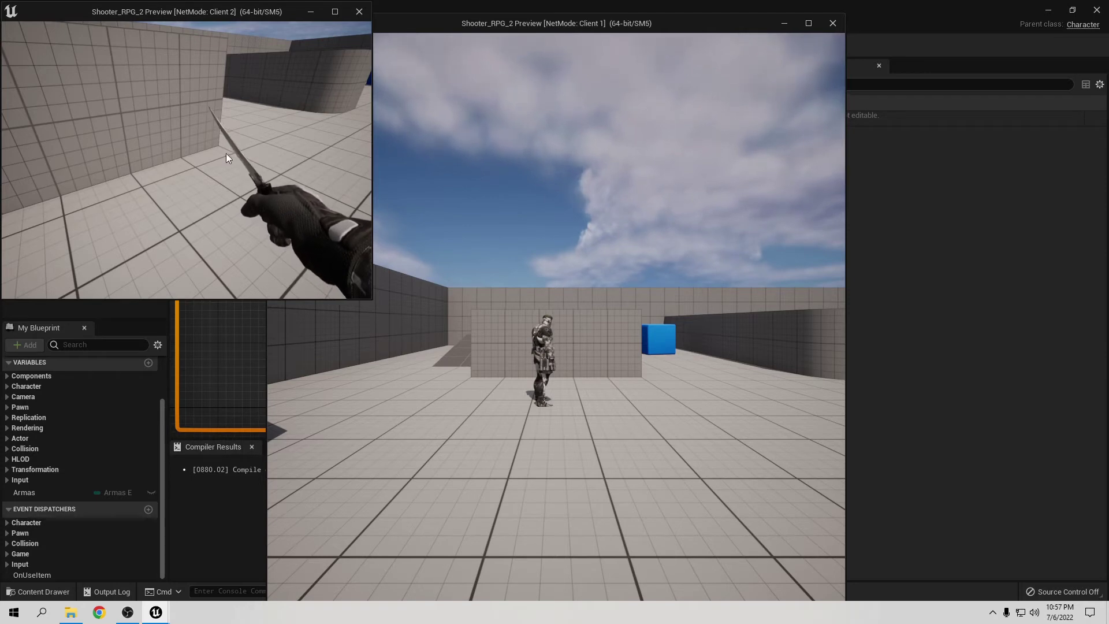
{"action": "key", "text": "Escape"}
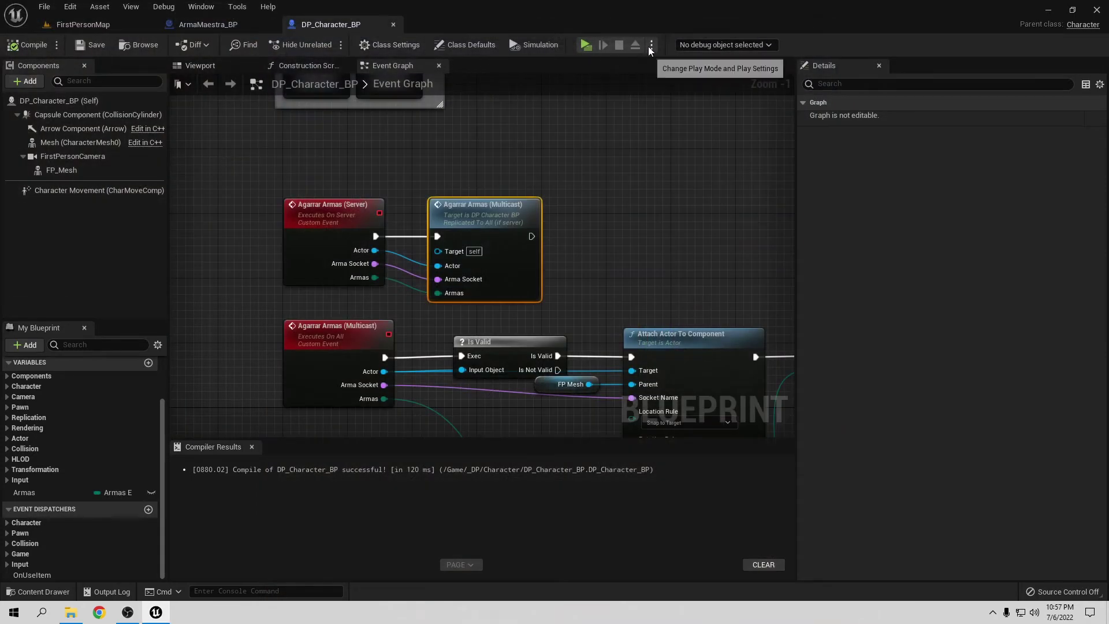
- Set the multiplayer Net Mode to Play As Listen Server
{"action": "left_click", "coordinate": [652, 45]}
{"action": "mouse_move", "coordinate": [745, 283]}
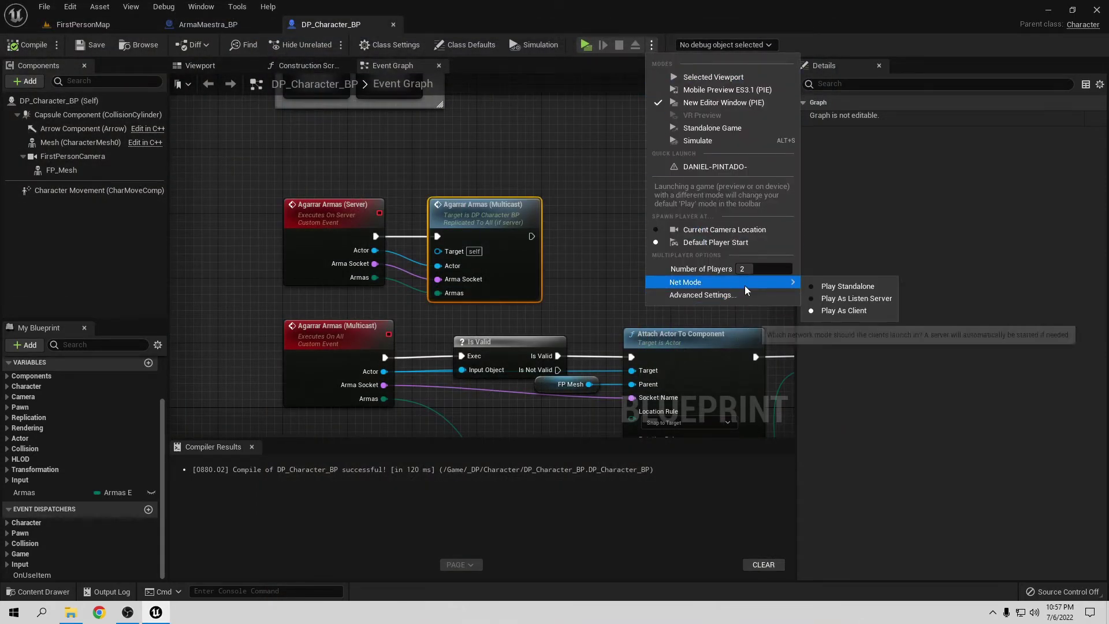
{"action": "left_click", "coordinate": [837, 298]}
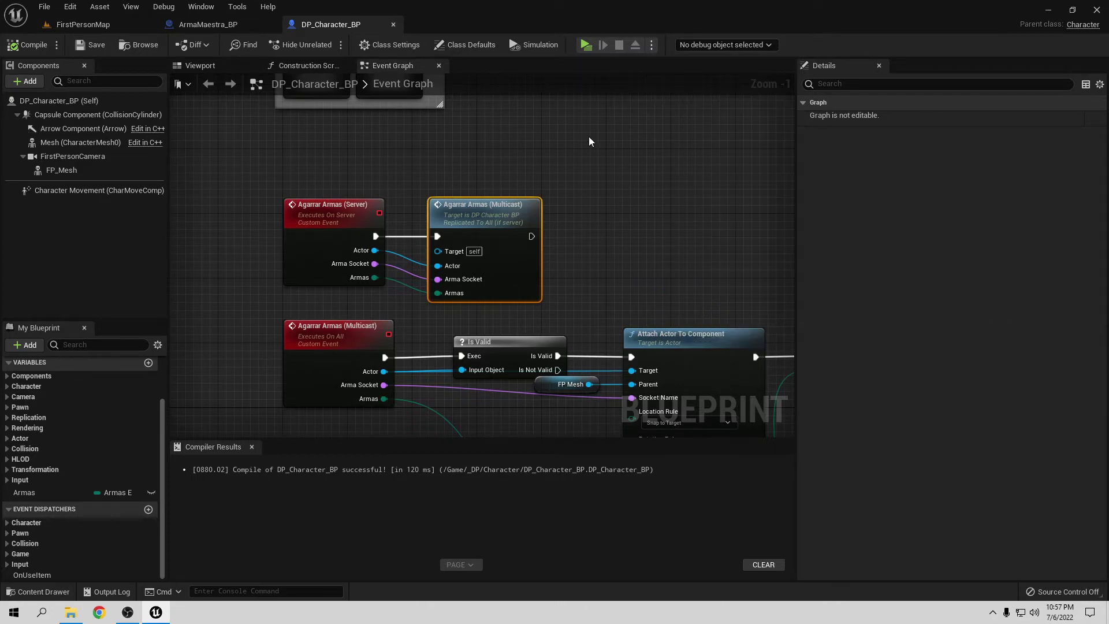
- Play and have the server player pick up the knife, then stop the session
{"action": "left_click", "coordinate": [586, 45]}
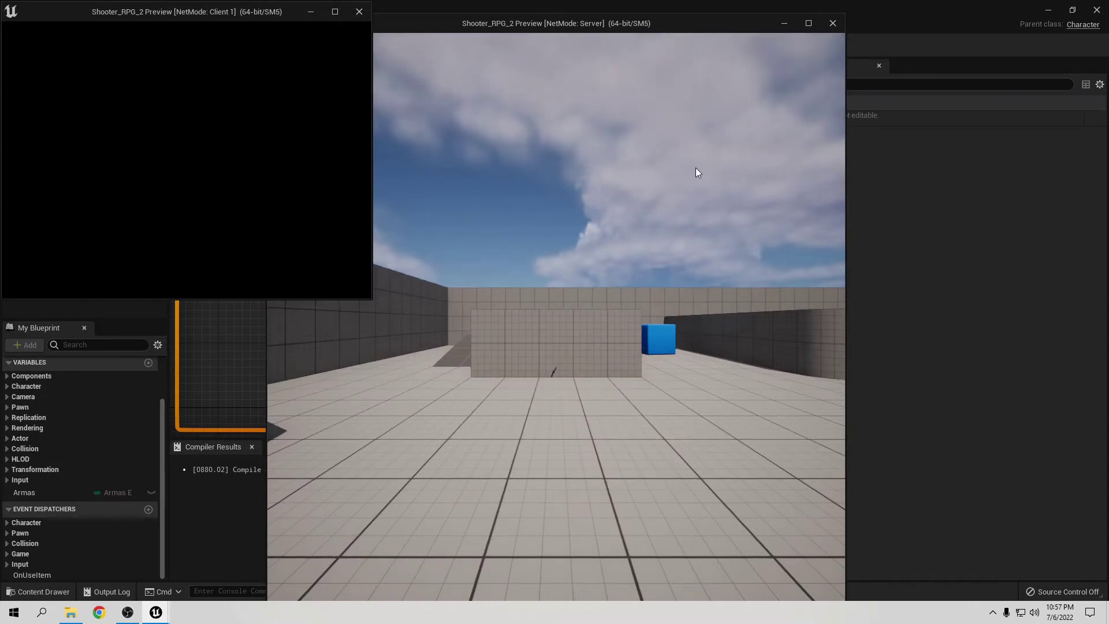
{"action": "left_click", "coordinate": [423, 173]}
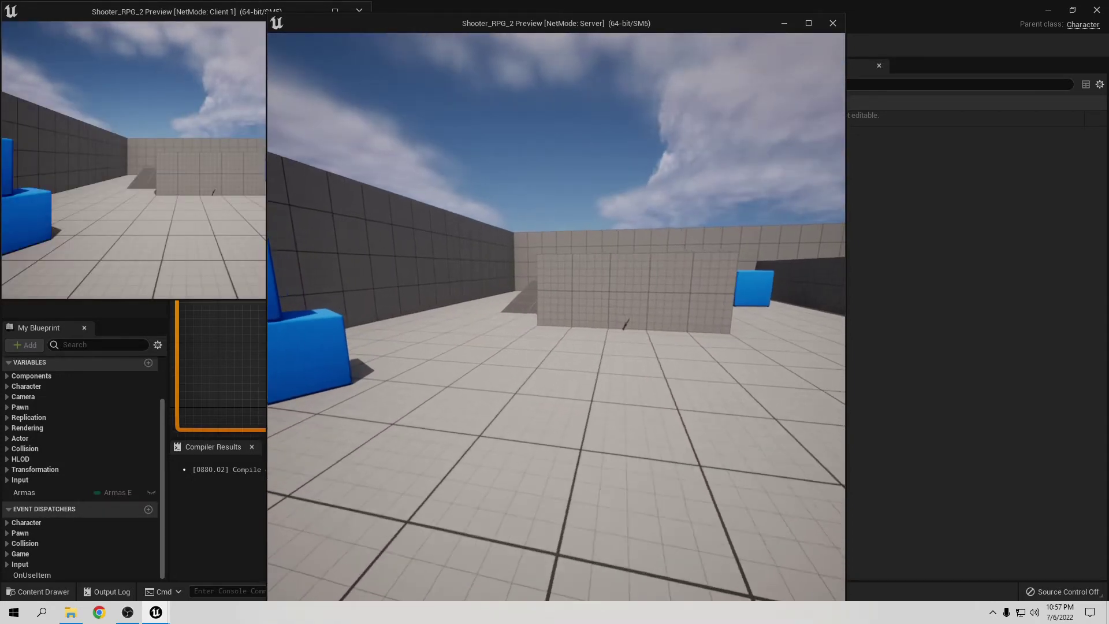
{"action": "key", "text": "w"}
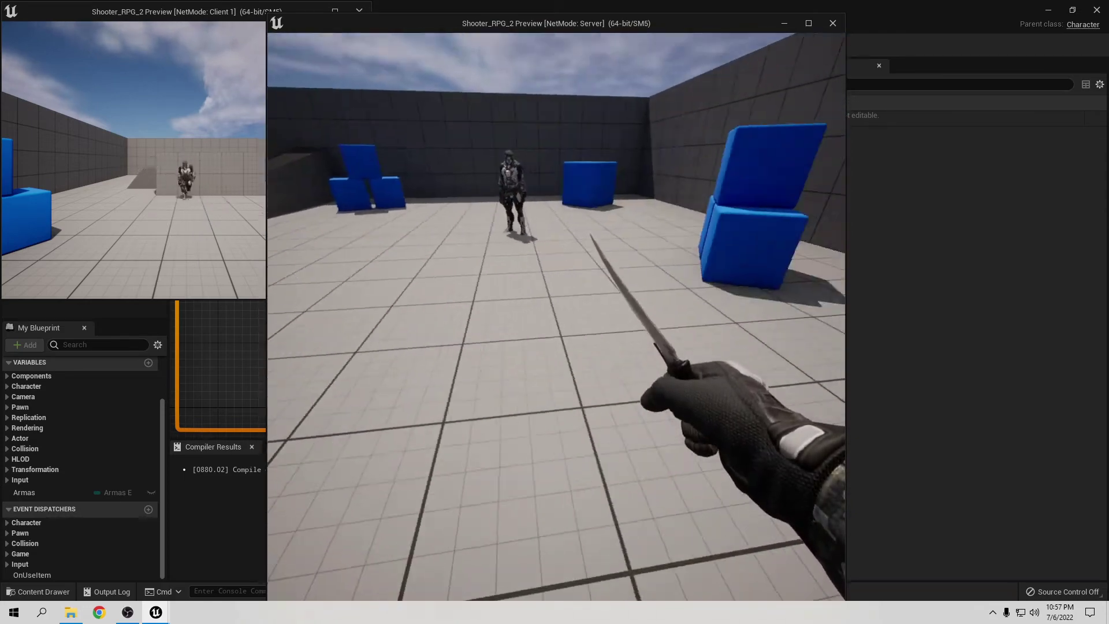
{"action": "key", "text": "w"}
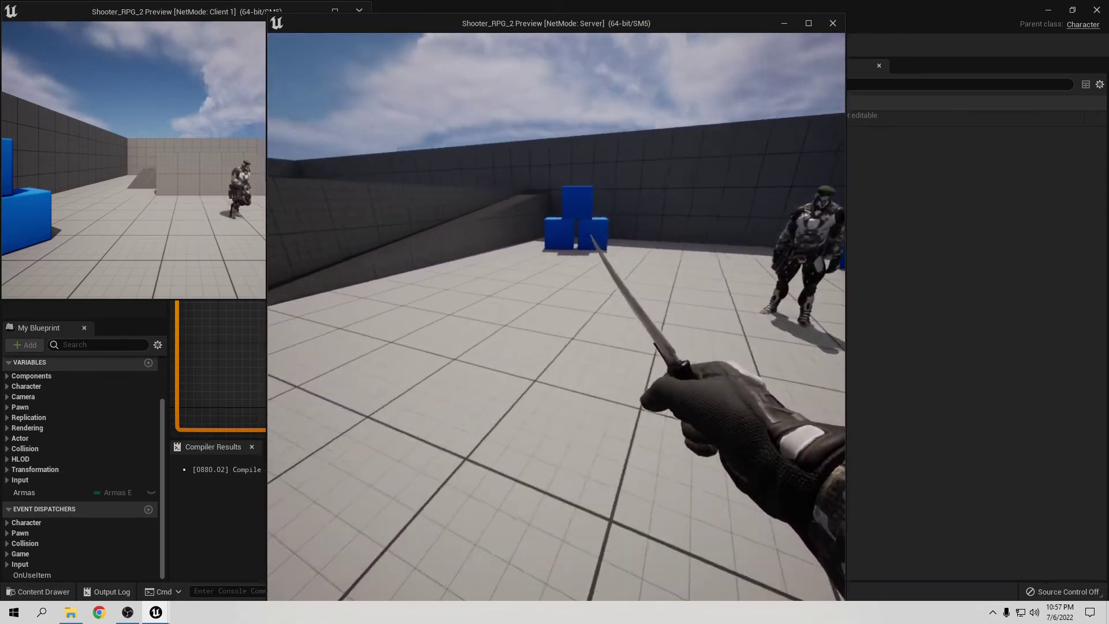
{"action": "key", "text": "Escape"}
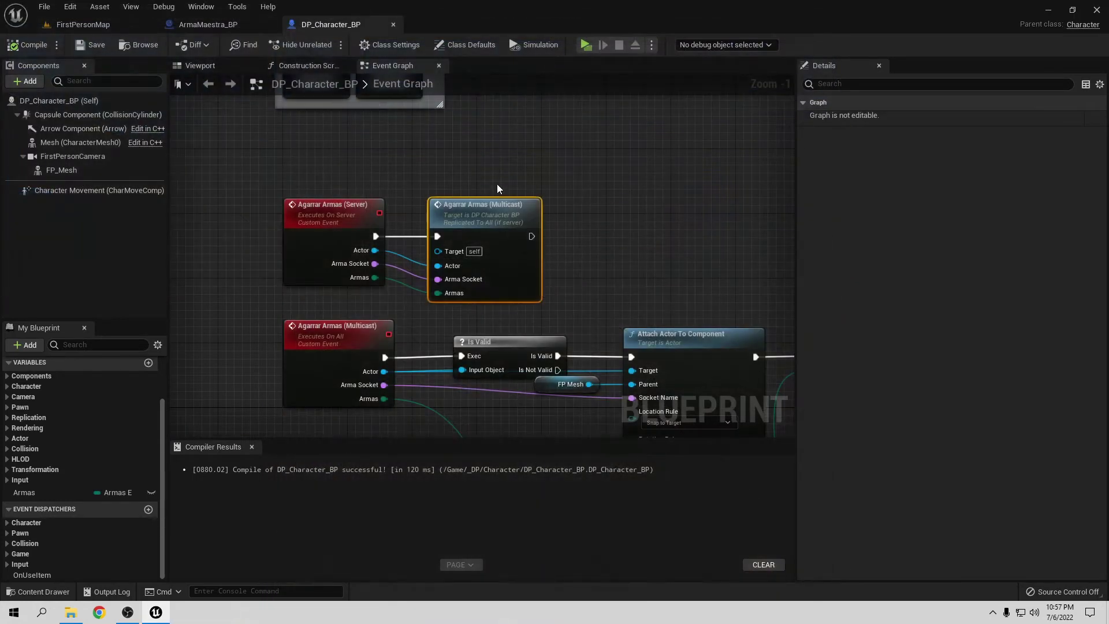
- Play again and pick up the knife as the client player, walking to the other character, then stop
{"action": "left_click", "coordinate": [585, 44]}
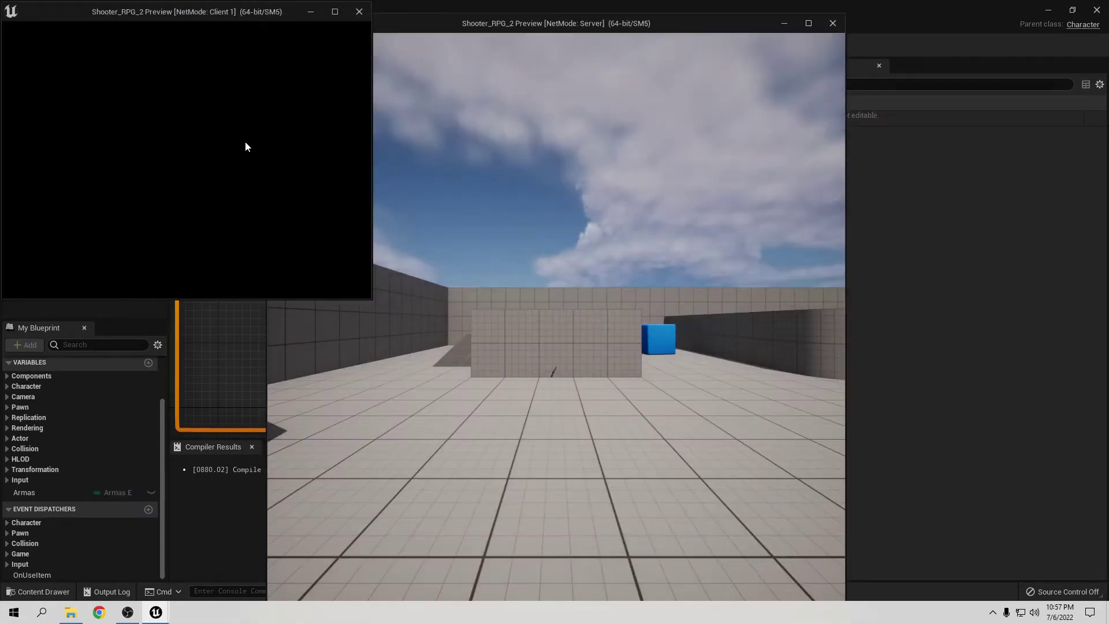
{"action": "key", "text": "w"}
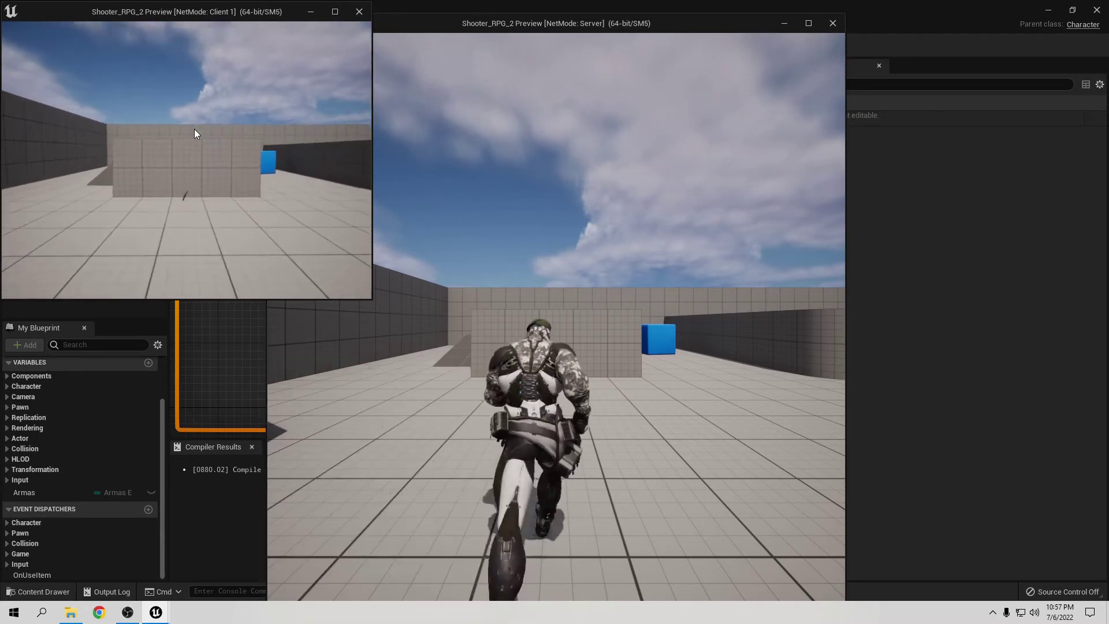
{"action": "key", "text": "e"}
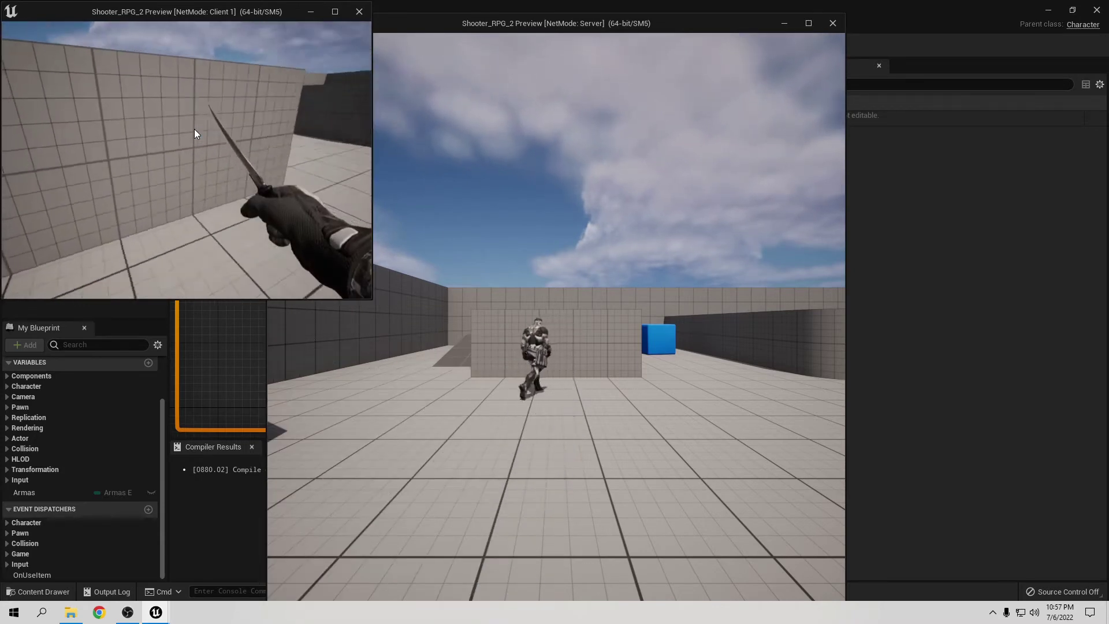
{"action": "key", "text": "w"}
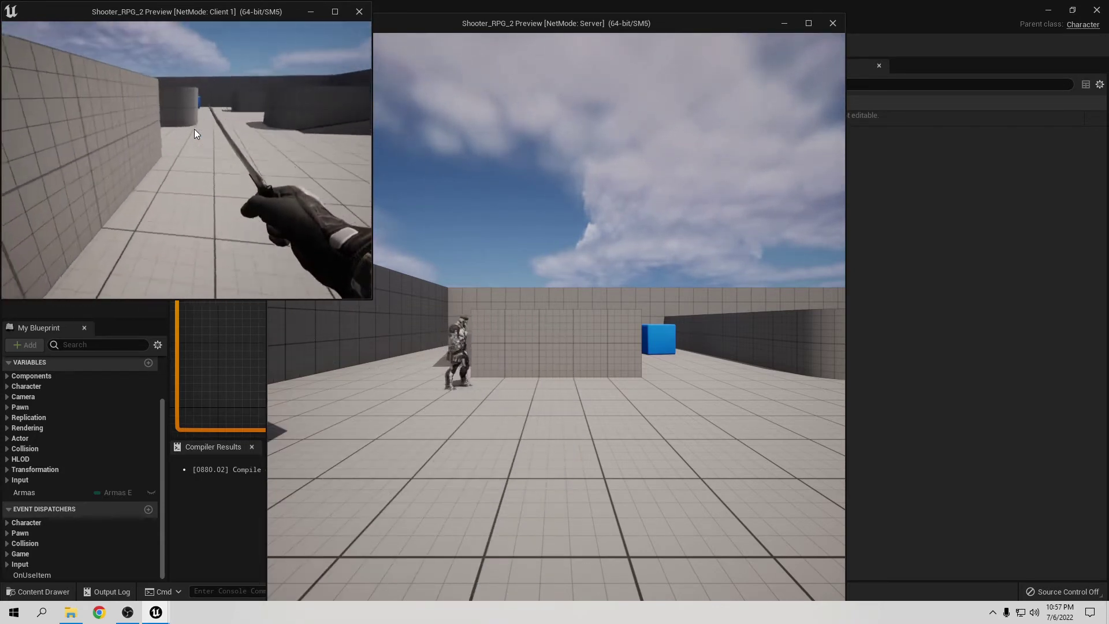
{"action": "key", "text": "w"}
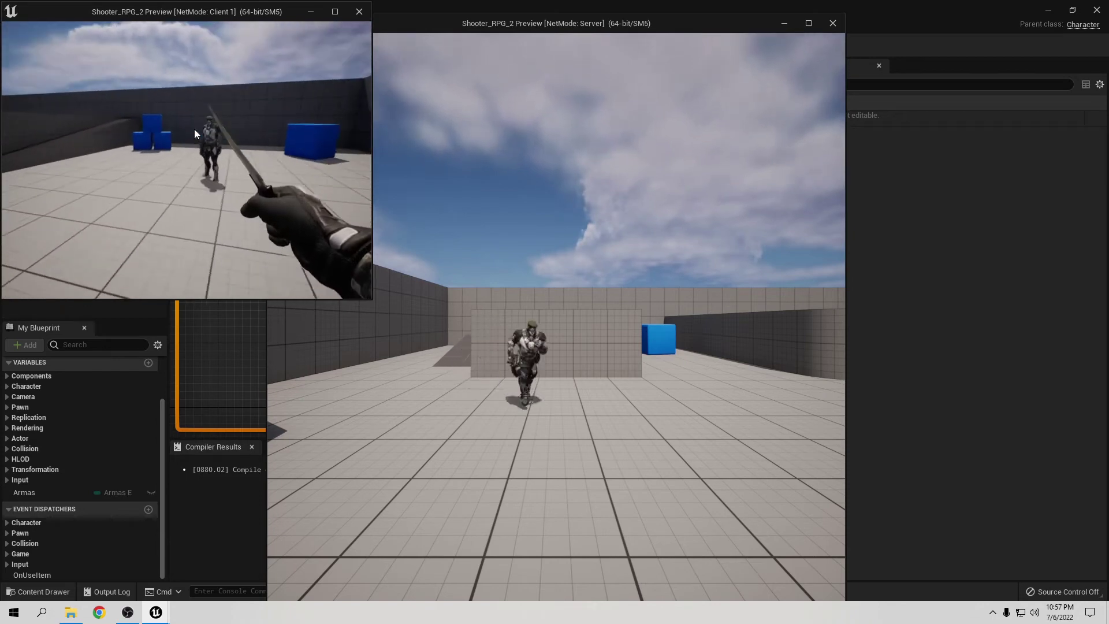
{"action": "key", "text": "w"}
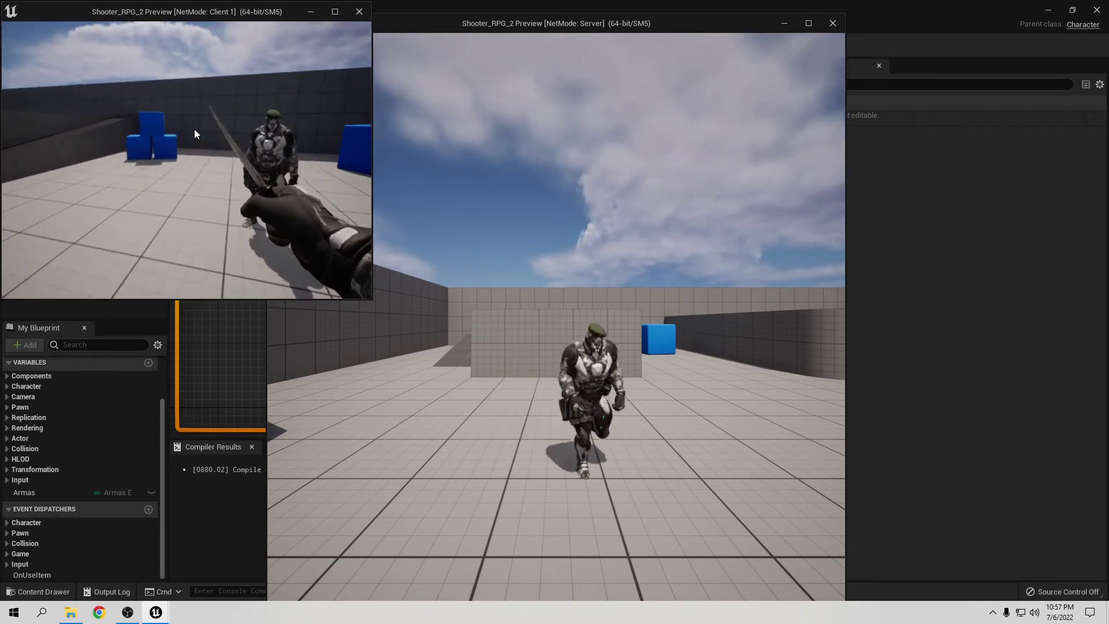
{"action": "key", "text": "w"}
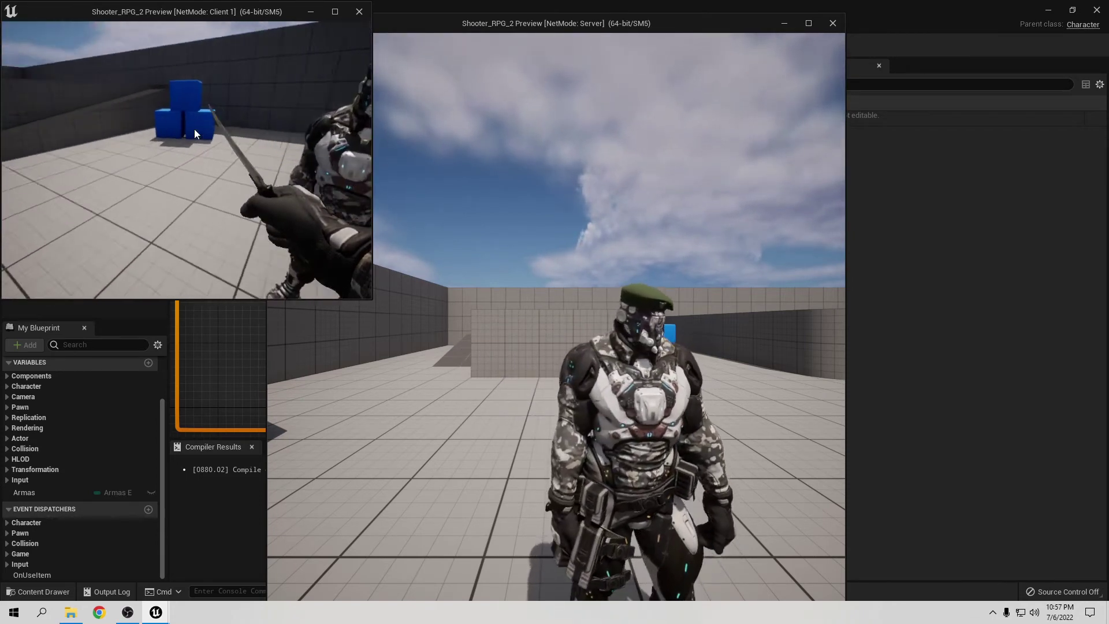
{"action": "key", "text": "s"}
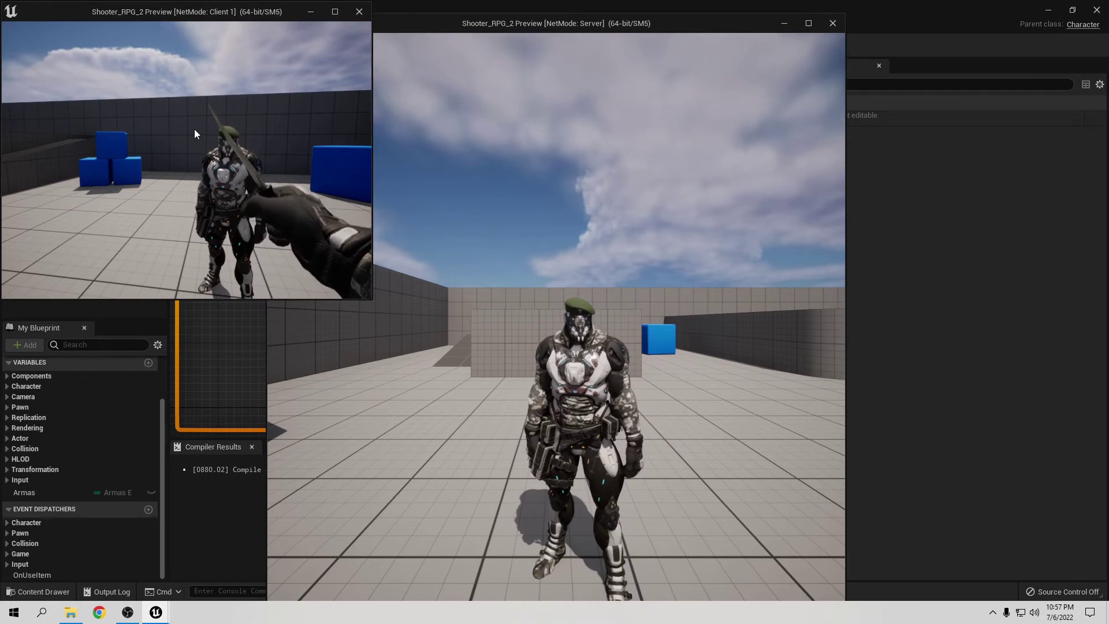
{"action": "key", "text": "Escape"}
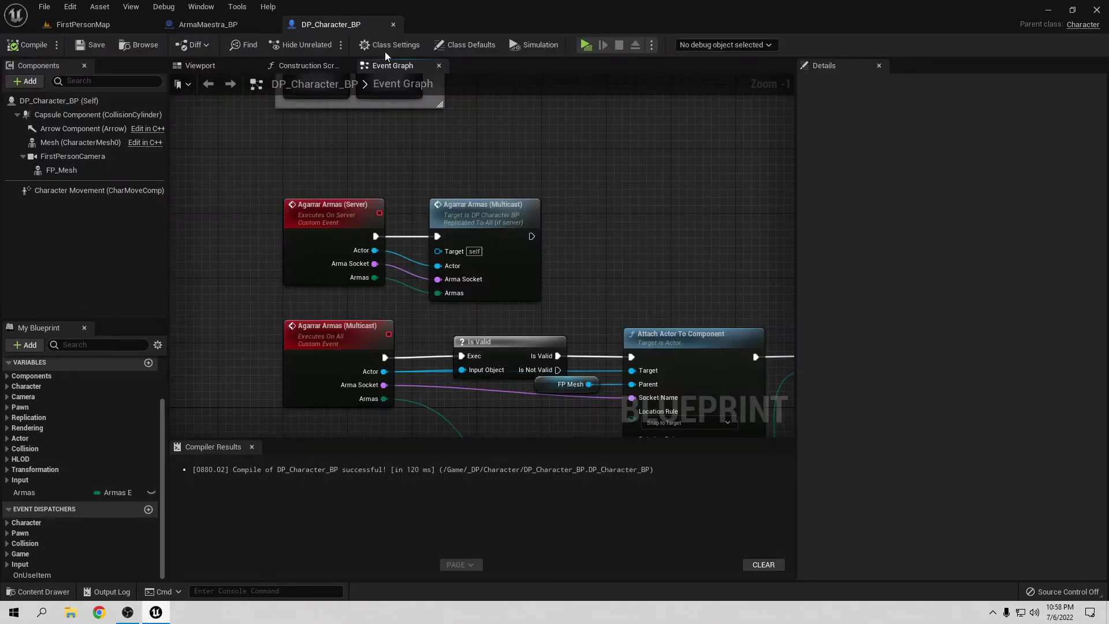
- Close the DP_Character_BP and ArmaMaestra_BP blueprint editors and browse to the Content folder
{"action": "left_click", "coordinate": [393, 24]}
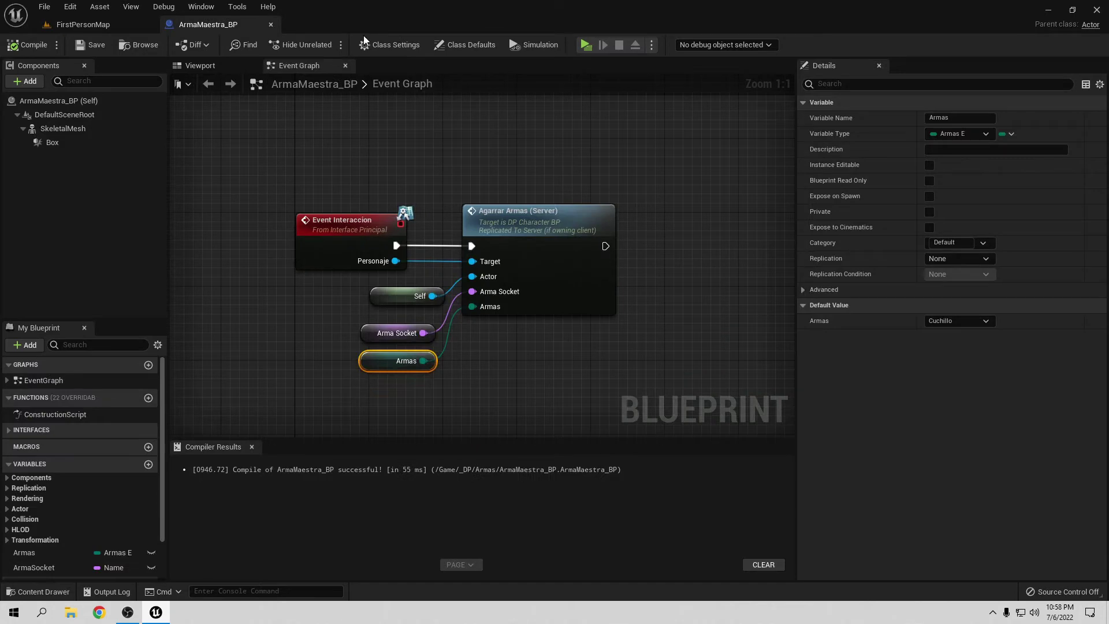
{"action": "left_click", "coordinate": [272, 25]}
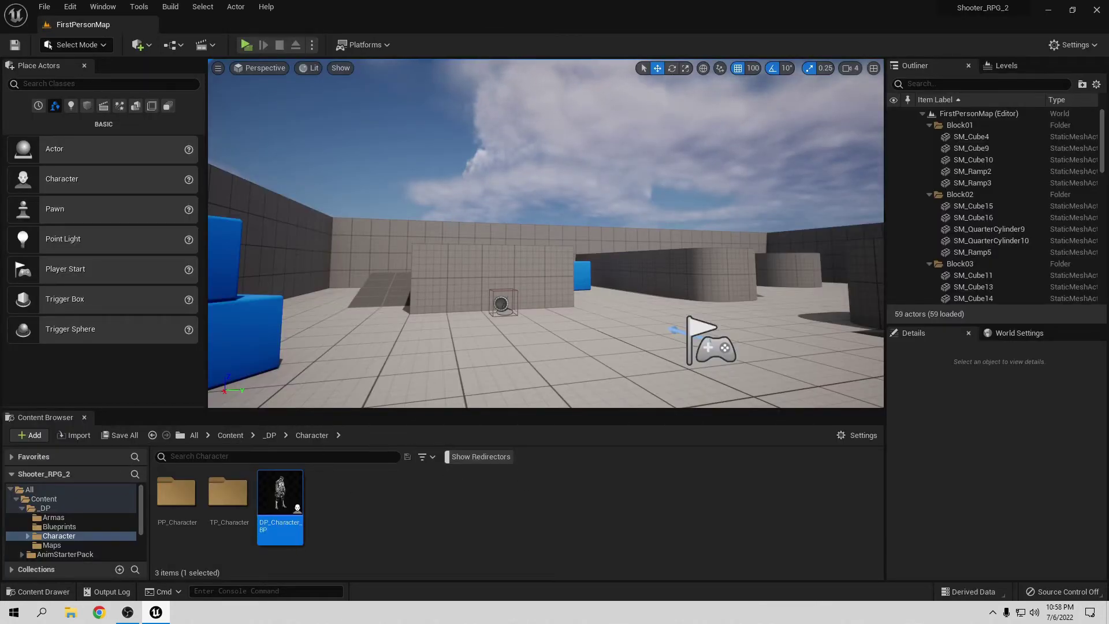
{"action": "left_click", "coordinate": [233, 436]}
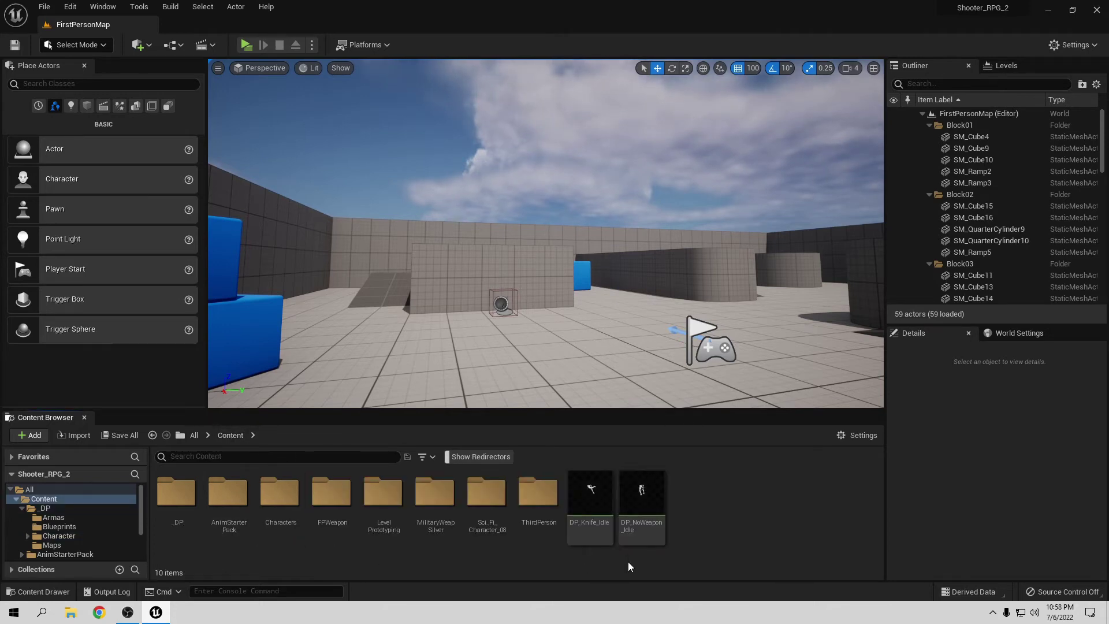
- Bring up the Retarget Animation Assets options for the DP_Knife_Idle animation
{"action": "left_click", "coordinate": [585, 516]}
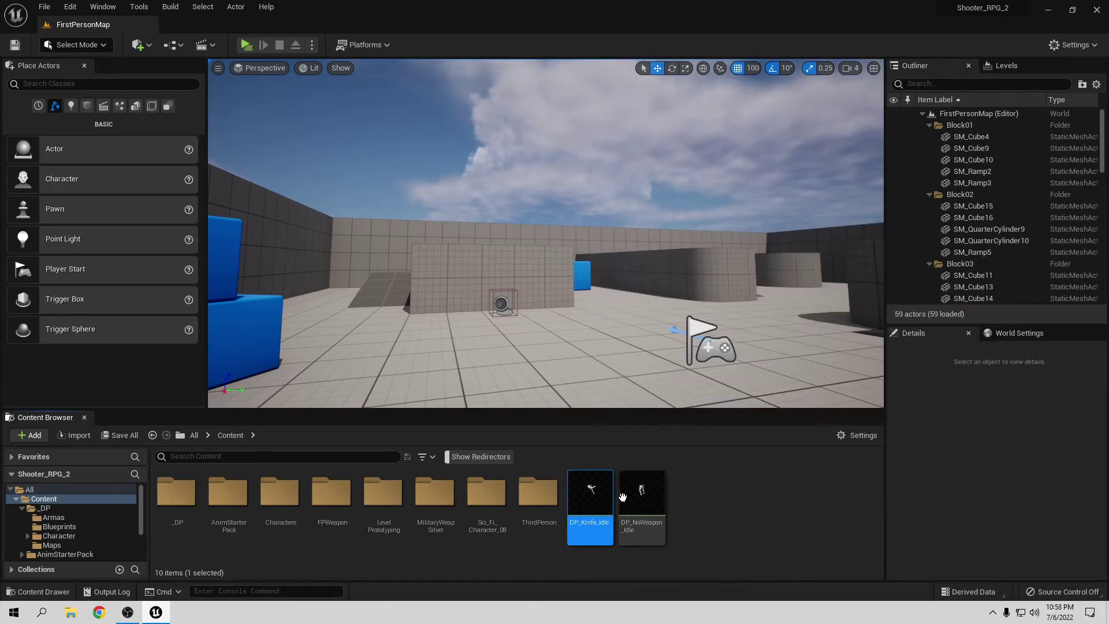
{"action": "mouse_move", "coordinate": [580, 508]}
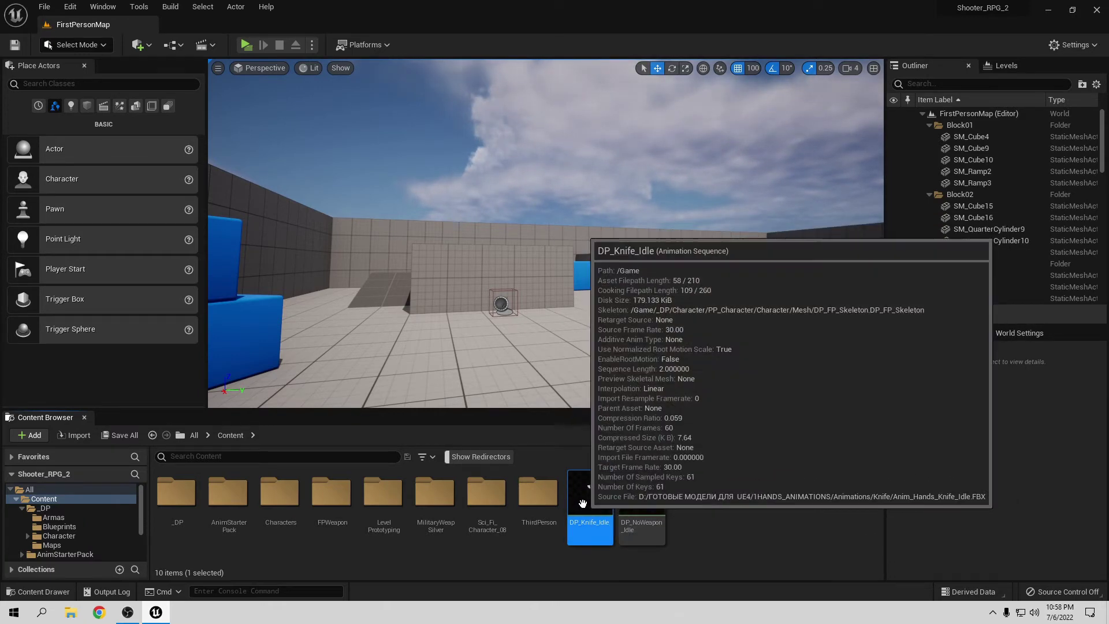
{"action": "right_click", "coordinate": [581, 505]}
{"action": "mouse_move", "coordinate": [604, 192]}
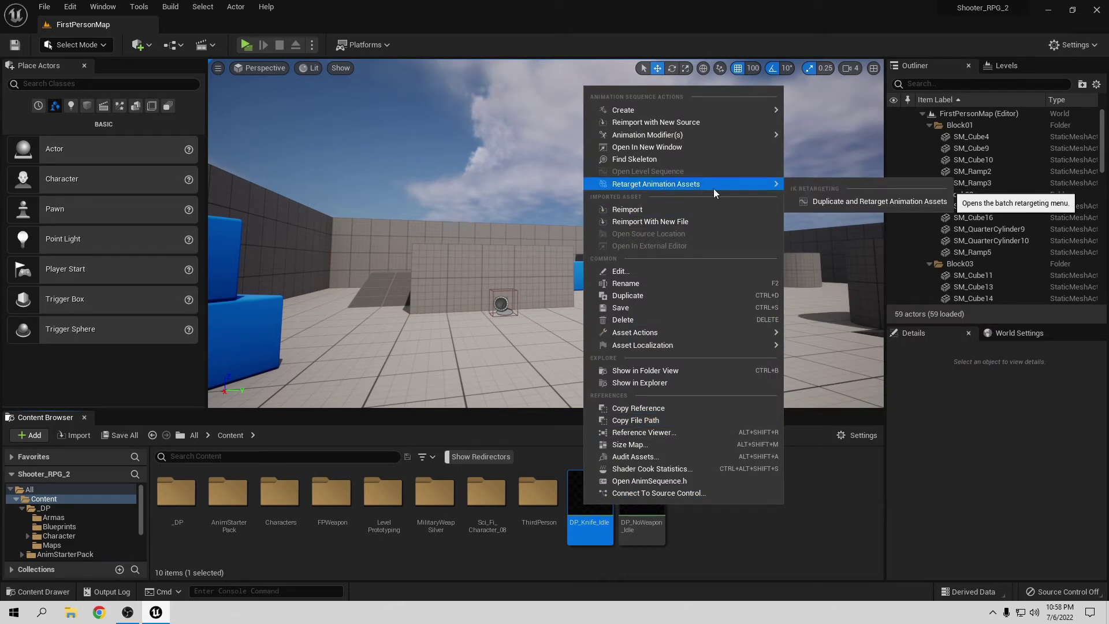
- Duplicate and retarget DP_Knife_Idle using RTG_Mannequin, with SKM_Manny as source and target meshes
{"action": "left_click", "coordinate": [906, 202]}
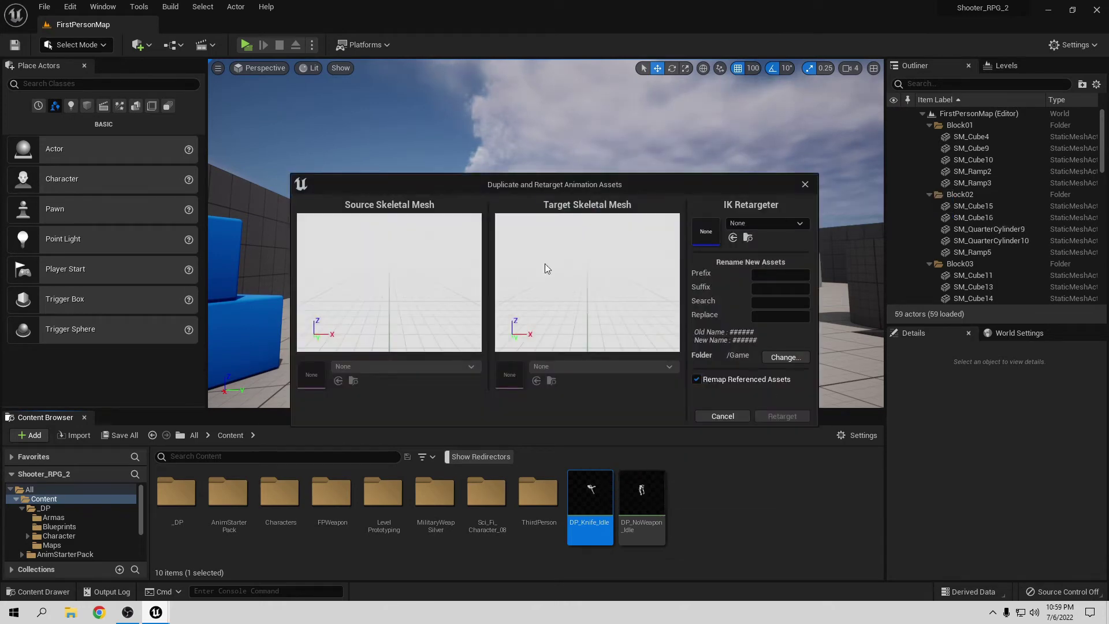
{"action": "left_click", "coordinate": [767, 221]}
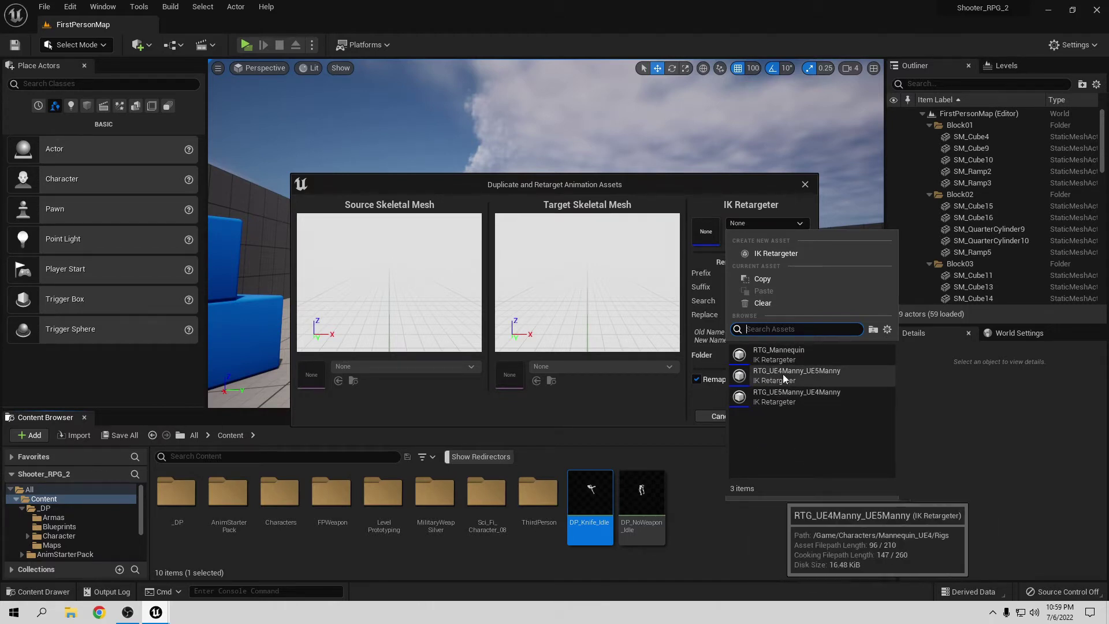
{"action": "left_click", "coordinate": [774, 355]}
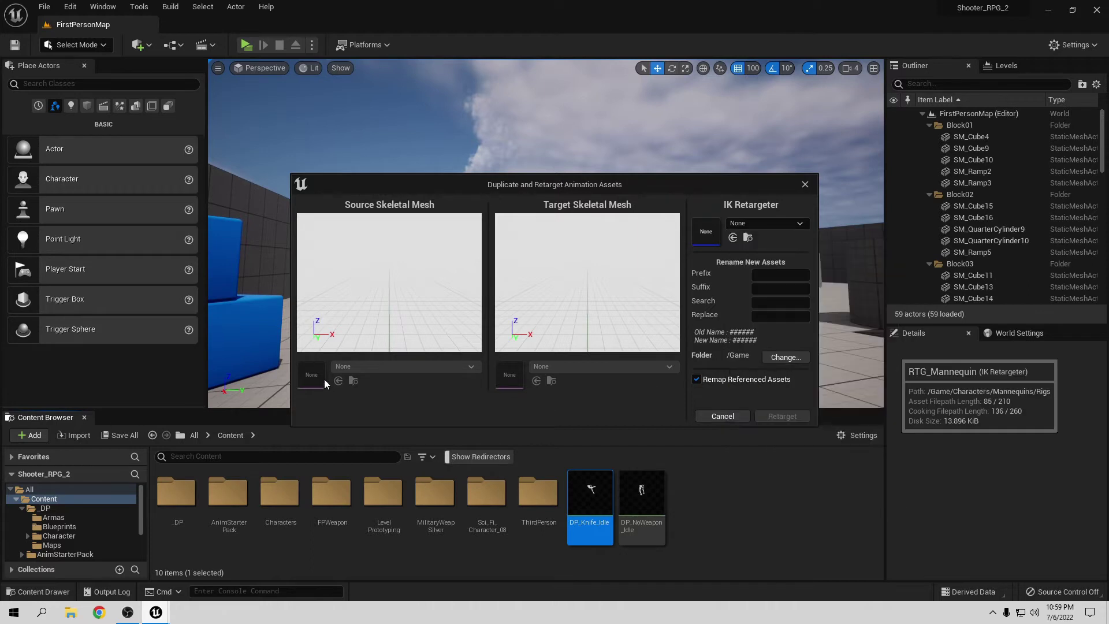
{"action": "left_click", "coordinate": [389, 367]}
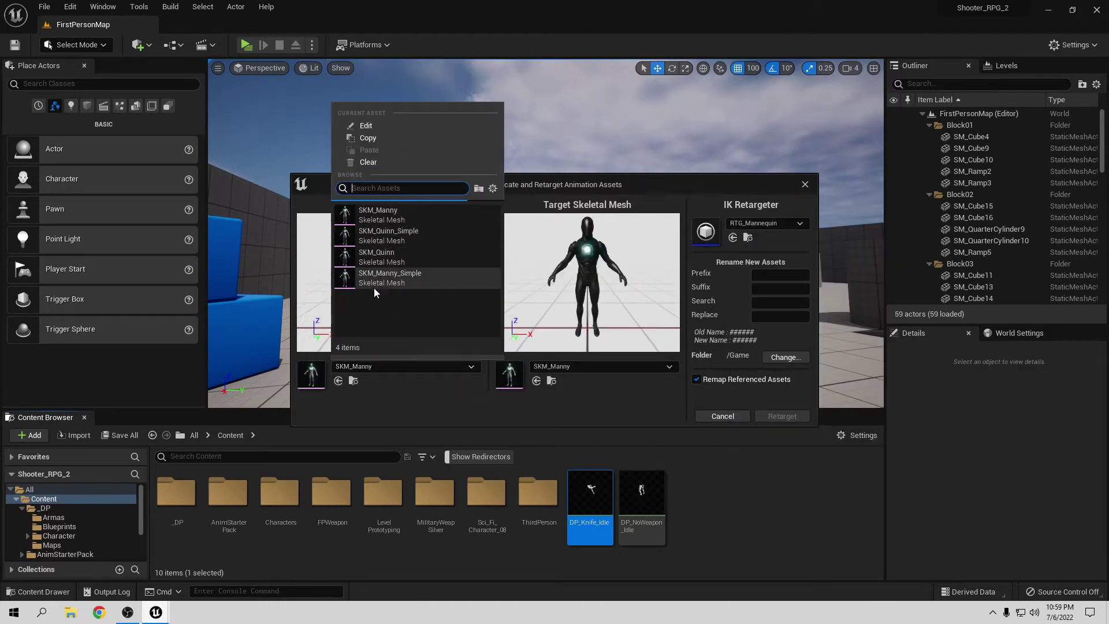
{"action": "left_click", "coordinate": [601, 390]}
{"action": "left_click", "coordinate": [768, 222]}
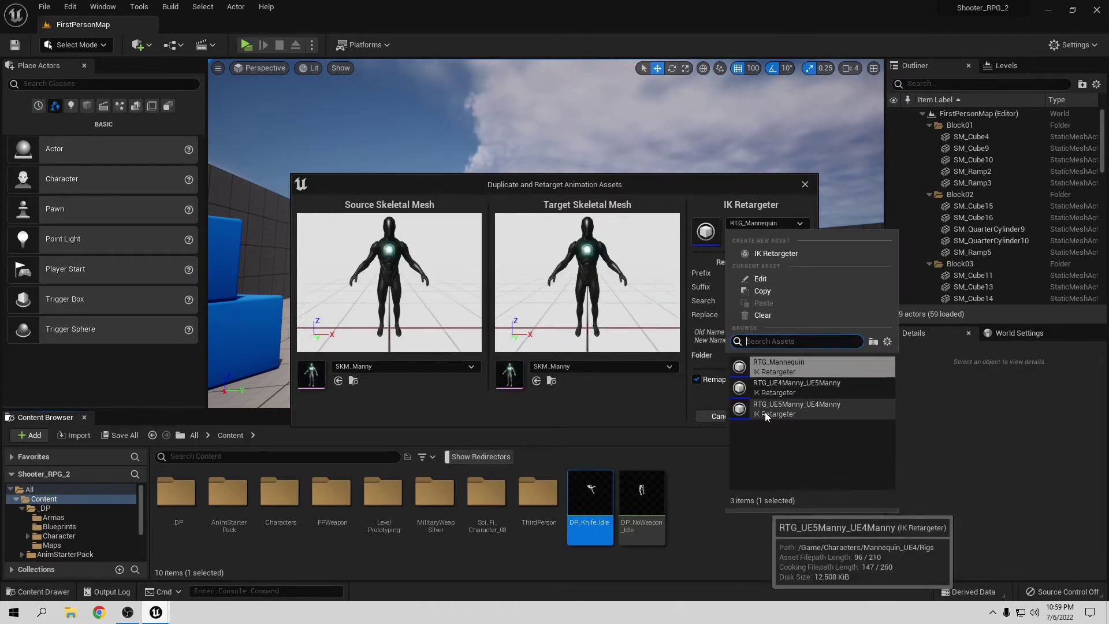
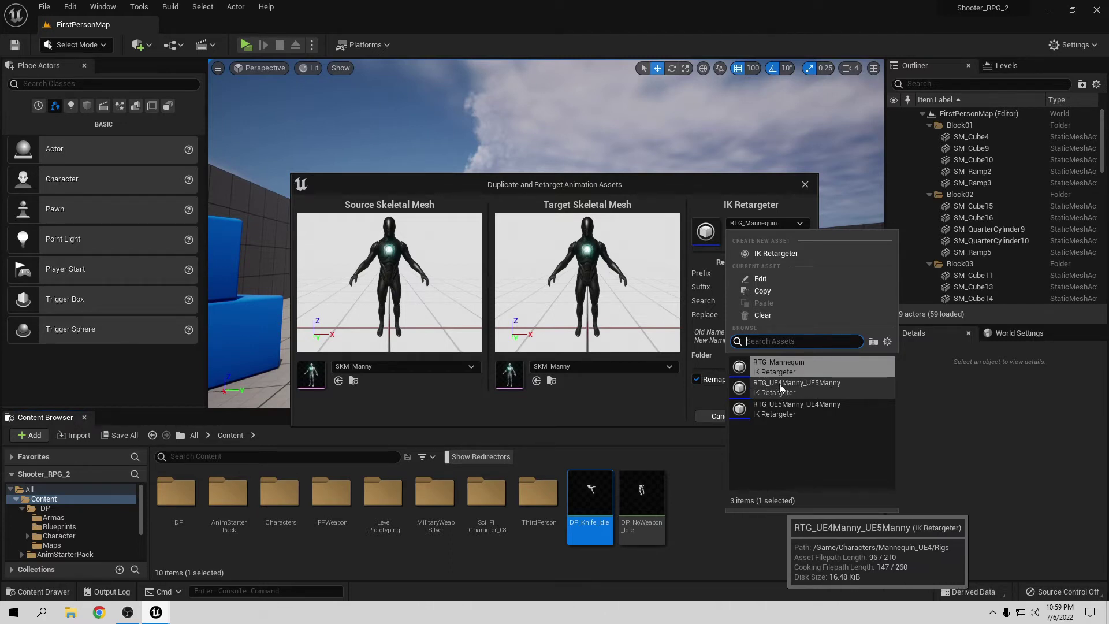
- Choose the RTG_UE4Manny_UE5Manny retargeter and SK_Sci_Fi_Character_08_Full_01 as the target mesh
{"action": "left_click", "coordinate": [807, 386]}
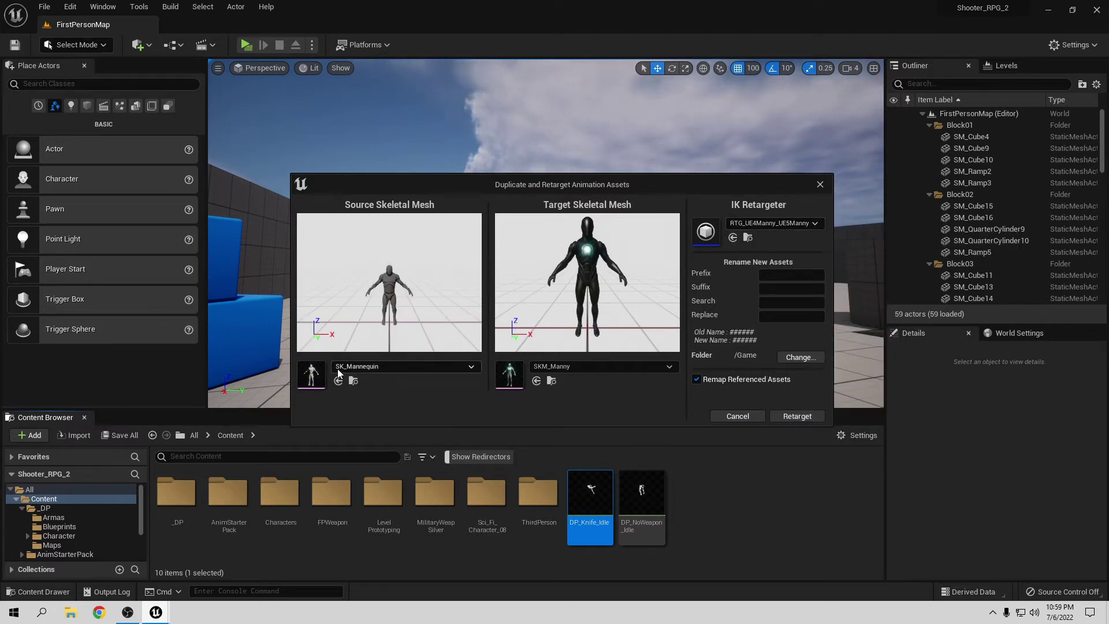
{"action": "left_click", "coordinate": [574, 367]}
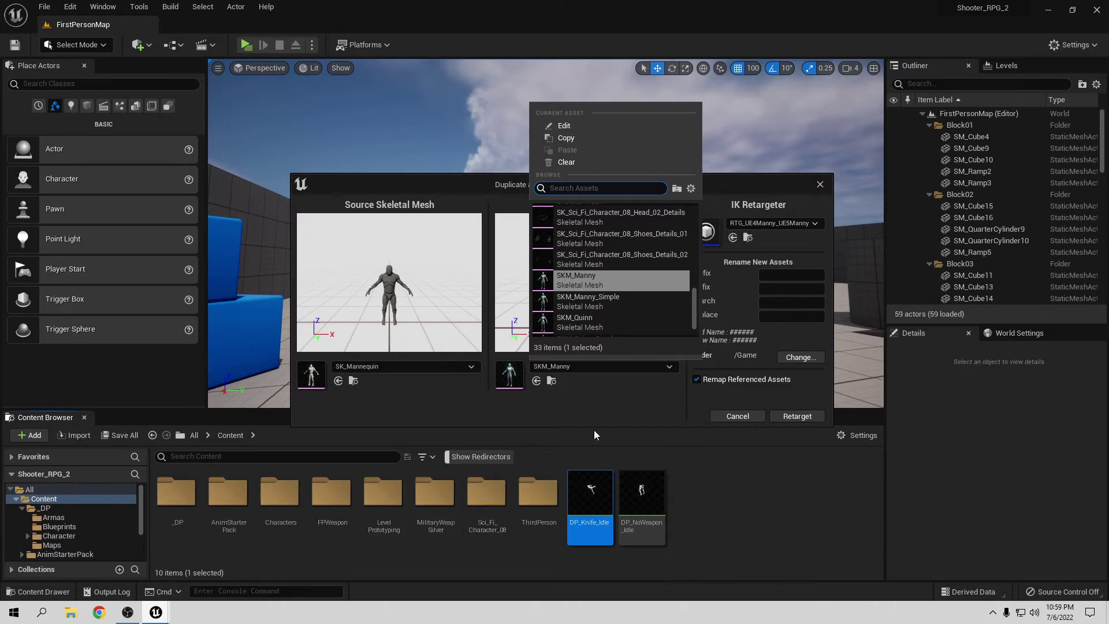
{"action": "scroll", "coordinate": [595, 300], "scroll_direction": "up", "scroll_amount": 3}
{"action": "scroll", "coordinate": [601, 300], "scroll_direction": "up", "scroll_amount": 3}
{"action": "scroll", "coordinate": [602, 300], "scroll_direction": "up", "scroll_amount": 2}
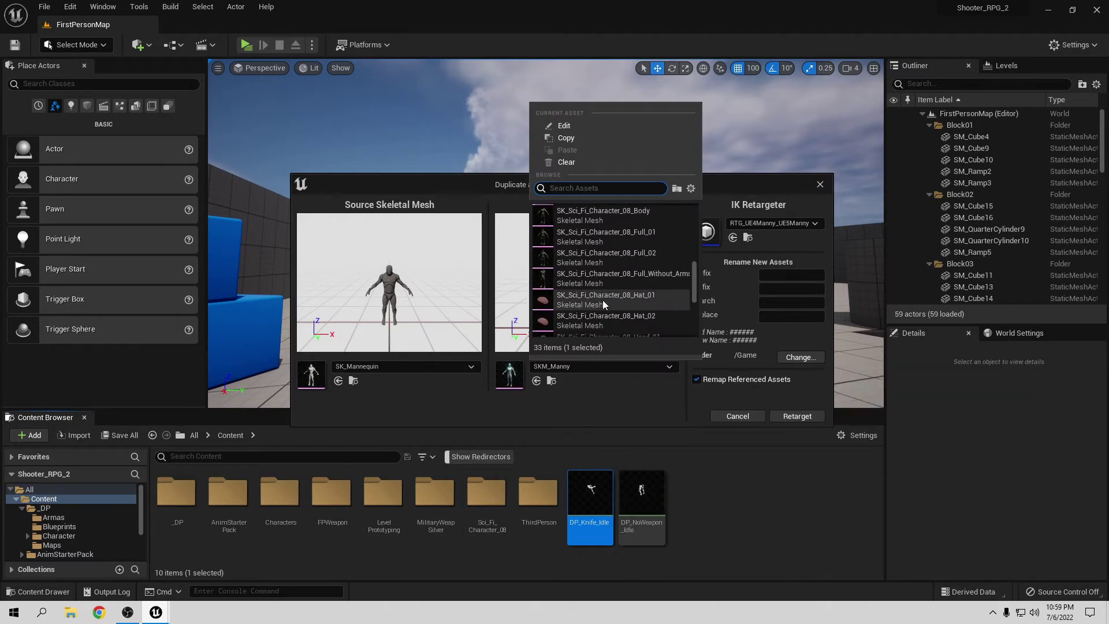
{"action": "scroll", "coordinate": [606, 288], "scroll_direction": "up", "scroll_amount": 1}
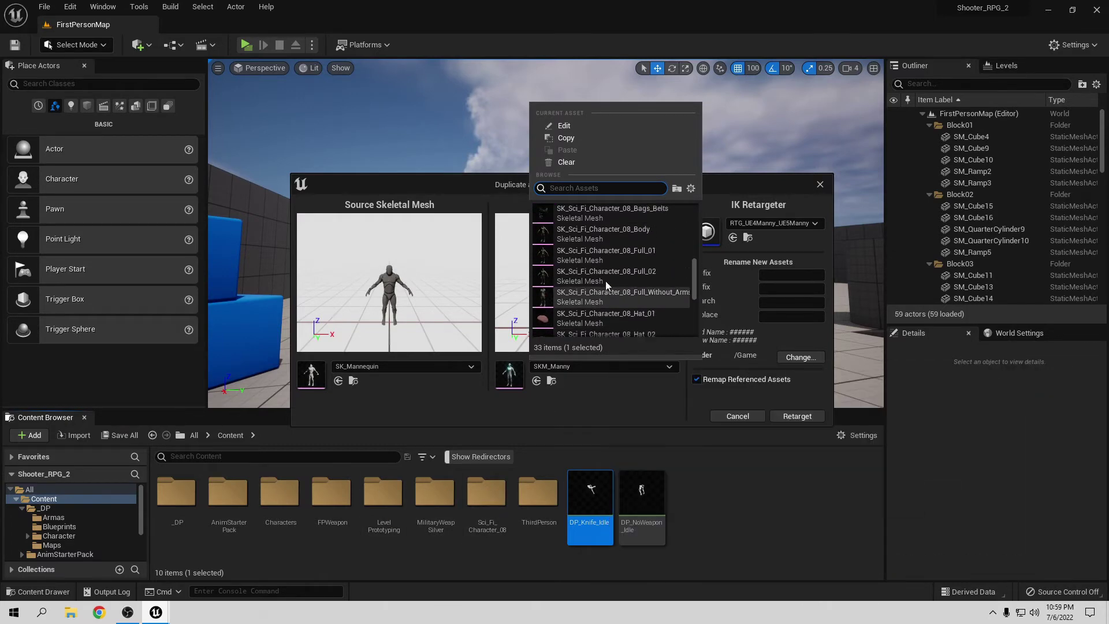
{"action": "left_click", "coordinate": [649, 254]}
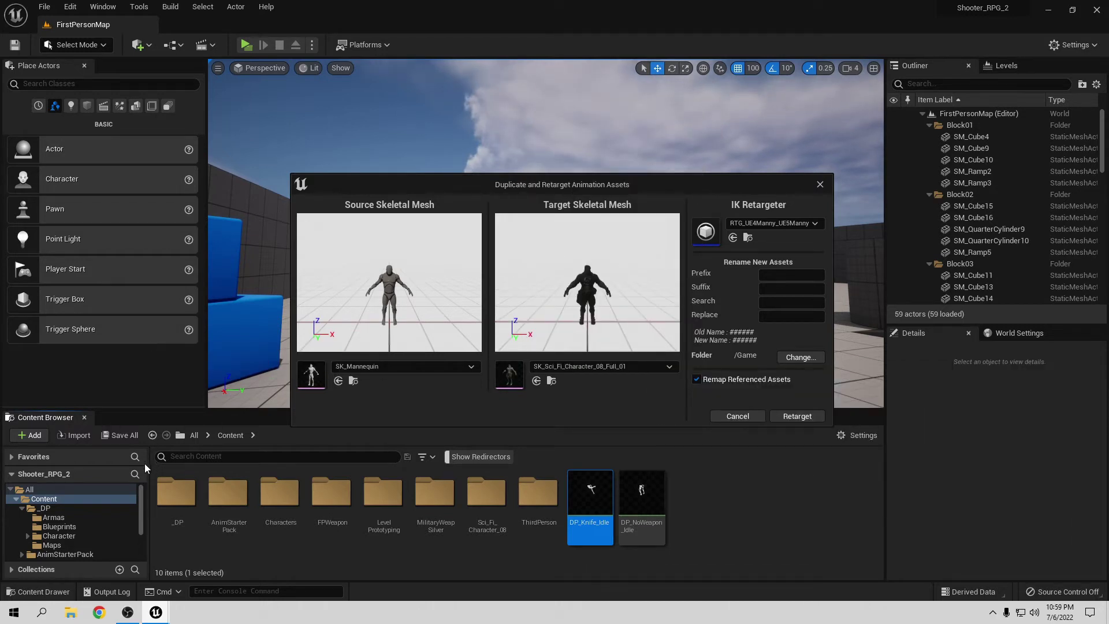
- Check which mesh DP_Character_BP in _DP > Character uses, then close the blueprint
{"action": "double_click", "coordinate": [176, 494]}
{"action": "double_click", "coordinate": [279, 506]}
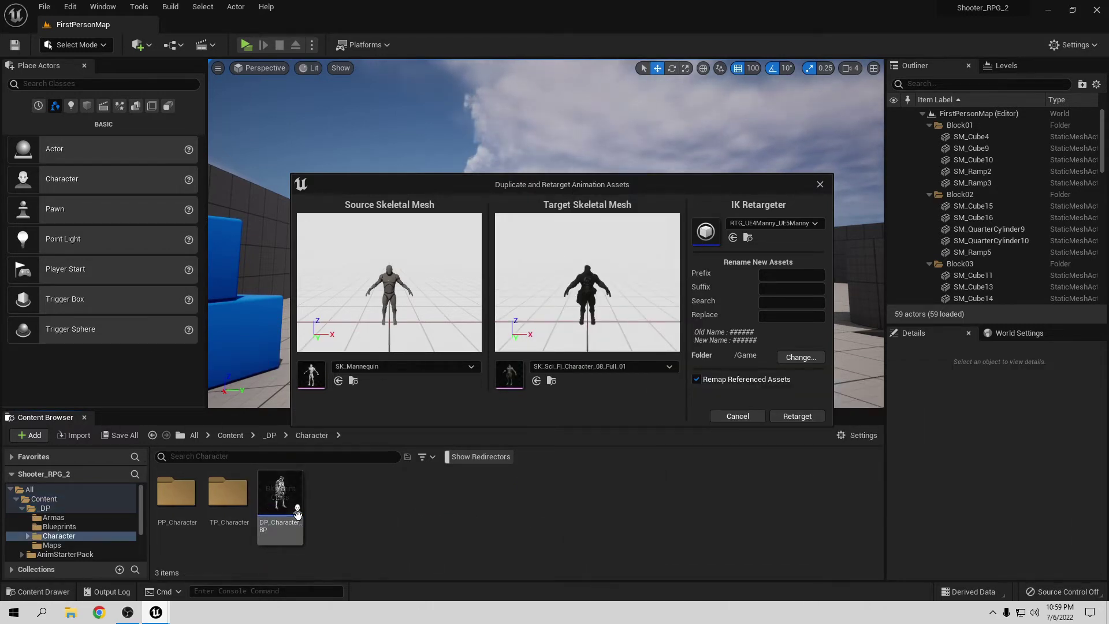
{"action": "double_click", "coordinate": [281, 498]}
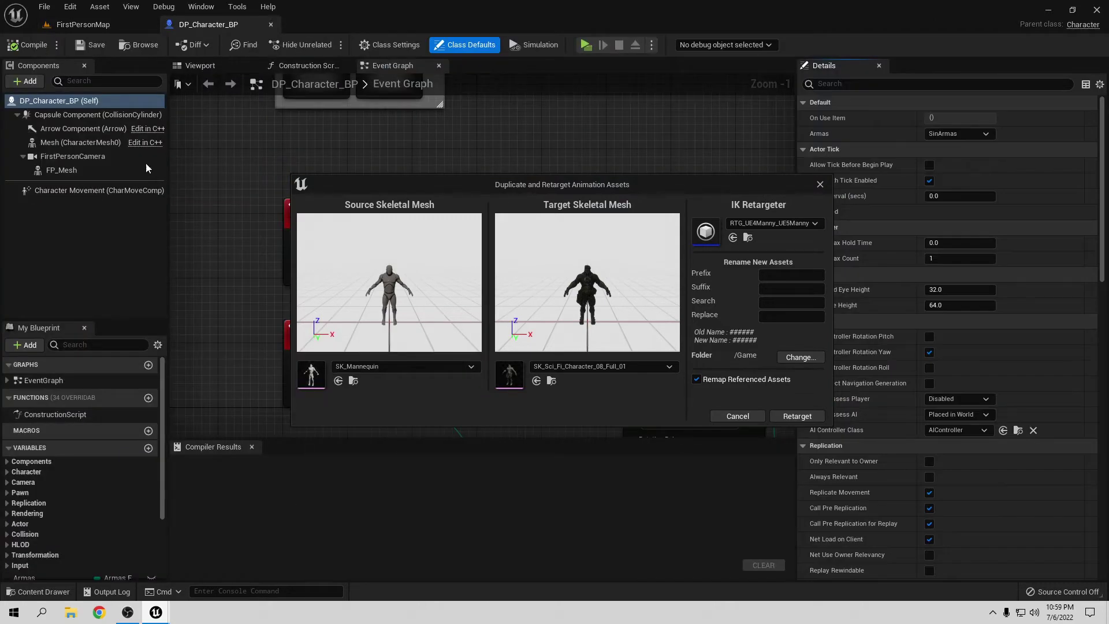
{"action": "left_click", "coordinate": [84, 142]}
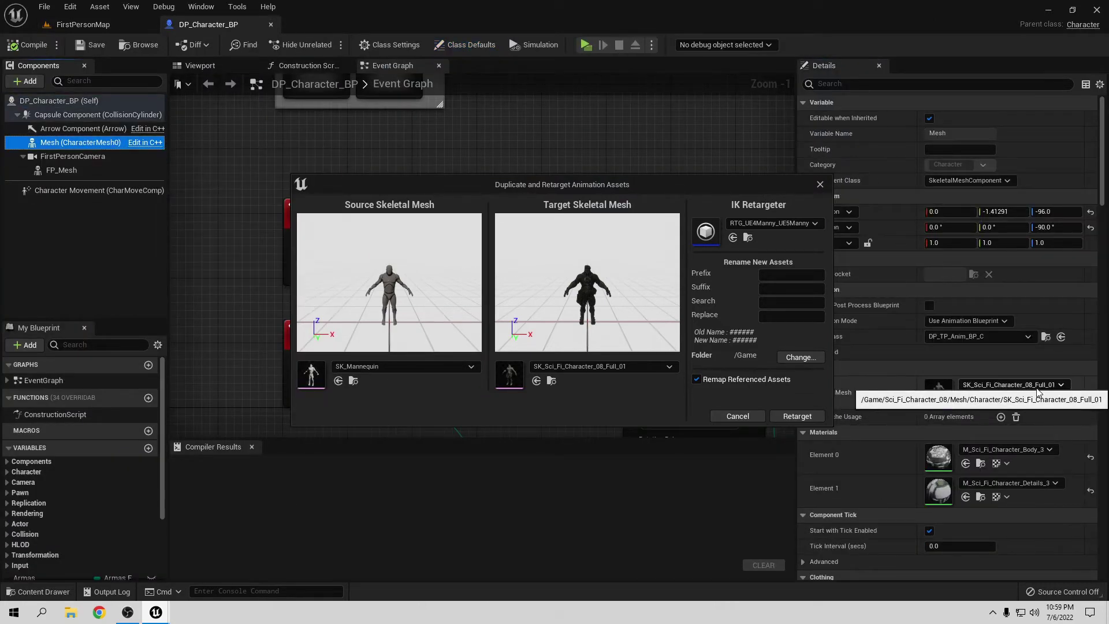
{"action": "left_click", "coordinate": [270, 24]}
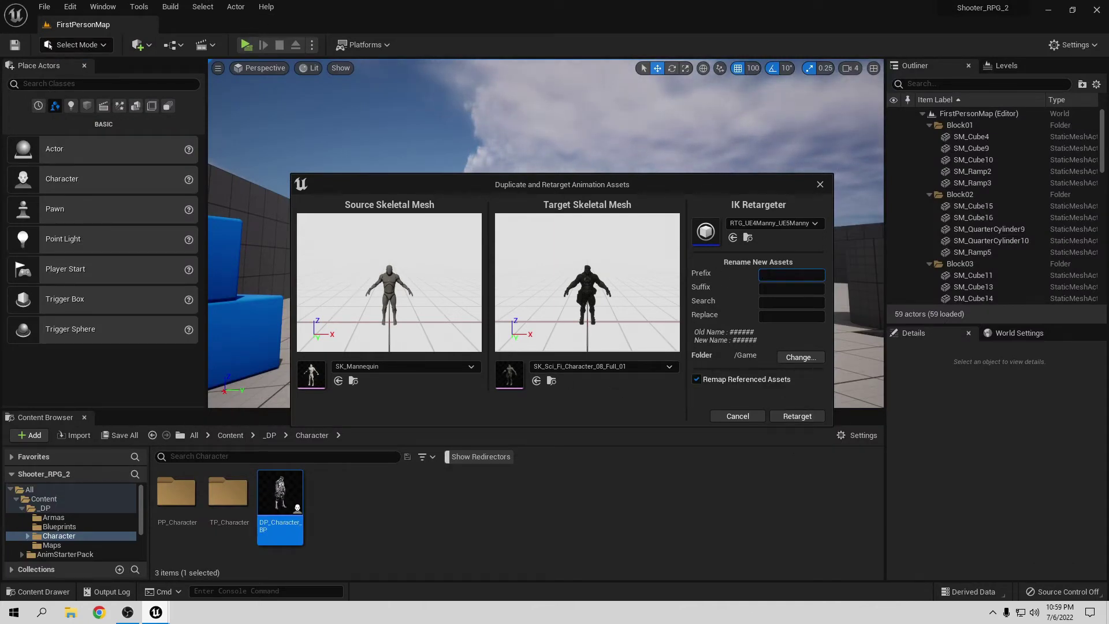
{"action": "type", "text": "TP_"}
- Retarget the knife idle to create TP_DP_Knife_Idle and preview it
{"action": "left_click", "coordinate": [804, 419]}
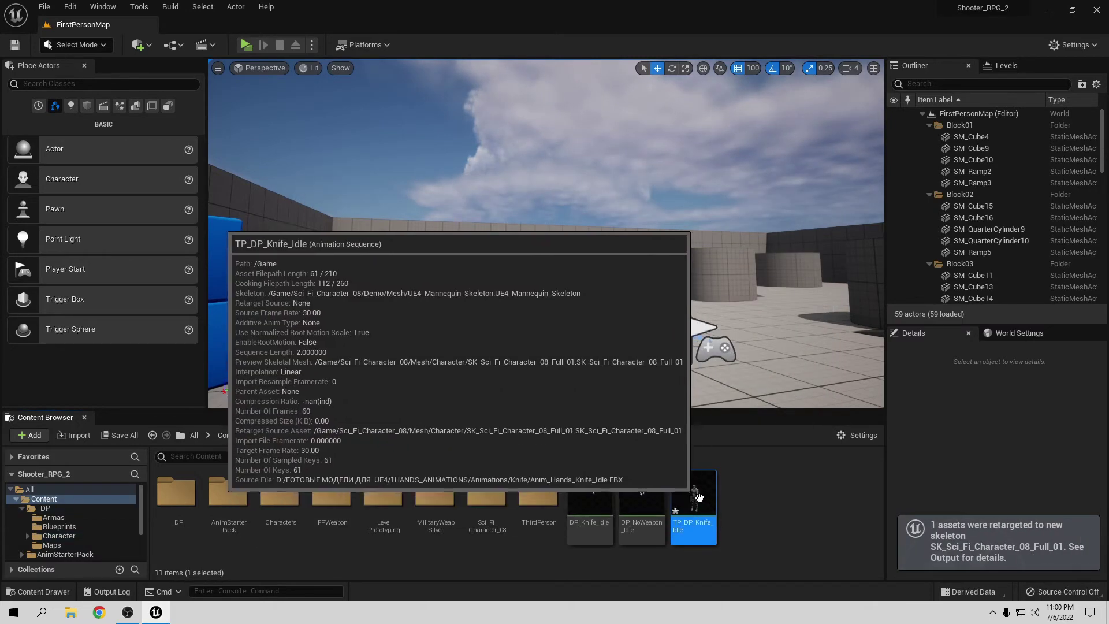
{"action": "double_click", "coordinate": [702, 500]}
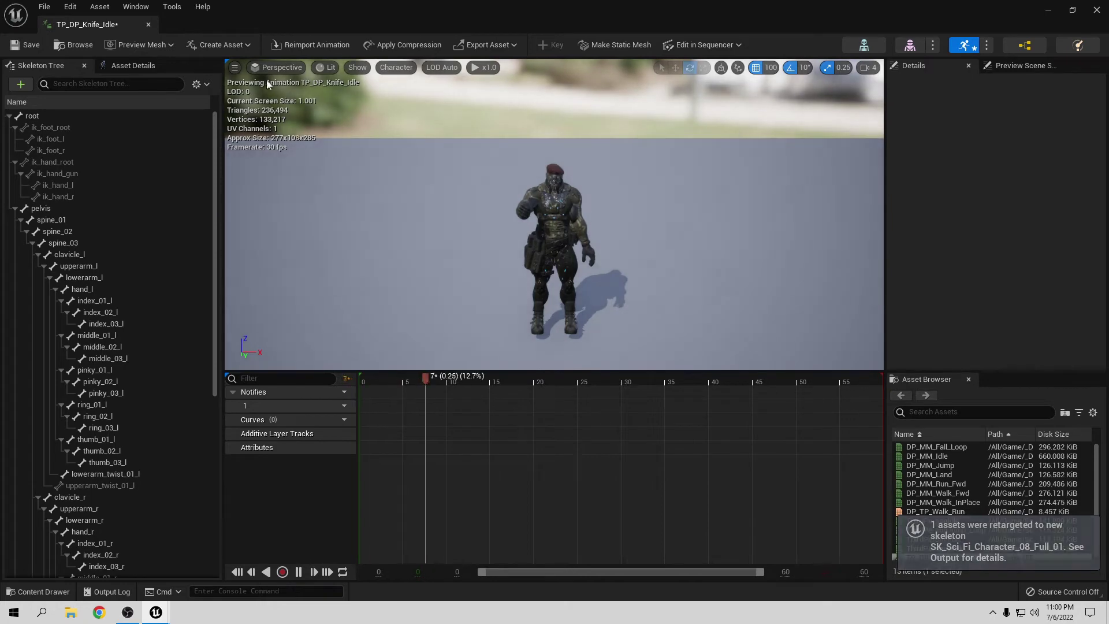
{"action": "left_click", "coordinate": [148, 25]}
- Start Duplicate and Retarget on DP_NoWeapon_Idle with the RTG_UE4Manny_UE5Manny retargeter
{"action": "mouse_move", "coordinate": [676, 526]}
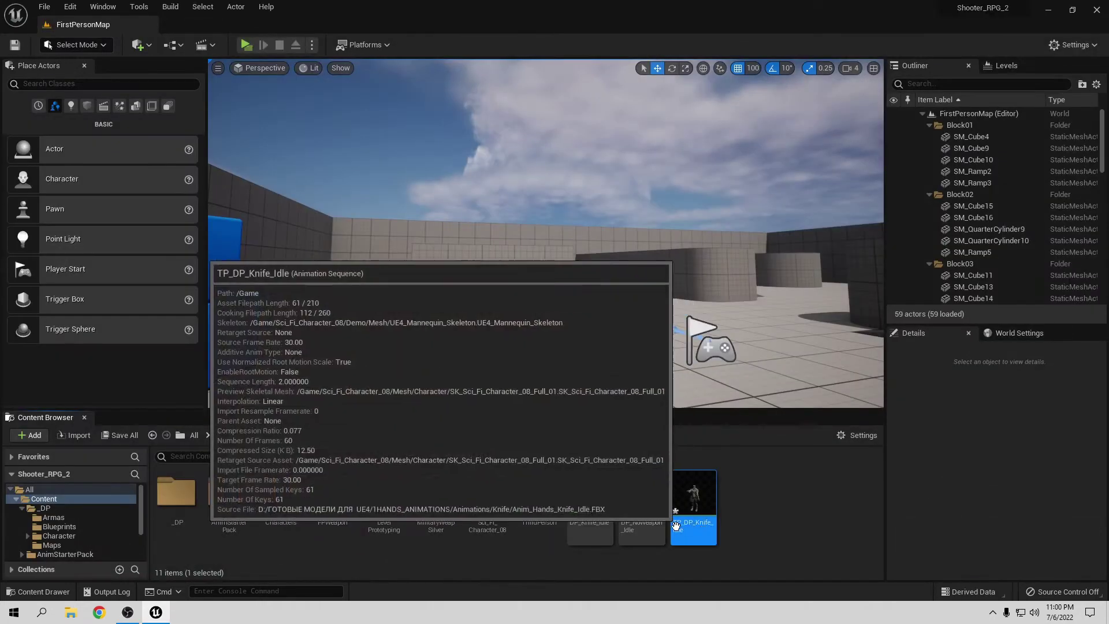
{"action": "left_click", "coordinate": [641, 497]}
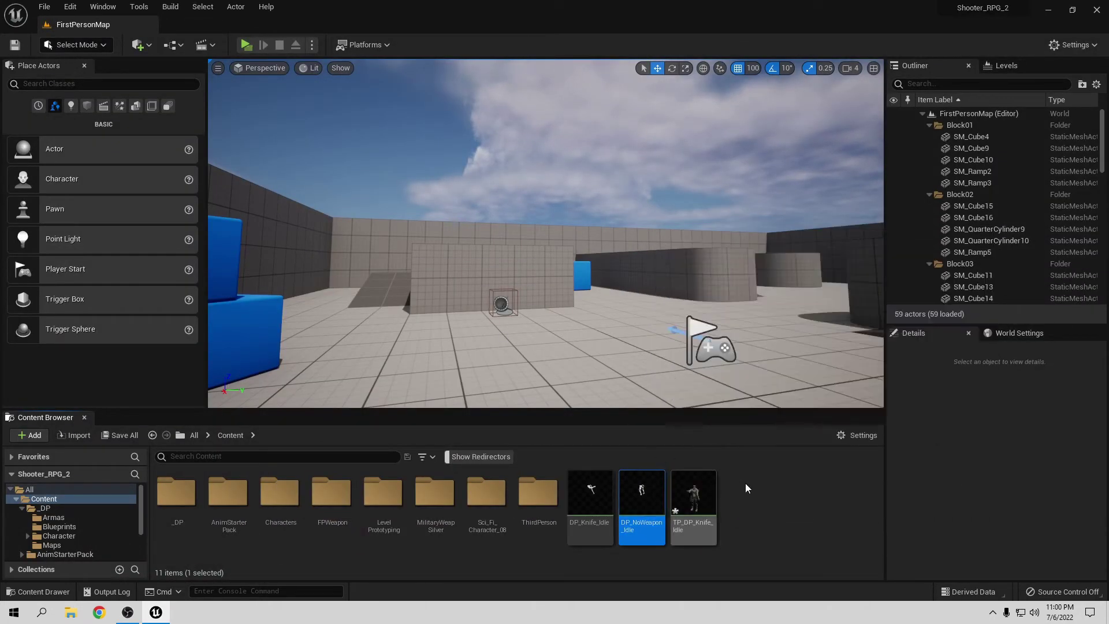
{"action": "right_click", "coordinate": [641, 502]}
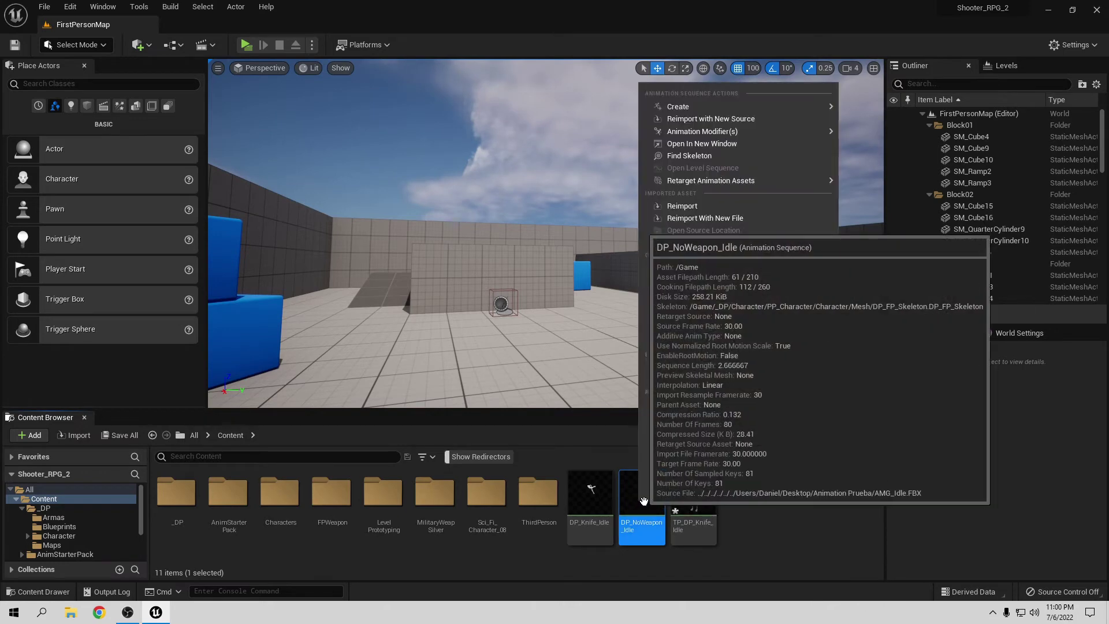
{"action": "mouse_move", "coordinate": [669, 184]}
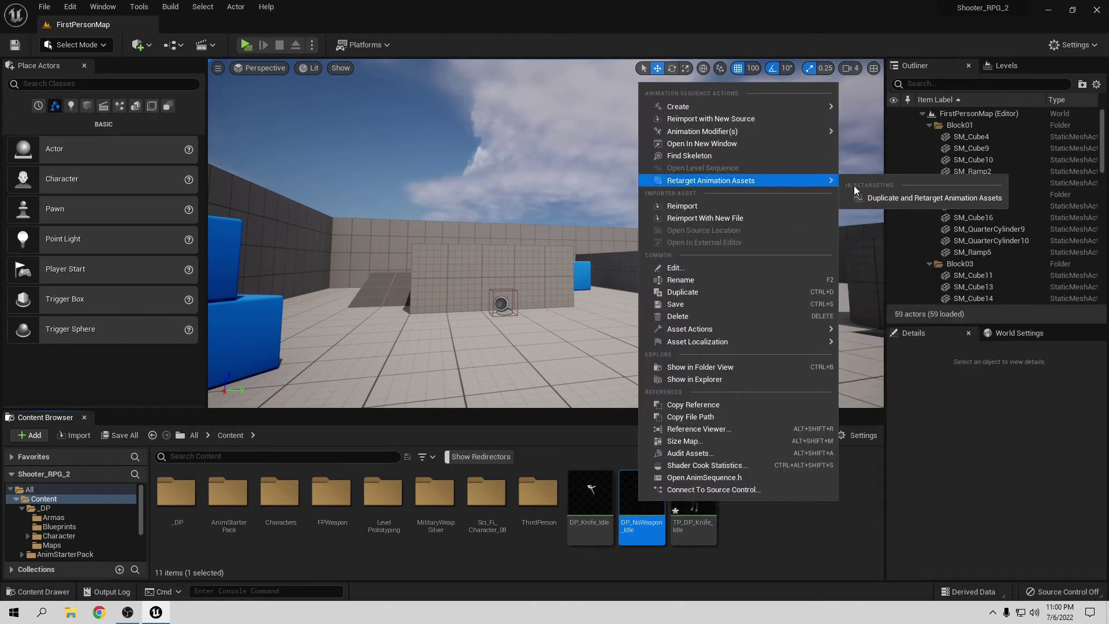
{"action": "left_click", "coordinate": [912, 197]}
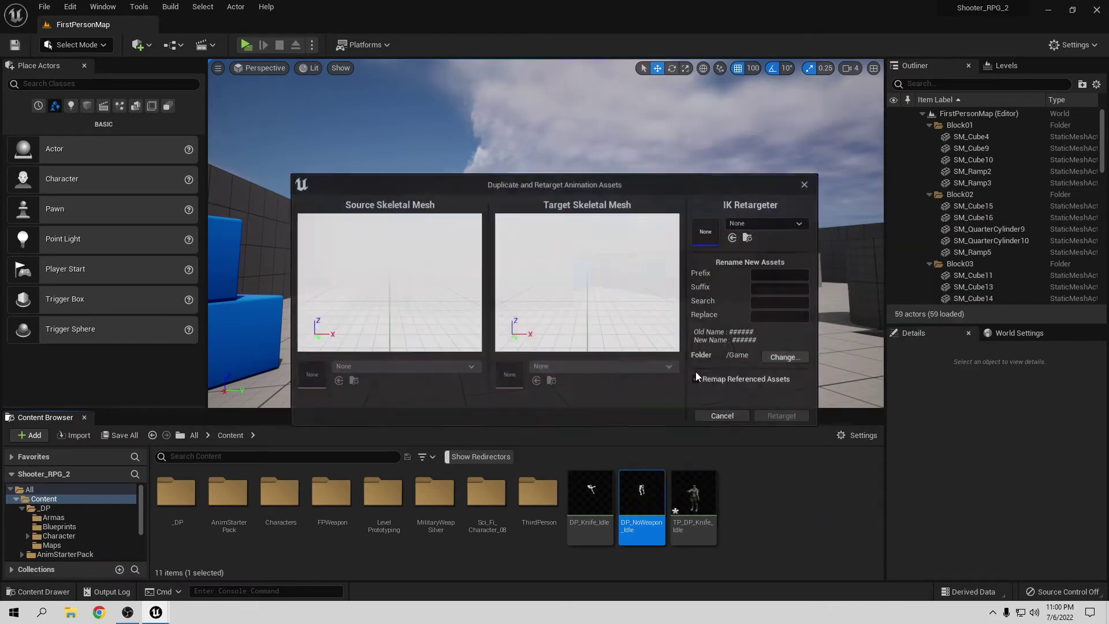
{"action": "left_click", "coordinate": [748, 223]}
{"action": "left_click", "coordinate": [775, 375]}
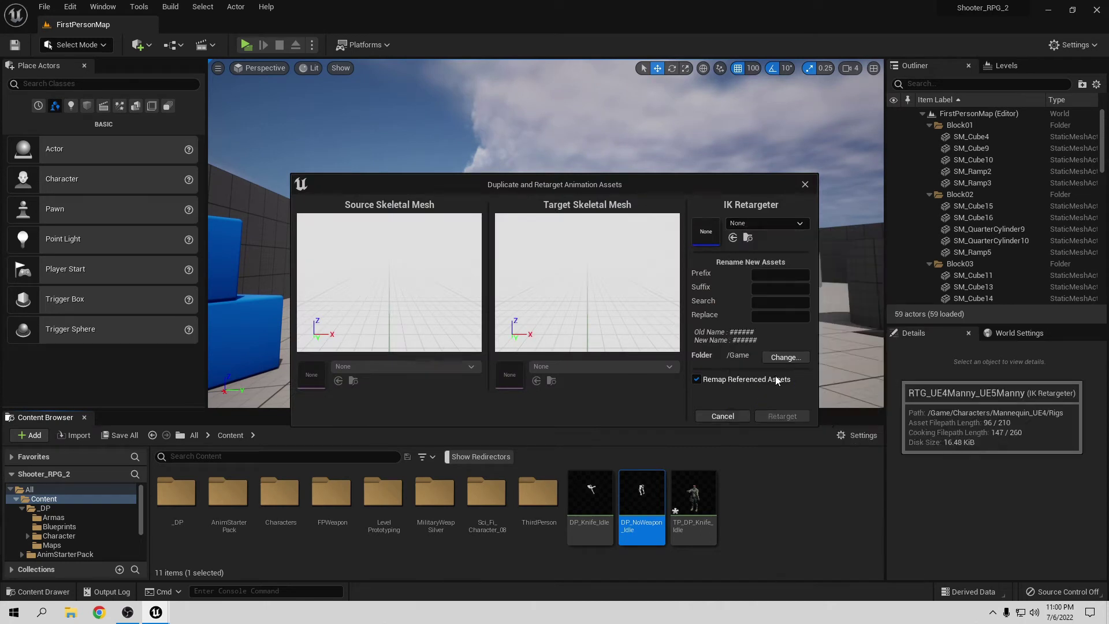
- Target SK_Sci_Fi_Character_08_Full_01 and retarget the no-weapon idle onto it
{"action": "left_click", "coordinate": [597, 366]}
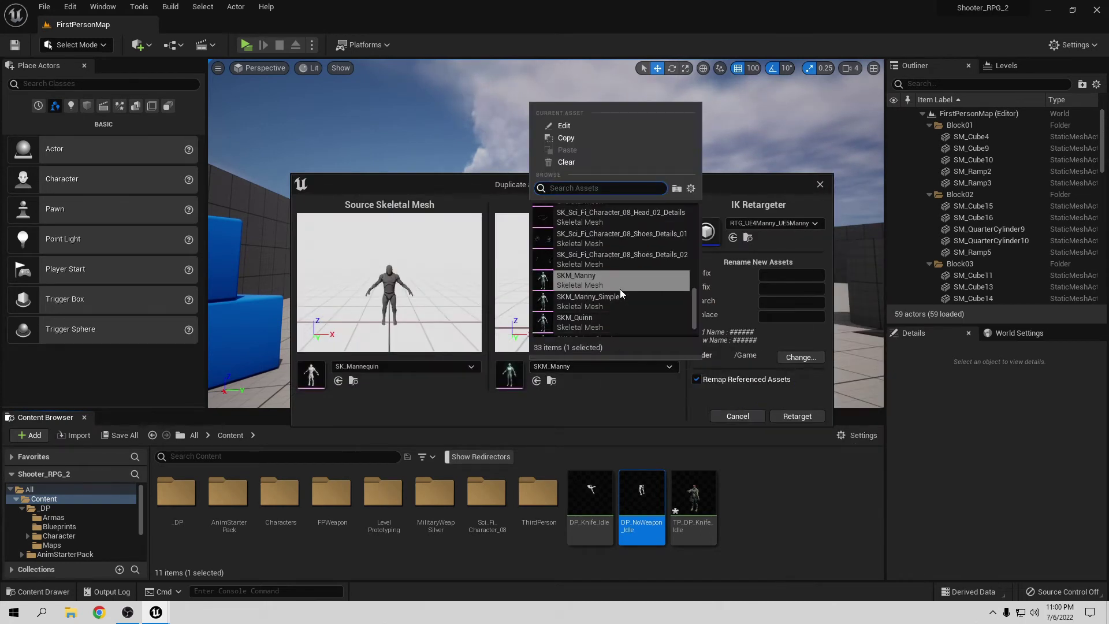
{"action": "scroll", "coordinate": [621, 287], "scroll_direction": "up", "scroll_amount": 2}
{"action": "scroll", "coordinate": [622, 286], "scroll_direction": "up", "scroll_amount": 2}
{"action": "scroll", "coordinate": [622, 286], "scroll_direction": "up", "scroll_amount": 2}
{"action": "scroll", "coordinate": [622, 286], "scroll_direction": "up", "scroll_amount": 2}
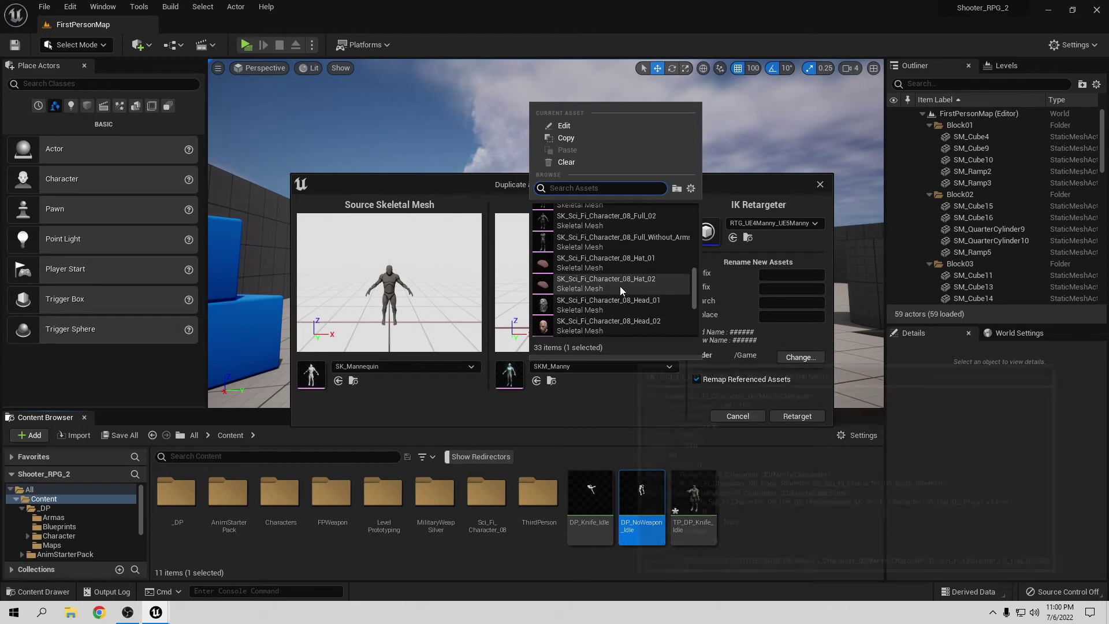
{"action": "left_click", "coordinate": [639, 218]}
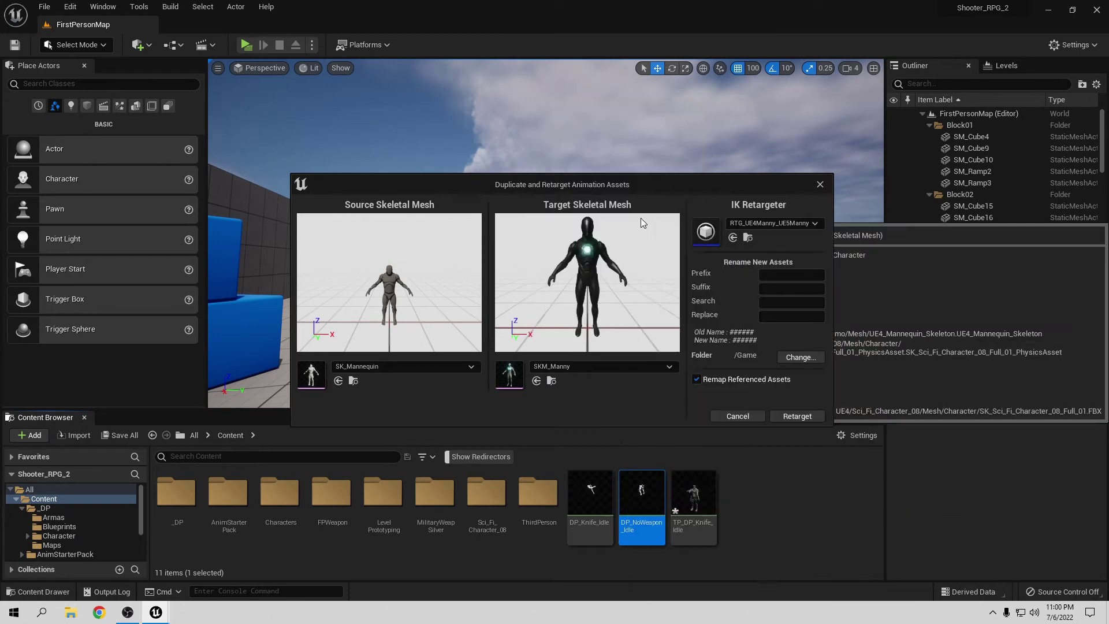
{"action": "left_click", "coordinate": [786, 415]}
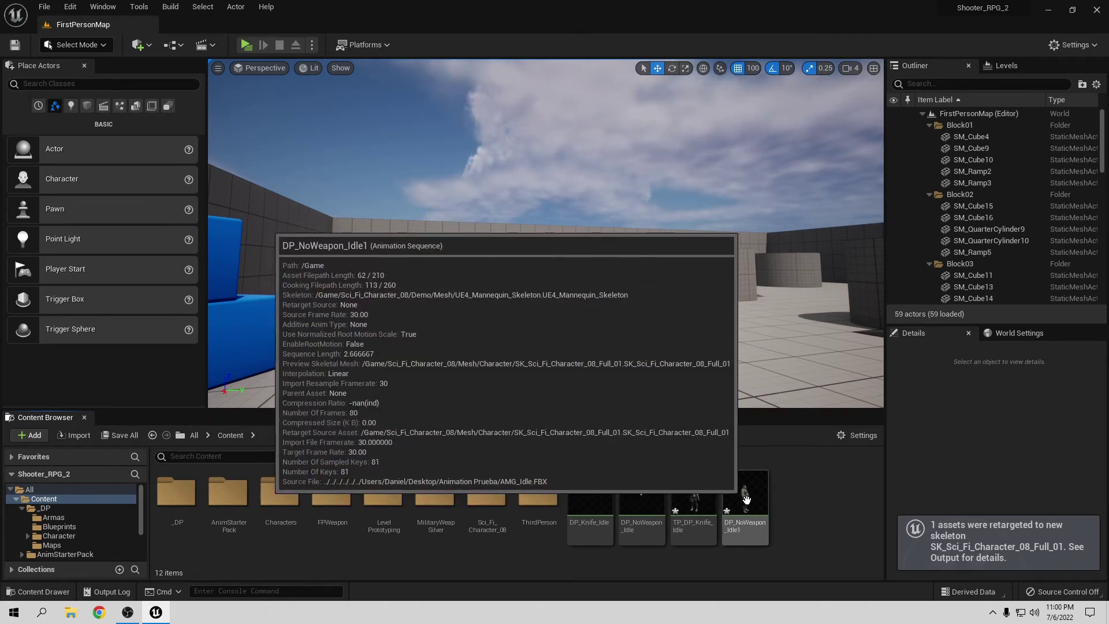
- Key DP_NoWeapon_Idle1's root bone at frame 0, rotated to face forward, then close it
{"action": "double_click", "coordinate": [745, 499]}
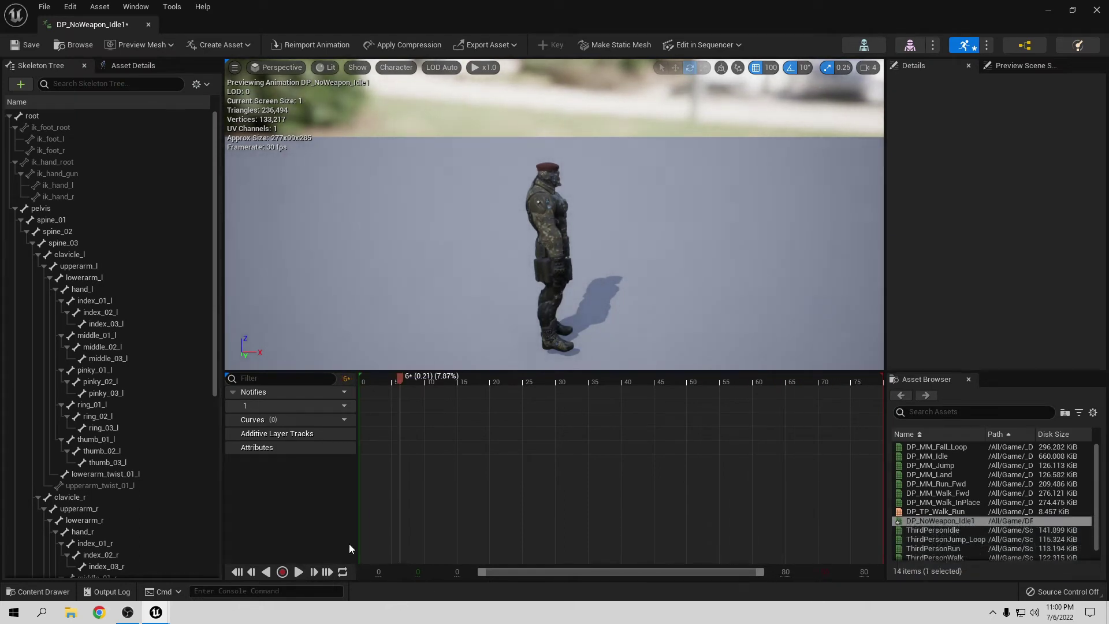
{"action": "left_click_drag", "start_coordinate": [403, 377], "coordinate": [355, 381]}
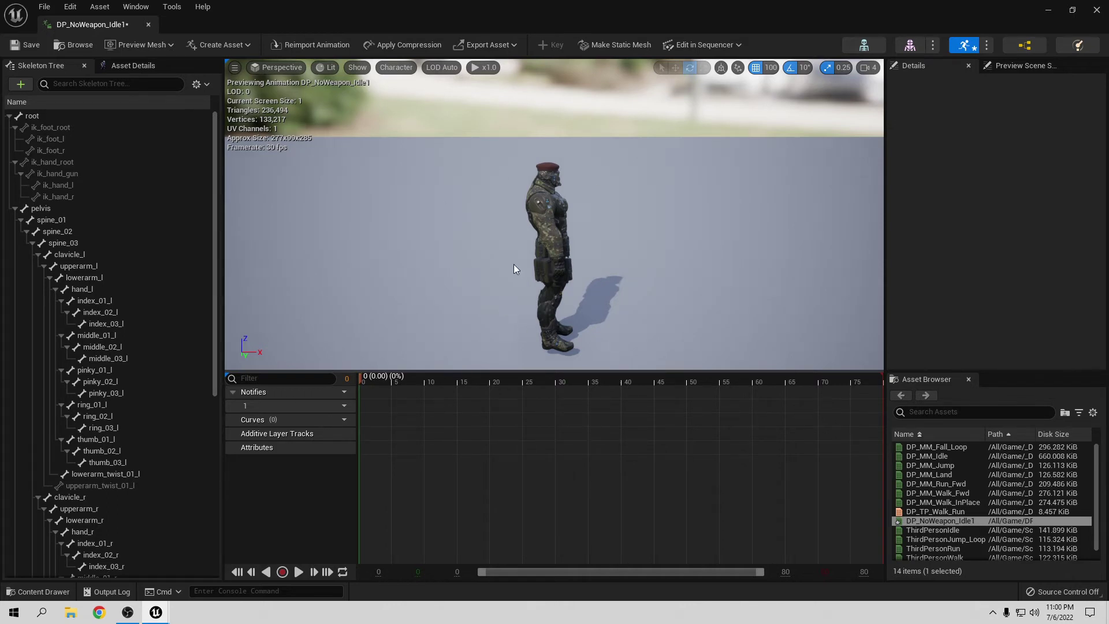
{"action": "left_click", "coordinate": [32, 115]}
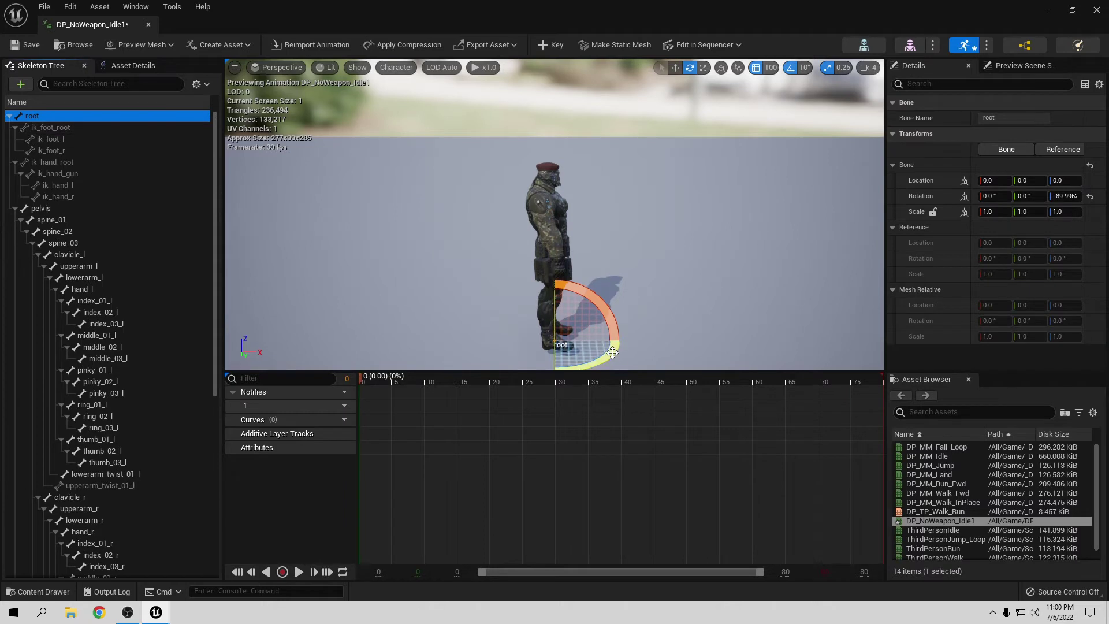
{"action": "left_click_drag", "start_coordinate": [612, 353], "coordinate": [592, 318]}
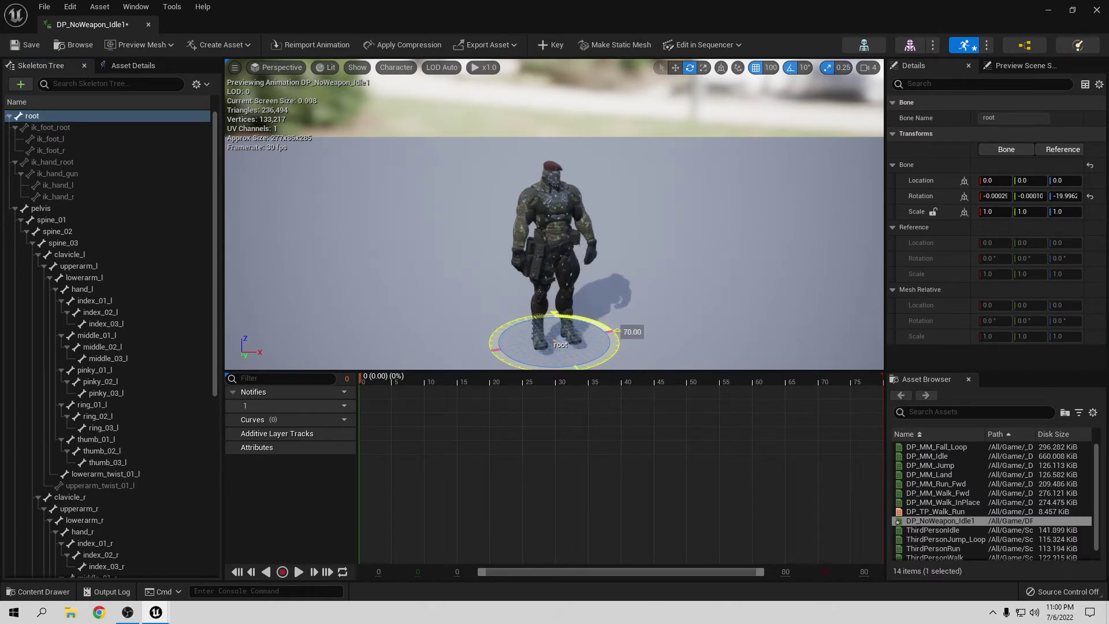
{"action": "left_click_drag", "start_coordinate": [598, 323], "coordinate": [621, 341]}
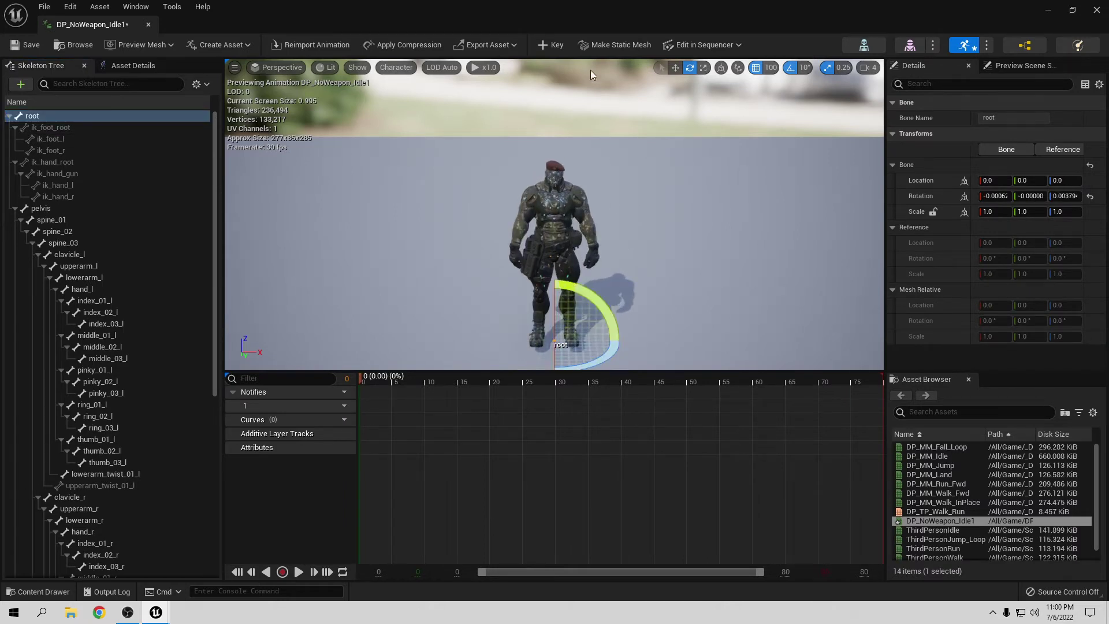
{"action": "left_click", "coordinate": [552, 44]}
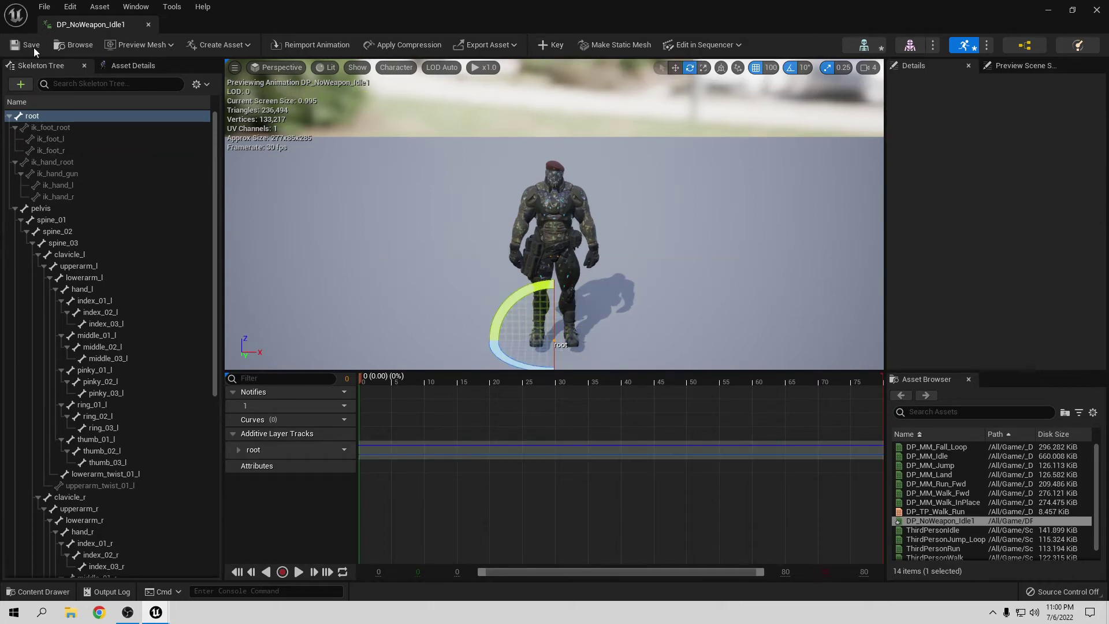
{"action": "left_click", "coordinate": [148, 25]}
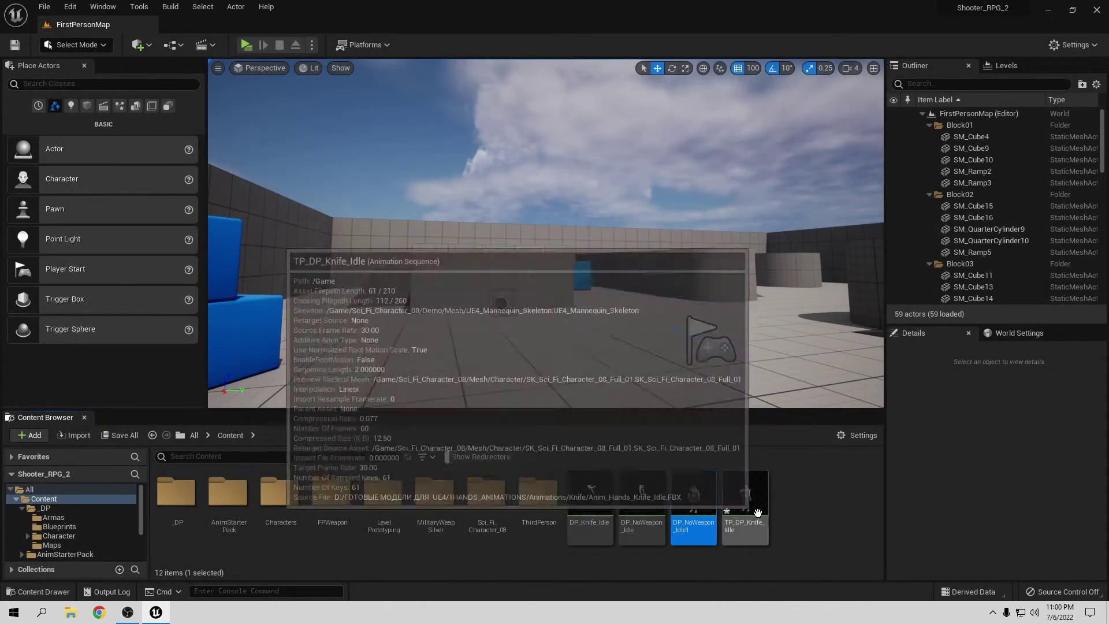
- Save the new unsaved animation assets
{"action": "left_click", "coordinate": [635, 560]}
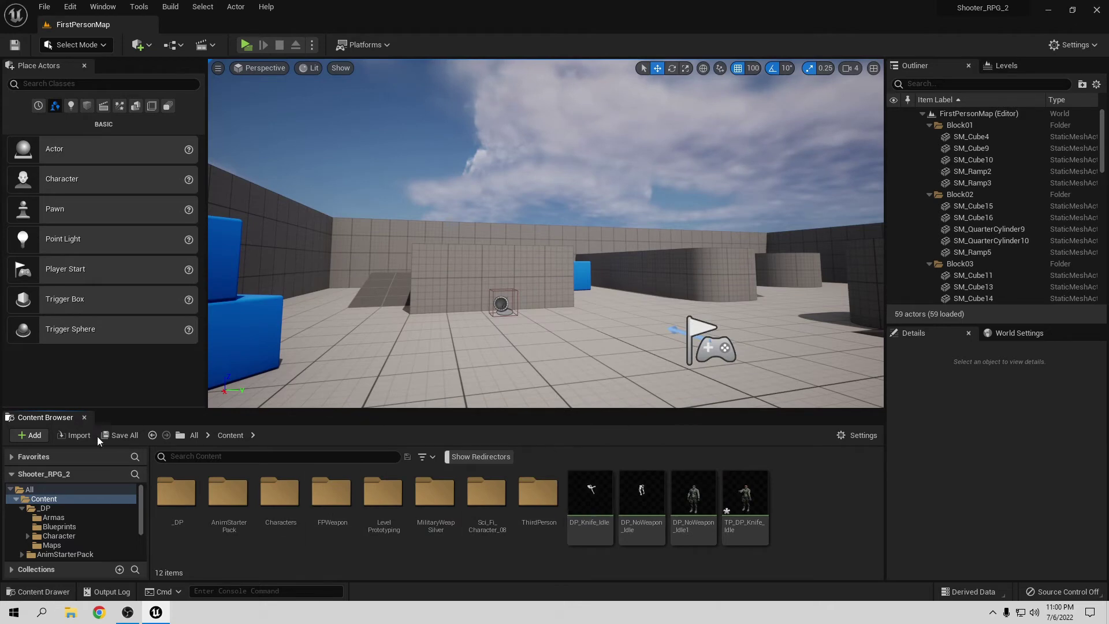
{"action": "left_click", "coordinate": [119, 436]}
{"action": "left_click", "coordinate": [646, 436]}
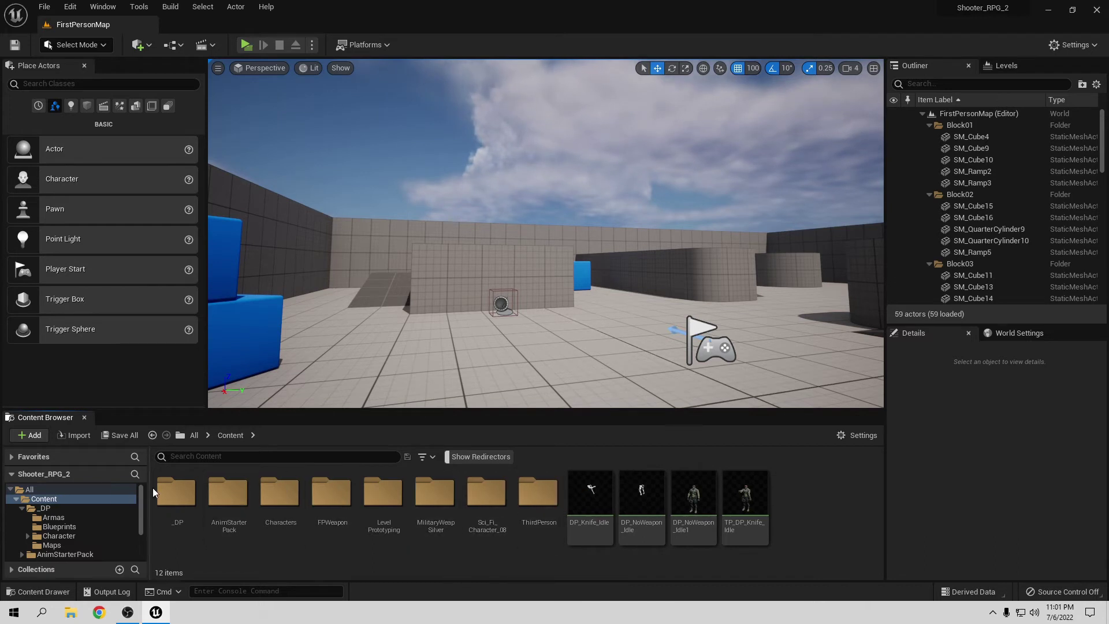
- Browse to the _DP > Character > TP_Character folder
{"action": "left_click", "coordinate": [172, 505]}
{"action": "double_click", "coordinate": [171, 504]}
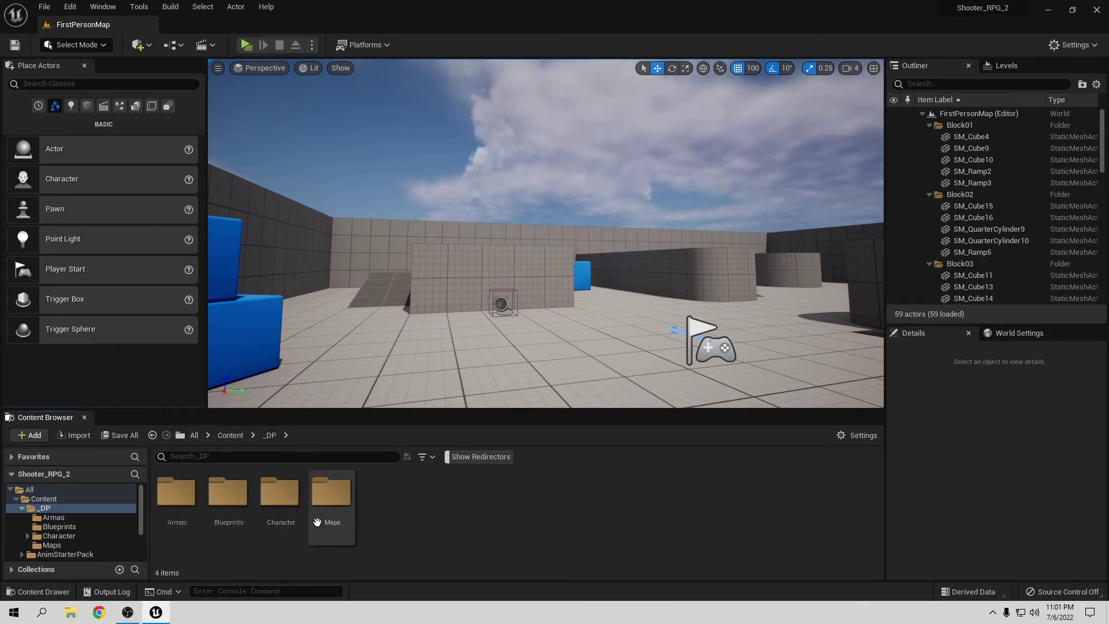
{"action": "left_click", "coordinate": [281, 507]}
{"action": "double_click", "coordinate": [281, 507]}
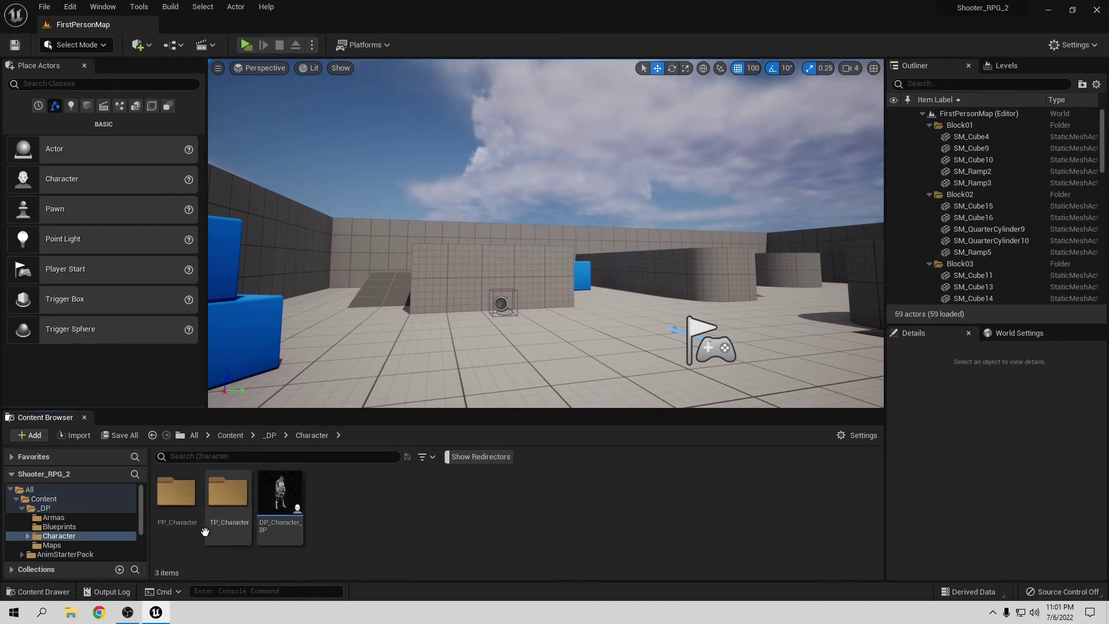
{"action": "double_click", "coordinate": [229, 497]}
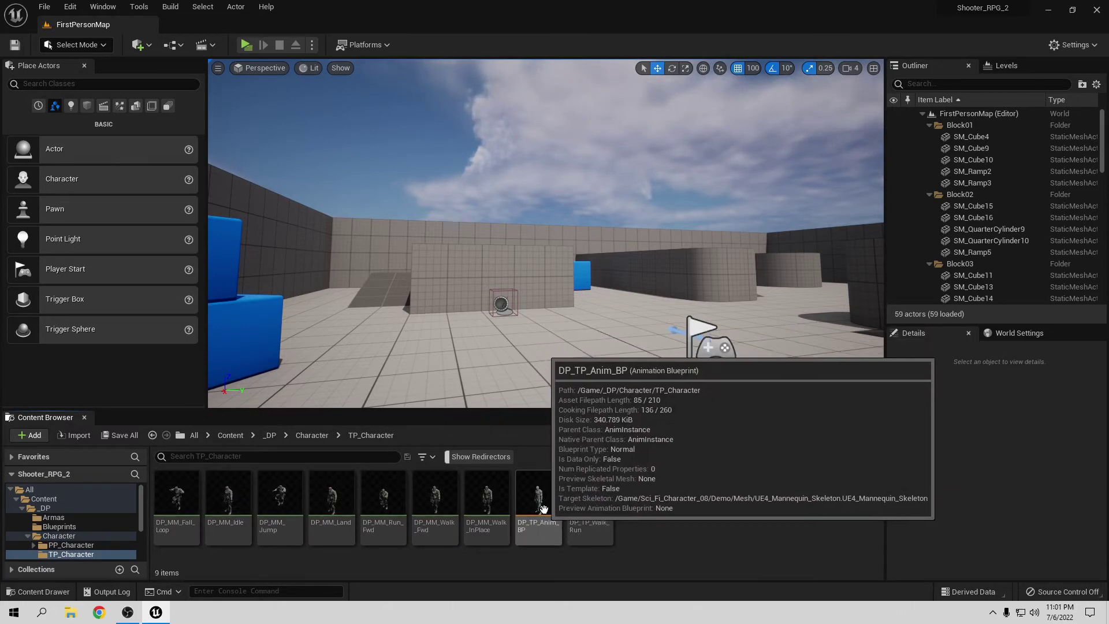
- Open DP_TP_Anim_BP and center its AnimGraph nodes
{"action": "double_click", "coordinate": [545, 498]}
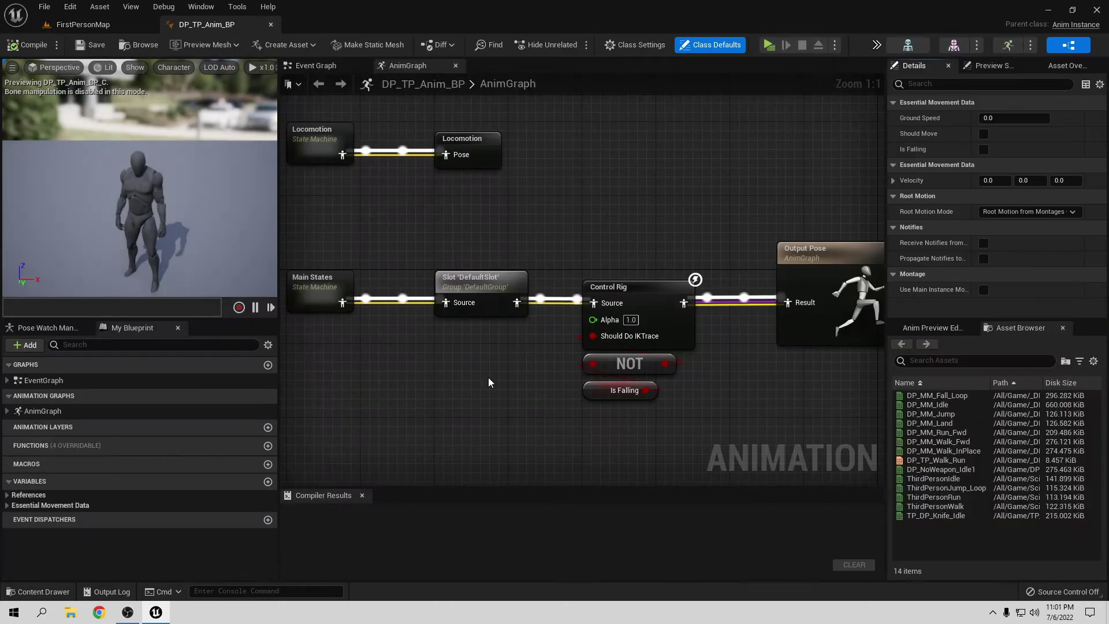
{"action": "mouse_move", "coordinate": [492, 385]}
{"action": "right_mouse_down"}
{"action": "mouse_move", "coordinate": [532, 368]}
{"action": "mouse_move", "coordinate": [559, 401]}
{"action": "right_mouse_up"}
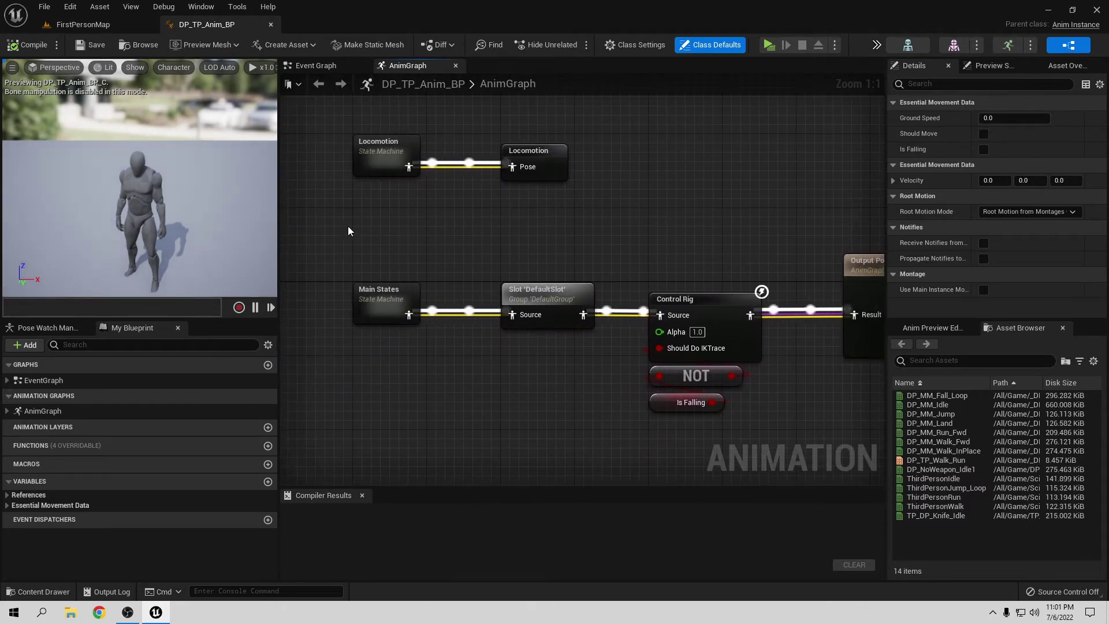
{"action": "right_click_drag", "start_coordinate": [499, 280], "coordinate": [508, 262]}
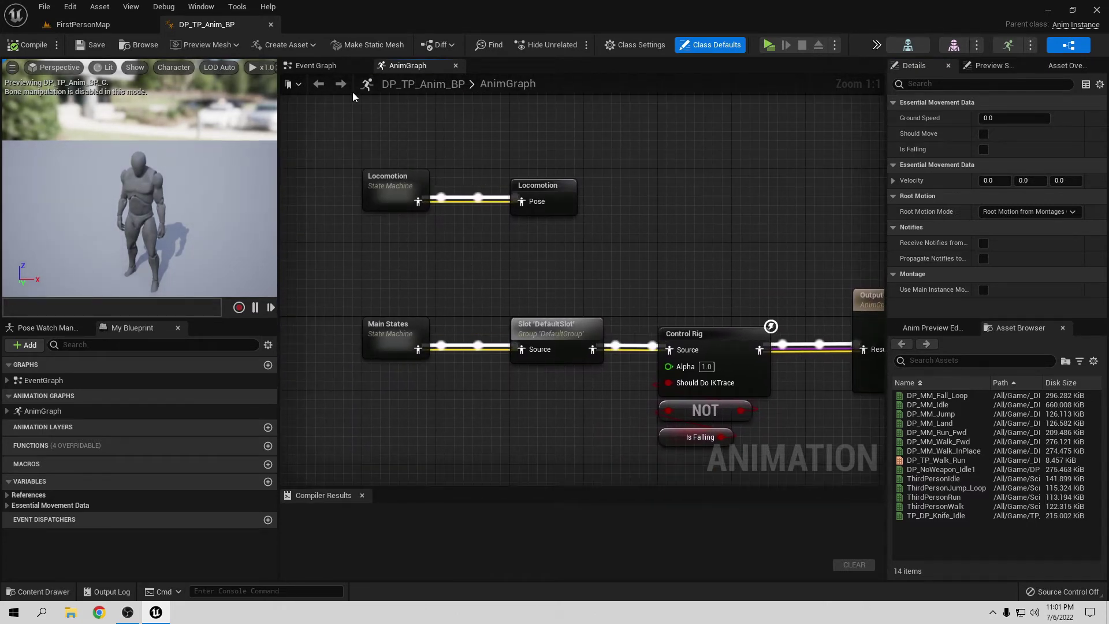
- Bring Event Blueprint Initialize Animation and the Cast To Character node into view in the Event Graph
{"action": "left_click", "coordinate": [316, 65]}
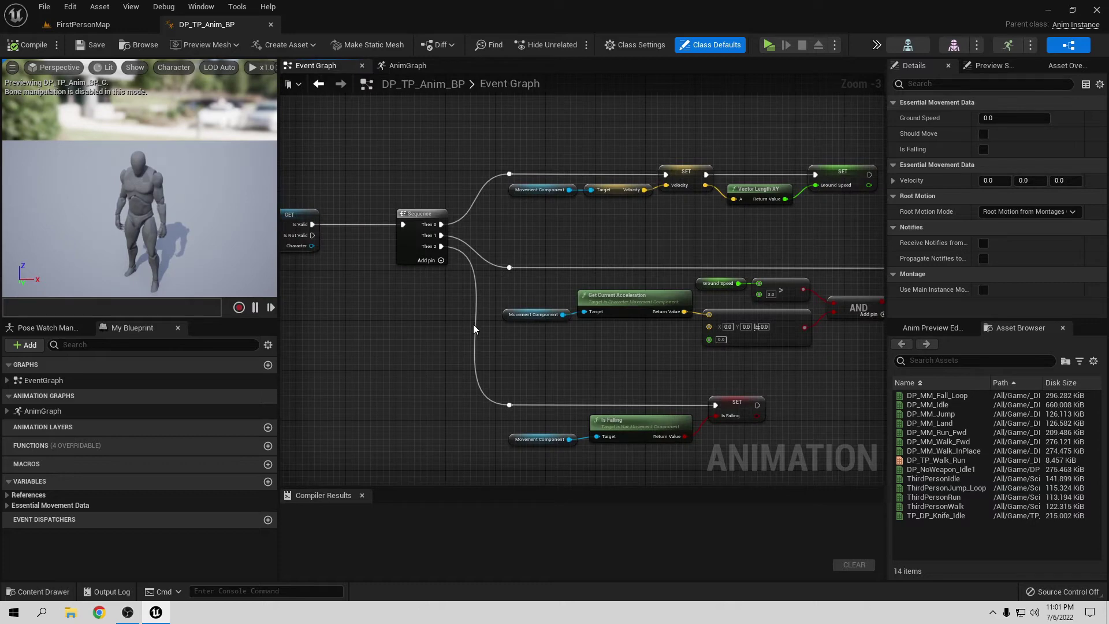
{"action": "scroll", "coordinate": [472, 332], "scroll_direction": "up", "scroll_amount": 3}
{"action": "mouse_move", "coordinate": [444, 251]}
{"action": "right_mouse_down"}
{"action": "mouse_move", "coordinate": [625, 315]}
{"action": "mouse_move", "coordinate": [336, 360]}
{"action": "mouse_move", "coordinate": [294, 291]}
{"action": "right_mouse_up"}
{"action": "mouse_move", "coordinate": [583, 217]}
{"action": "right_mouse_down"}
{"action": "mouse_move", "coordinate": [581, 368]}
{"action": "mouse_move", "coordinate": [611, 201]}
{"action": "mouse_move", "coordinate": [661, 310]}
{"action": "right_mouse_up"}
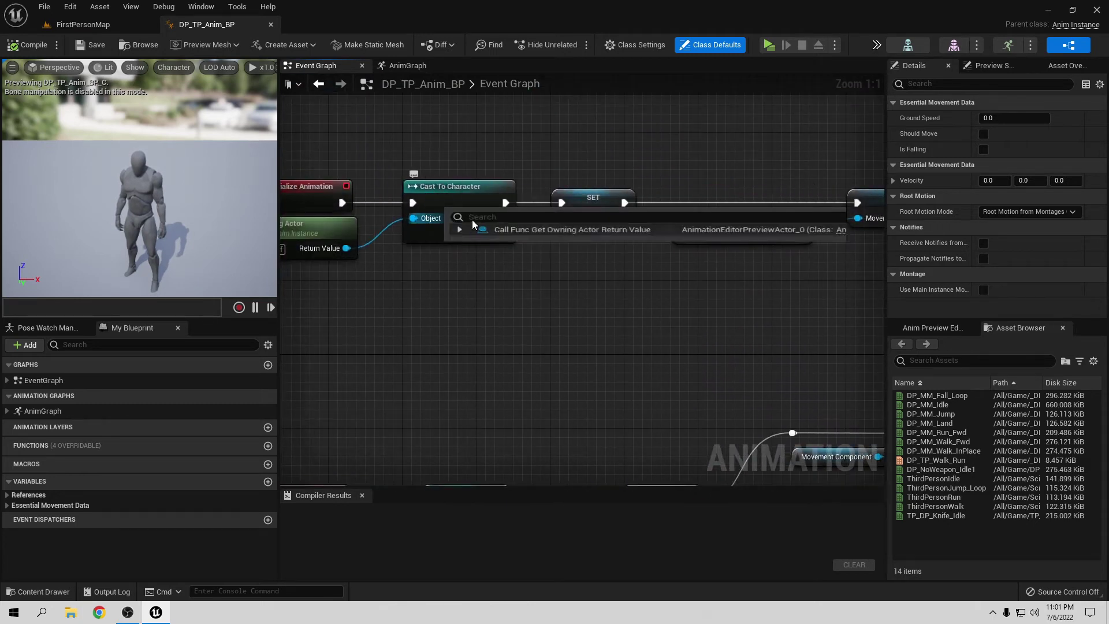
{"action": "right_click_drag", "start_coordinate": [473, 219], "coordinate": [550, 245]}
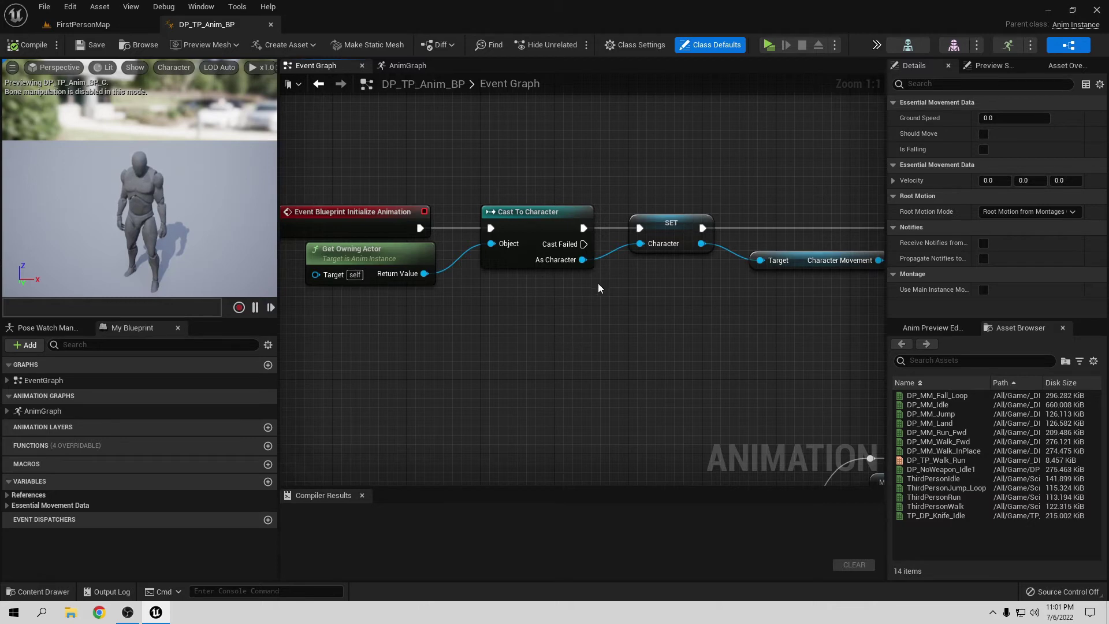
{"action": "right_click_drag", "start_coordinate": [597, 283], "coordinate": [545, 232]}
- Delete the Cast To Character node, the GET validity node and the Character variable
{"action": "left_click", "coordinate": [473, 175]}
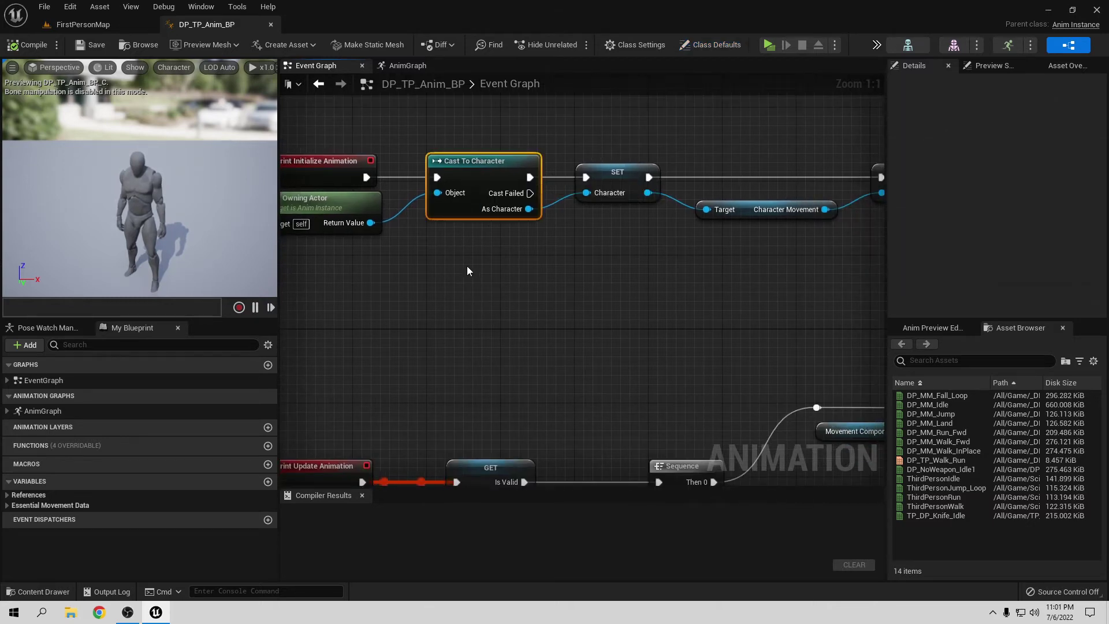
{"action": "key", "text": "Delete"}
{"action": "right_click_drag", "start_coordinate": [490, 433], "coordinate": [473, 318]}
{"action": "left_click", "coordinate": [468, 354]}
{"action": "key", "text": "Delete"}
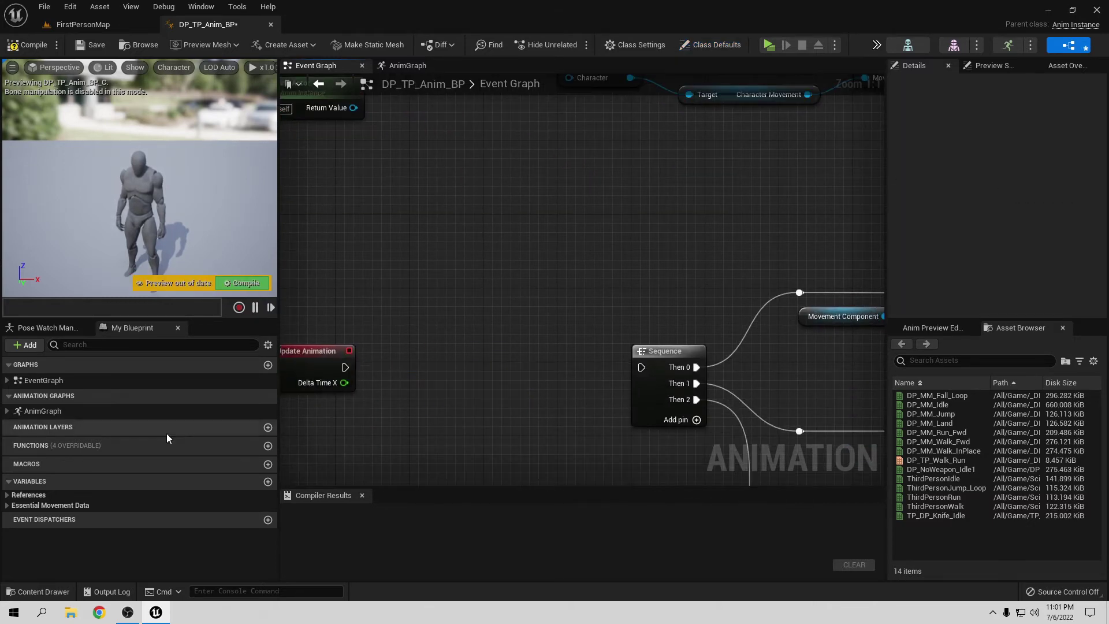
{"action": "left_click", "coordinate": [18, 498]}
{"action": "right_click", "coordinate": [49, 508]}
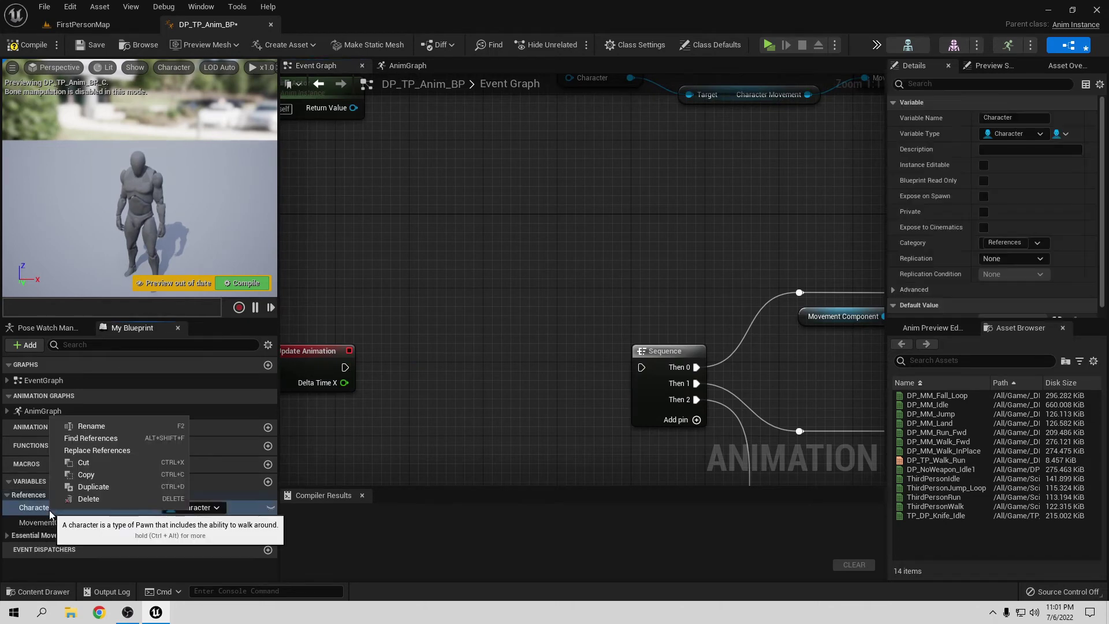
{"action": "left_click", "coordinate": [82, 499]}
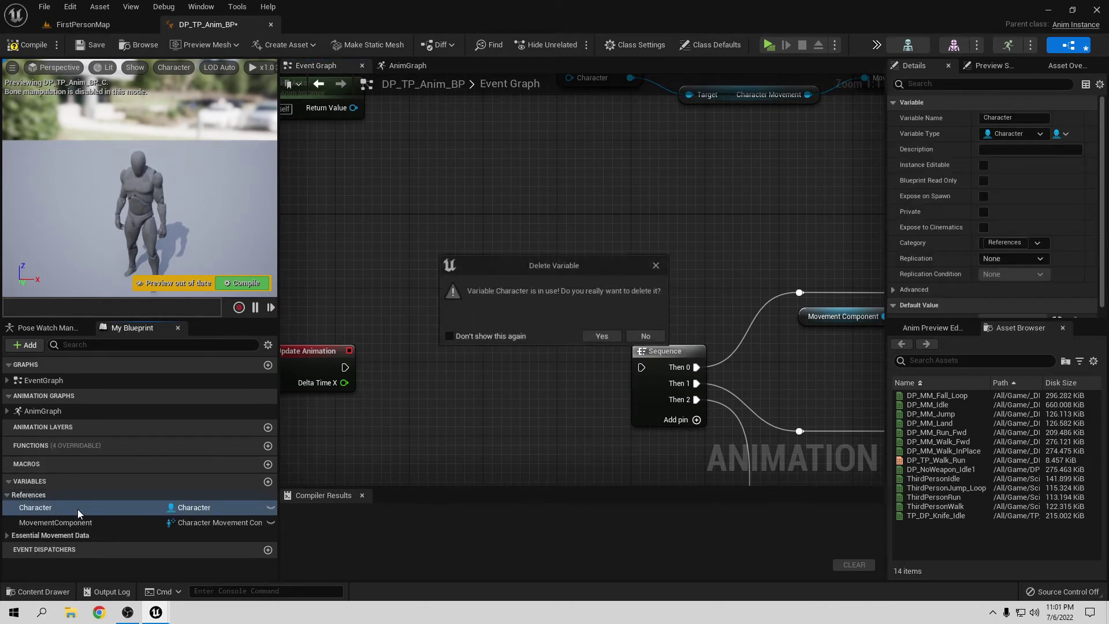
{"action": "left_click", "coordinate": [605, 338]}
- Add a Cast To DP_Character_BP node off Get Owning Actor's return value
{"action": "right_click_drag", "start_coordinate": [477, 235], "coordinate": [517, 365]}
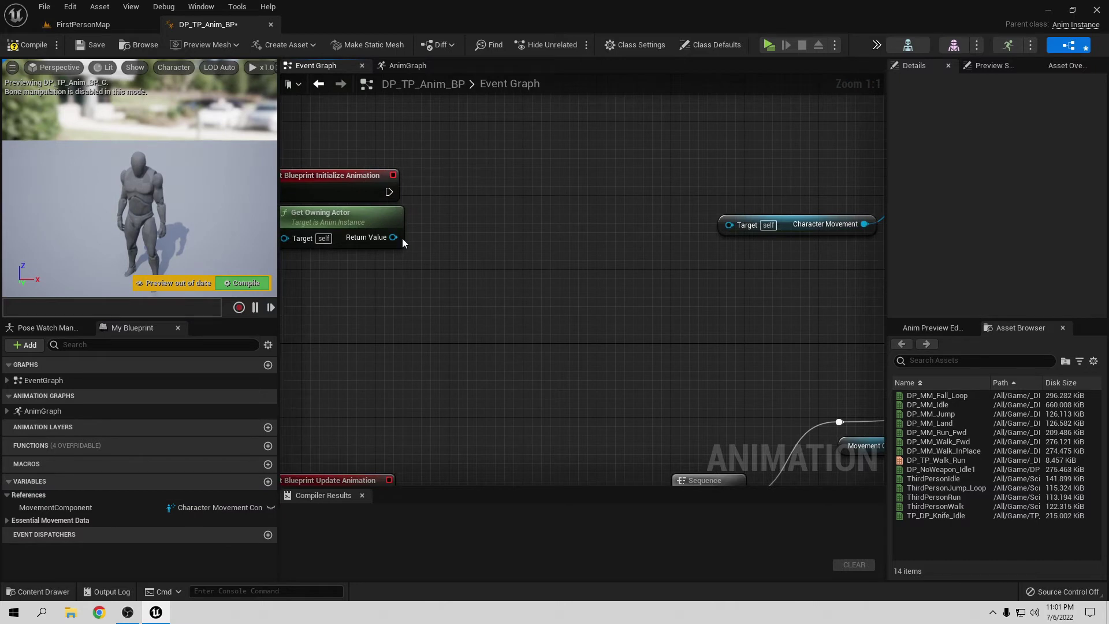
{"action": "left_click_drag", "start_coordinate": [393, 237], "coordinate": [729, 230]}
{"action": "right_click_drag", "start_coordinate": [344, 222], "coordinate": [373, 284]}
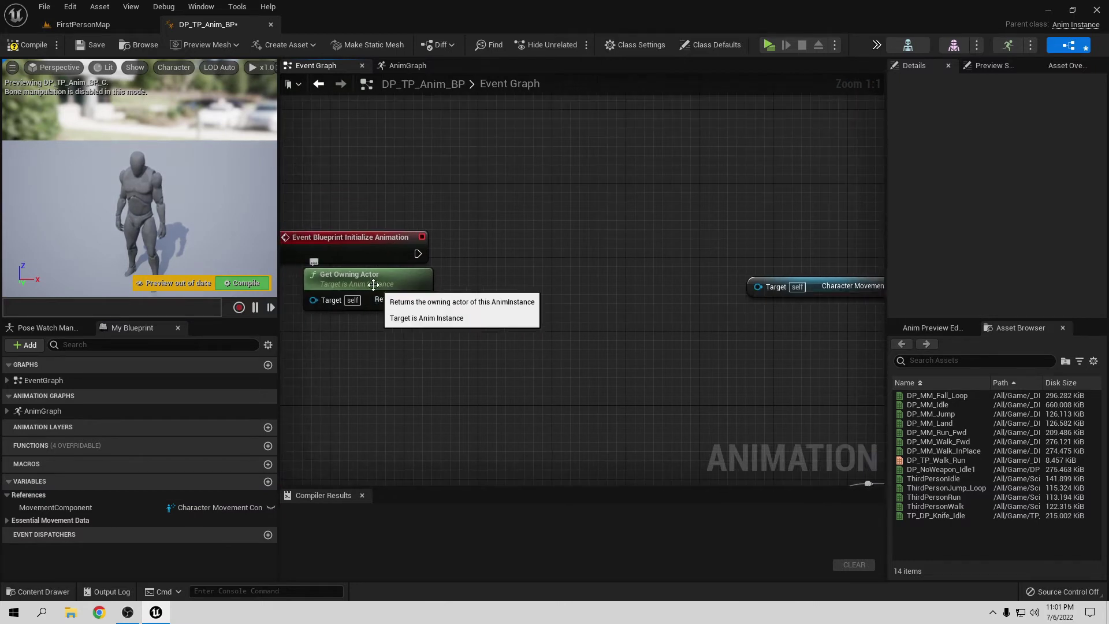
{"action": "left_click_drag", "start_coordinate": [422, 299], "coordinate": [483, 271]}
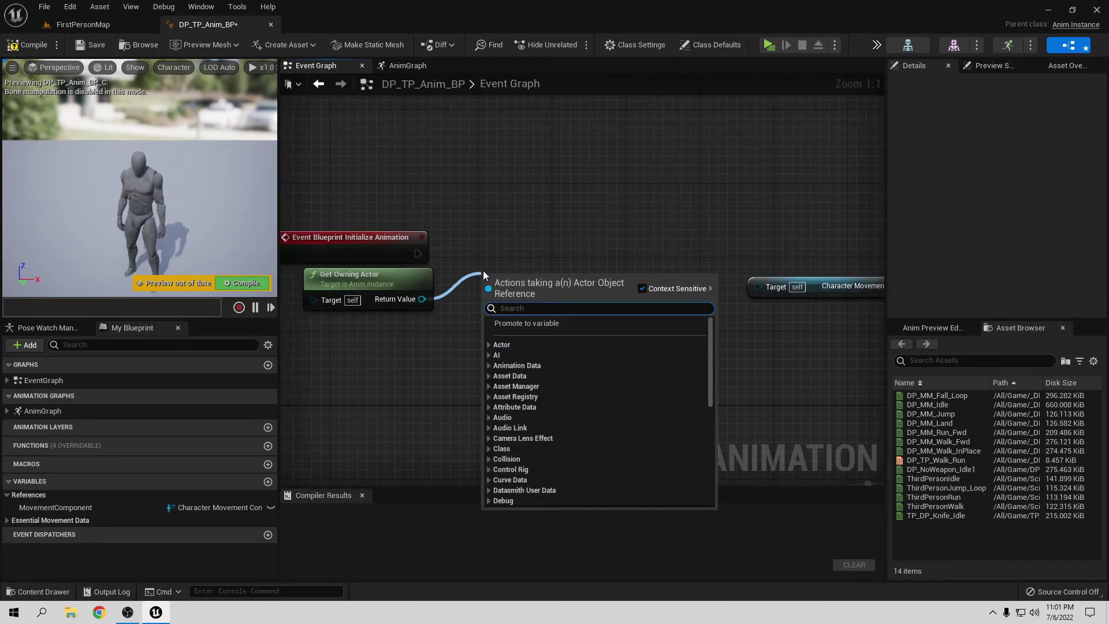
{"action": "type", "text": "cast to"}
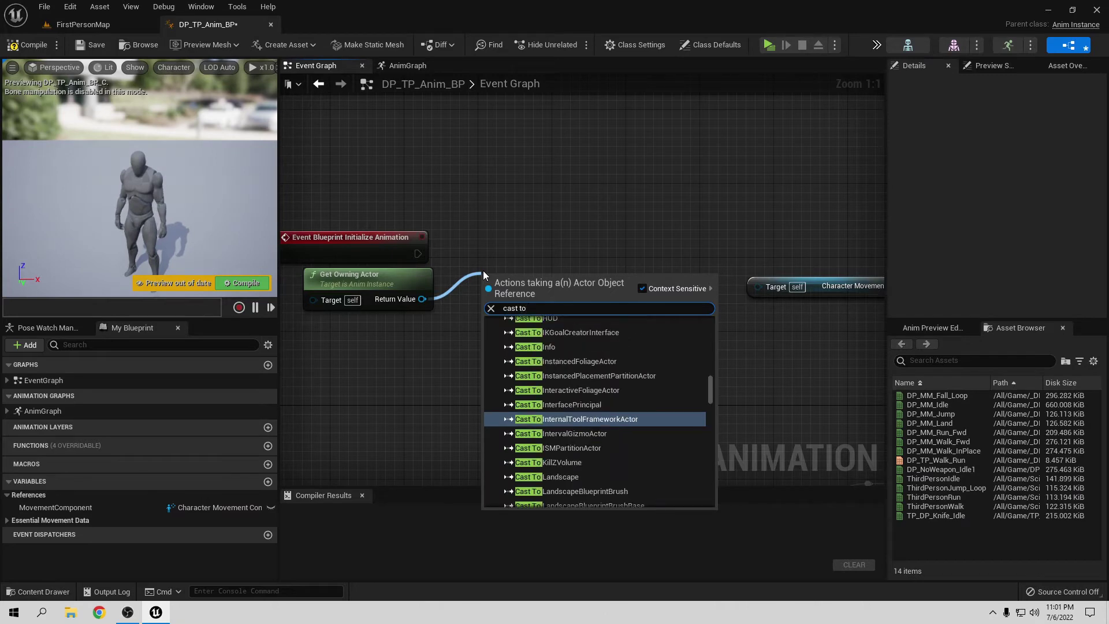
{"action": "type", "text": " dp"}
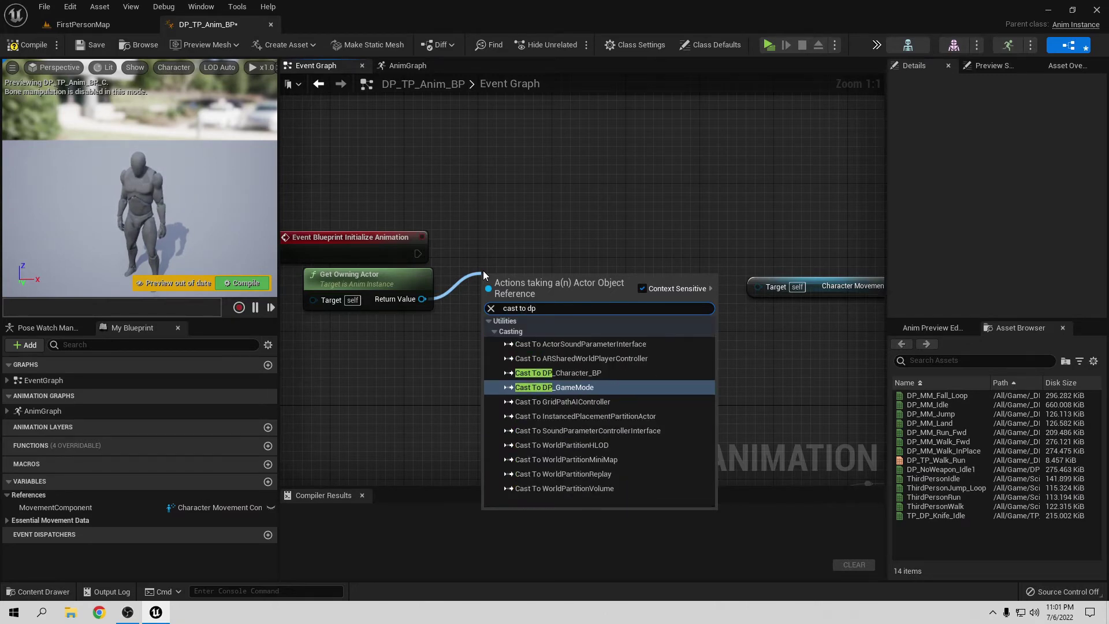
{"action": "left_click", "coordinate": [573, 373]}
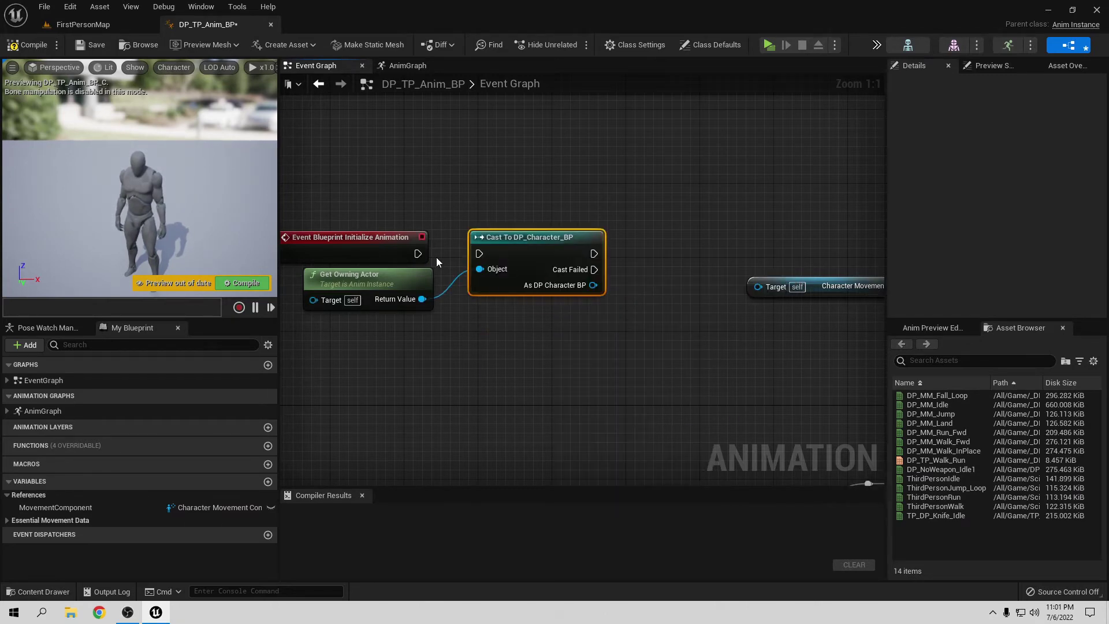
- Wire the cast result to the movement Target and promote it to an As DP Character BP variable
{"action": "right_click_drag", "start_coordinate": [593, 339], "coordinate": [439, 335]}
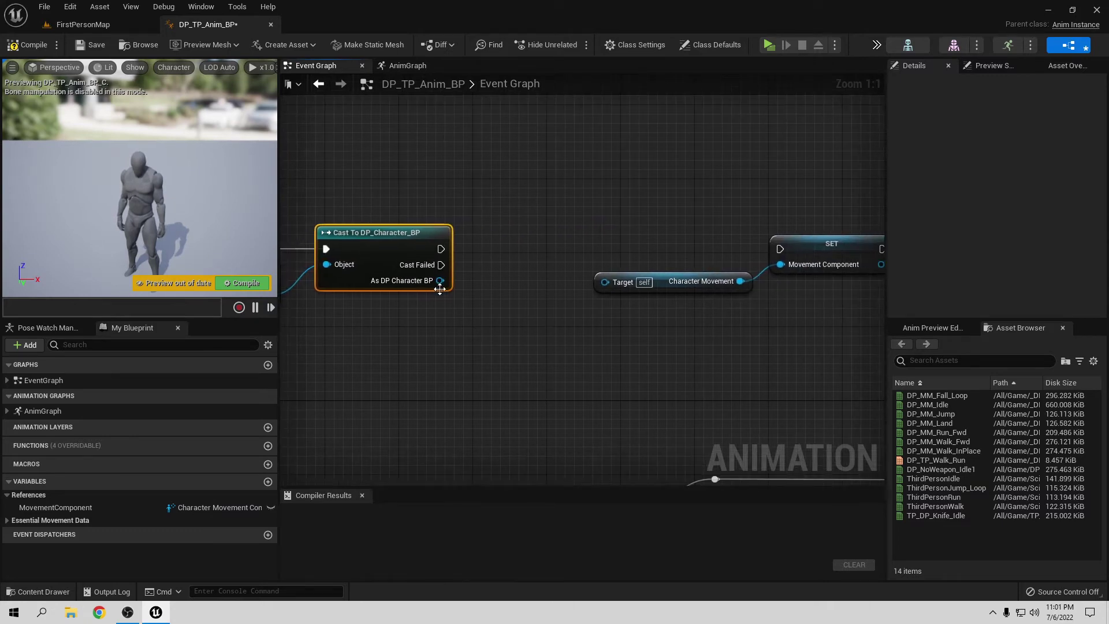
{"action": "left_click_drag", "start_coordinate": [439, 280], "coordinate": [491, 295]}
{"action": "left_click_drag", "start_coordinate": [668, 303], "coordinate": [375, 283]}
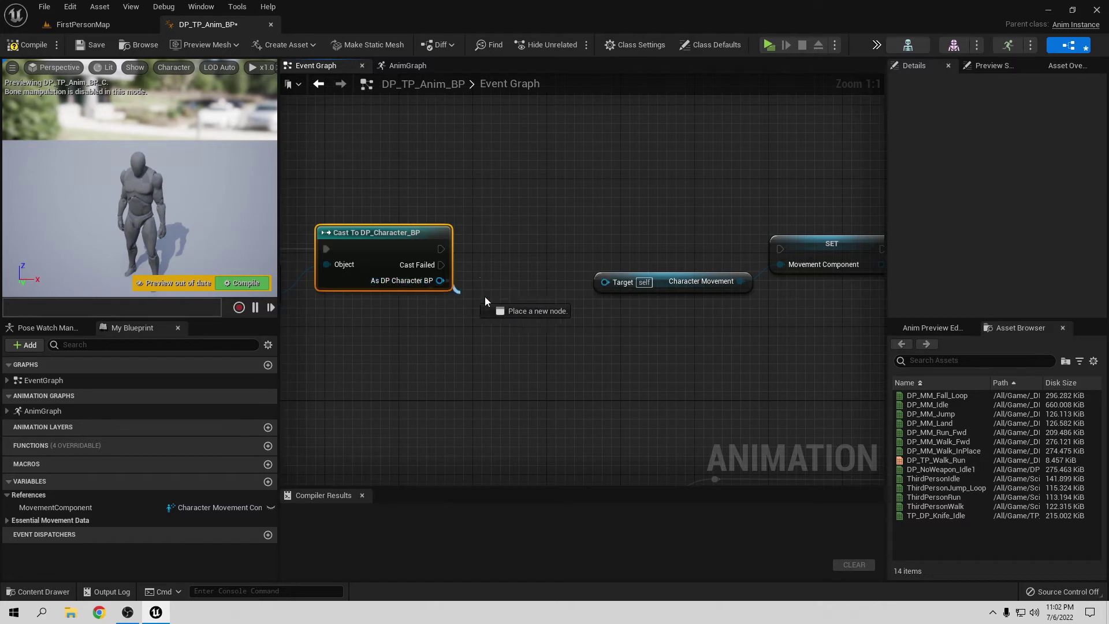
{"action": "left_click_drag", "start_coordinate": [376, 283], "coordinate": [605, 283]}
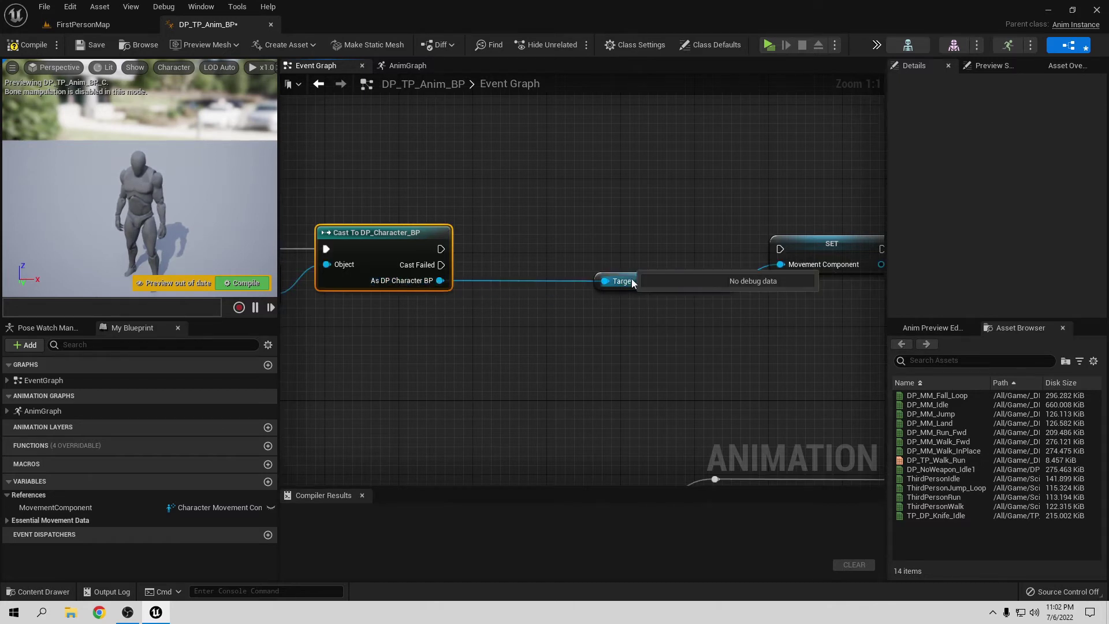
{"action": "mouse_move", "coordinate": [439, 280]}
{"action": "left_mouse_down"}
{"action": "mouse_move", "coordinate": [532, 248]}
{"action": "mouse_move", "coordinate": [652, 253]}
{"action": "left_mouse_up"}
{"action": "left_click", "coordinate": [580, 301]}
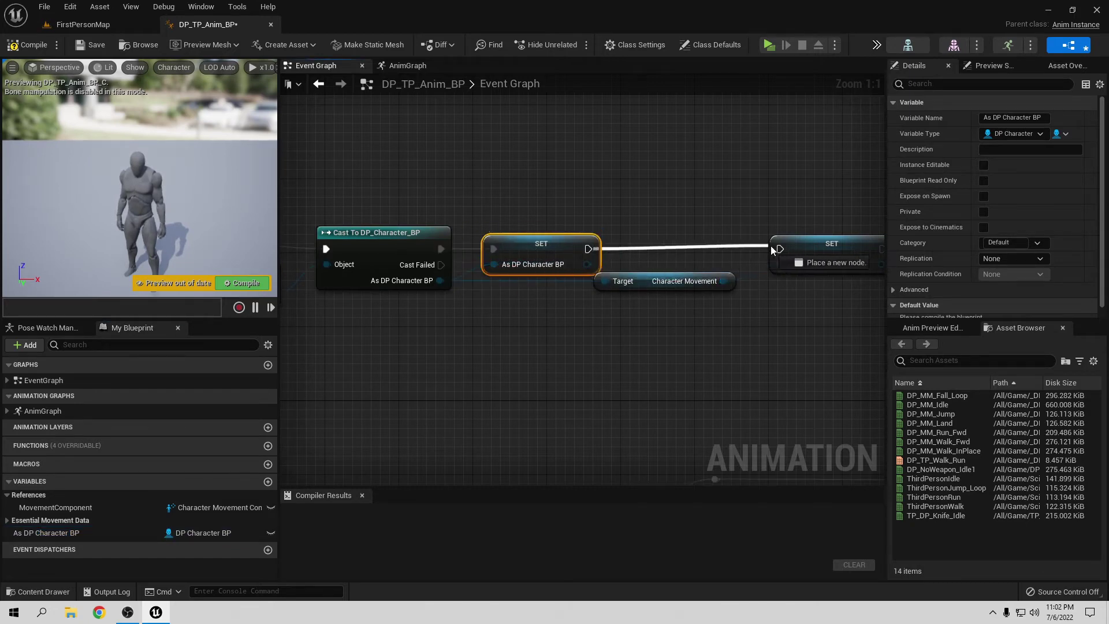
{"action": "left_click_drag", "start_coordinate": [772, 250], "coordinate": [777, 249]}
{"action": "right_click_drag", "start_coordinate": [775, 348], "coordinate": [615, 239]}
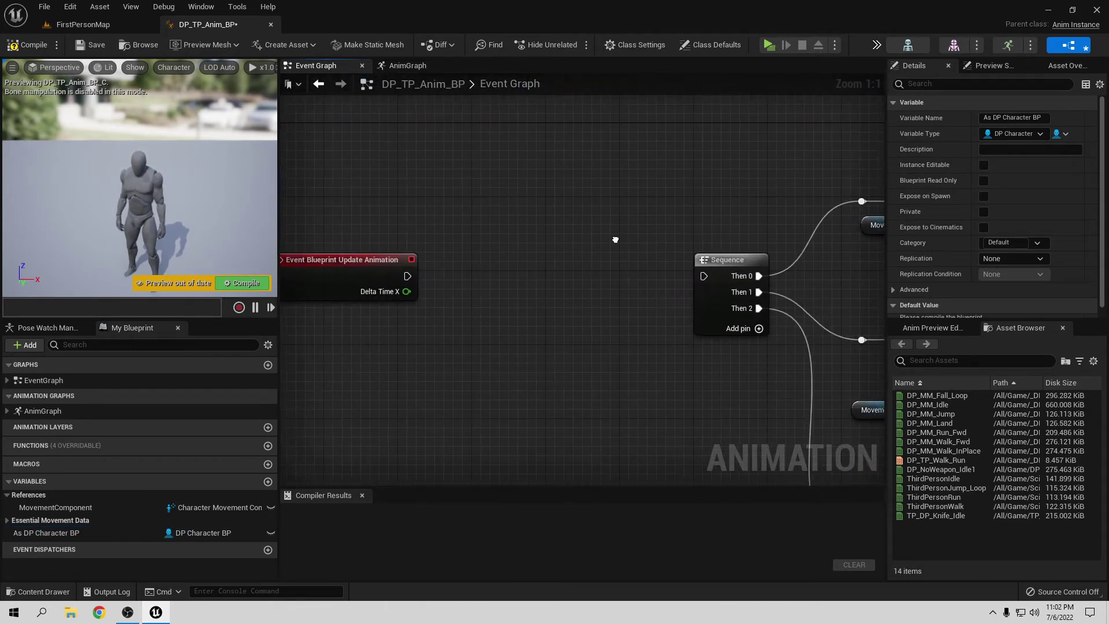
- Gate the Update Animation Sequence with a validated get of As DP Character BP
{"action": "mouse_move", "coordinate": [42, 532]}
{"action": "left_mouse_down"}
{"action": "mouse_move", "coordinate": [42, 515]}
{"action": "mouse_move", "coordinate": [480, 251]}
{"action": "left_mouse_up"}
{"action": "left_click", "coordinate": [507, 268]}
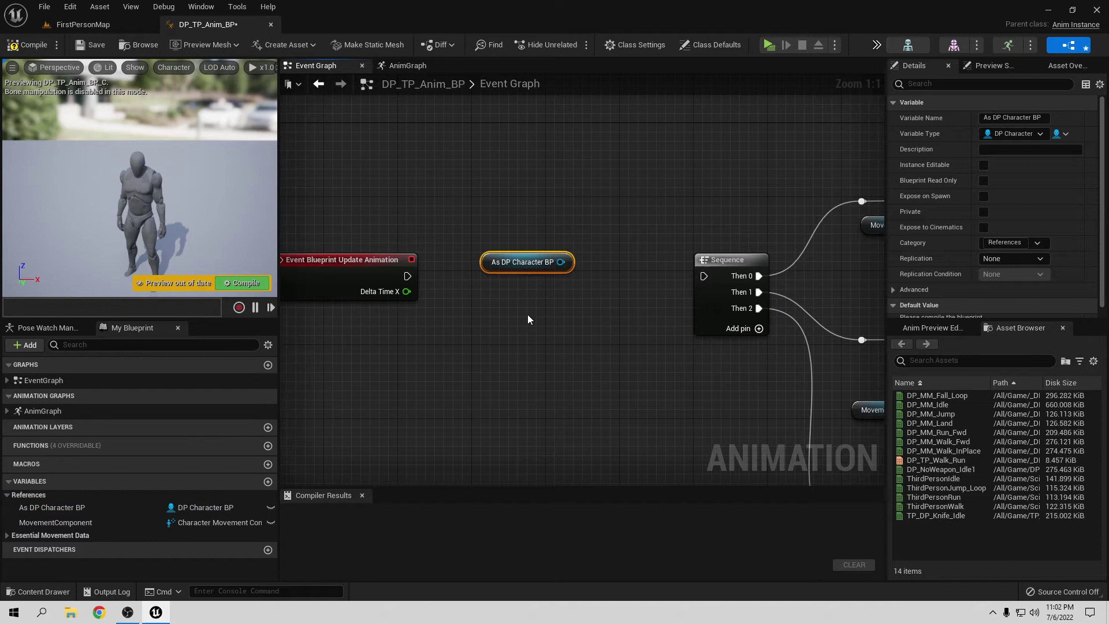
{"action": "right_click", "coordinate": [516, 268]}
{"action": "left_click", "coordinate": [577, 518]}
{"action": "left_click_drag", "start_coordinate": [530, 282], "coordinate": [493, 283]}
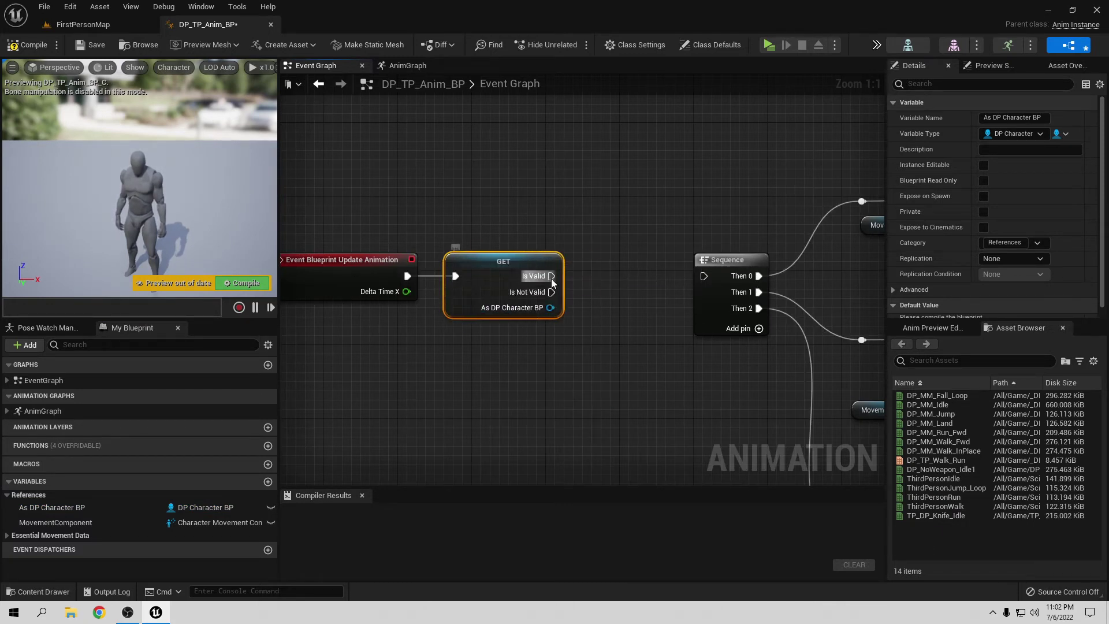
{"action": "left_click_drag", "start_coordinate": [552, 276], "coordinate": [705, 276]}
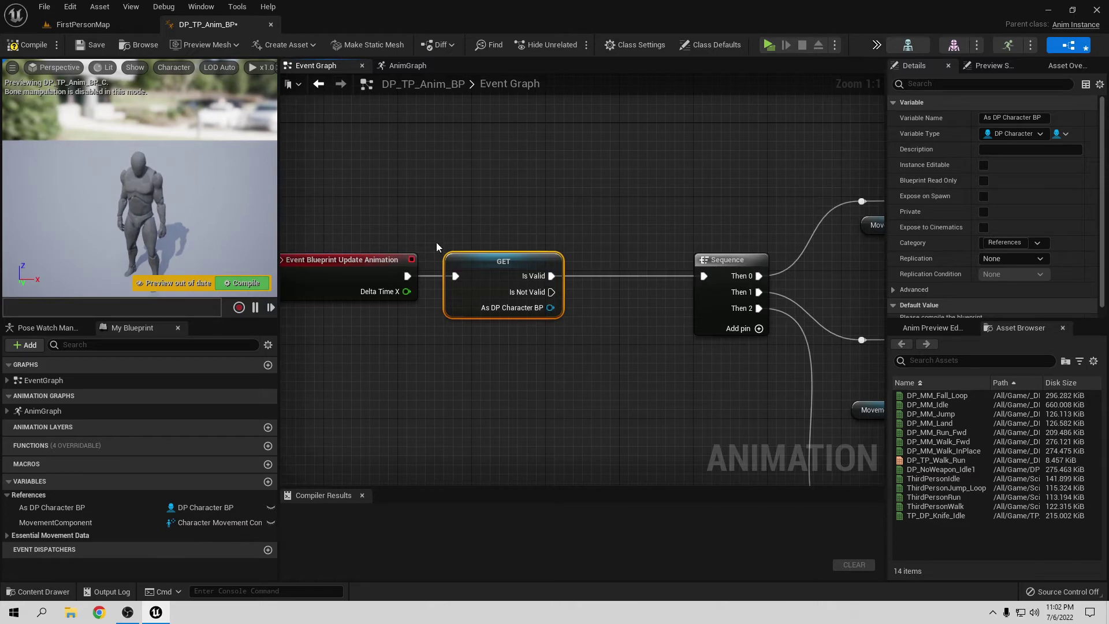
- Add a Then 3 output to the Sequence and drop another As DP Character BP reference
{"action": "right_click_drag", "start_coordinate": [640, 379], "coordinate": [599, 297]}
{"action": "right_click_drag", "start_coordinate": [657, 354], "coordinate": [480, 208]}
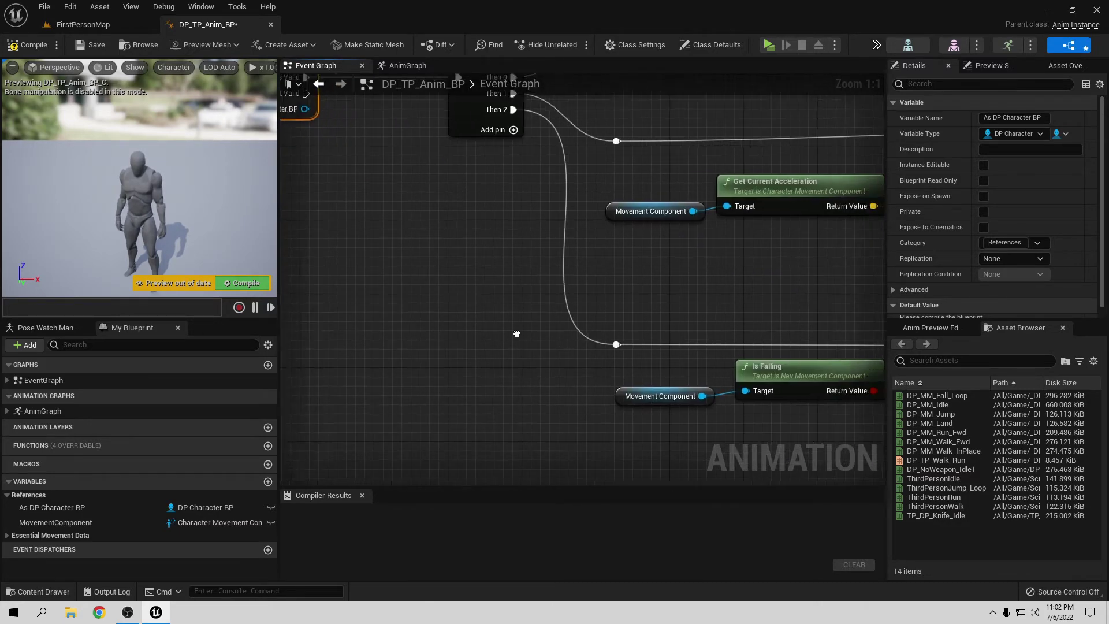
{"action": "left_click", "coordinate": [472, 168]}
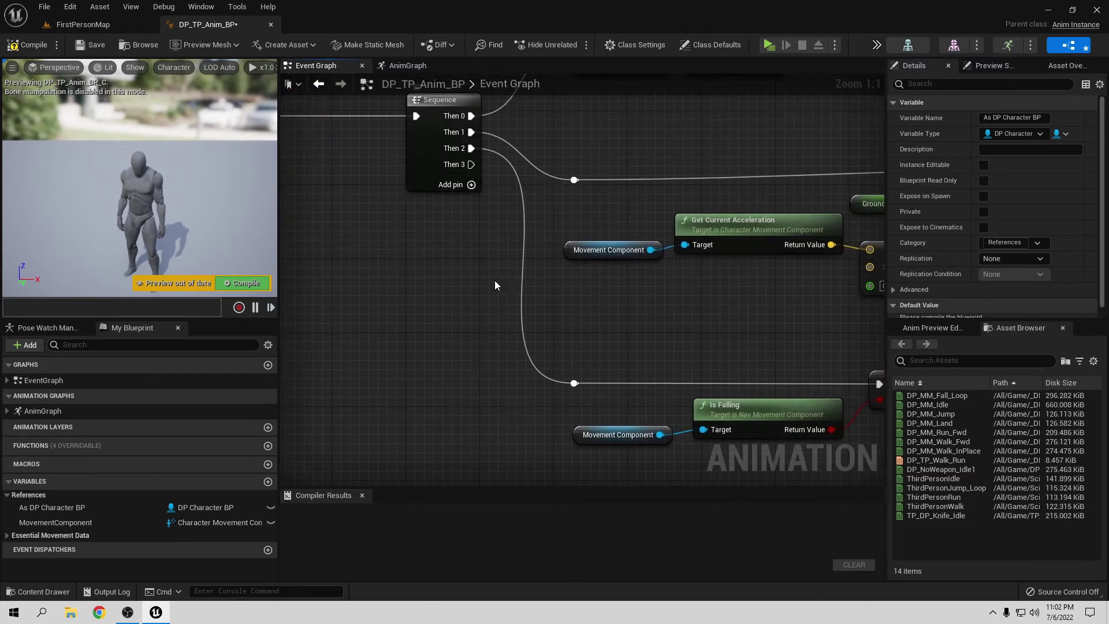
{"action": "mouse_move", "coordinate": [495, 285]}
{"action": "right_mouse_down"}
{"action": "mouse_move", "coordinate": [388, 238]}
{"action": "mouse_move", "coordinate": [404, 297]}
{"action": "right_mouse_up"}
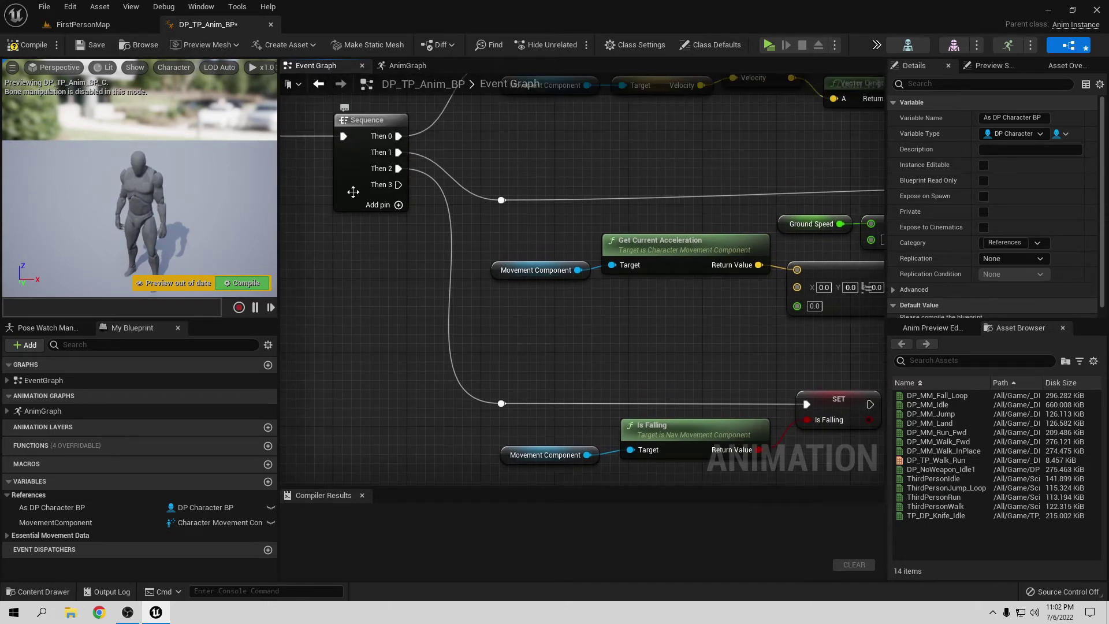
{"action": "right_click_drag", "start_coordinate": [393, 191], "coordinate": [409, 121]}
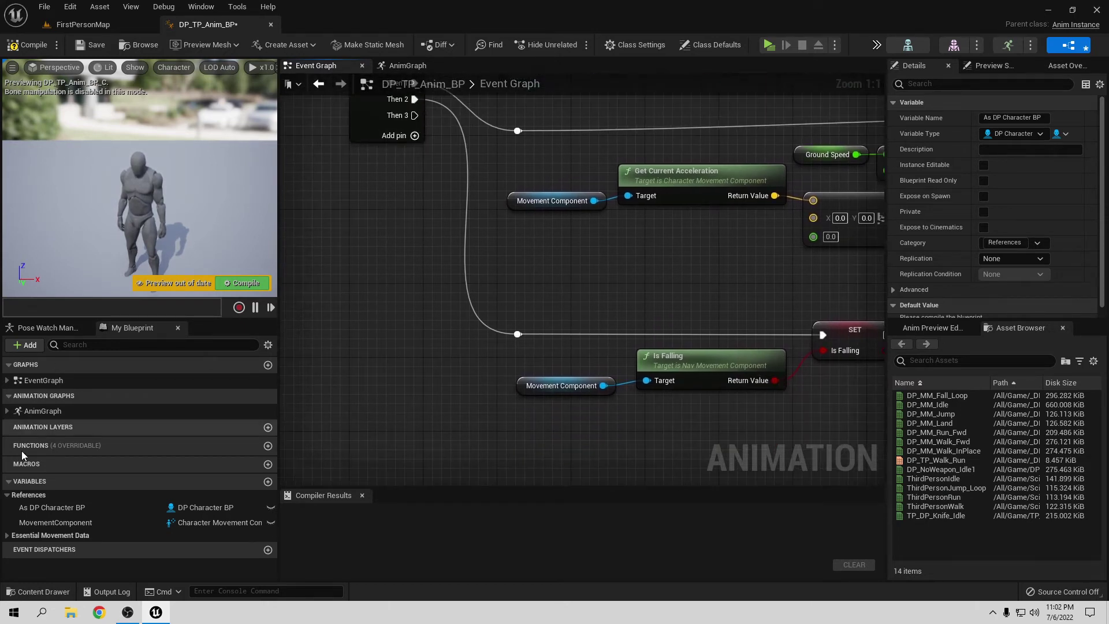
{"action": "left_click_drag", "start_coordinate": [46, 508], "coordinate": [512, 459]}
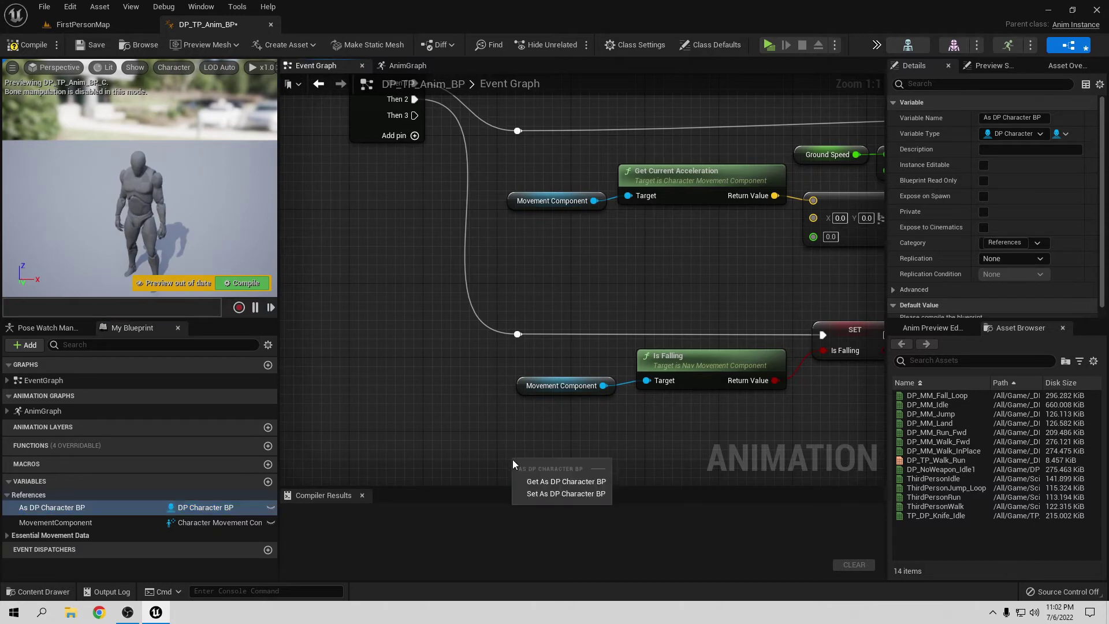
- Read Armas from the As DP Character BP getter and promote it to a new Armas variable
{"action": "left_click", "coordinate": [537, 482]}
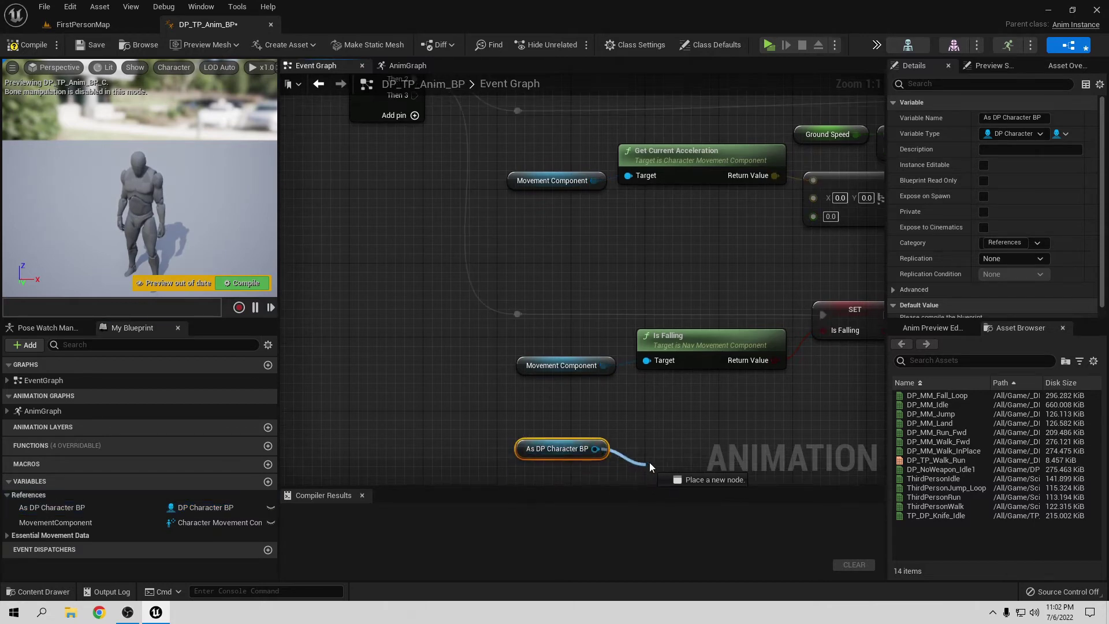
{"action": "left_click_drag", "start_coordinate": [596, 469], "coordinate": [662, 450]}
{"action": "type", "text": "get a"}
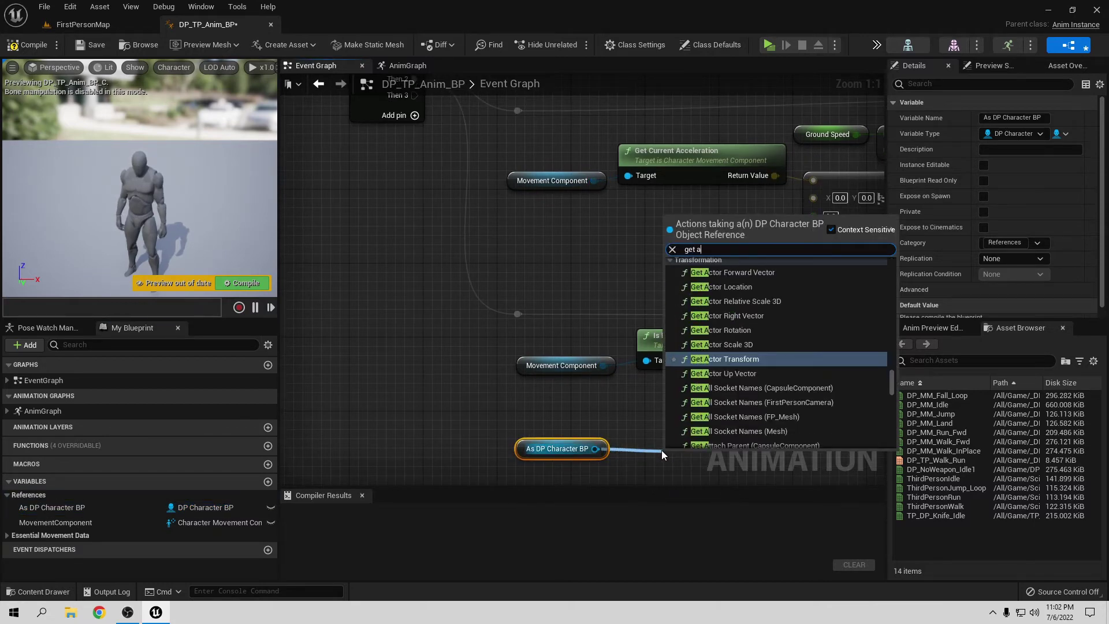
{"action": "type", "text": "rma"}
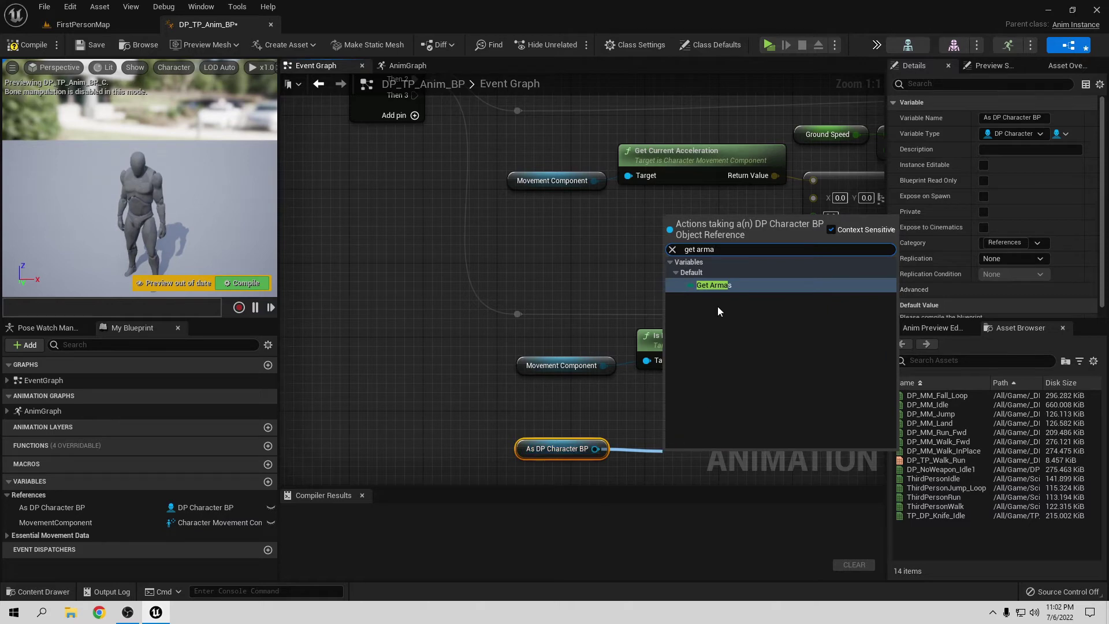
{"action": "left_click", "coordinate": [721, 285]}
{"action": "left_click_drag", "start_coordinate": [715, 432], "coordinate": [587, 370]}
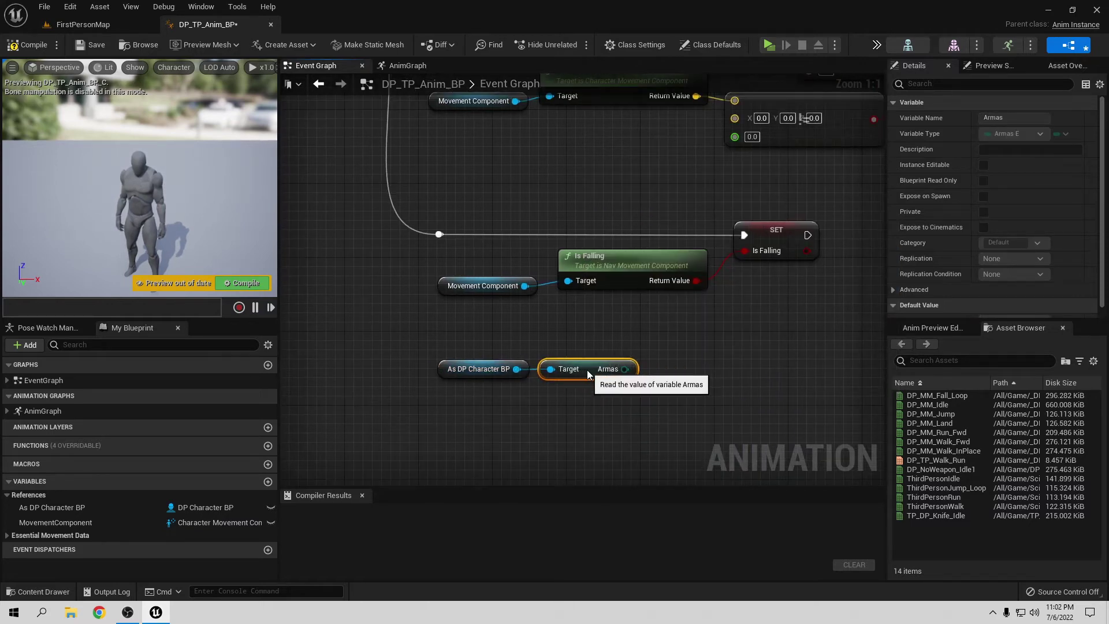
{"action": "right_click_drag", "start_coordinate": [608, 393], "coordinate": [539, 408]}
{"action": "left_click_drag", "start_coordinate": [555, 383], "coordinate": [616, 350]}
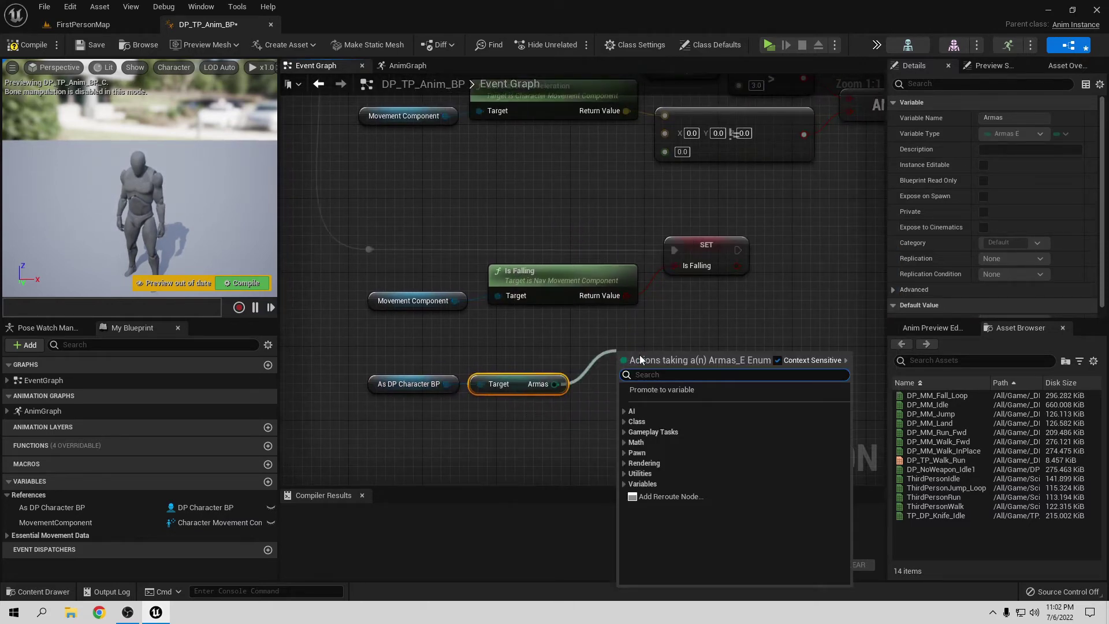
{"action": "left_click", "coordinate": [685, 390]}
- Run SET Armas from Sequence Then 3 through a reroute node and compile
{"action": "right_click_drag", "start_coordinate": [516, 338], "coordinate": [520, 384]}
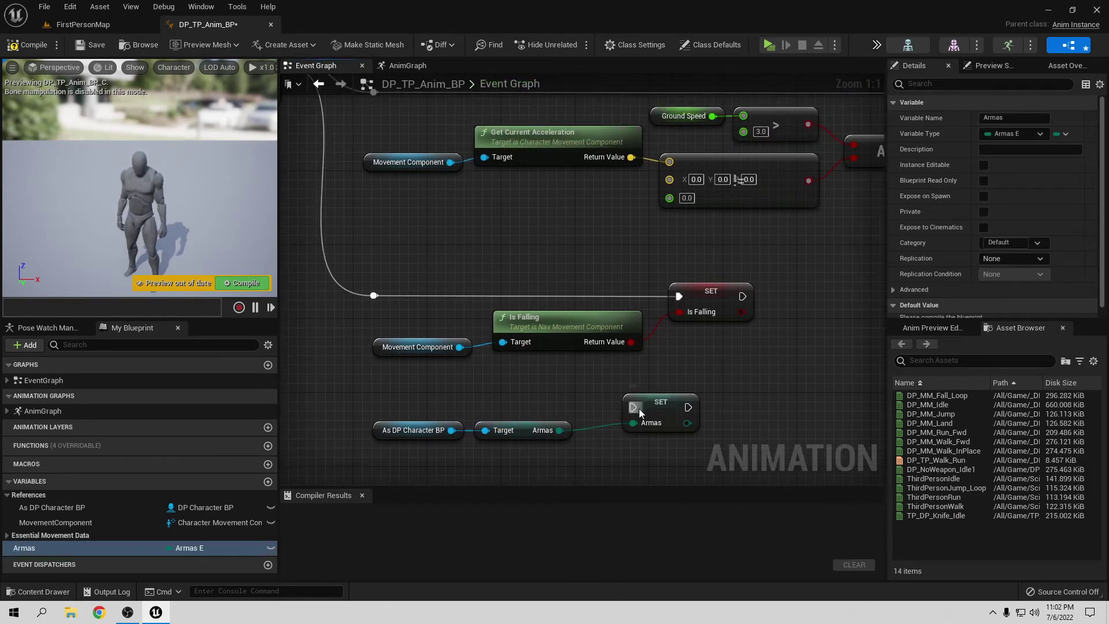
{"action": "left_click_drag", "start_coordinate": [638, 407], "coordinate": [341, 141]}
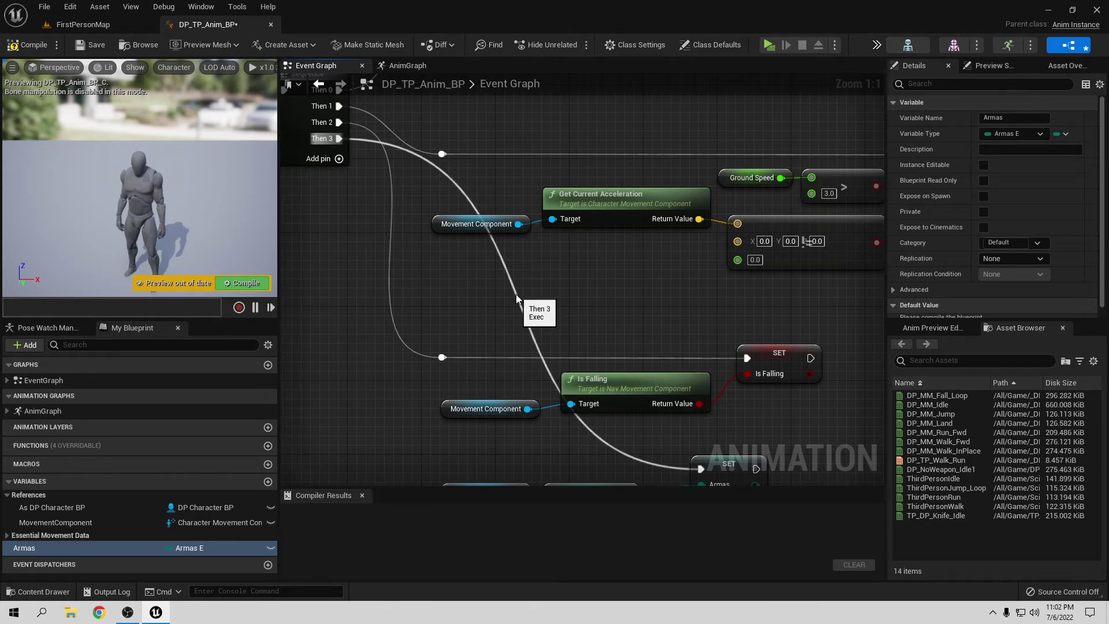
{"action": "double_click", "coordinate": [515, 294]}
{"action": "mouse_move", "coordinate": [517, 296]}
{"action": "left_mouse_down"}
{"action": "mouse_move", "coordinate": [418, 429]}
{"action": "mouse_move", "coordinate": [420, 465]}
{"action": "mouse_move", "coordinate": [401, 464]}
{"action": "left_mouse_up"}
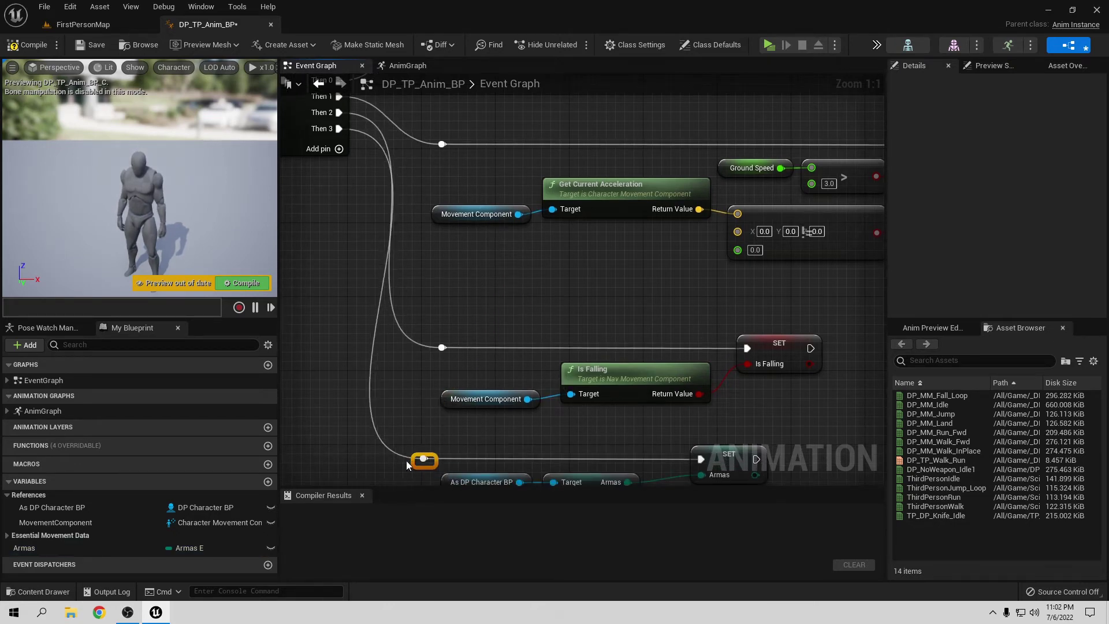
{"action": "left_click", "coordinate": [411, 431]}
{"action": "right_click_drag", "start_coordinate": [411, 431], "coordinate": [403, 284]}
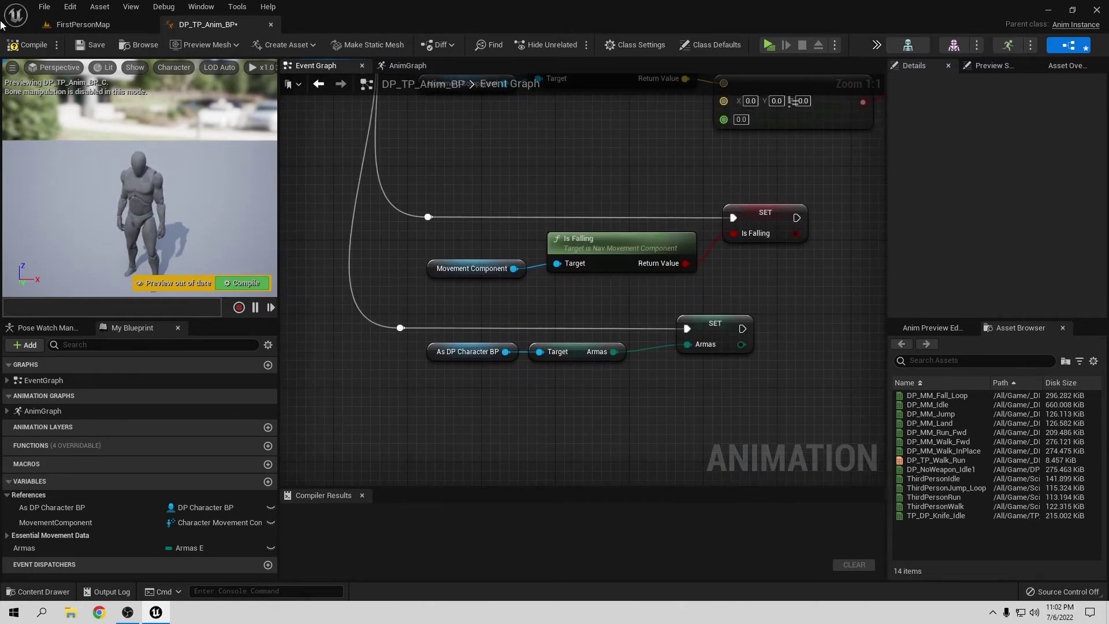
{"action": "left_click", "coordinate": [26, 45]}
- Go into the AnimGraph's Locomotion state machine and open its Idle state graph
{"action": "scroll", "coordinate": [438, 286], "scroll_direction": "down", "scroll_amount": 5}
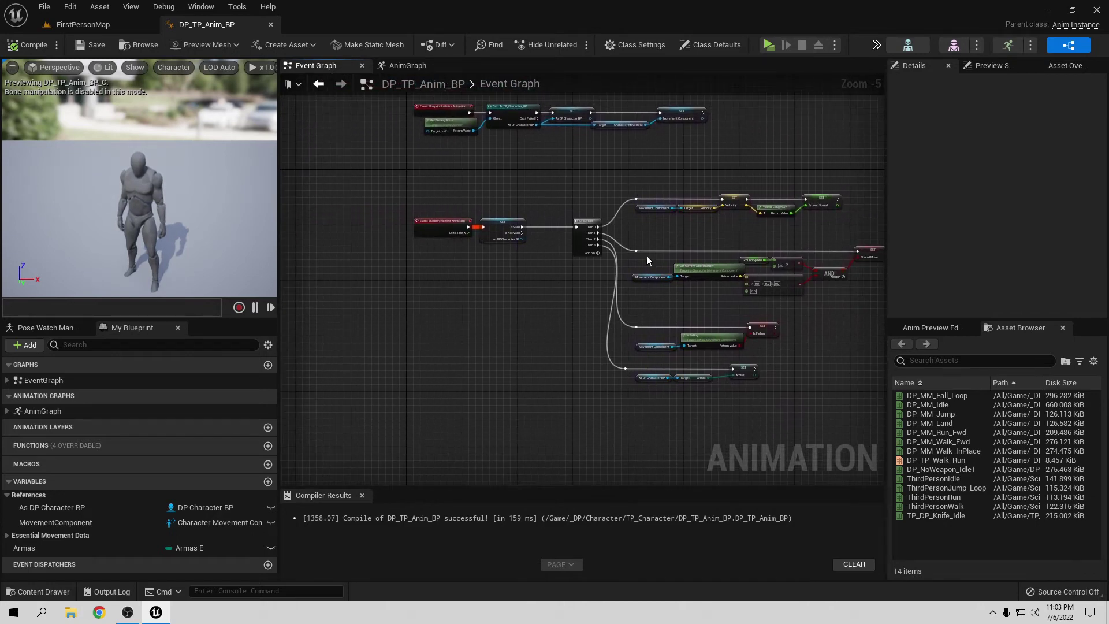
{"action": "right_click_drag", "start_coordinate": [412, 147], "coordinate": [383, 185]}
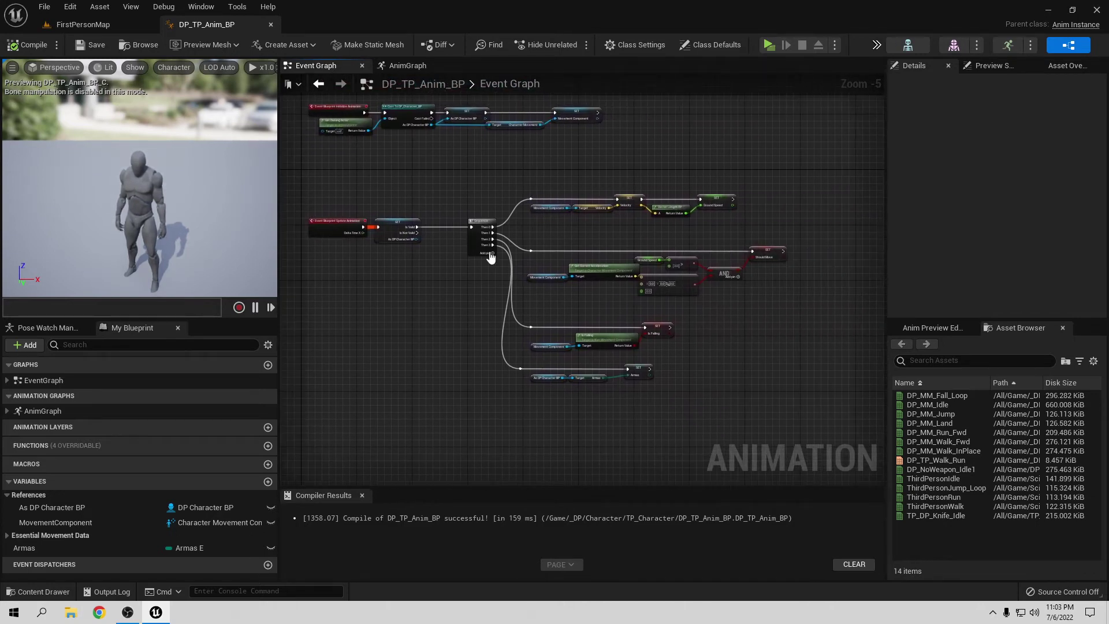
{"action": "left_click", "coordinate": [420, 70]}
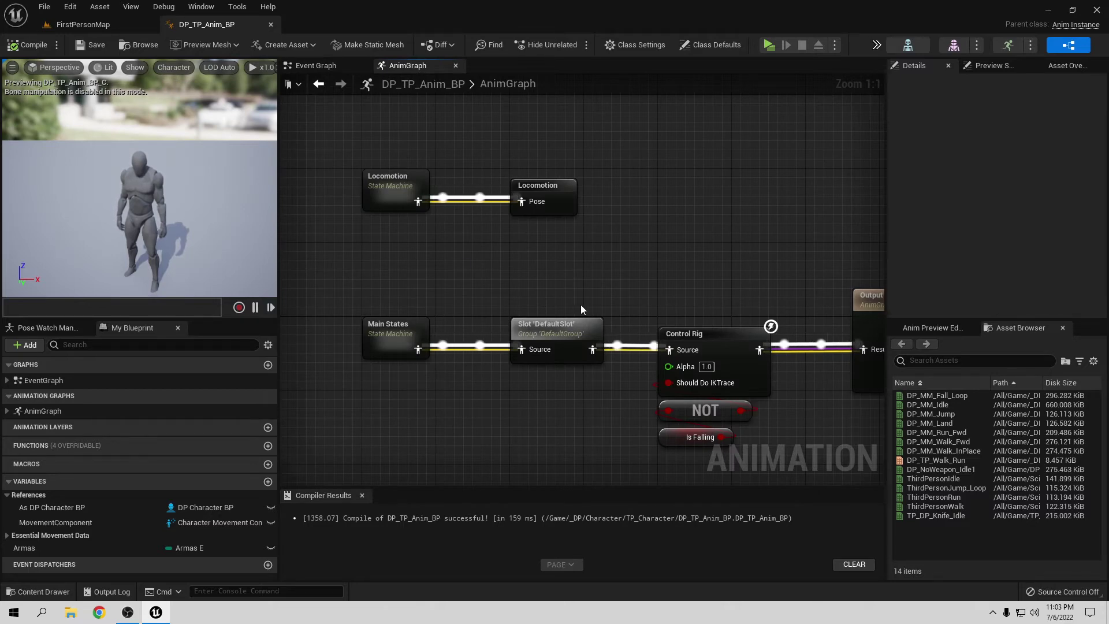
{"action": "right_click_drag", "start_coordinate": [443, 198], "coordinate": [448, 245]}
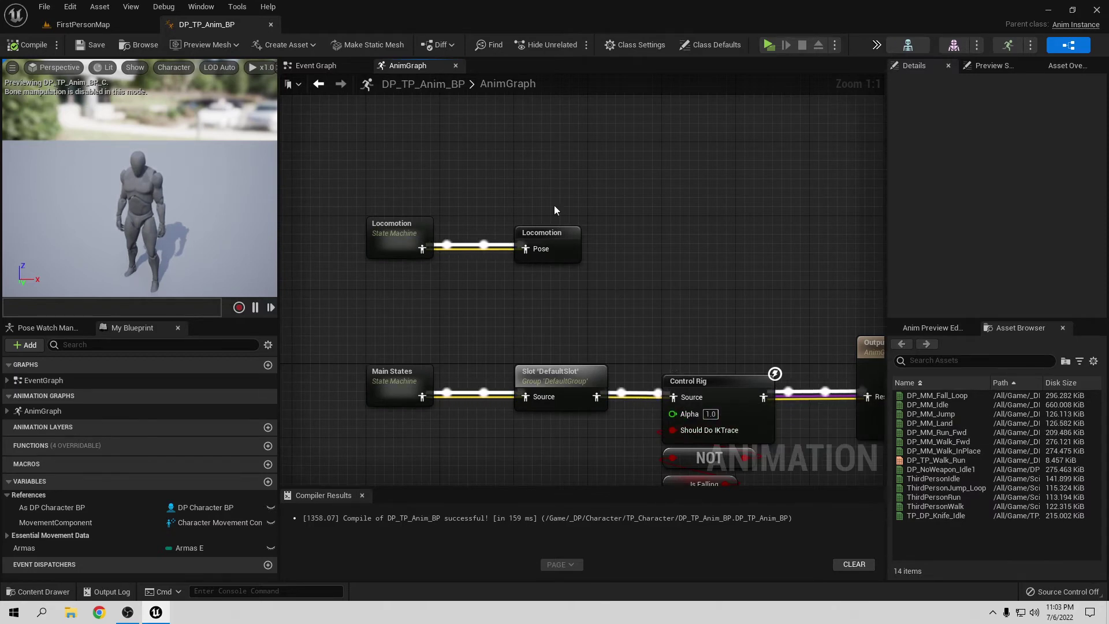
{"action": "left_click", "coordinate": [404, 233]}
{"action": "double_click", "coordinate": [405, 232]}
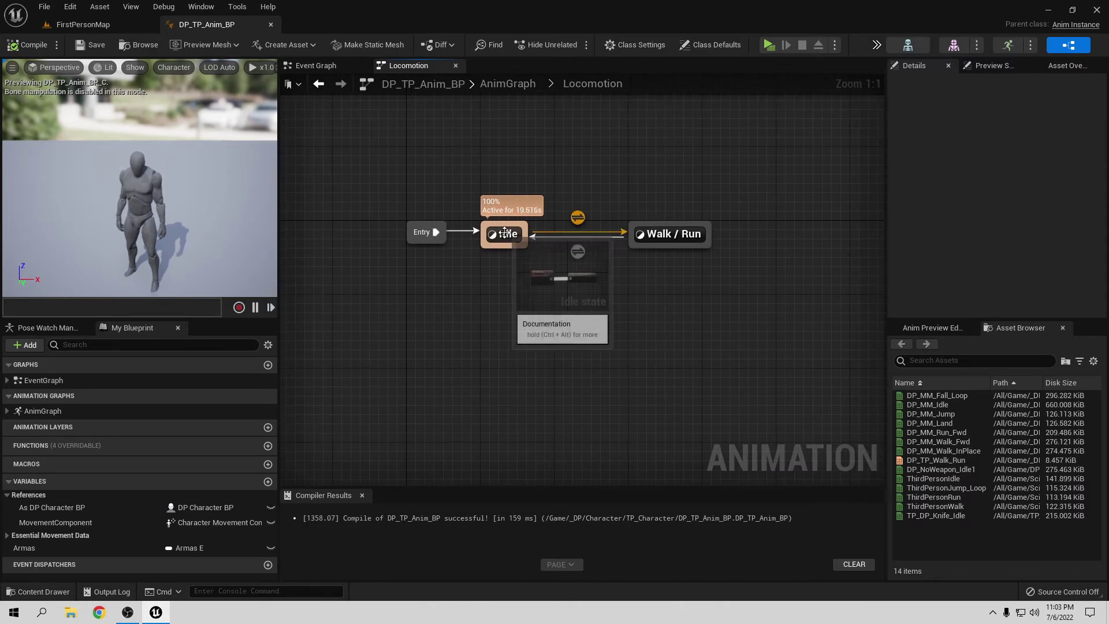
{"action": "double_click", "coordinate": [506, 234]}
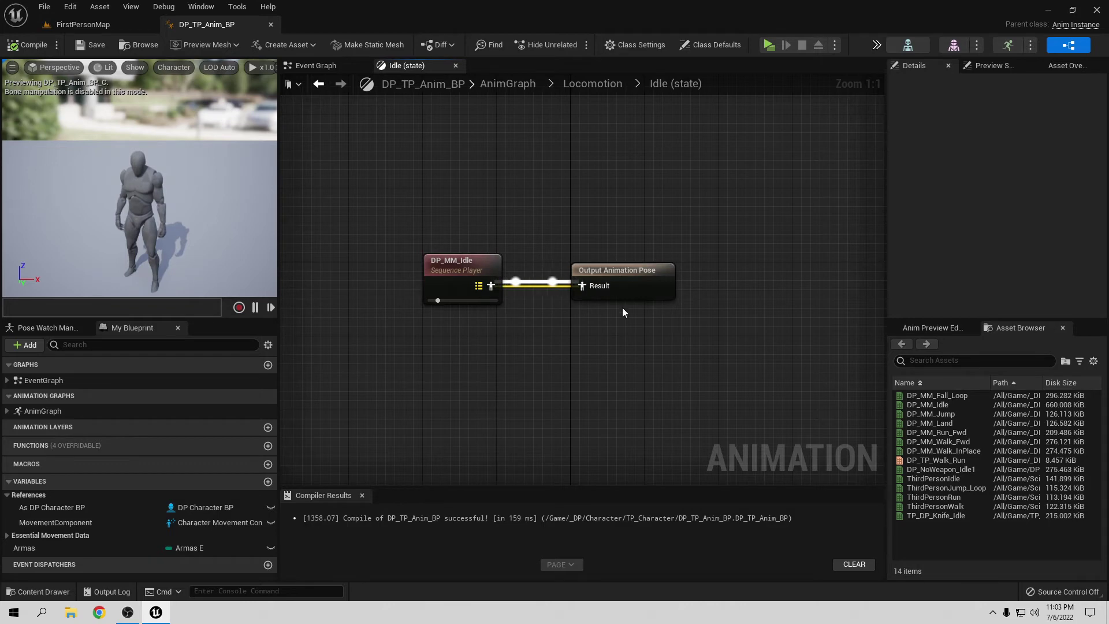
- Open DP_PP_Anim_BP from the PP_Character > Animations folder
{"action": "left_click", "coordinate": [87, 24]}
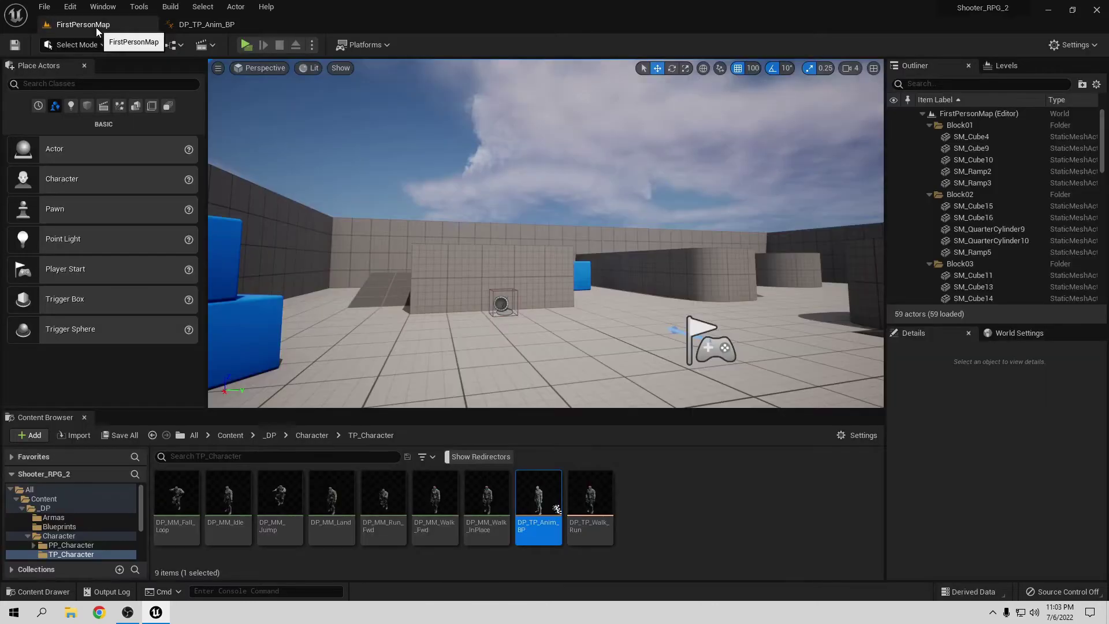
{"action": "left_click", "coordinate": [311, 435]}
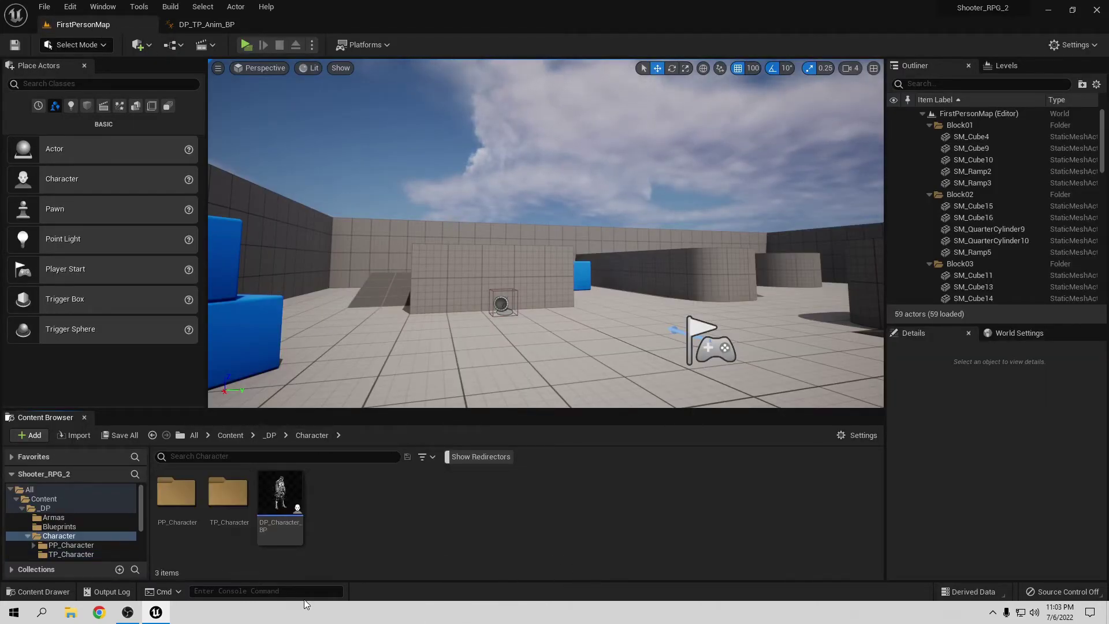
{"action": "double_click", "coordinate": [182, 510]}
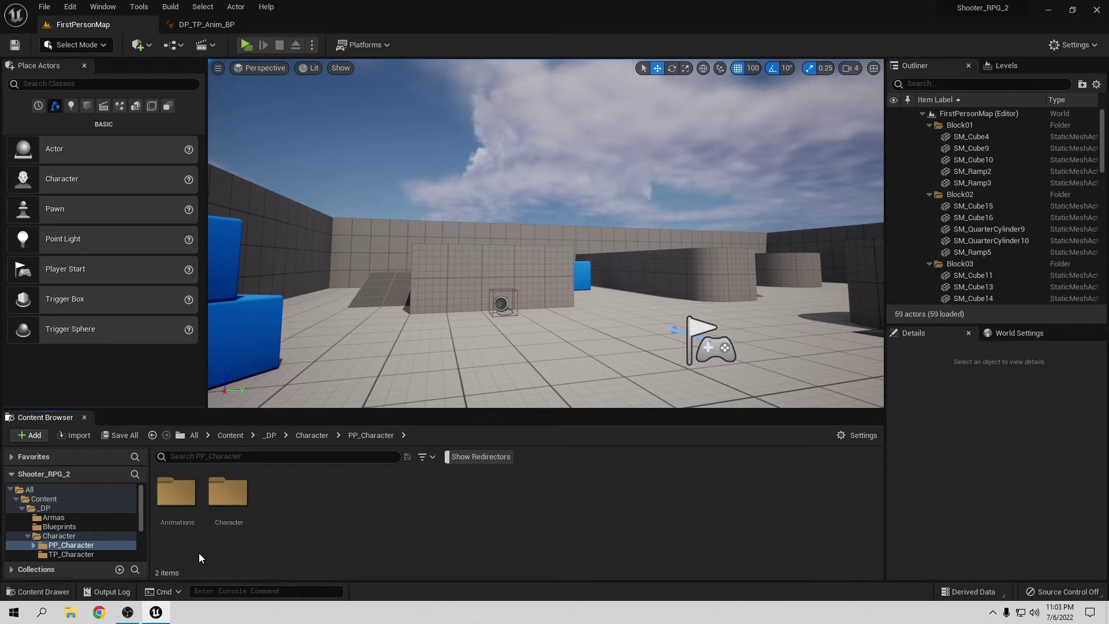
{"action": "double_click", "coordinate": [176, 497]}
{"action": "left_click", "coordinate": [172, 500]}
{"action": "double_click", "coordinate": [190, 484]}
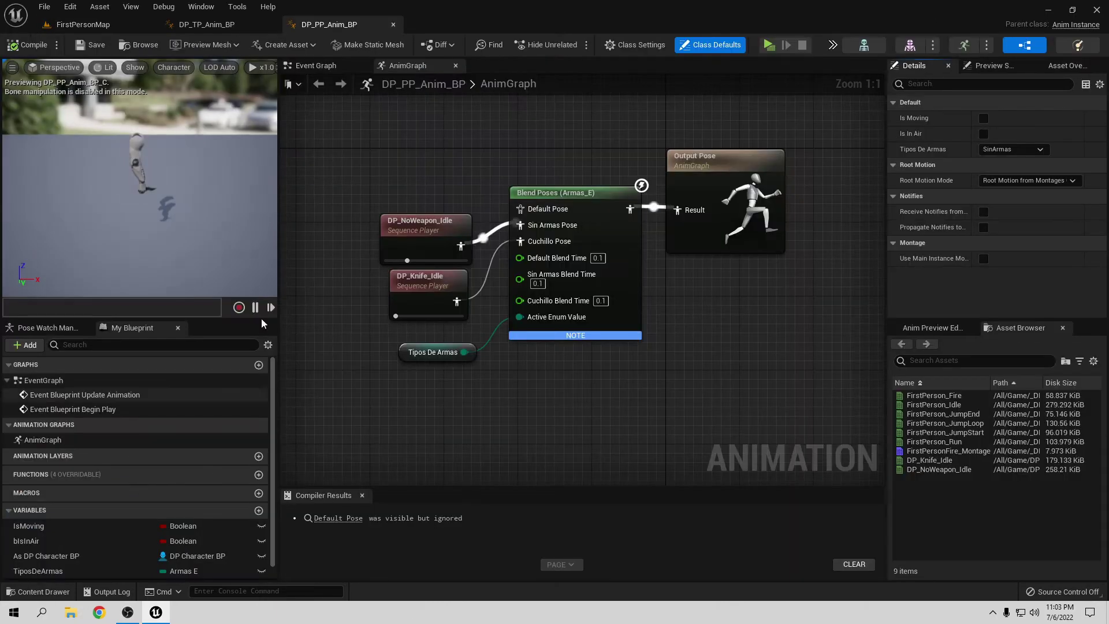
- Copy the Blend Poses (Armas_E) node and return to DP_TP_Anim_BP
{"action": "left_click_drag", "start_coordinate": [459, 264], "coordinate": [458, 246]}
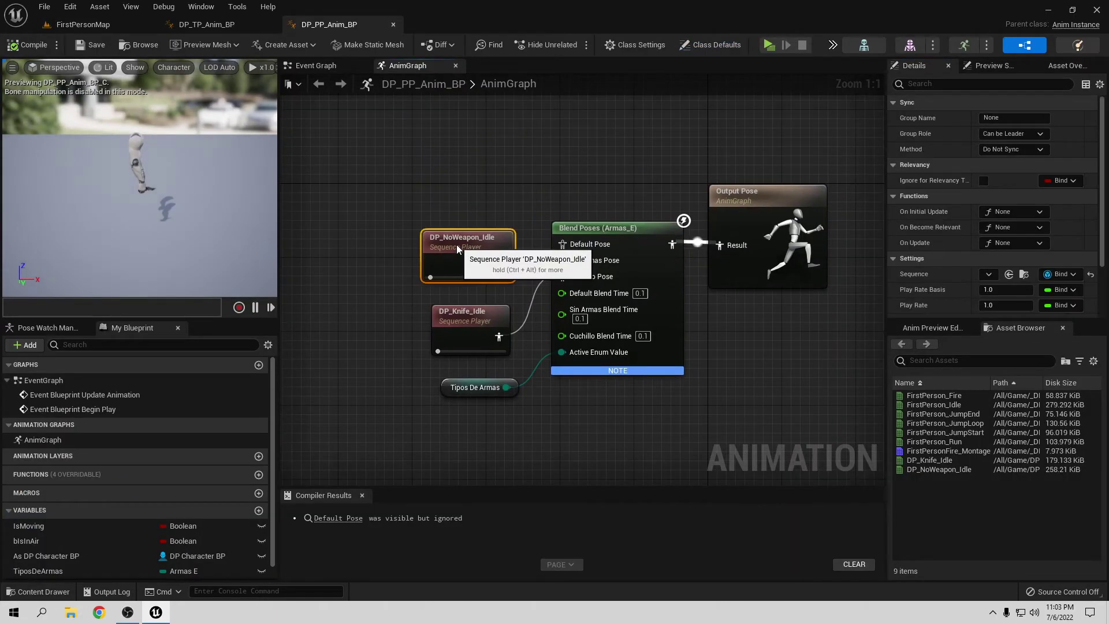
{"action": "left_click", "coordinate": [629, 243]}
{"action": "right_click", "coordinate": [632, 237]}
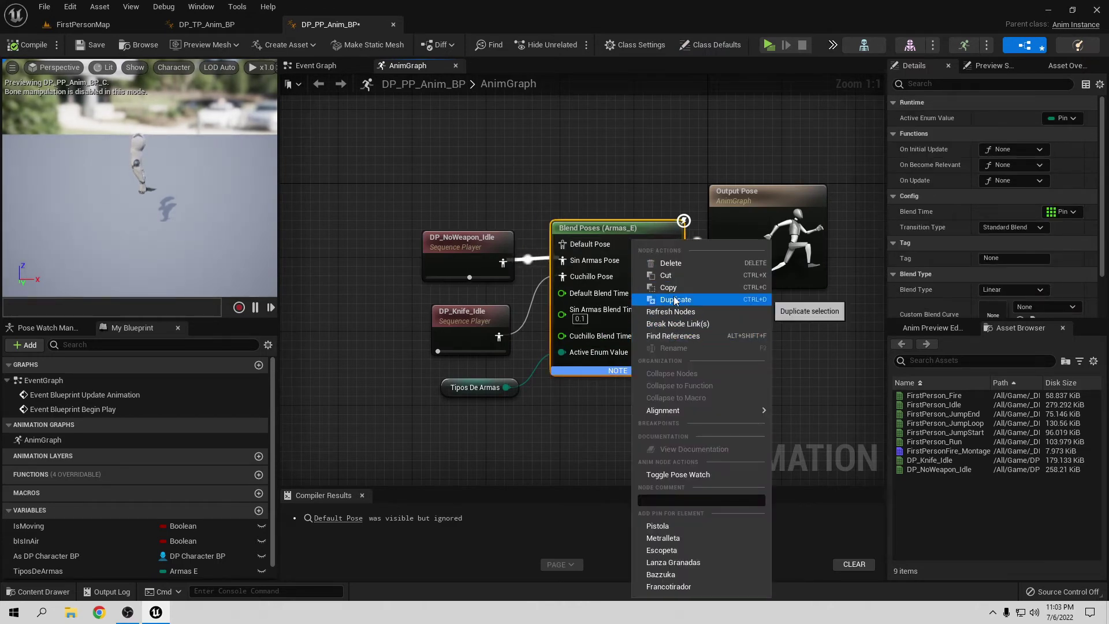
{"action": "key", "text": "Escape"}
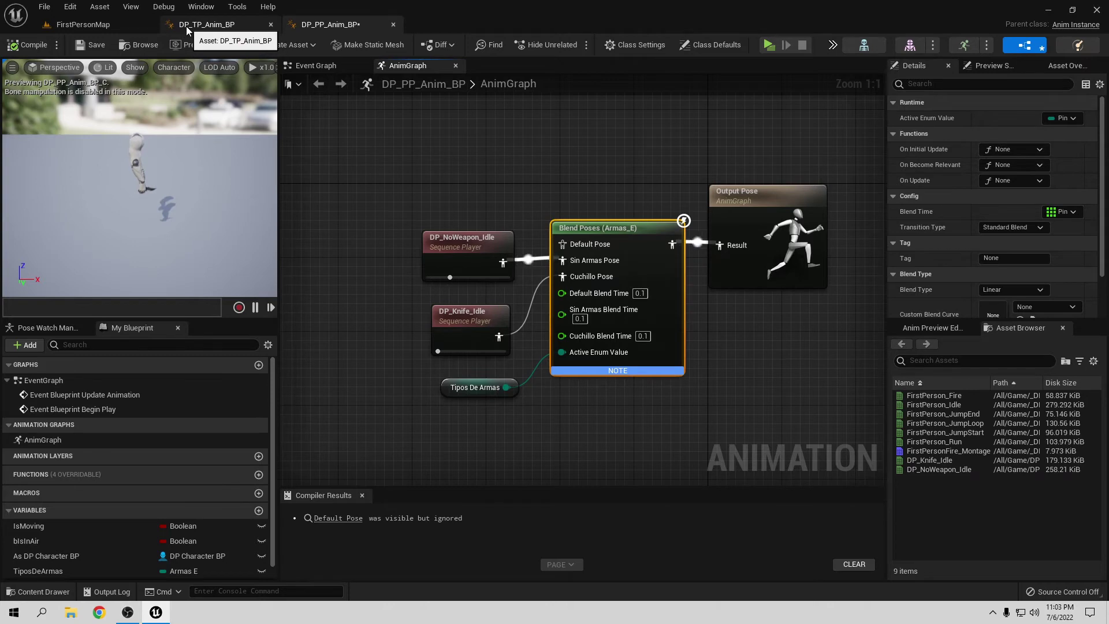
{"action": "left_click", "coordinate": [186, 26]}
- Paste a Blend Poses node before the Idle output pose and delete the DP_MM_Idle player
{"action": "left_click_drag", "start_coordinate": [582, 237], "coordinate": [731, 237]}
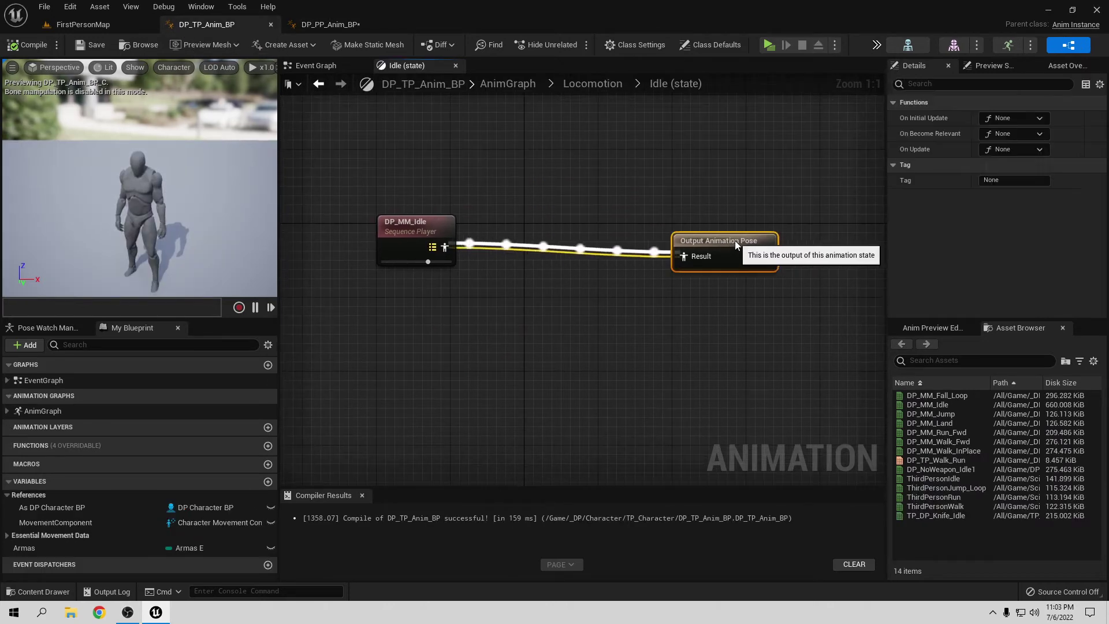
{"action": "left_click", "coordinate": [494, 334]}
{"action": "key", "text": "ctrl+v"}
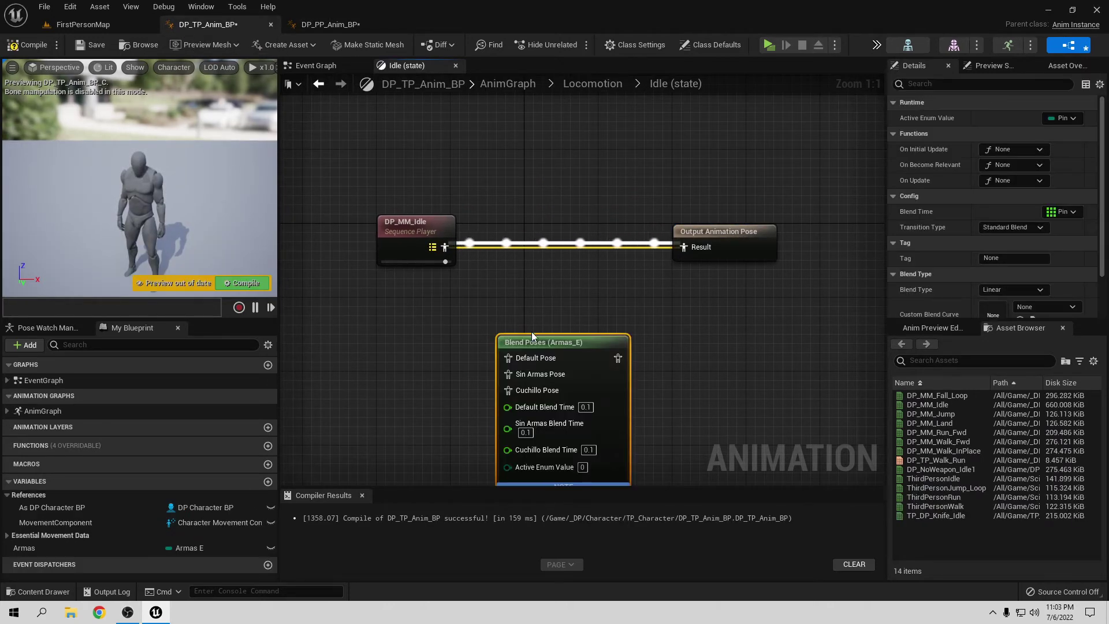
{"action": "left_click_drag", "start_coordinate": [532, 338], "coordinate": [577, 225]}
{"action": "left_click", "coordinate": [422, 221]}
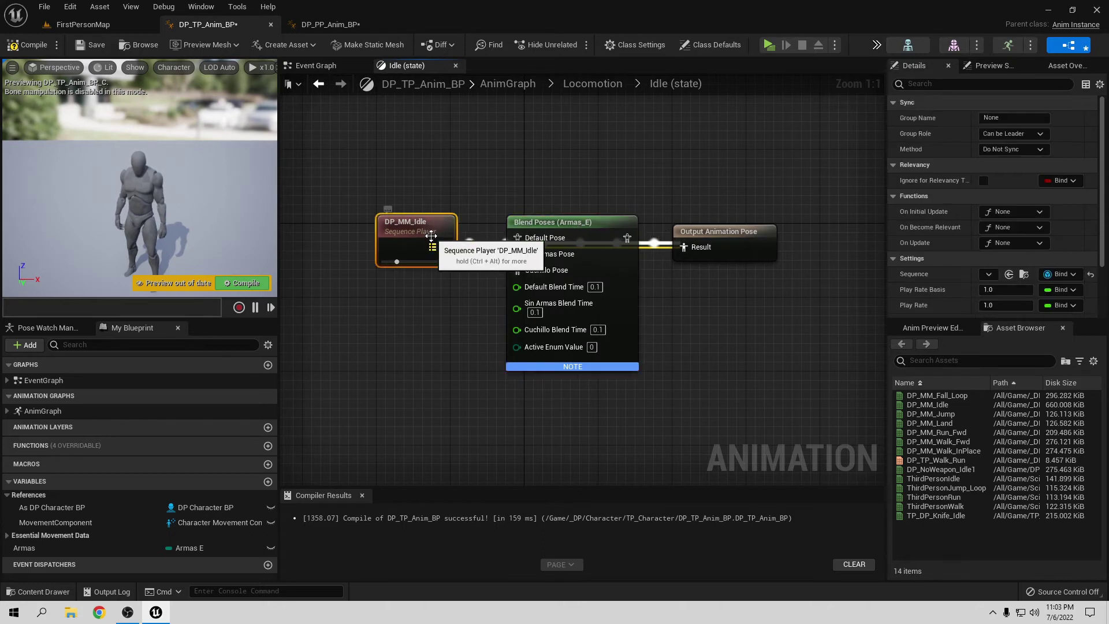
{"action": "key", "text": "Delete"}
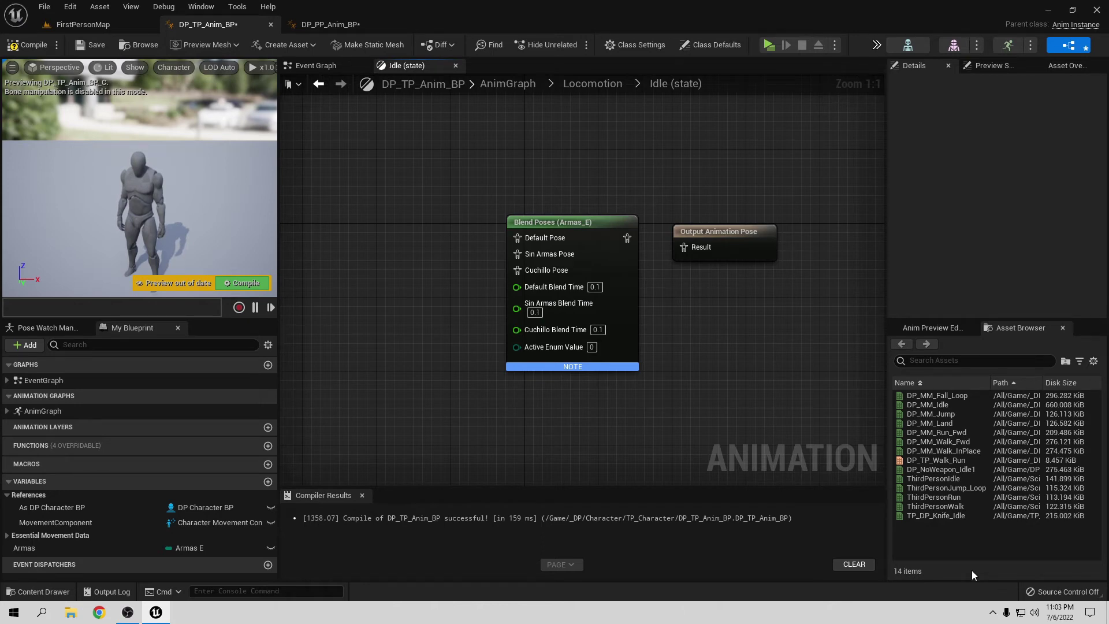
- Feed DP_NoWeapon_Idle1 to Sin Armas Pose and TP_DP_Knife_Idle to Cuchillo Pose, driven by Armas
{"action": "mouse_move", "coordinate": [941, 470]}
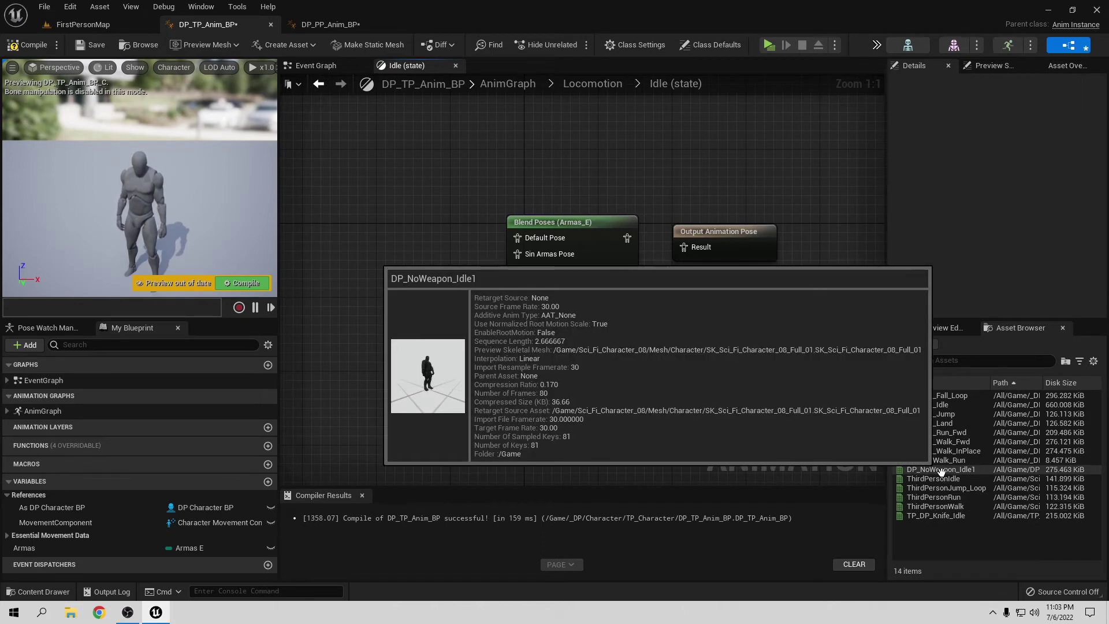
{"action": "left_click_drag", "start_coordinate": [941, 470], "coordinate": [421, 254]}
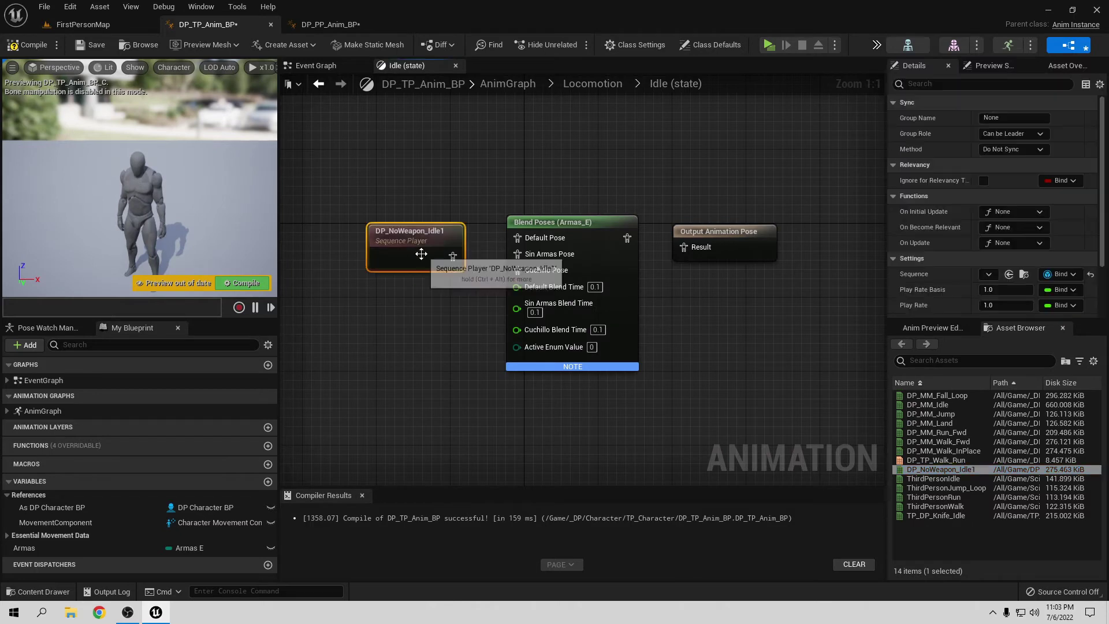
{"action": "left_click_drag", "start_coordinate": [452, 257], "coordinate": [485, 258]}
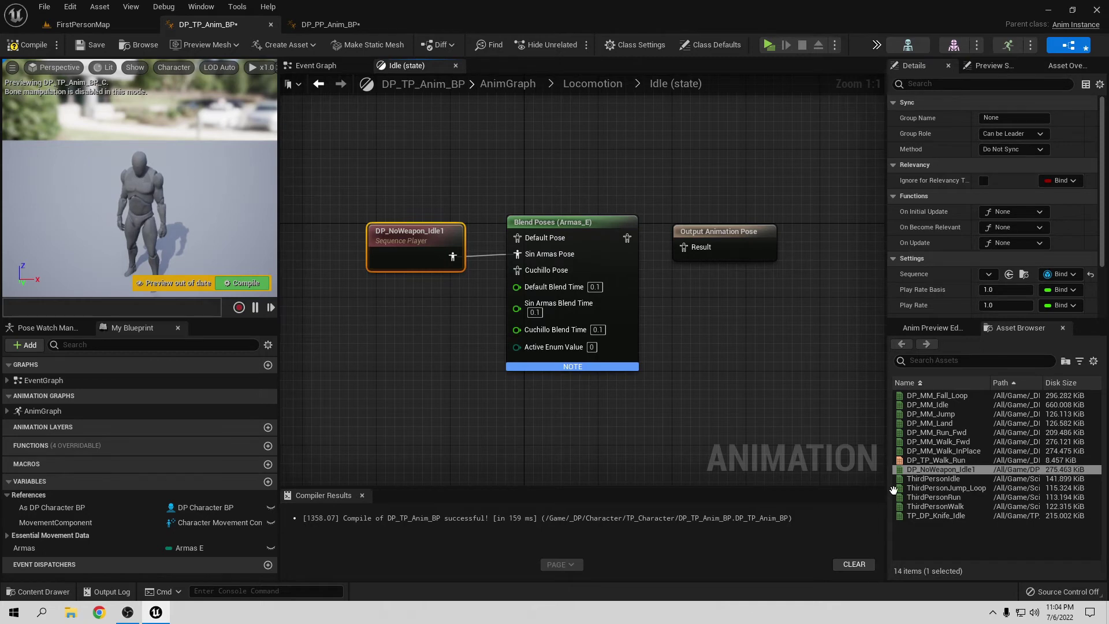
{"action": "mouse_move", "coordinate": [935, 515]}
{"action": "left_mouse_down"}
{"action": "mouse_move", "coordinate": [425, 379]}
{"action": "mouse_move", "coordinate": [396, 299]}
{"action": "left_mouse_up"}
{"action": "mouse_move", "coordinate": [470, 331]}
{"action": "left_mouse_down"}
{"action": "mouse_move", "coordinate": [504, 289]}
{"action": "mouse_move", "coordinate": [449, 306]}
{"action": "left_mouse_up"}
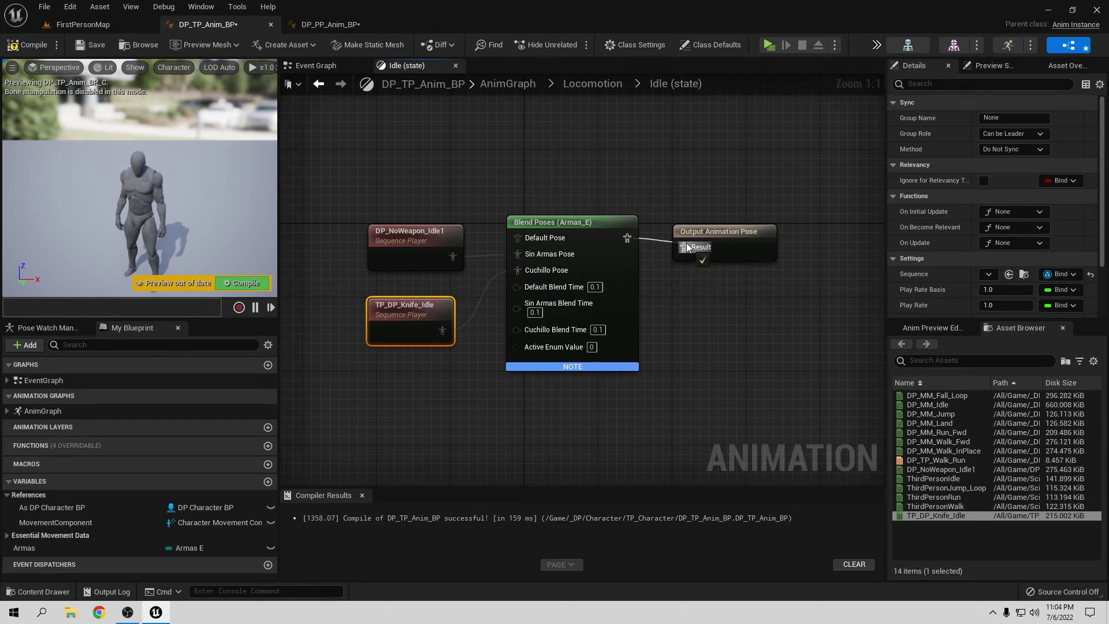
{"action": "left_click_drag", "start_coordinate": [688, 247], "coordinate": [689, 247]}
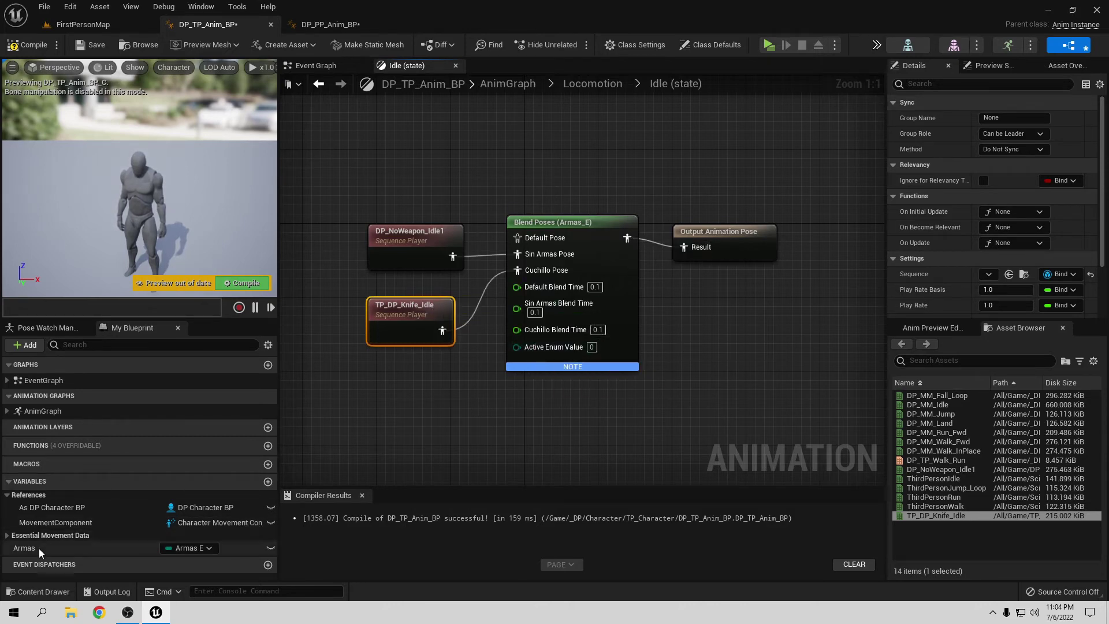
{"action": "left_click_drag", "start_coordinate": [39, 549], "coordinate": [275, 543]}
{"action": "left_click_drag", "start_coordinate": [518, 347], "coordinate": [518, 347]}
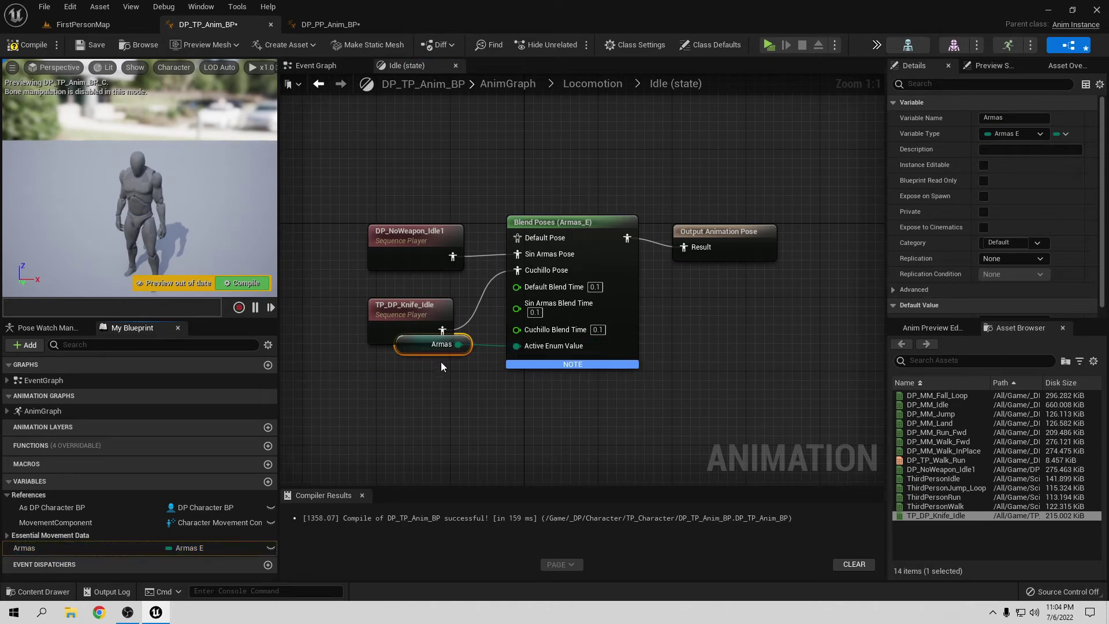
- Compile and save DP_TP_Anim_BP, then go back to the Locomotion state machine
{"action": "left_click", "coordinate": [33, 49]}
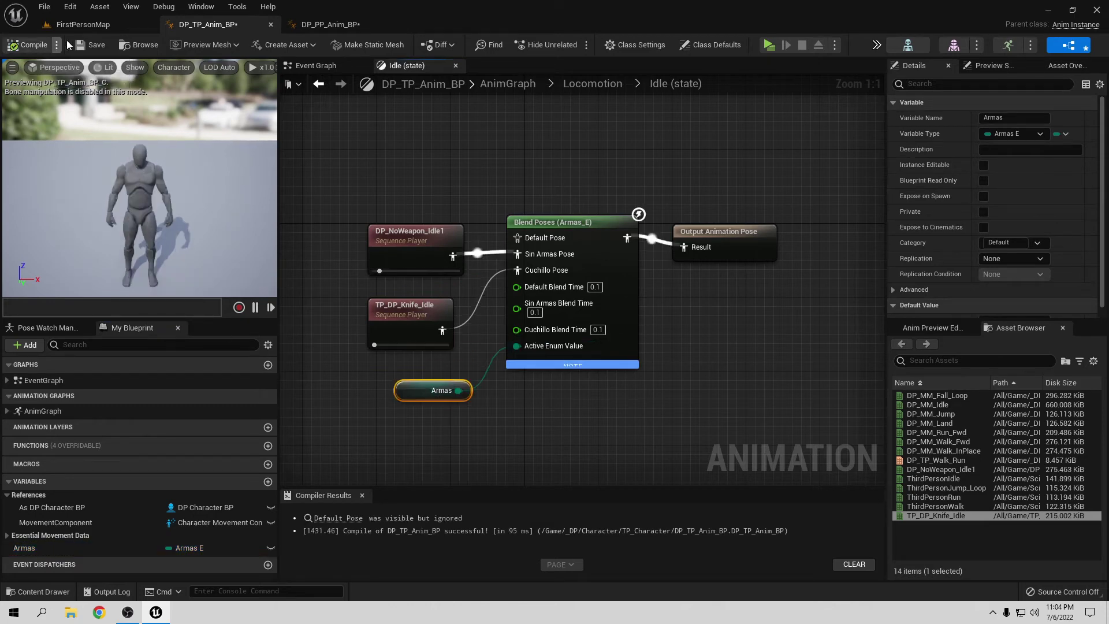
{"action": "left_click", "coordinate": [90, 44]}
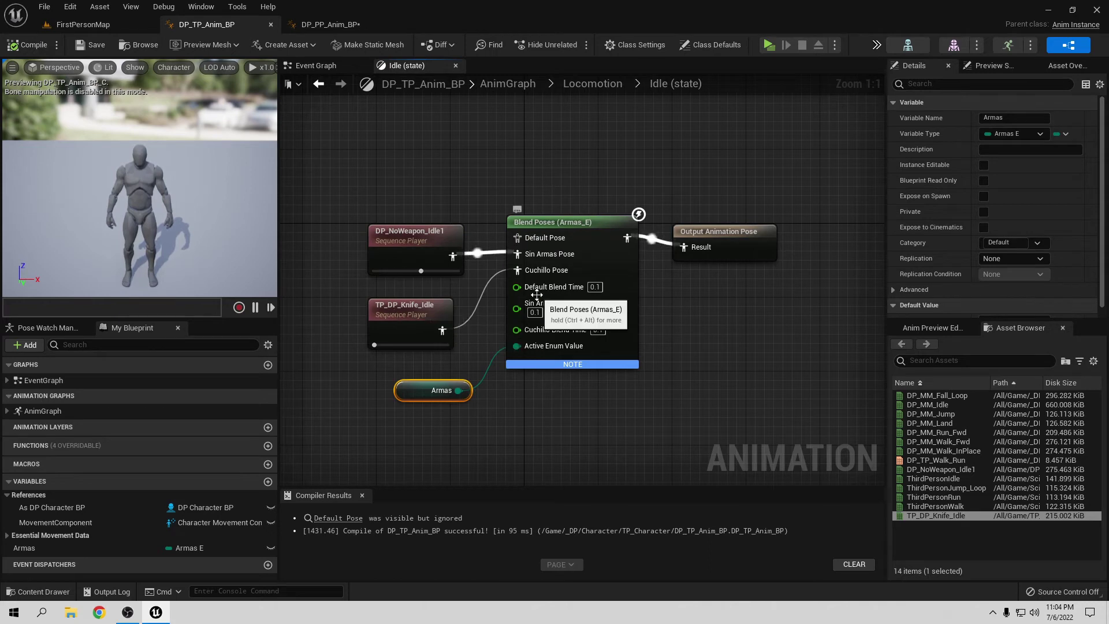
{"action": "left_click", "coordinate": [595, 91]}
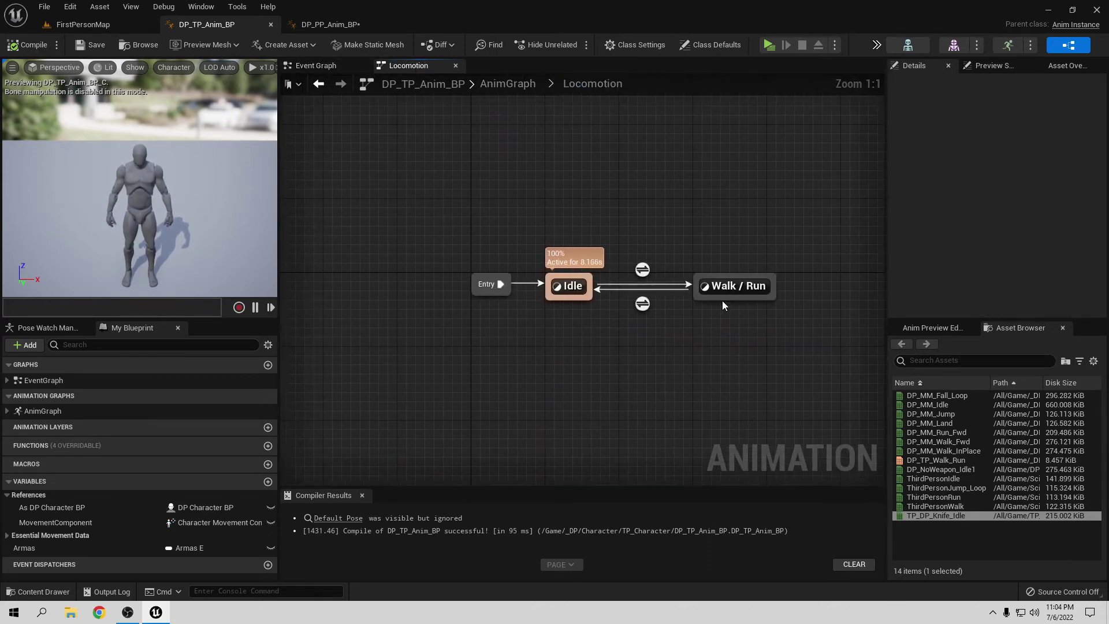
- In the Walk / Run state, paste a Blend Poses (Armas_E) node before the output pose
{"action": "double_click", "coordinate": [722, 288]}
{"action": "mouse_move", "coordinate": [623, 242]}
{"action": "left_mouse_down"}
{"action": "mouse_move", "coordinate": [800, 232]}
{"action": "mouse_move", "coordinate": [809, 242]}
{"action": "left_mouse_up"}
{"action": "left_click", "coordinate": [650, 314]}
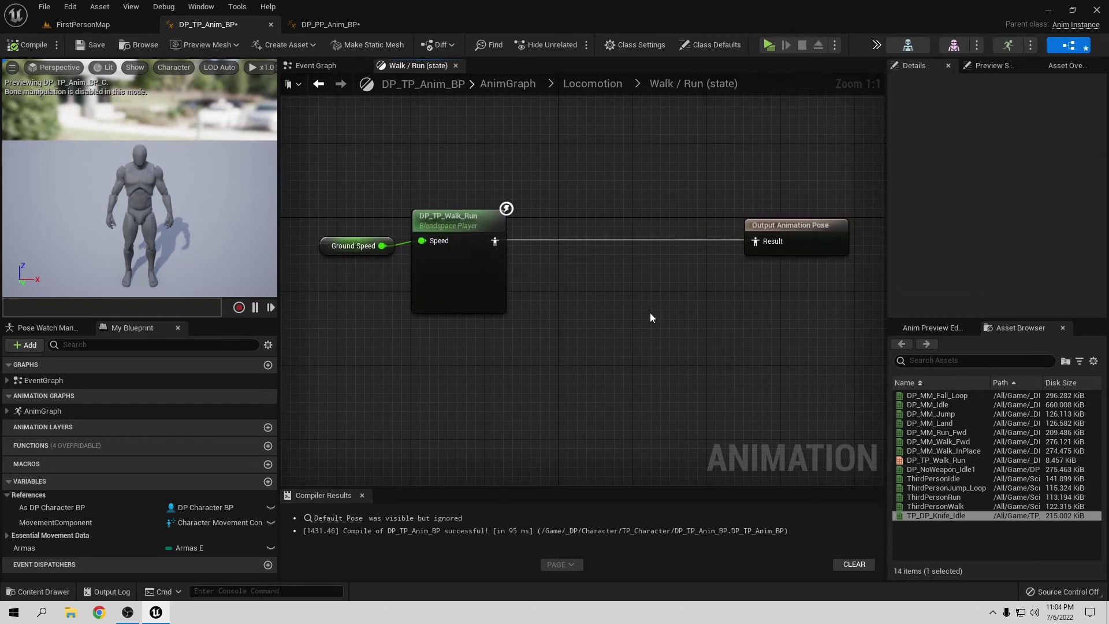
{"action": "key", "text": "ctrl+v"}
{"action": "left_click_drag", "start_coordinate": [751, 312], "coordinate": [658, 218]}
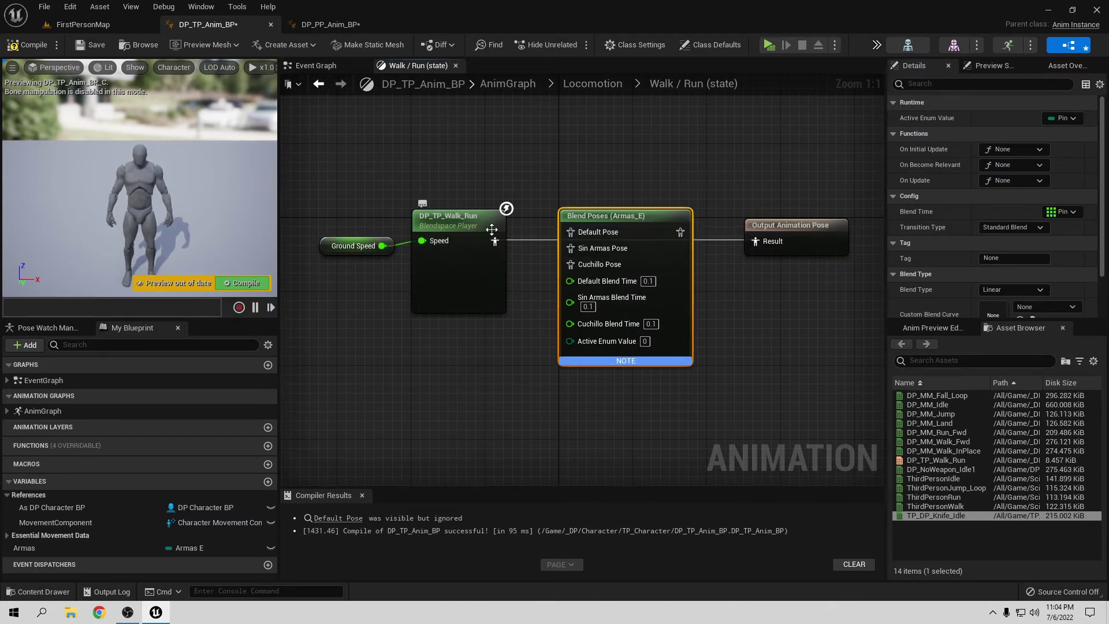
- Wire the walk/run blendspace to Sin Armas Pose, TP_DP_Knife_Idle to Cuchillo Pose, Armas as selector, and compile
{"action": "left_click_drag", "start_coordinate": [495, 241], "coordinate": [571, 249]}
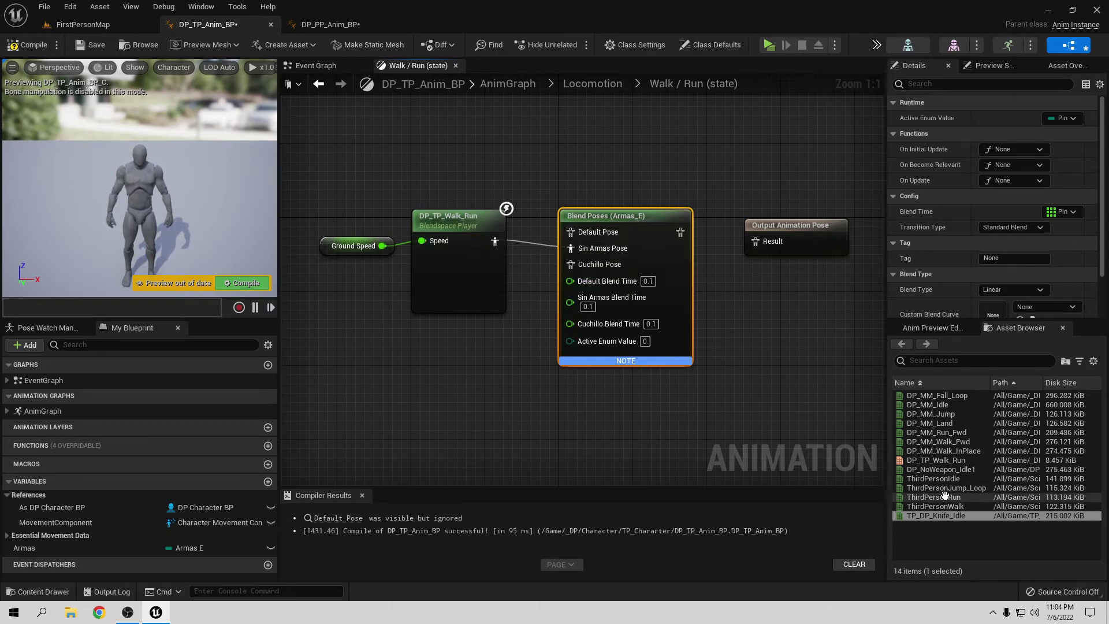
{"action": "mouse_move", "coordinate": [940, 516]}
{"action": "left_click_drag", "start_coordinate": [940, 516], "coordinate": [433, 352]}
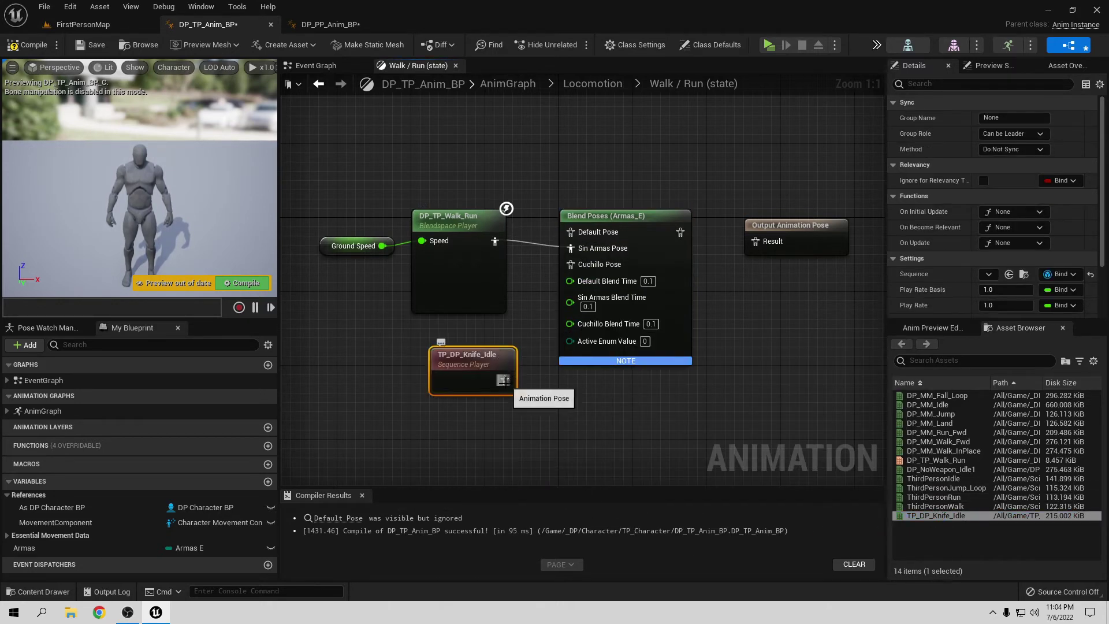
{"action": "left_click_drag", "start_coordinate": [505, 380], "coordinate": [579, 266]}
{"action": "left_click_drag", "start_coordinate": [680, 232], "coordinate": [756, 241]}
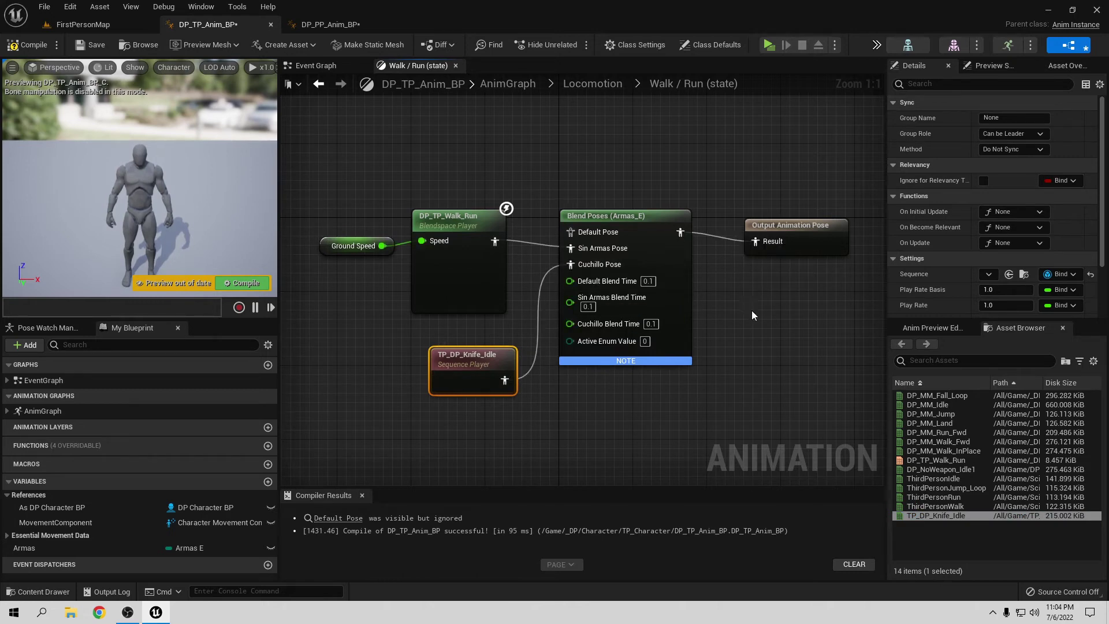
{"action": "mouse_move", "coordinate": [43, 546]}
{"action": "left_mouse_down"}
{"action": "mouse_move", "coordinate": [571, 342]}
{"action": "mouse_move", "coordinate": [586, 388]}
{"action": "left_mouse_up"}
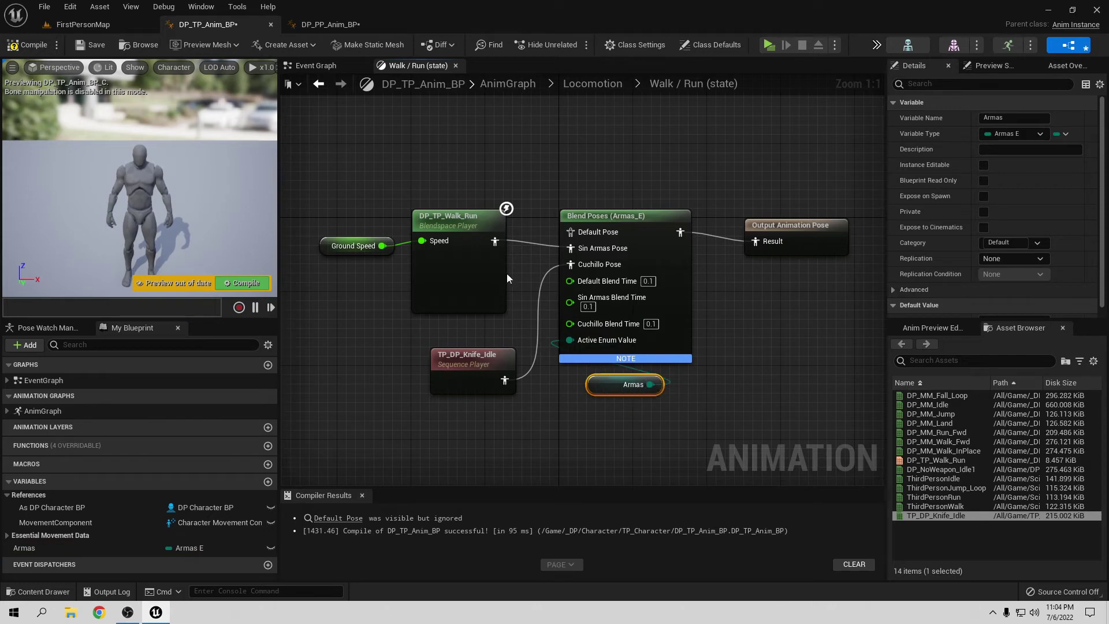
{"action": "left_click", "coordinate": [38, 49]}
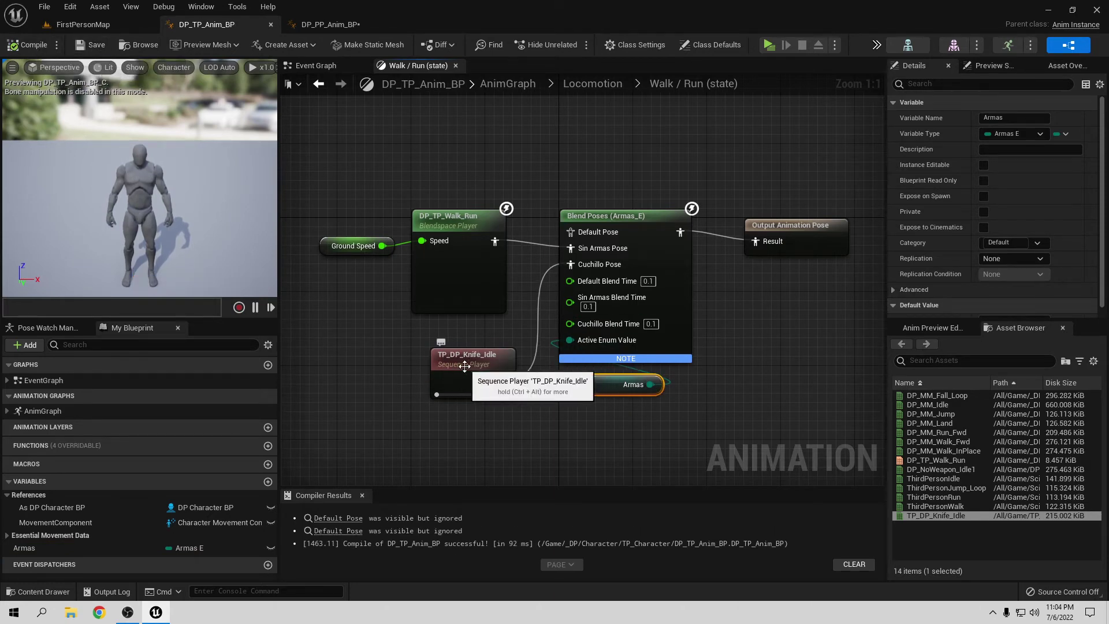
{"action": "left_click_drag", "start_coordinate": [459, 363], "coordinate": [439, 356]}
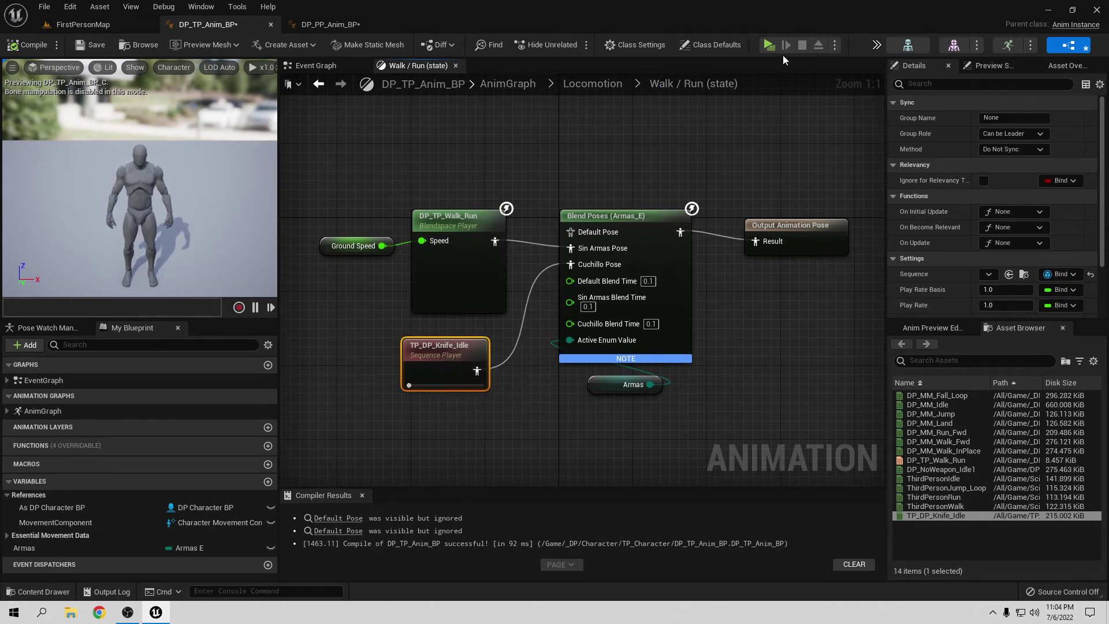
{"action": "left_click", "coordinate": [770, 45]}
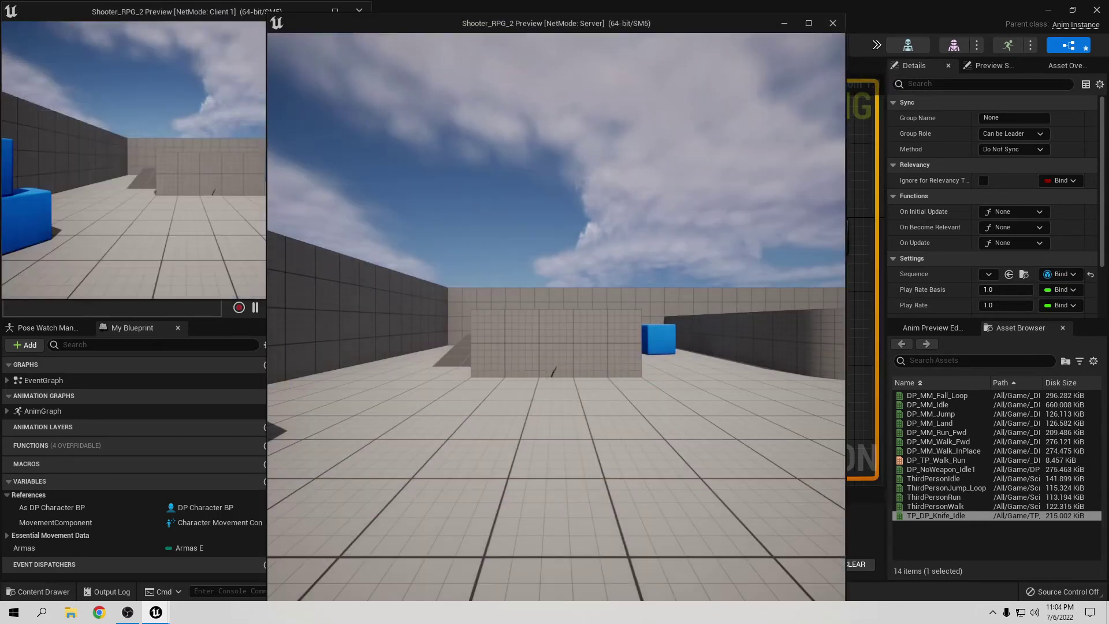
{"action": "key", "text": "w"}
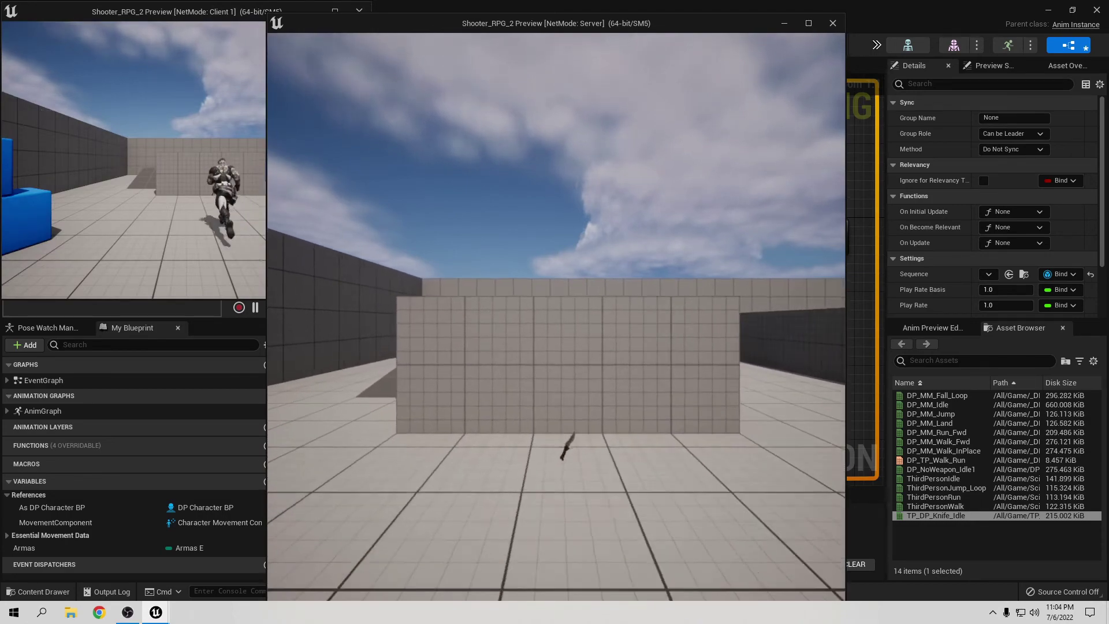
{"action": "mouse_move", "coordinate": [556, 317]}
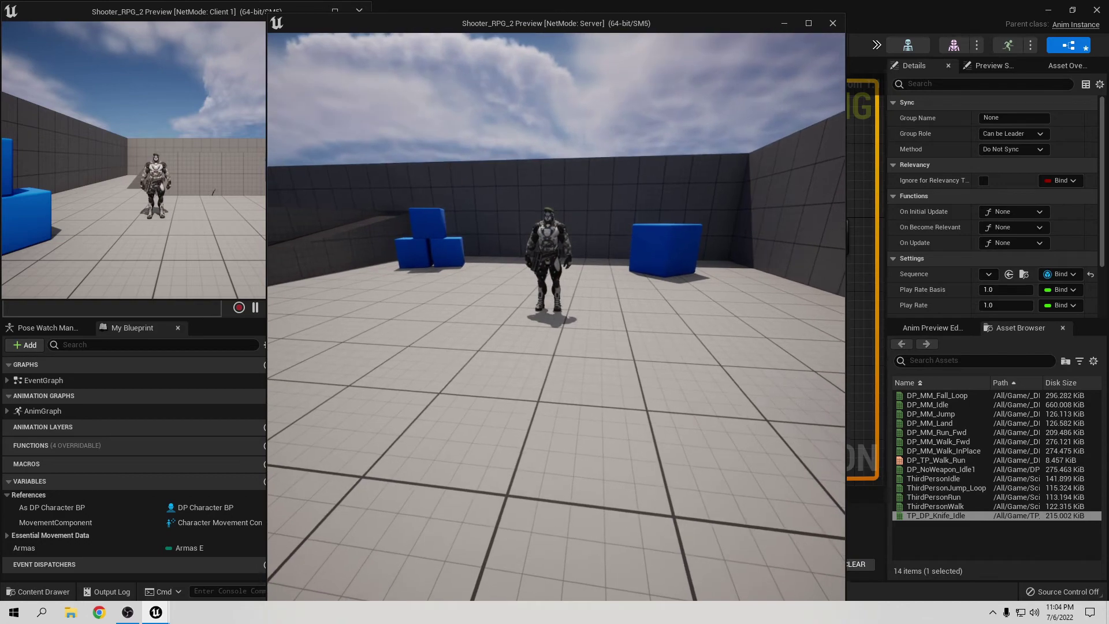
{"action": "key", "text": "w"}
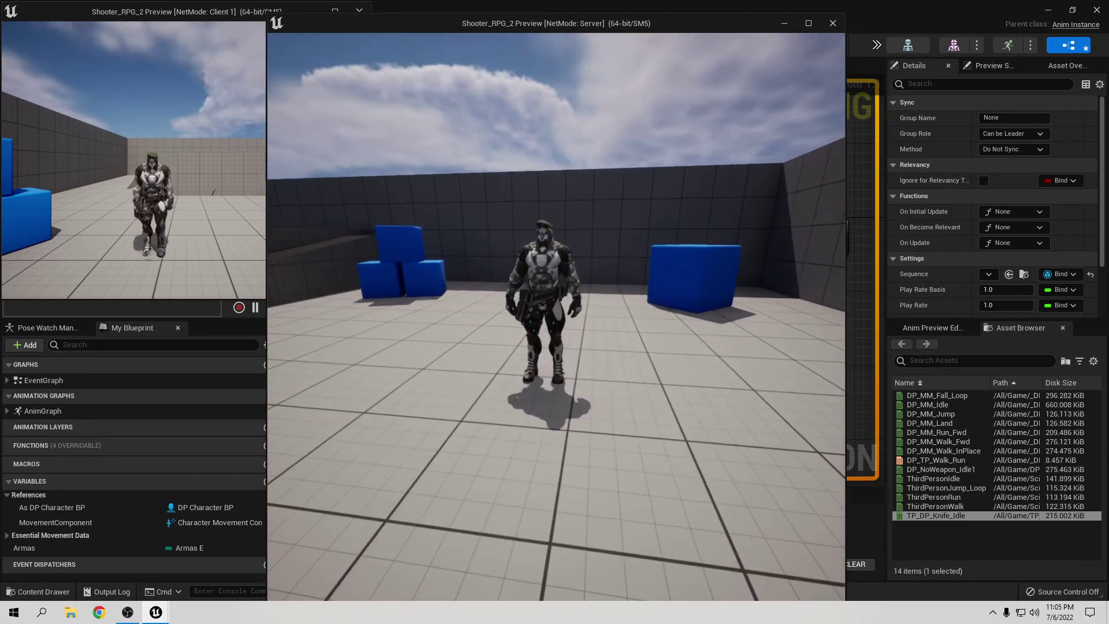
{"action": "key", "text": "w"}
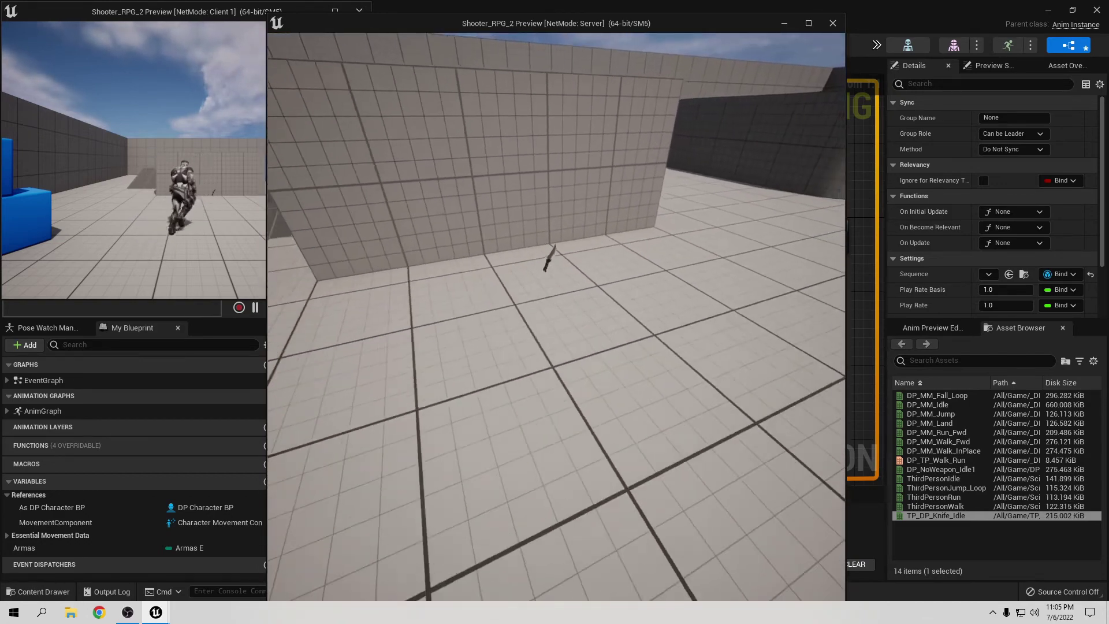
{"action": "key", "text": "w"}
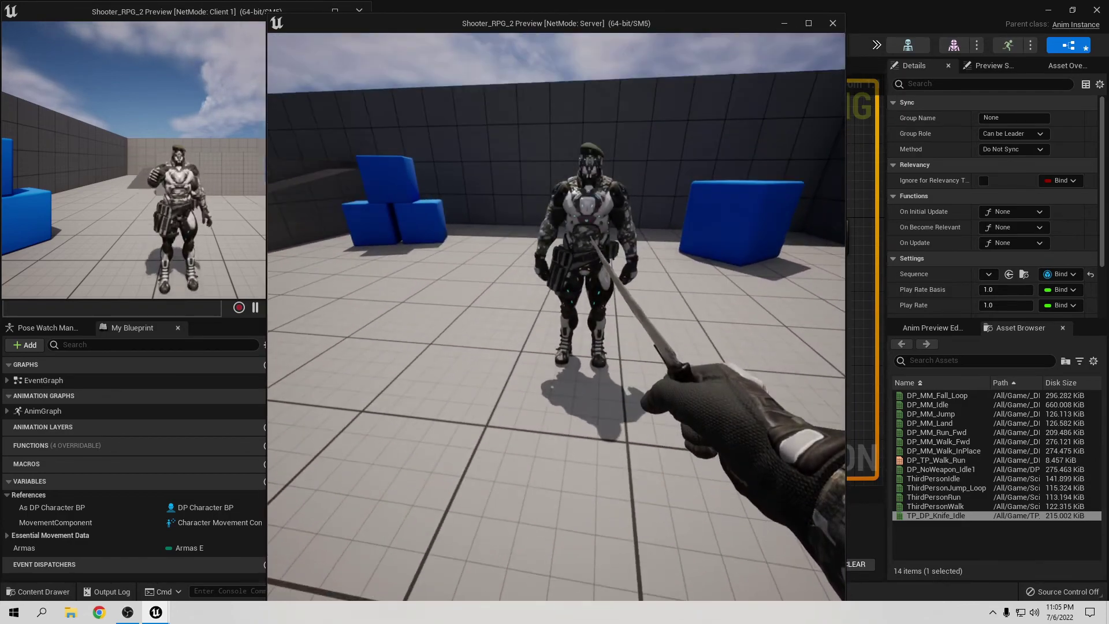
{"action": "key", "text": "s"}
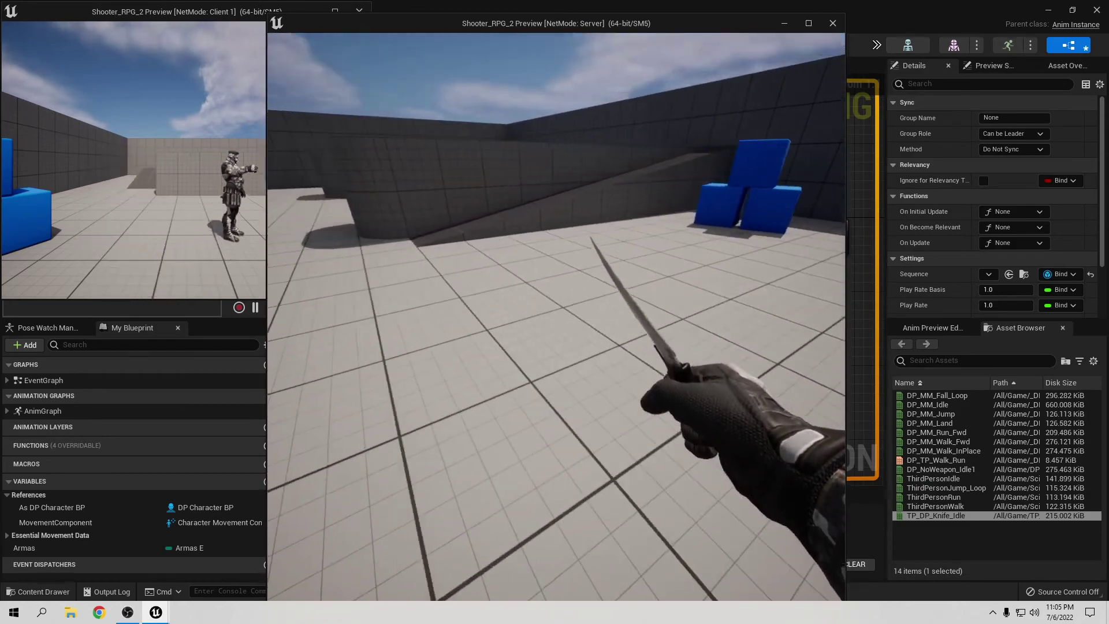
{"action": "key", "text": "w"}
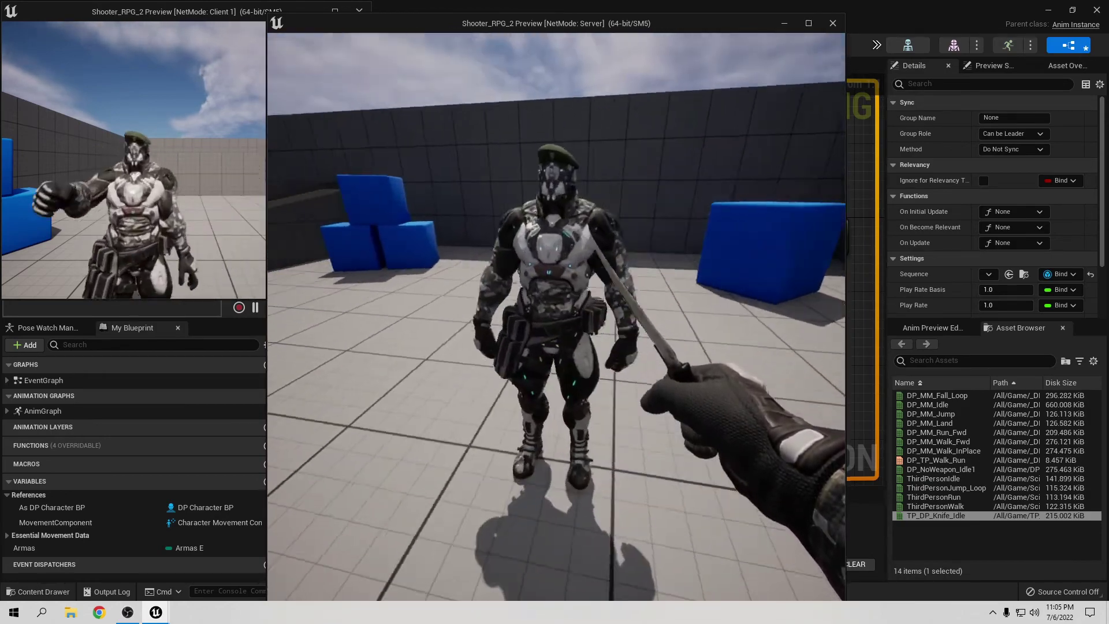
{"action": "key", "text": "s"}
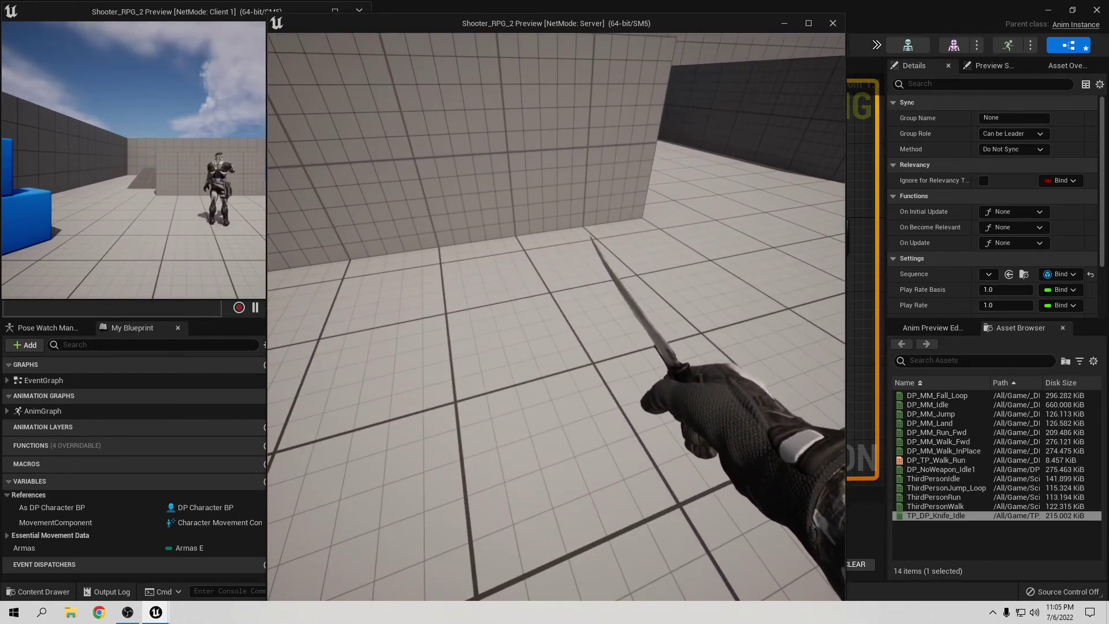
{"action": "key", "text": "Escape"}
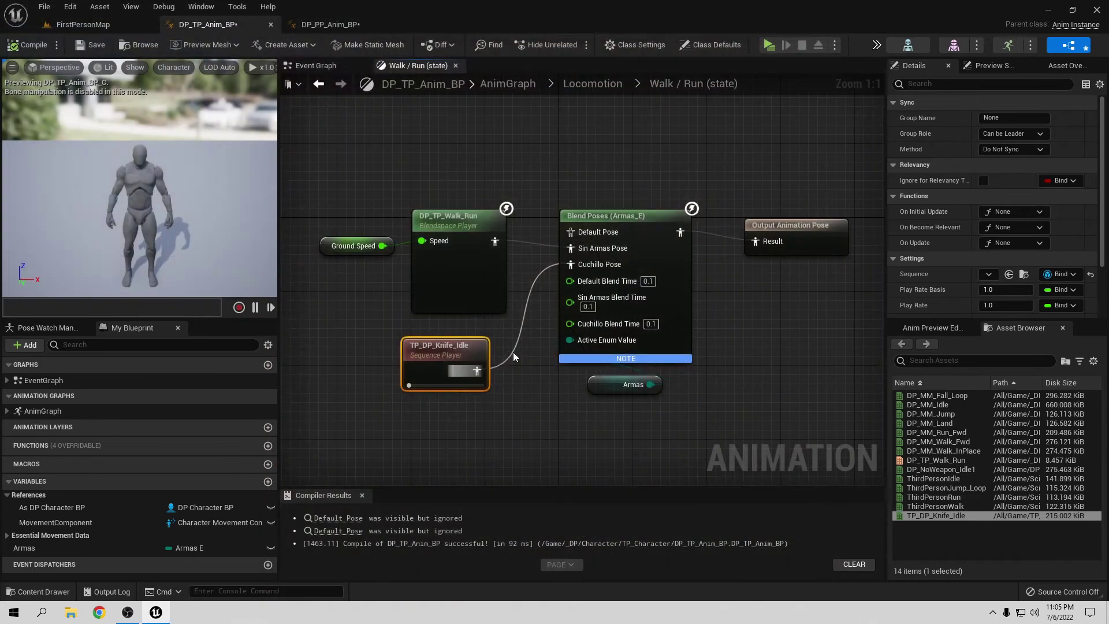
- Add a Layered blend per bone node after the TP_DP_Knife_Idle node
{"action": "left_click", "coordinate": [478, 444]}
{"action": "right_click_drag", "start_coordinate": [477, 443], "coordinate": [477, 343]}
{"action": "mouse_move", "coordinate": [455, 257]}
{"action": "left_mouse_down"}
{"action": "mouse_move", "coordinate": [371, 325]}
{"action": "mouse_move", "coordinate": [344, 312]}
{"action": "left_mouse_up"}
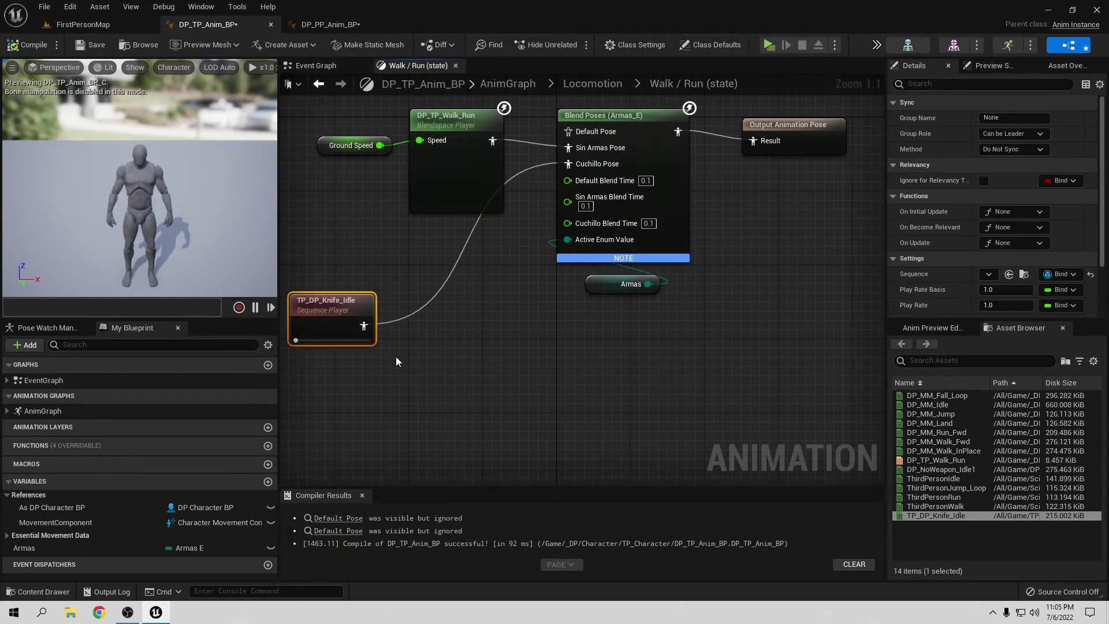
{"action": "right_click_drag", "start_coordinate": [396, 356], "coordinate": [394, 283]}
{"action": "left_click_drag", "start_coordinate": [380, 274], "coordinate": [460, 301]}
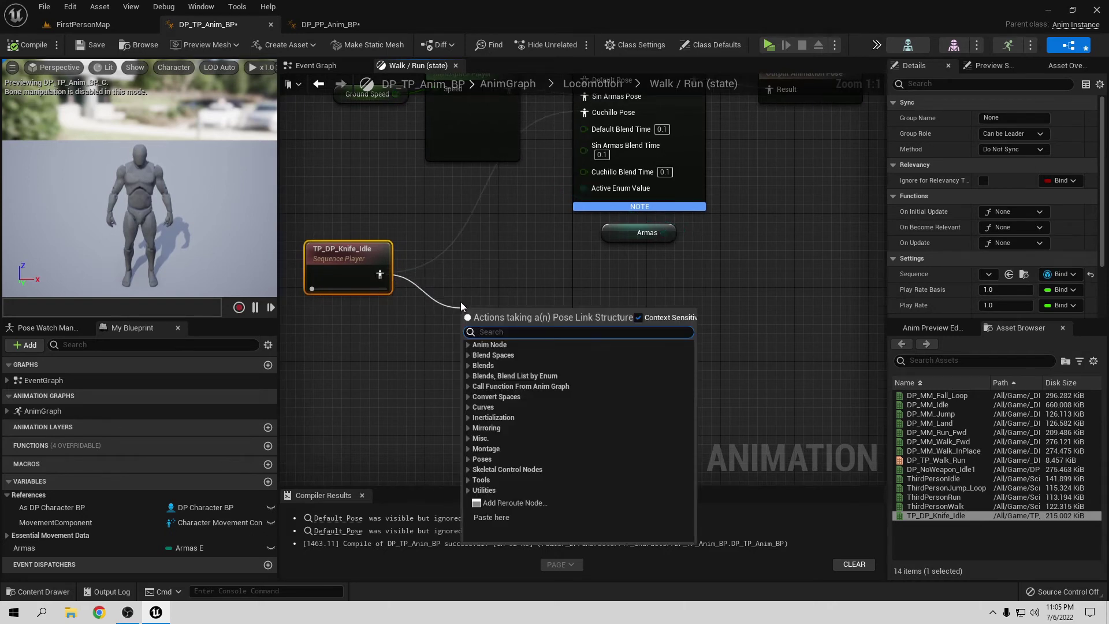
{"action": "type", "text": "blend"}
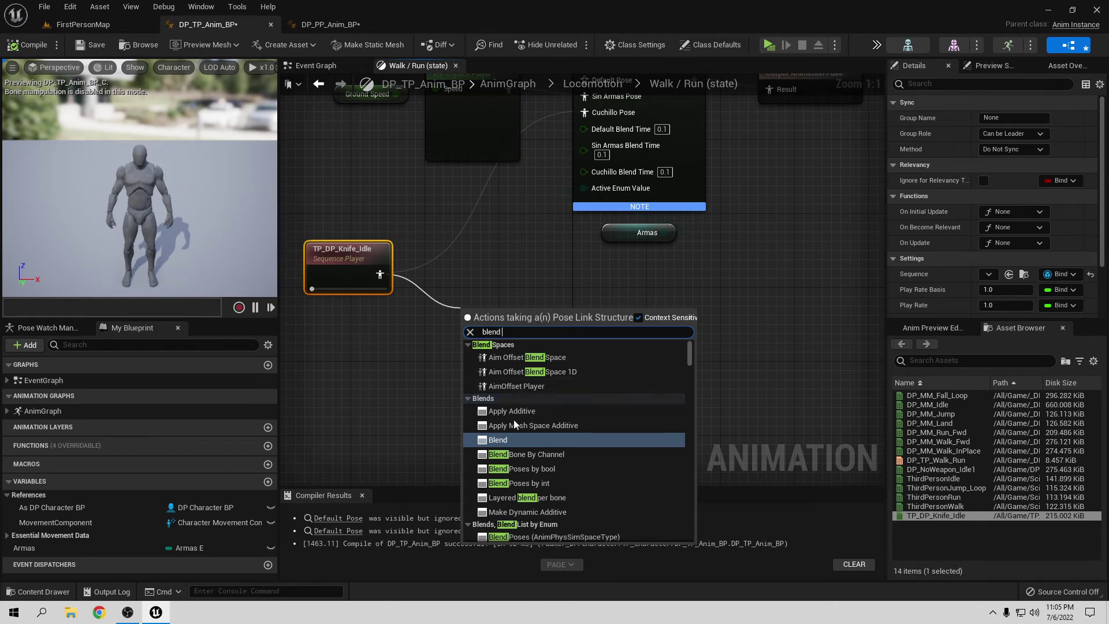
{"action": "left_click", "coordinate": [540, 498]}
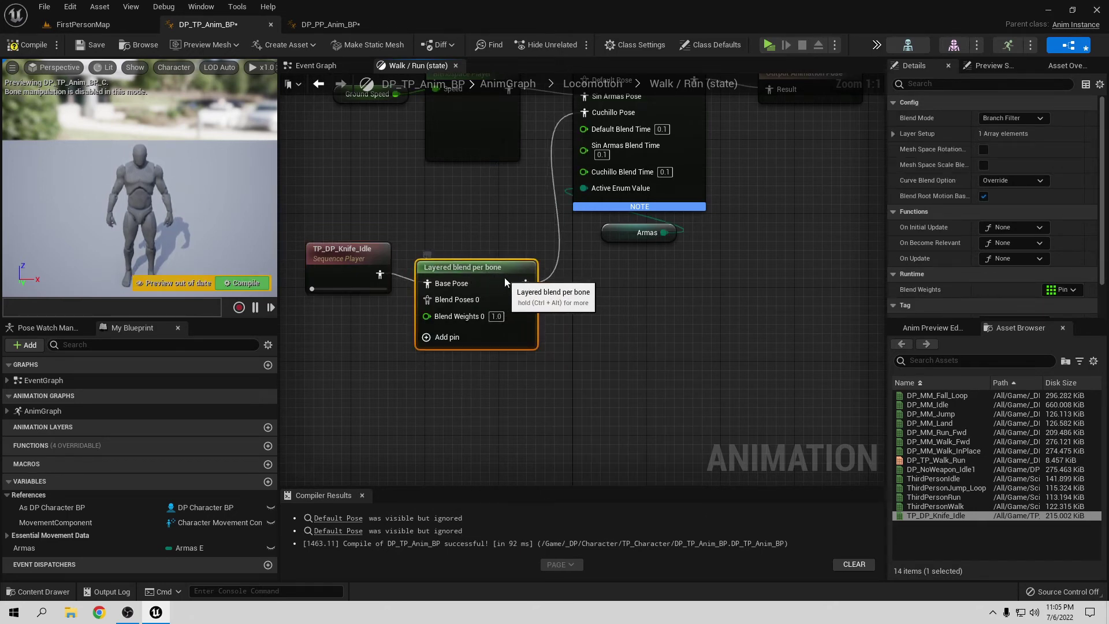
{"action": "left_click_drag", "start_coordinate": [540, 331], "coordinate": [513, 284]}
{"action": "right_click_drag", "start_coordinate": [462, 294], "coordinate": [482, 346]}
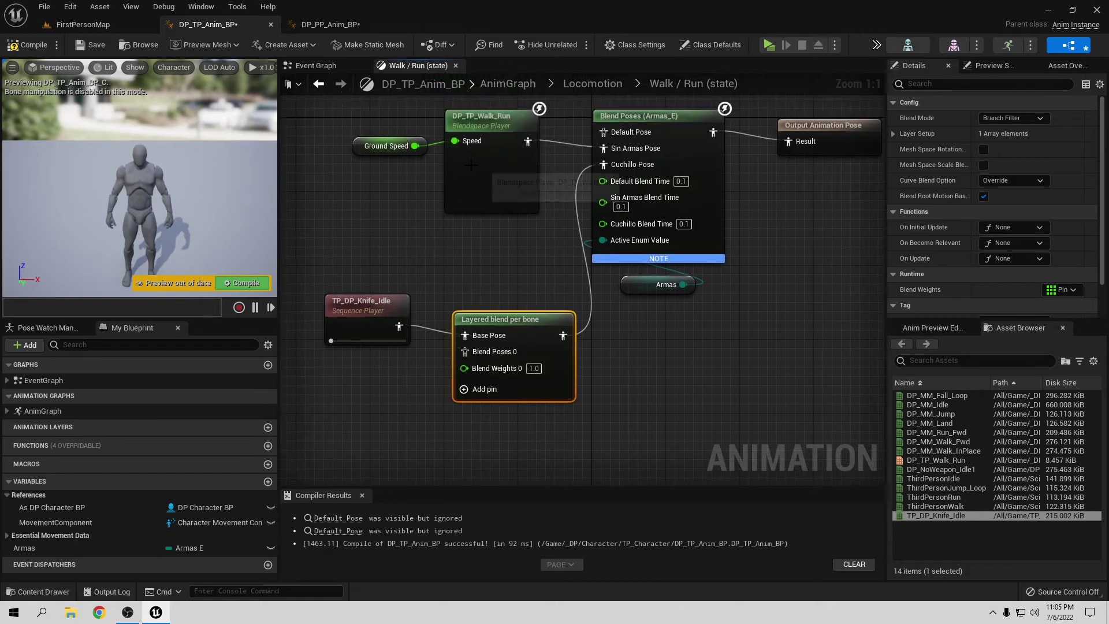
- Wire TP_DP_Knife_Idle into Blend Poses 0, keeping the walk/run blendspace on Sin Armas Pose
{"action": "left_click", "coordinate": [399, 326], "text": "alt"}
{"action": "mouse_move", "coordinate": [398, 314]}
{"action": "left_mouse_down"}
{"action": "mouse_move", "coordinate": [398, 406]}
{"action": "mouse_move", "coordinate": [462, 354]}
{"action": "left_mouse_up"}
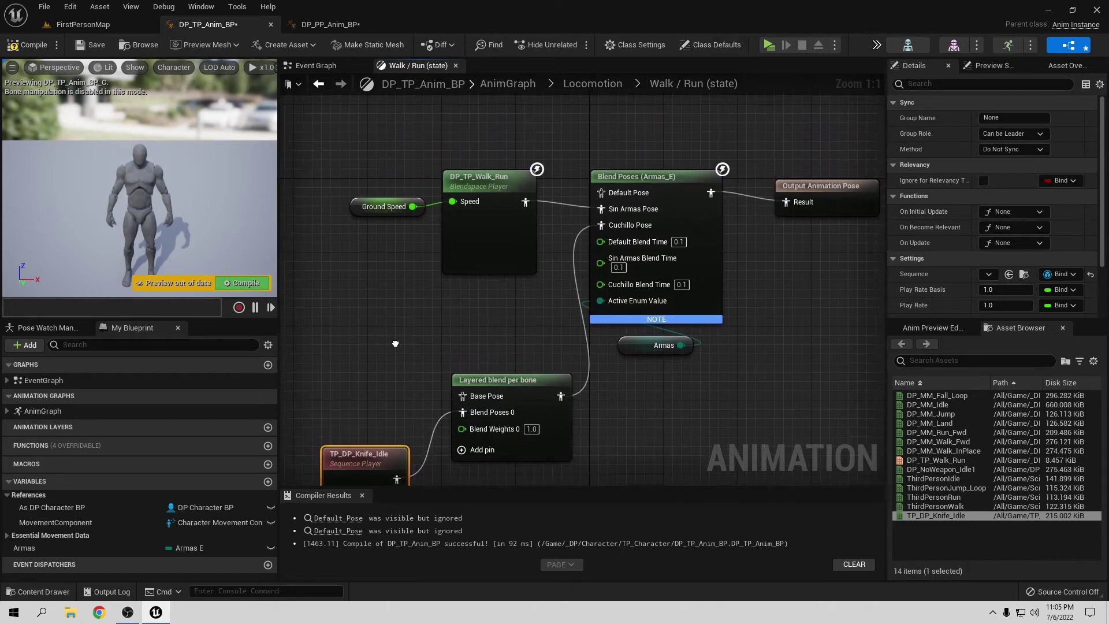
{"action": "right_click_drag", "start_coordinate": [436, 358], "coordinate": [434, 421]}
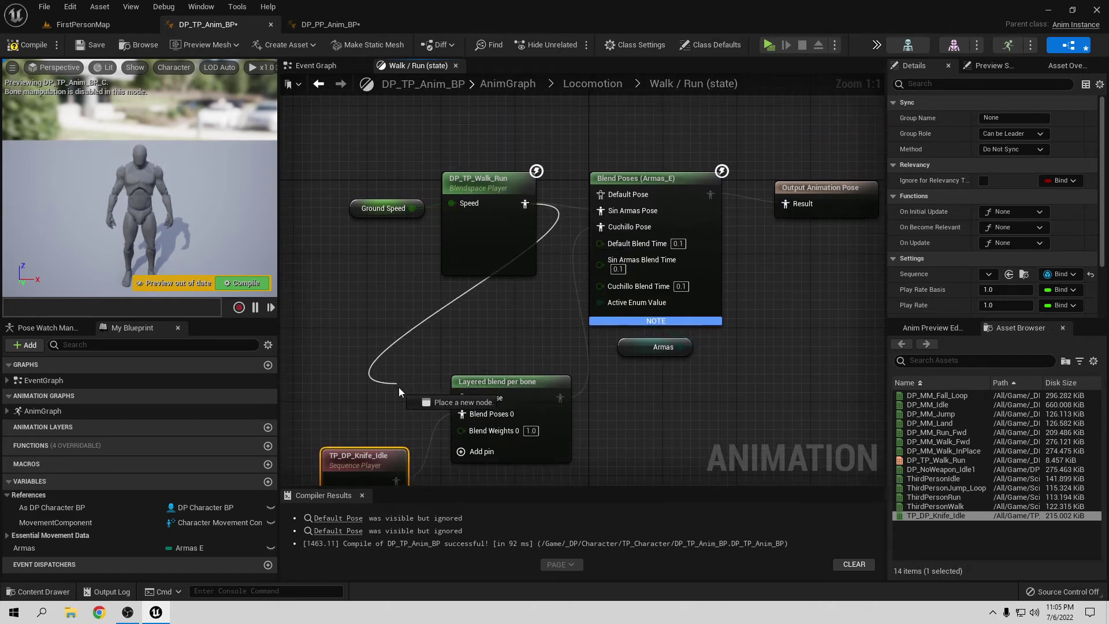
{"action": "left_click_drag", "start_coordinate": [525, 203], "coordinate": [462, 397]}
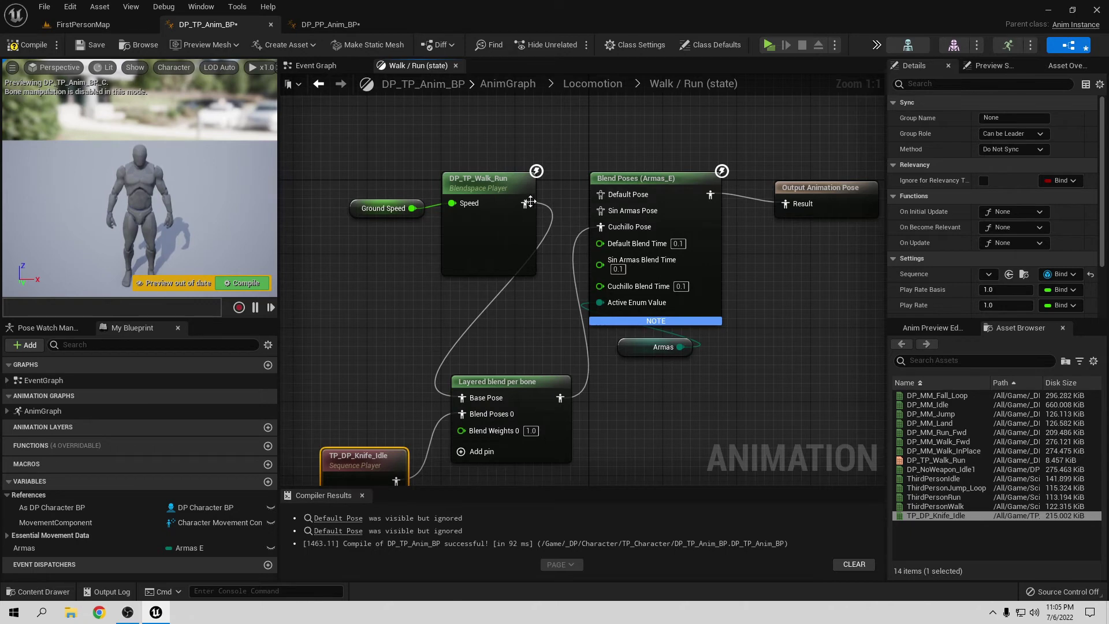
{"action": "left_click_drag", "start_coordinate": [529, 201], "coordinate": [601, 211]}
{"action": "left_click_drag", "start_coordinate": [524, 203], "coordinate": [462, 398]}
{"action": "left_click_drag", "start_coordinate": [525, 210], "coordinate": [535, 205]}
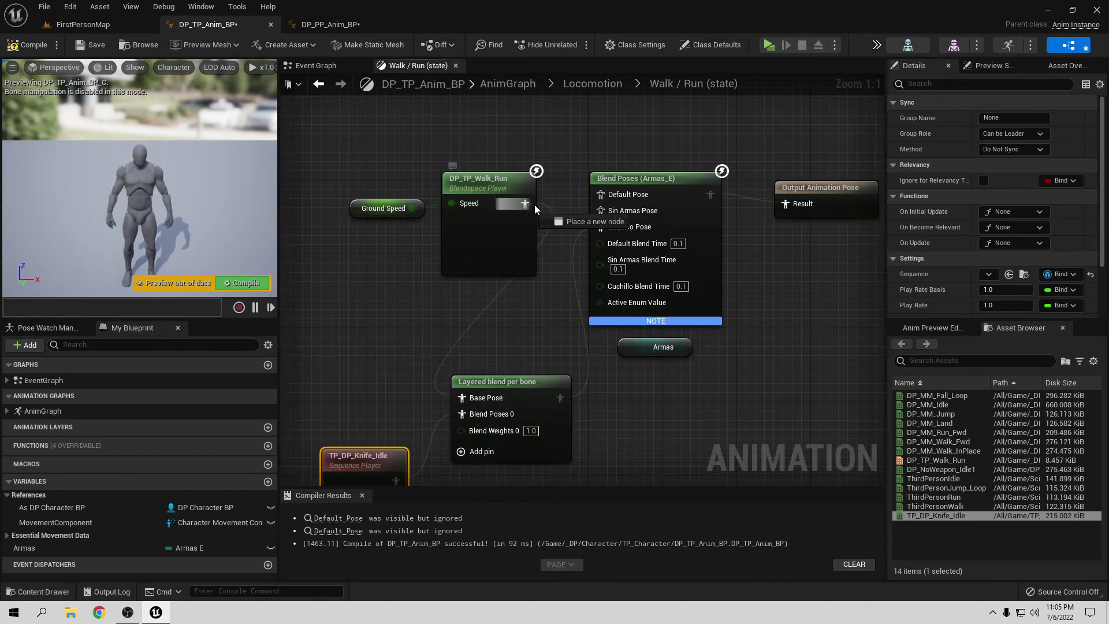
{"action": "left_click_drag", "start_coordinate": [602, 209], "coordinate": [601, 210]}
- Duplicate DP_TP_Walk_Run as the layered blend's Base Pose, drive it with Ground Speed, and compile
{"action": "left_click", "coordinate": [484, 182]}
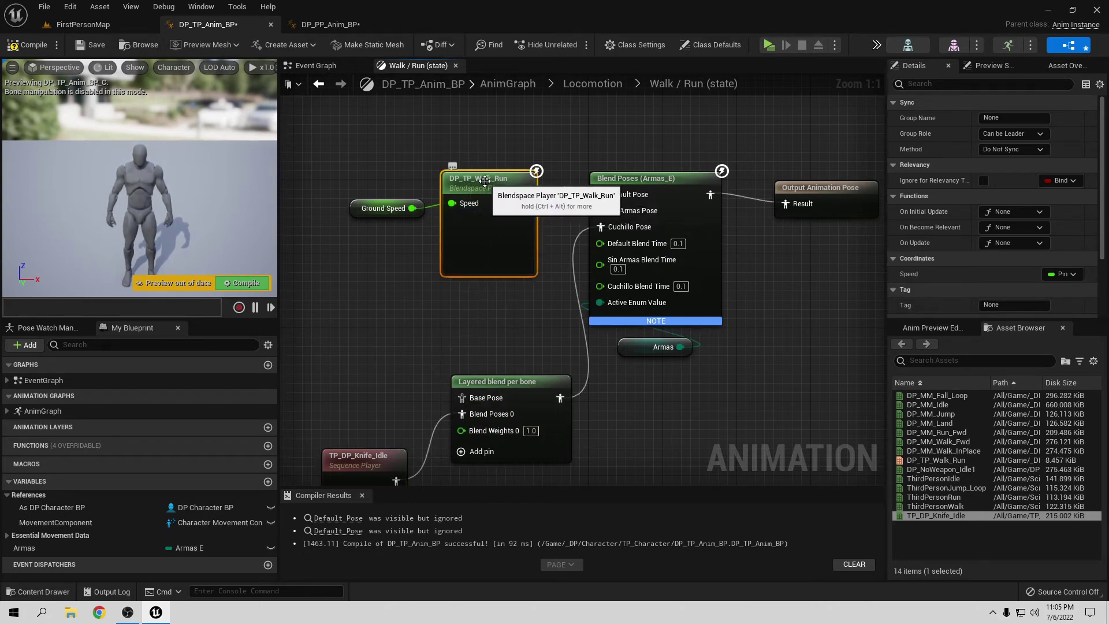
{"action": "key", "text": "ctrl+c"}
{"action": "key", "text": "ctrl+v"}
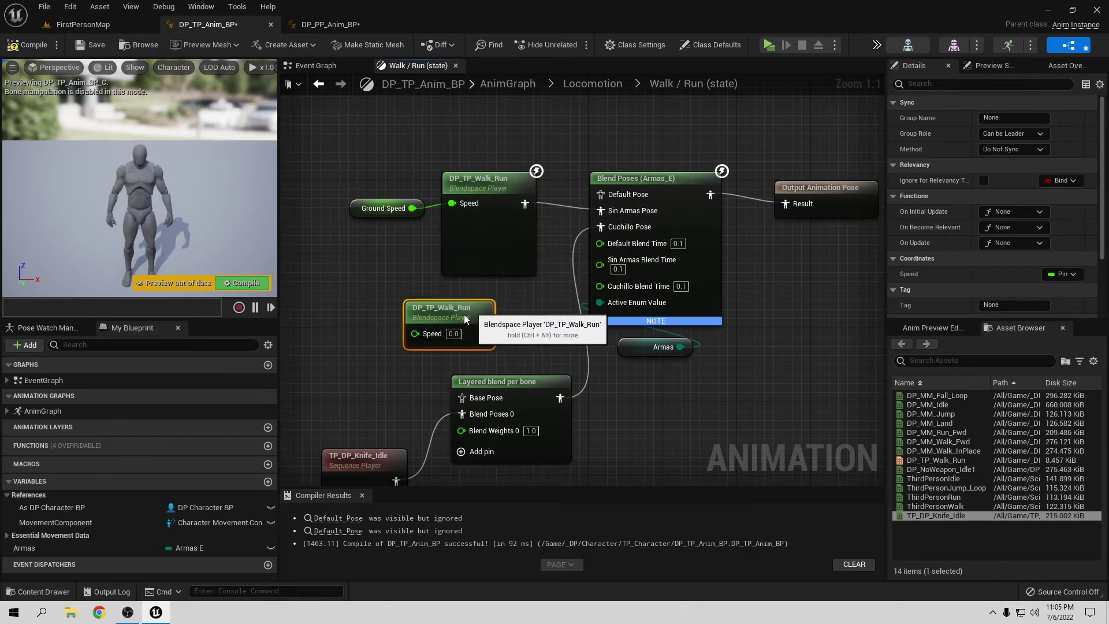
{"action": "right_click_drag", "start_coordinate": [470, 344], "coordinate": [470, 288]}
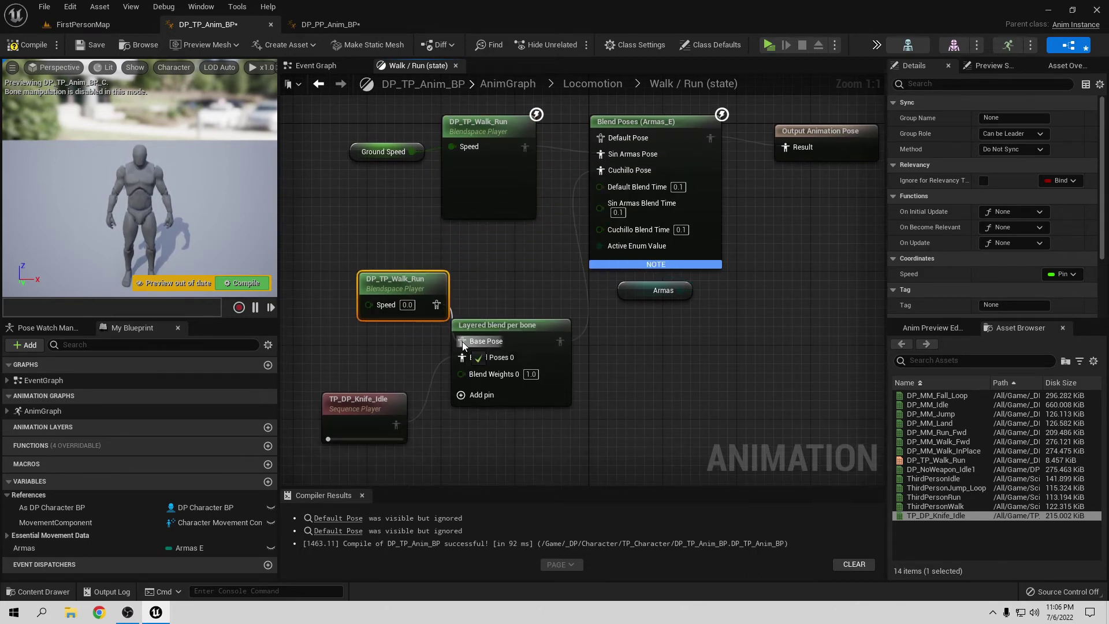
{"action": "left_click_drag", "start_coordinate": [415, 280], "coordinate": [396, 299]}
{"action": "right_click_drag", "start_coordinate": [442, 251], "coordinate": [512, 253]}
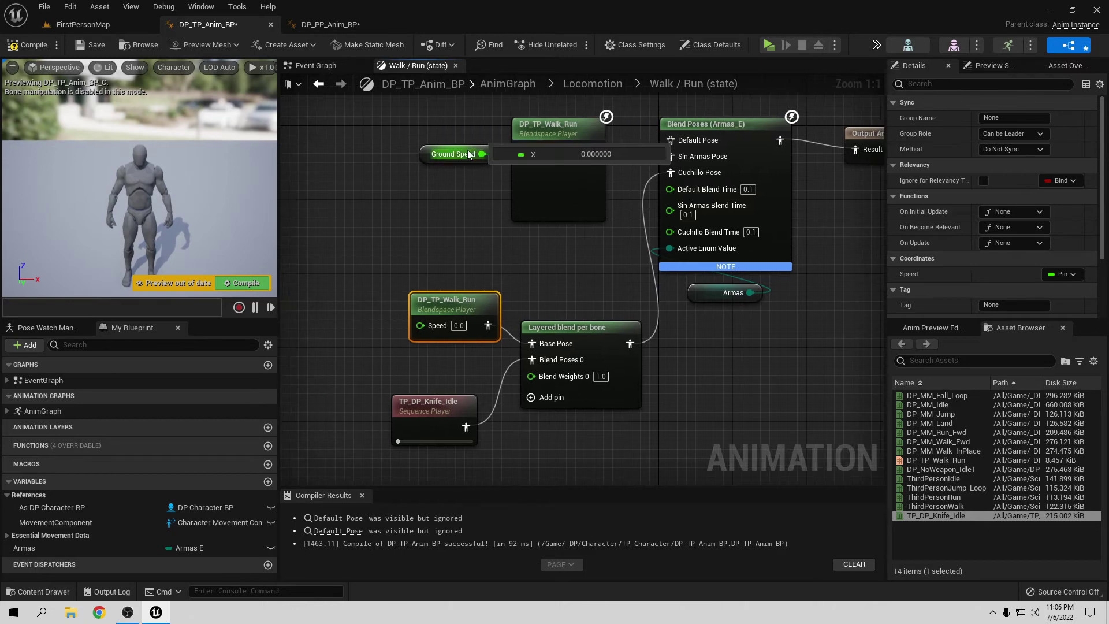
{"action": "mouse_move", "coordinate": [431, 153]}
{"action": "left_mouse_down"}
{"action": "mouse_move", "coordinate": [310, 144]}
{"action": "mouse_move", "coordinate": [420, 325]}
{"action": "left_mouse_up"}
{"action": "left_click", "coordinate": [28, 45]}
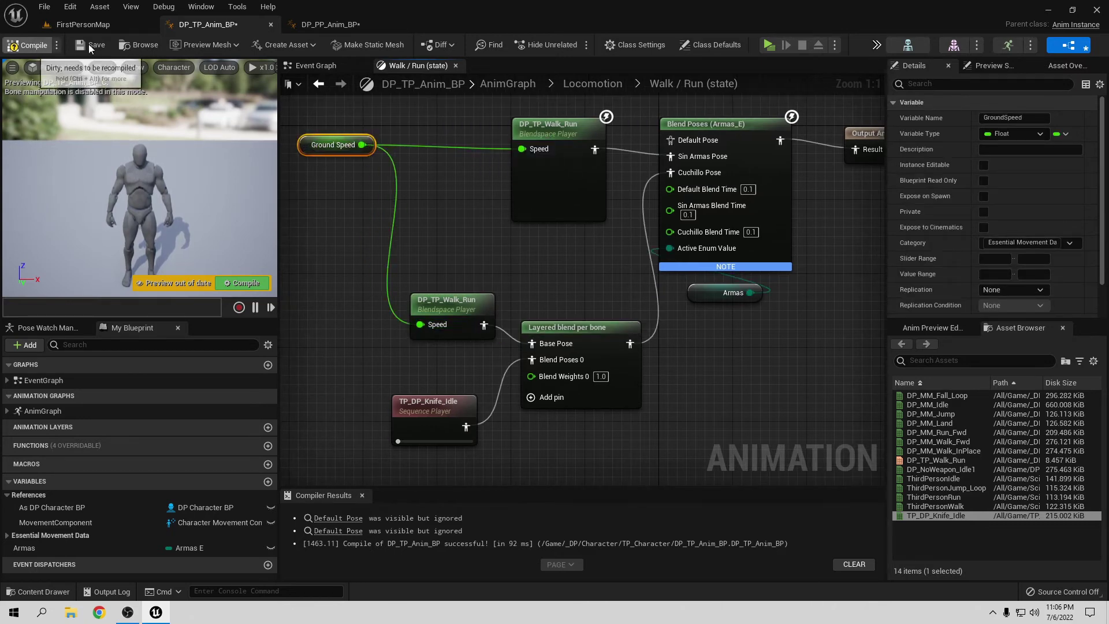
- Tidy the graph by moving the knife idle node below the layered blend
{"action": "left_click_drag", "start_coordinate": [453, 421], "coordinate": [479, 439]}
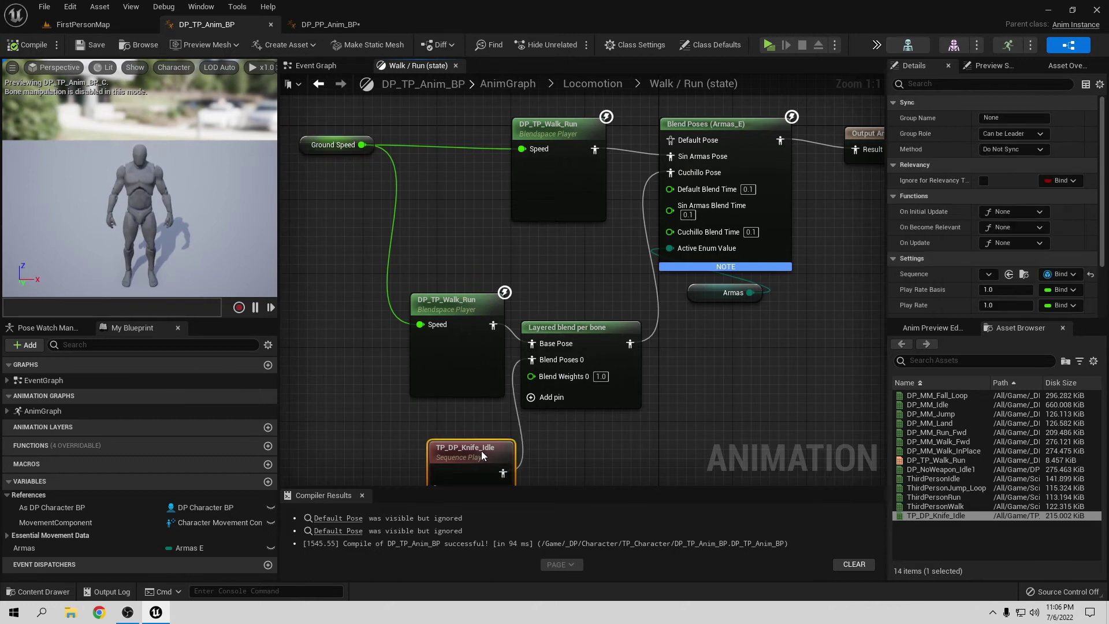
{"action": "mouse_move", "coordinate": [610, 333]}
{"action": "right_mouse_down"}
{"action": "mouse_move", "coordinate": [575, 376]}
{"action": "mouse_move", "coordinate": [581, 319]}
{"action": "mouse_move", "coordinate": [495, 304]}
{"action": "right_mouse_up"}
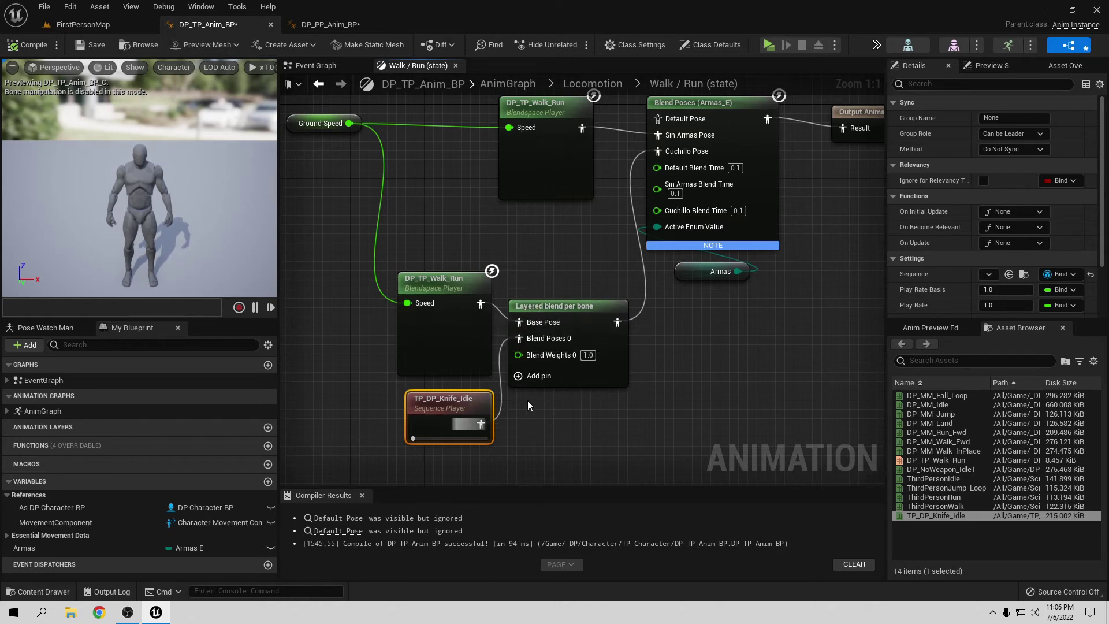
{"action": "right_click_drag", "start_coordinate": [595, 269], "coordinate": [524, 219]}
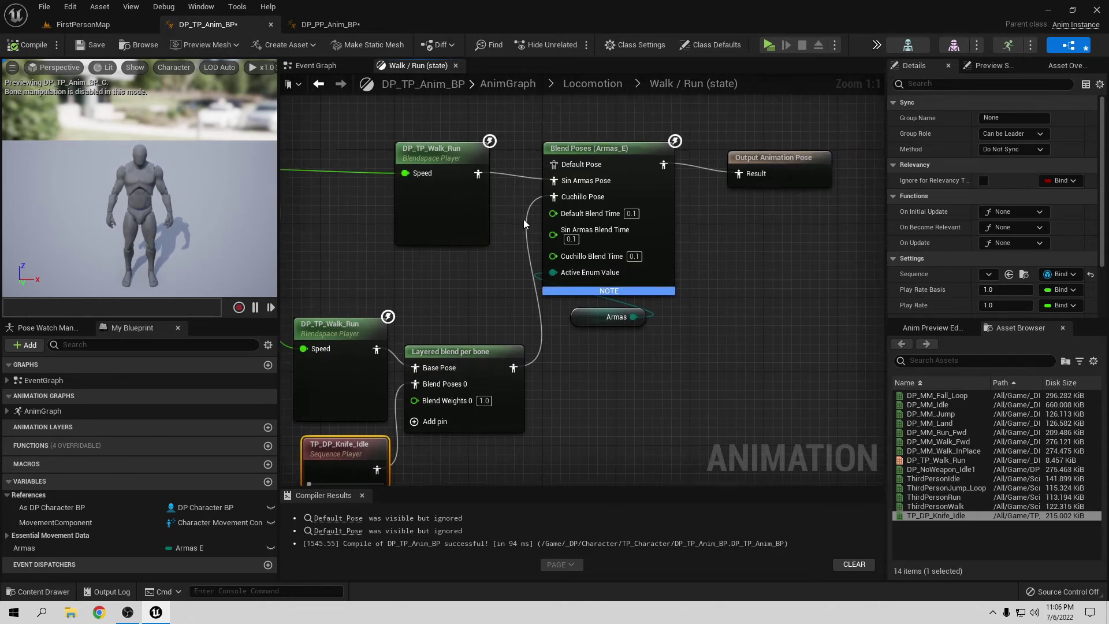
{"action": "right_click_drag", "start_coordinate": [482, 307], "coordinate": [528, 266]}
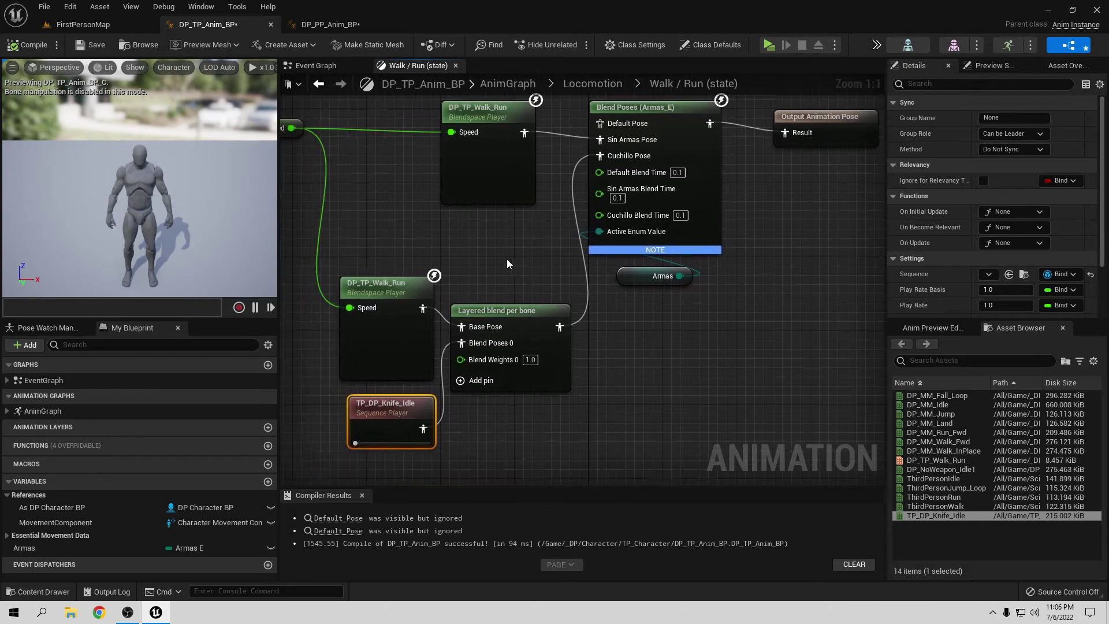
- Add an empty branch filter under Layer Setup Index [0] of Layered blend per bone, then switch to FirstPersonMap
{"action": "left_click", "coordinate": [533, 326]}
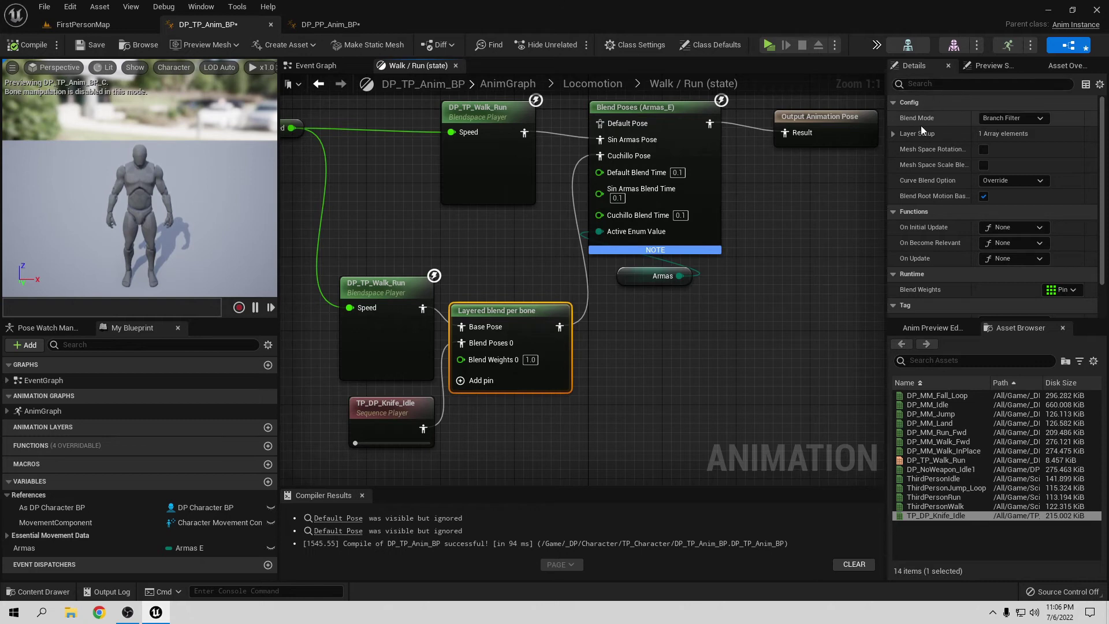
{"action": "mouse_move", "coordinate": [941, 137]}
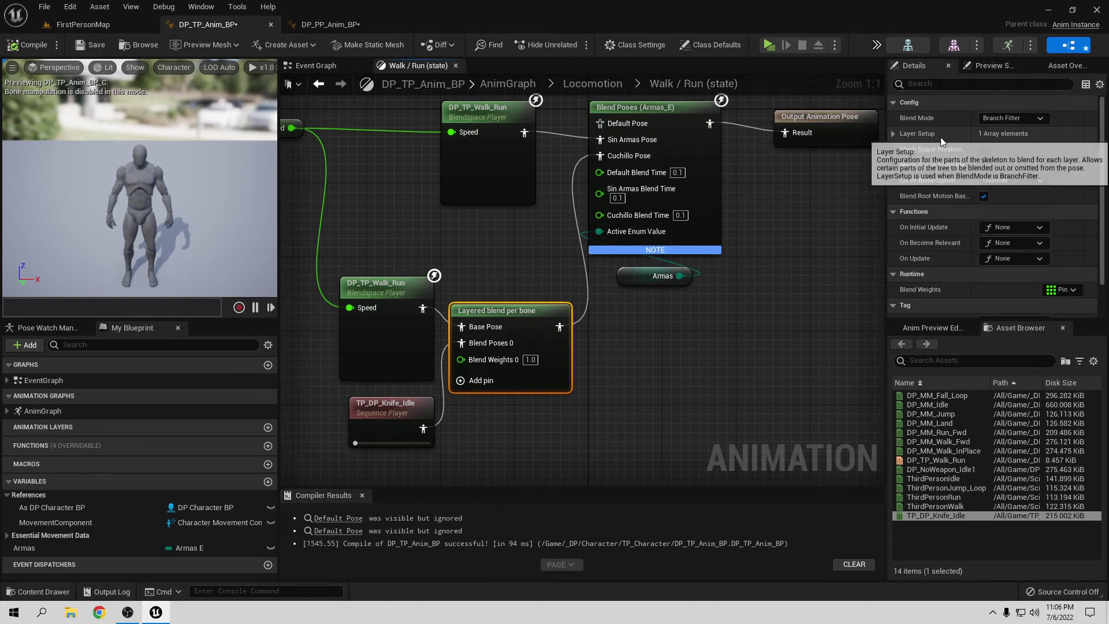
{"action": "left_click", "coordinate": [893, 133]}
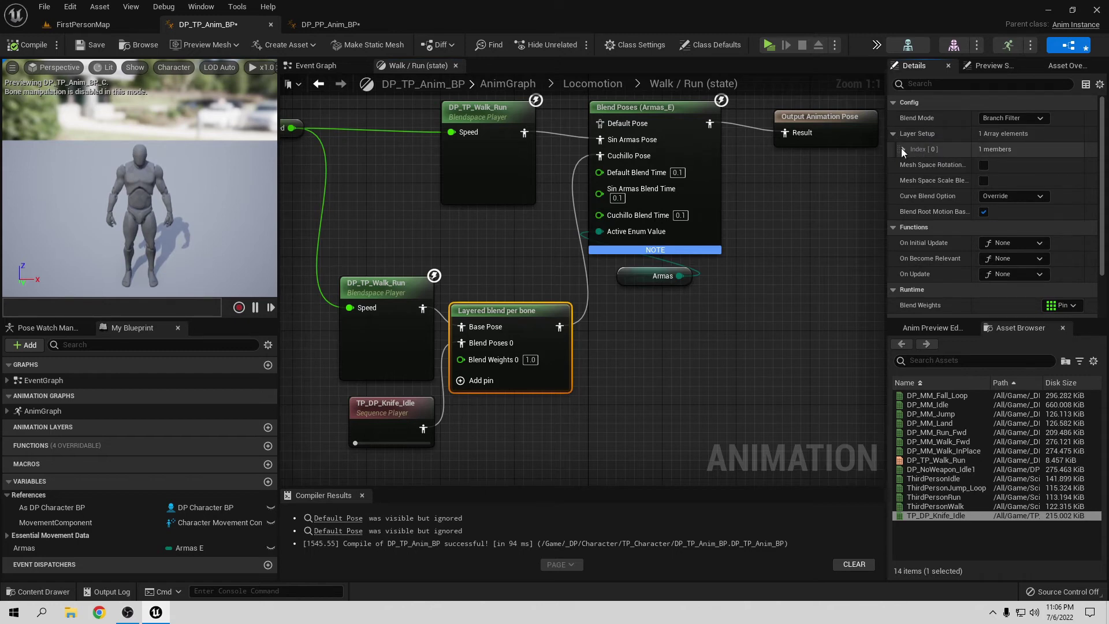
{"action": "left_click", "coordinate": [902, 148]}
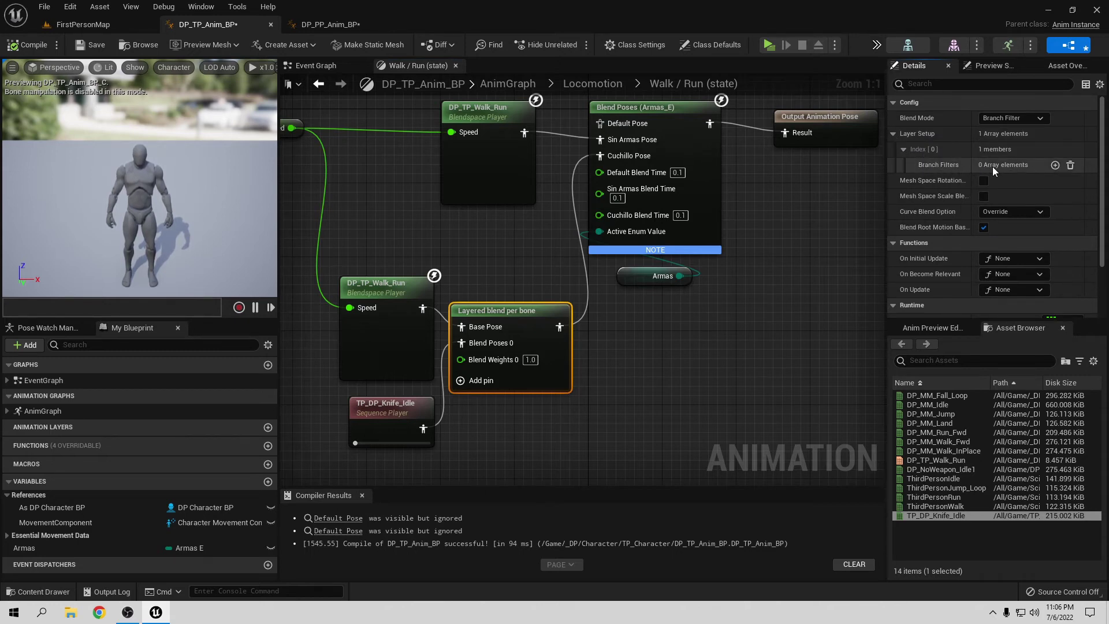
{"action": "left_click", "coordinate": [1054, 165]}
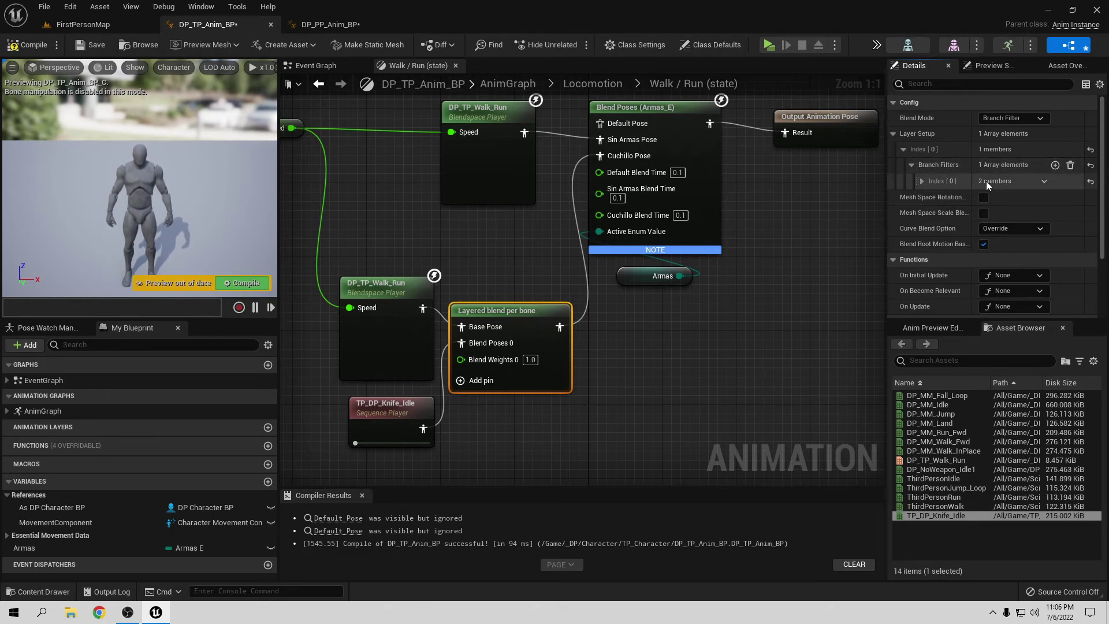
{"action": "left_click", "coordinate": [920, 182]}
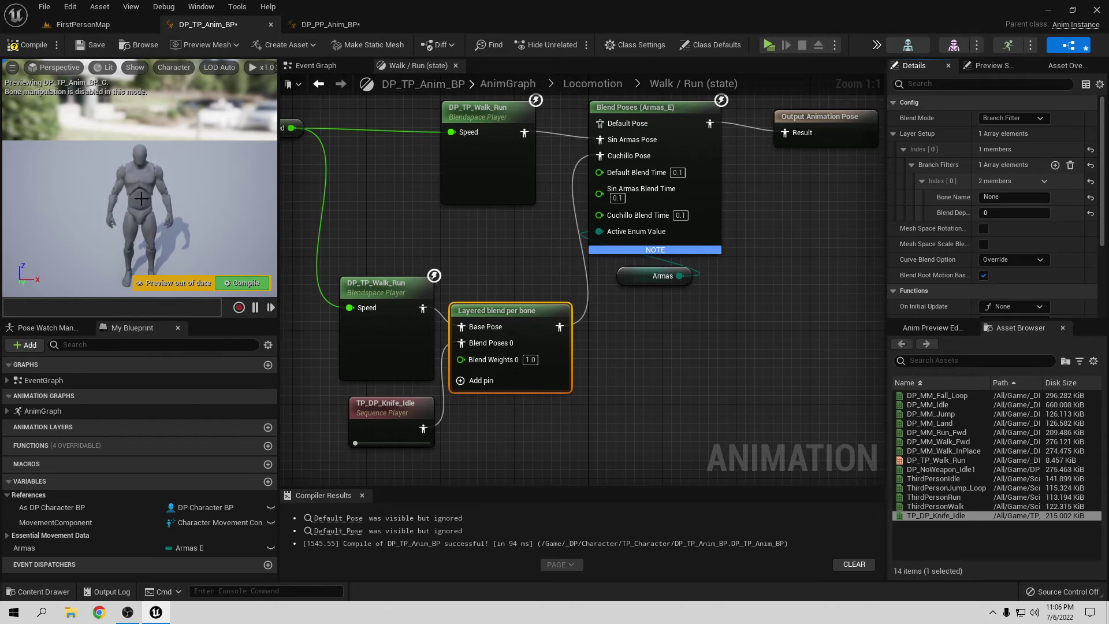
{"action": "left_click", "coordinate": [83, 24]}
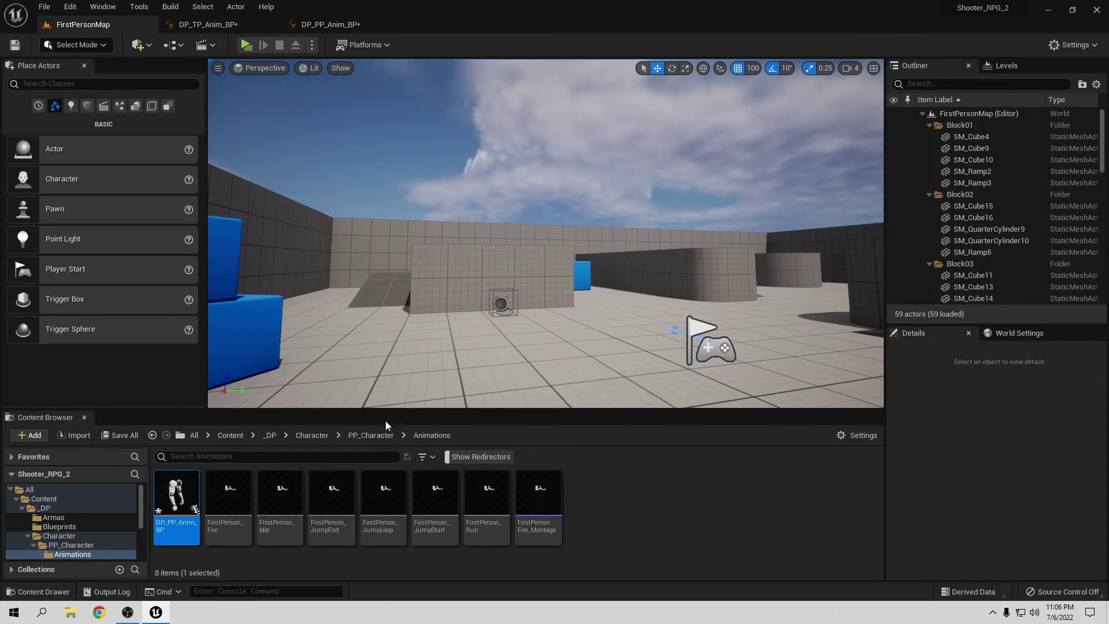
- Find DP_MM_Jump's mannequin skeleton, duplicate it as DP_TP_Skeleton, and open the copy
{"action": "left_click", "coordinate": [371, 435]}
{"action": "double_click", "coordinate": [228, 492]}
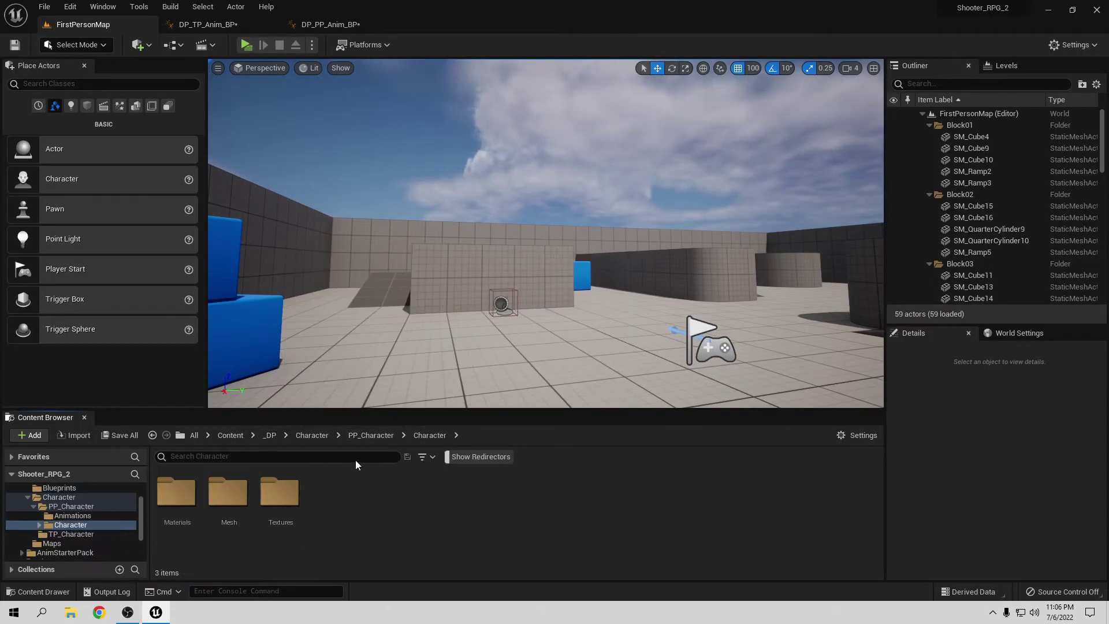
{"action": "left_click", "coordinate": [312, 435]}
{"action": "double_click", "coordinate": [228, 492]}
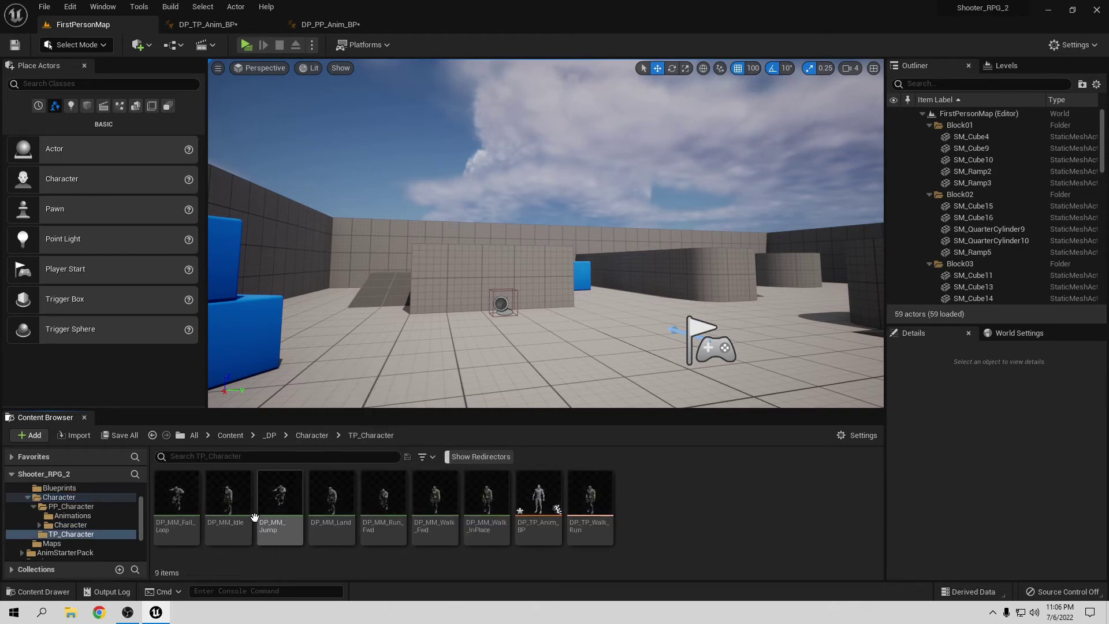
{"action": "right_click", "coordinate": [274, 494]}
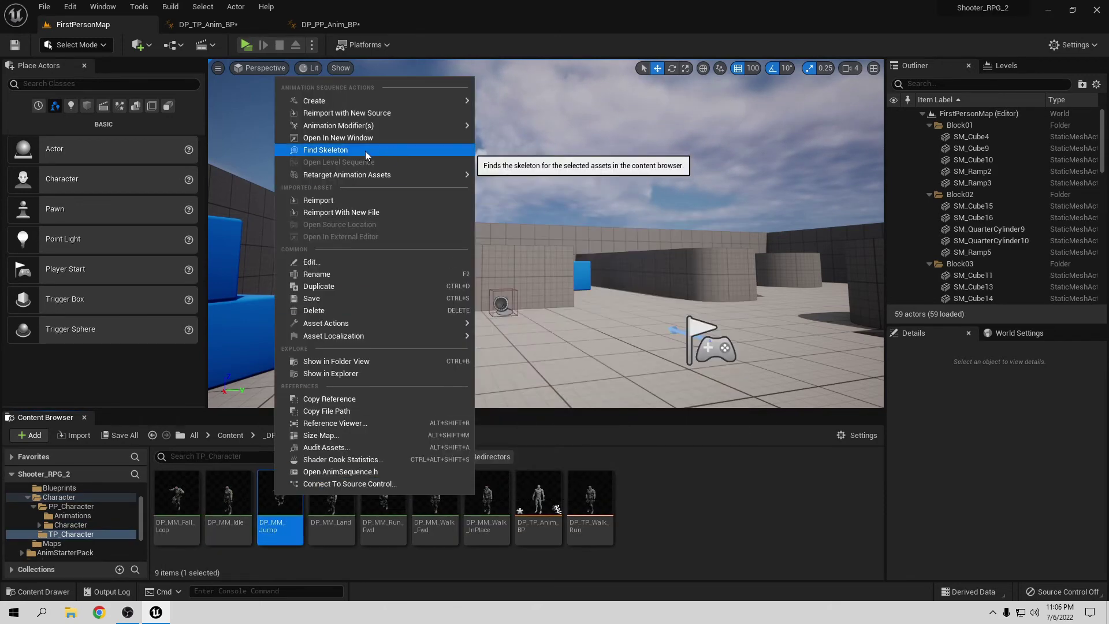
{"action": "left_click", "coordinate": [365, 150]}
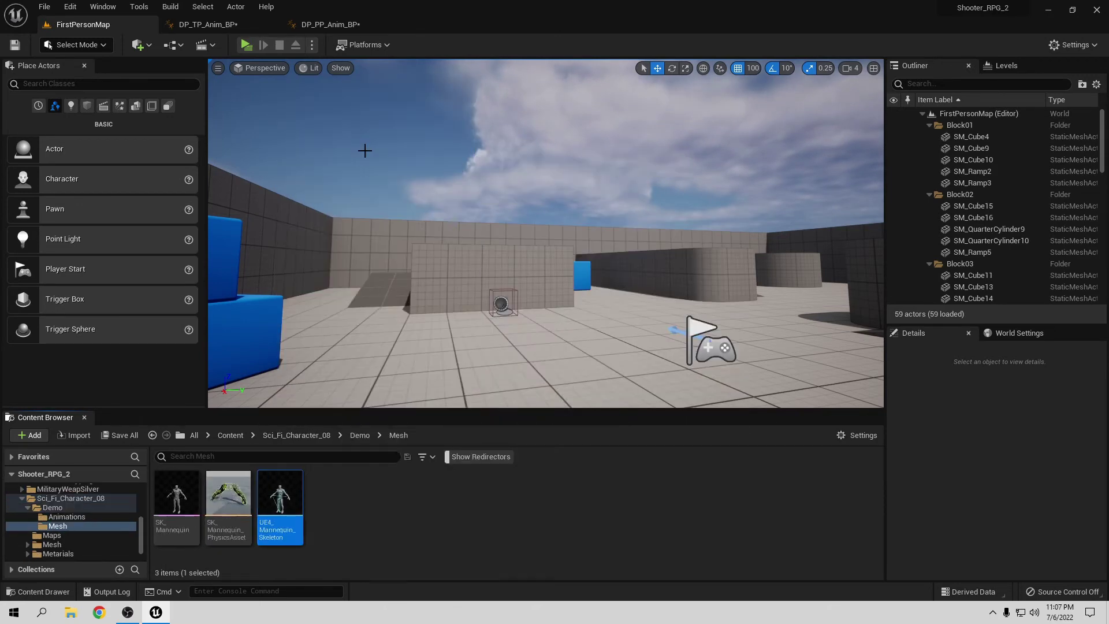
{"action": "right_click", "coordinate": [271, 539]}
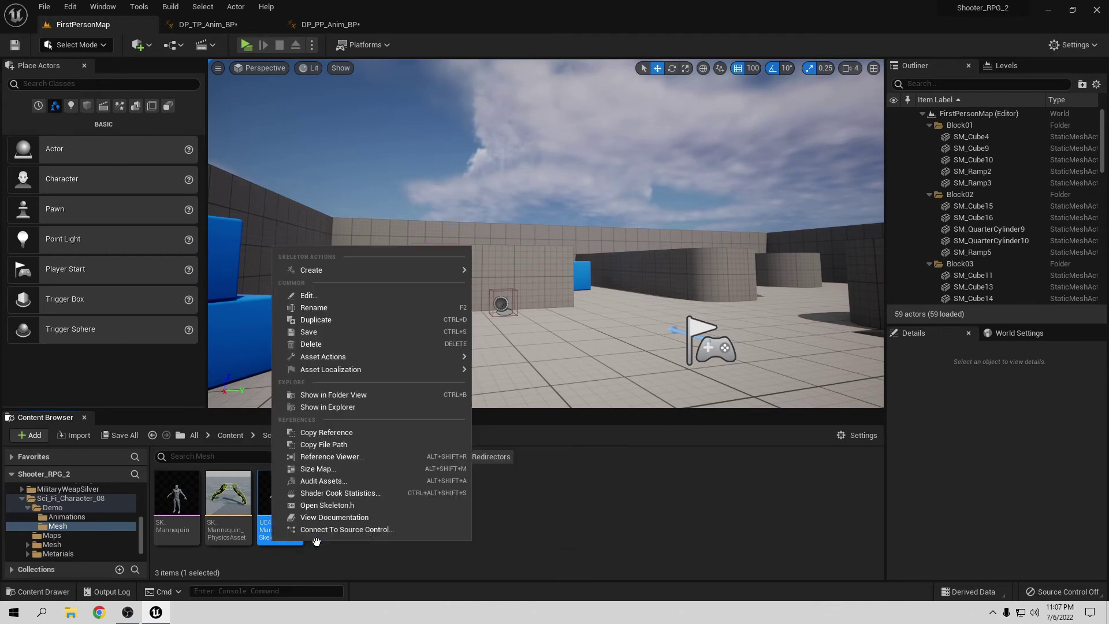
{"action": "left_click", "coordinate": [347, 320]}
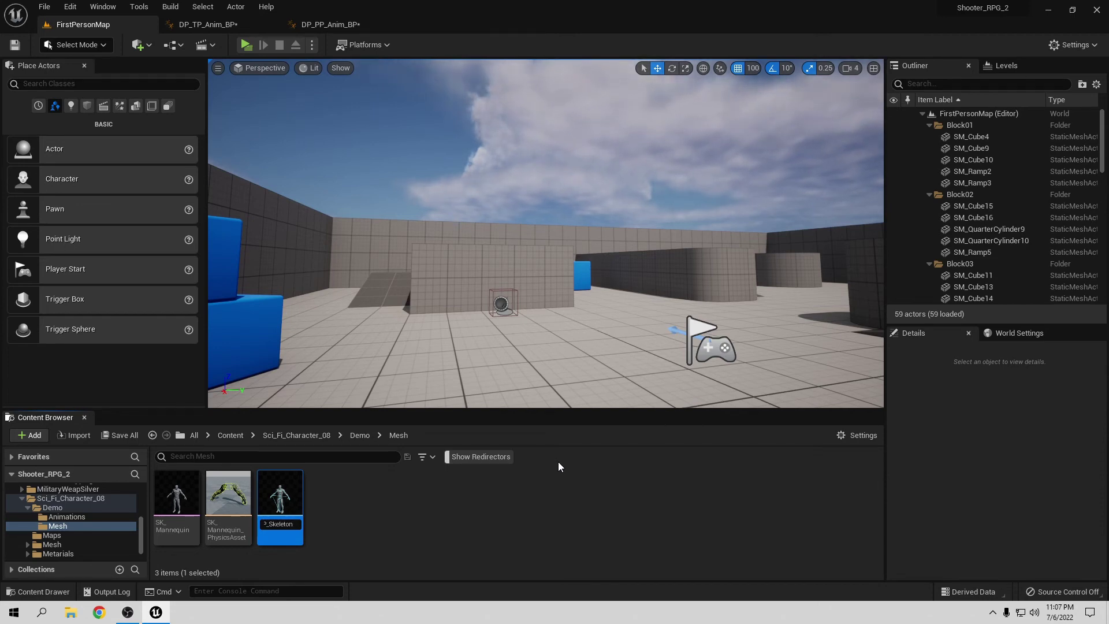
{"action": "key", "text": "Return"}
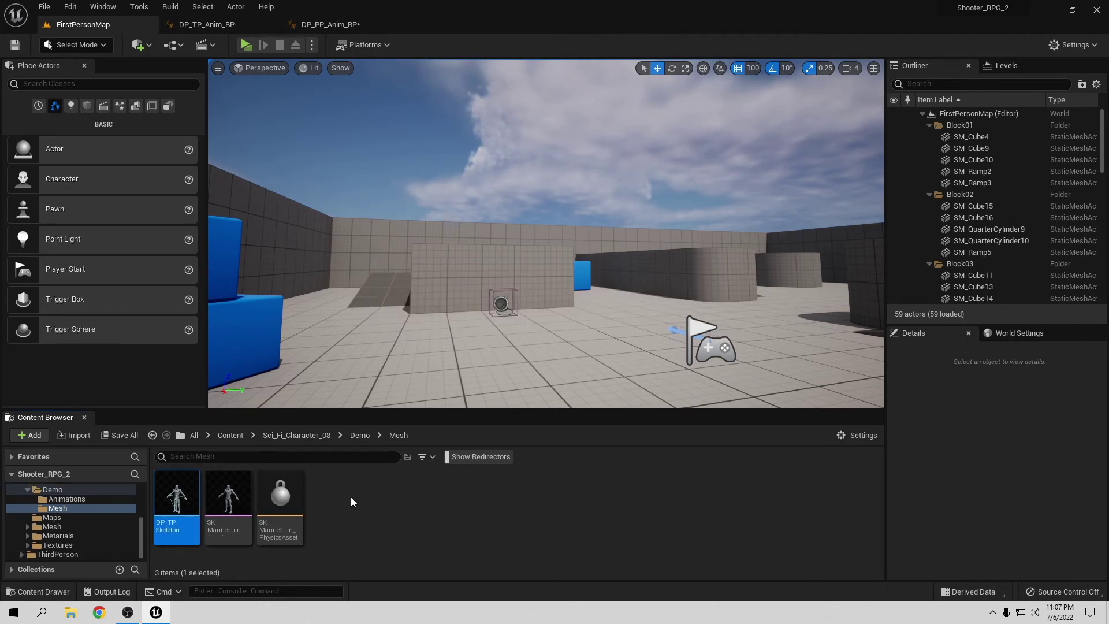
{"action": "double_click", "coordinate": [177, 500]}
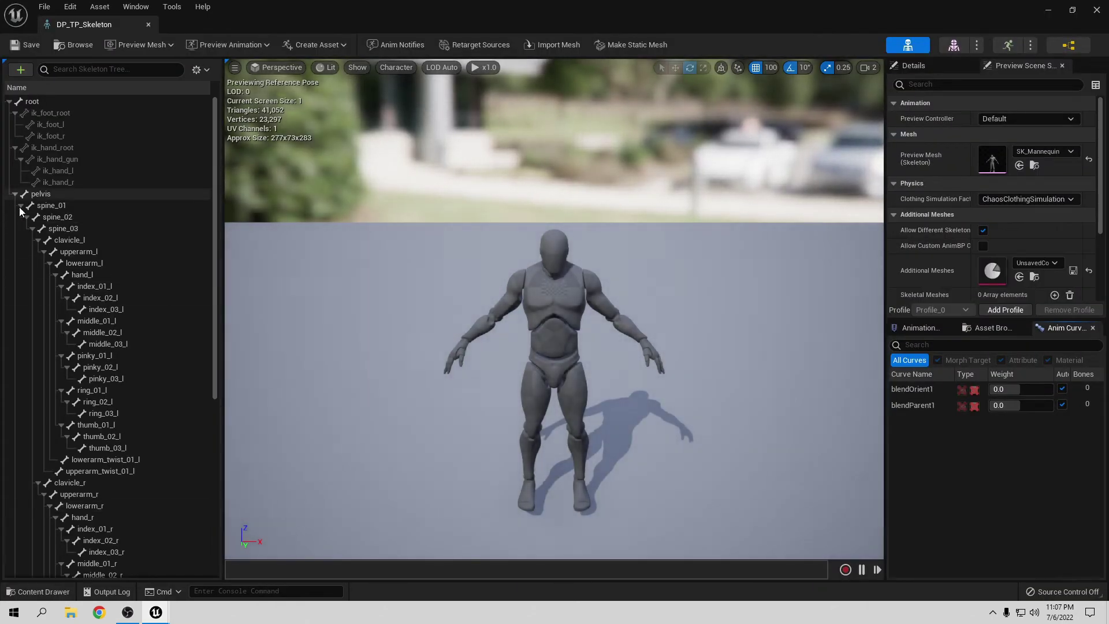
- Inspect the spine_02 and spine_01 bones, then close the DP_TP_Skeleton editor
{"action": "left_click", "coordinate": [41, 215]}
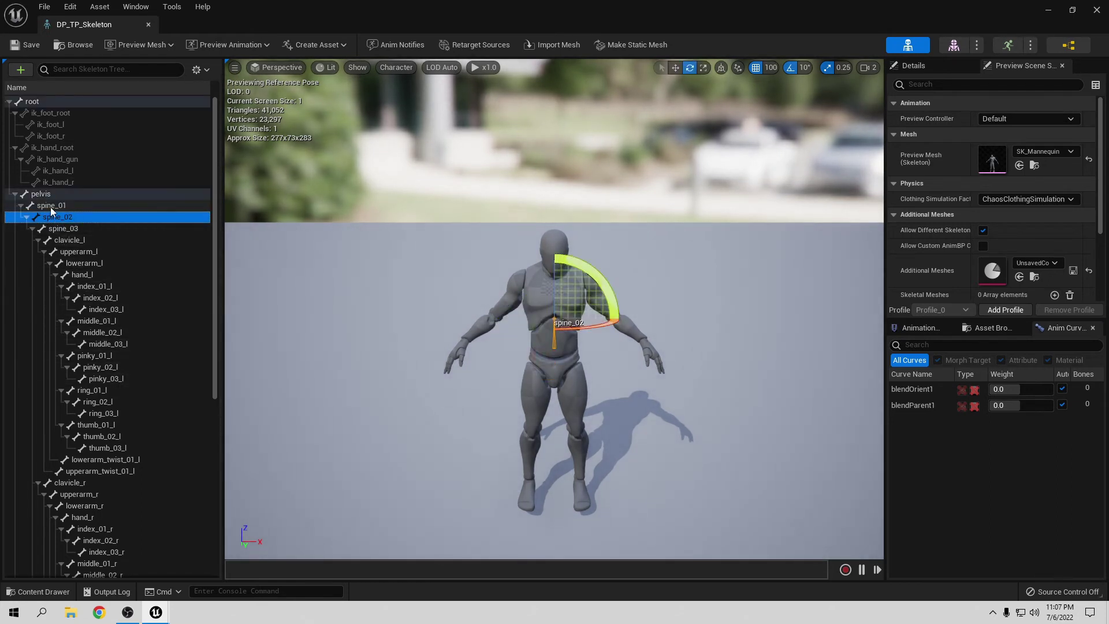
{"action": "left_click", "coordinate": [51, 205]}
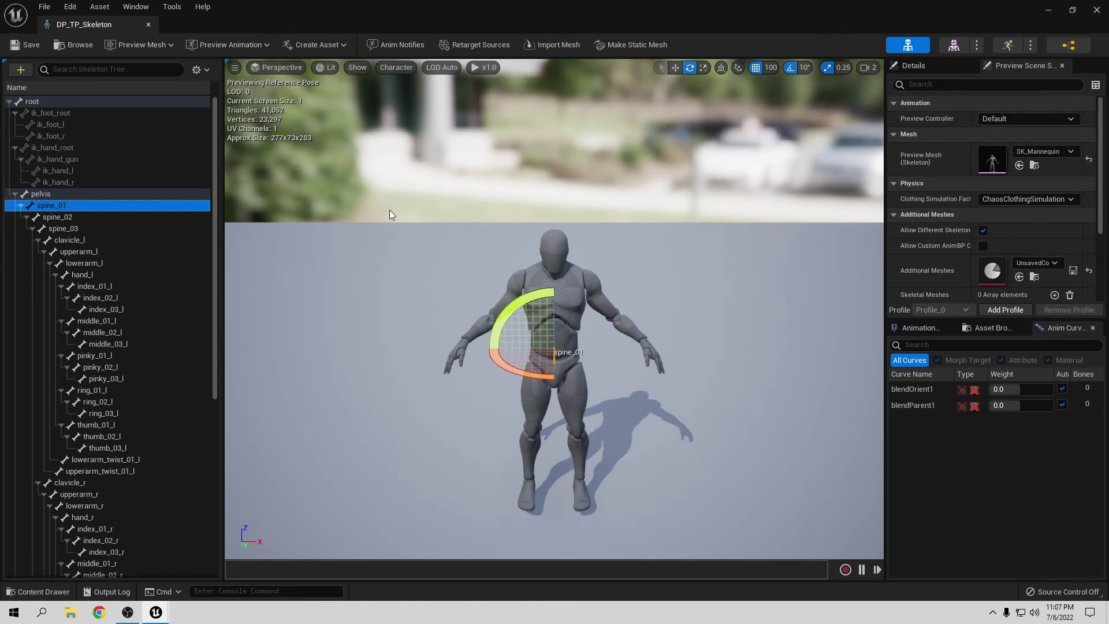
{"action": "left_click", "coordinate": [148, 24]}
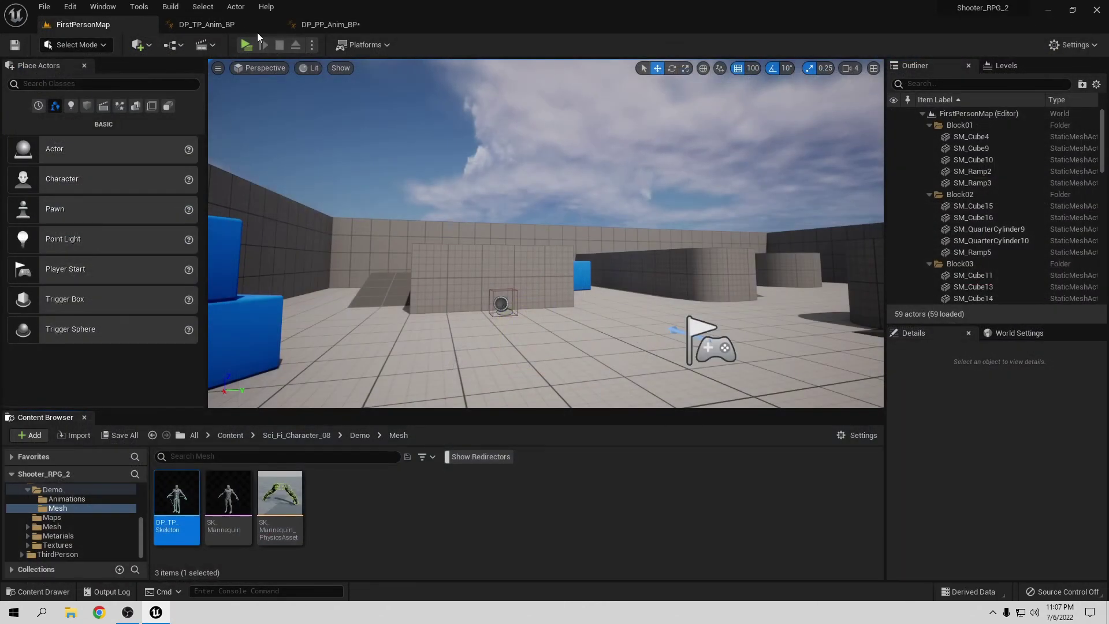
- Set the branch filter bone to spine_01 with blend depth 4 and Mesh Space Rotation Blend, then compile
{"action": "left_click", "coordinate": [230, 25]}
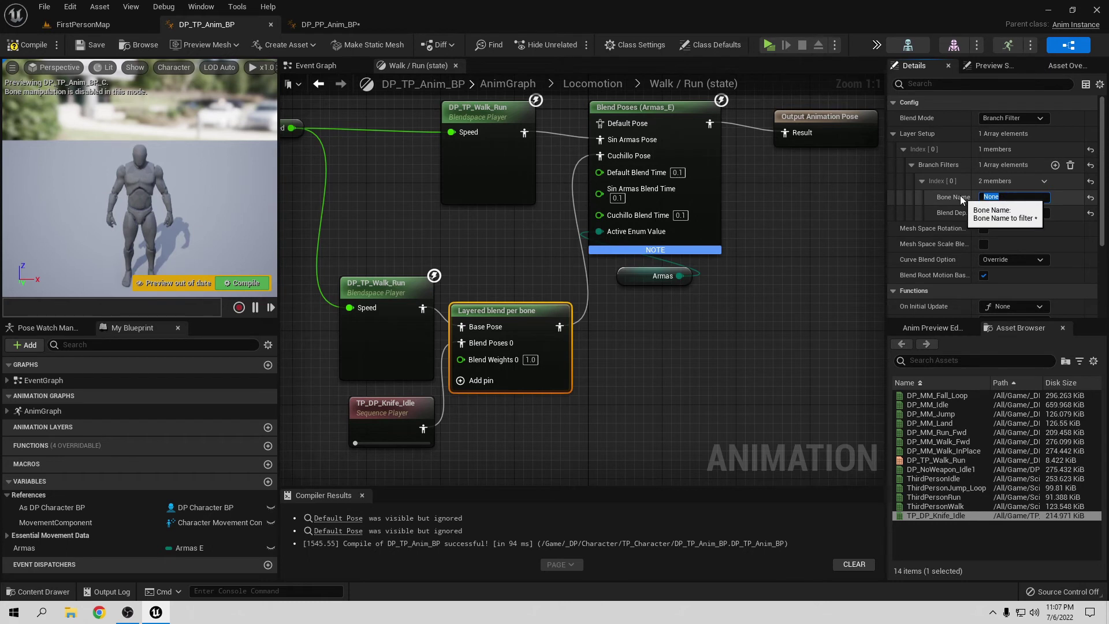
{"action": "type", "text": "spine_"}
{"action": "type", "text": "01"}
{"action": "left_click", "coordinate": [984, 214]}
{"action": "type", "text": "4"}
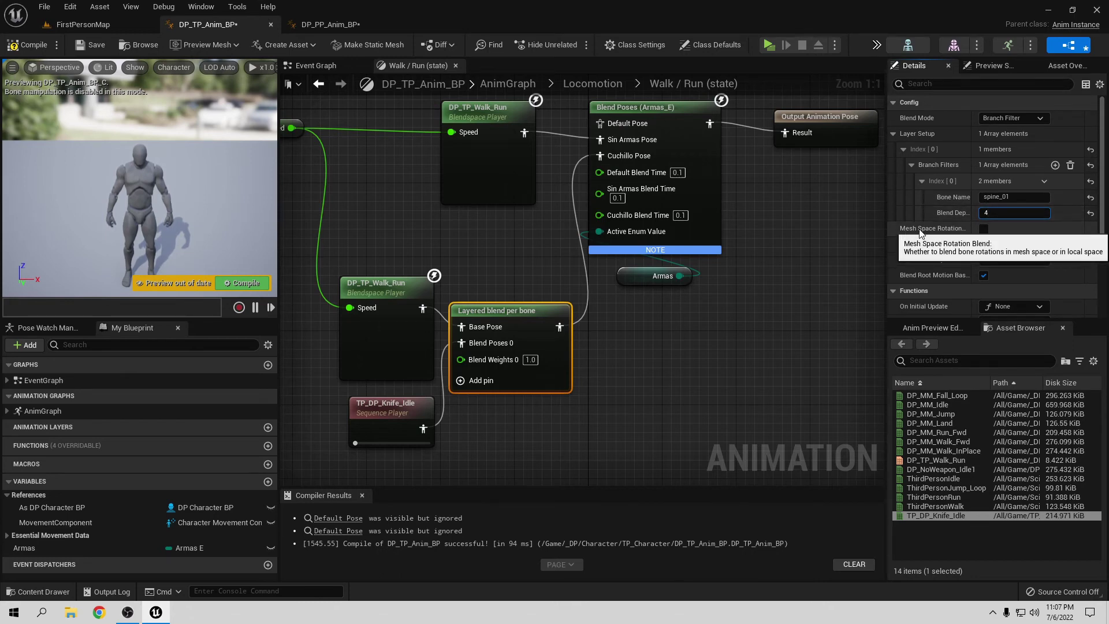
{"action": "left_click", "coordinate": [985, 229]}
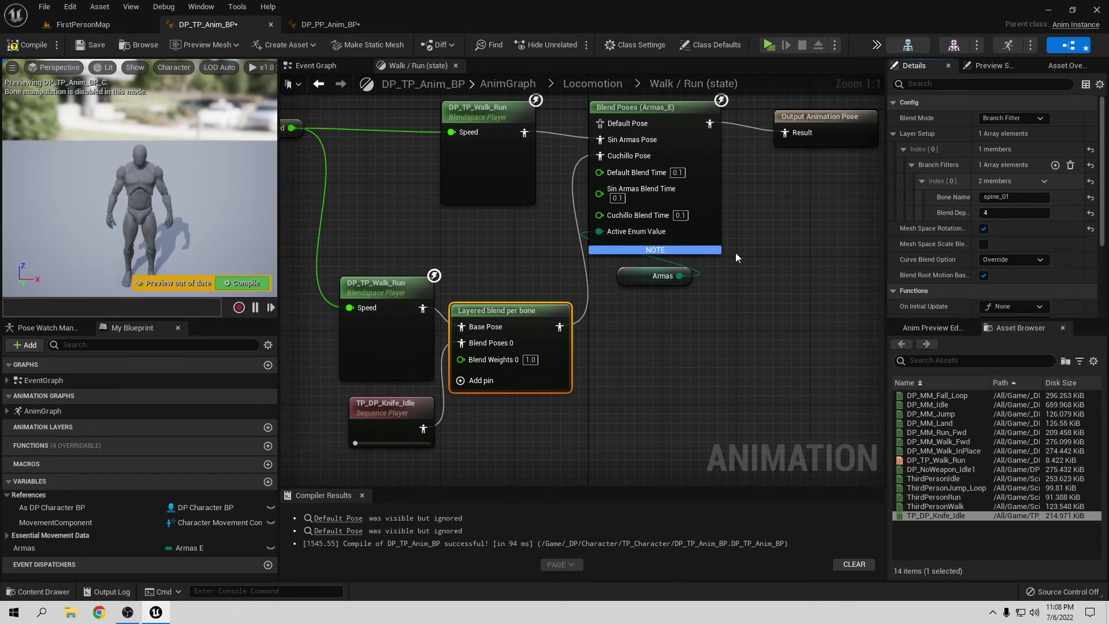
{"action": "left_click", "coordinate": [34, 49]}
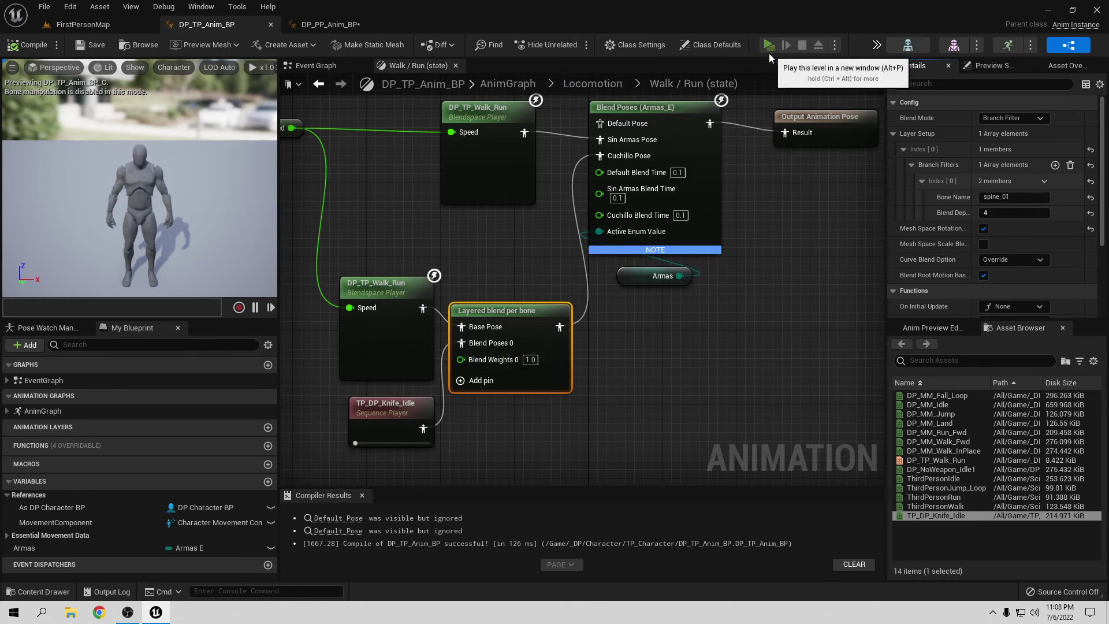
{"action": "left_click", "coordinate": [769, 45]}
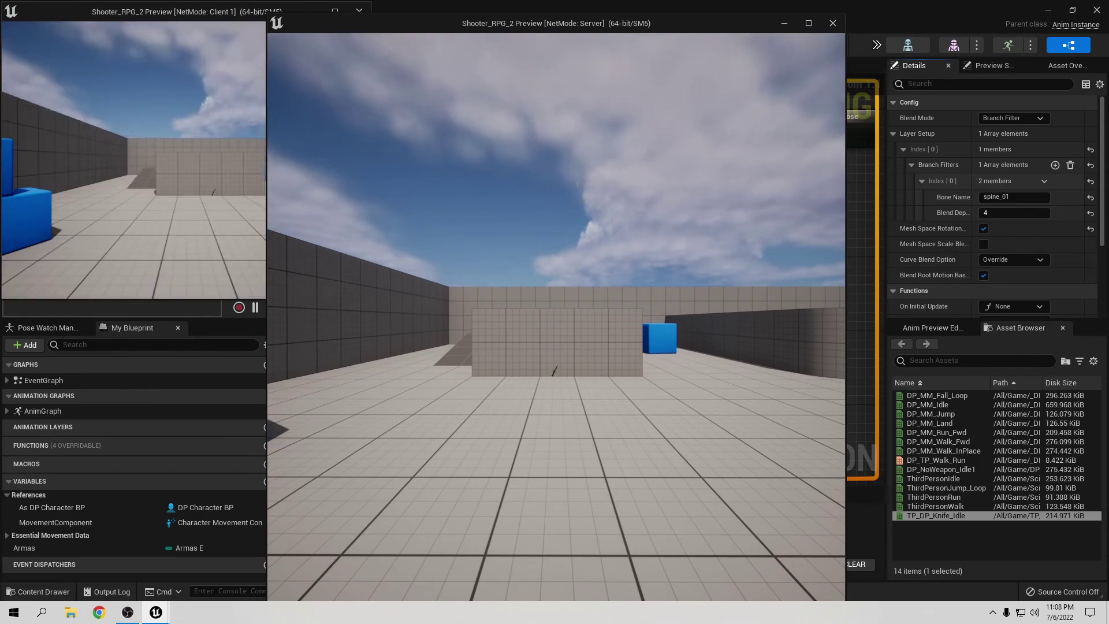
{"action": "key", "text": "w"}
{"action": "key", "text": "w"}
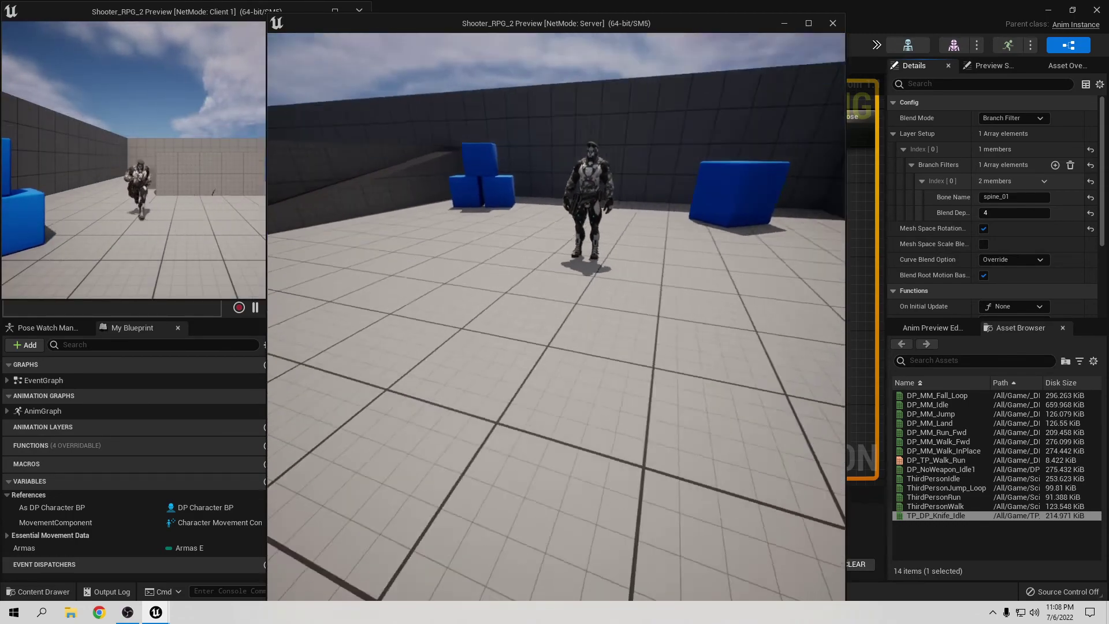
{"action": "key", "text": "w"}
{"action": "key", "text": "w"}
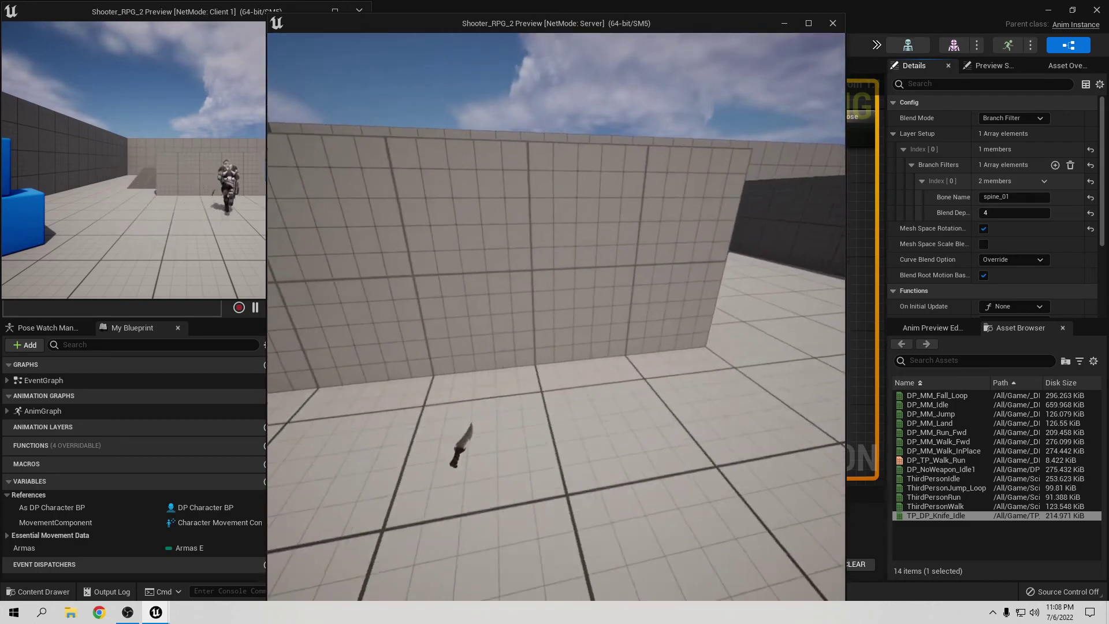
{"action": "key", "text": "w"}
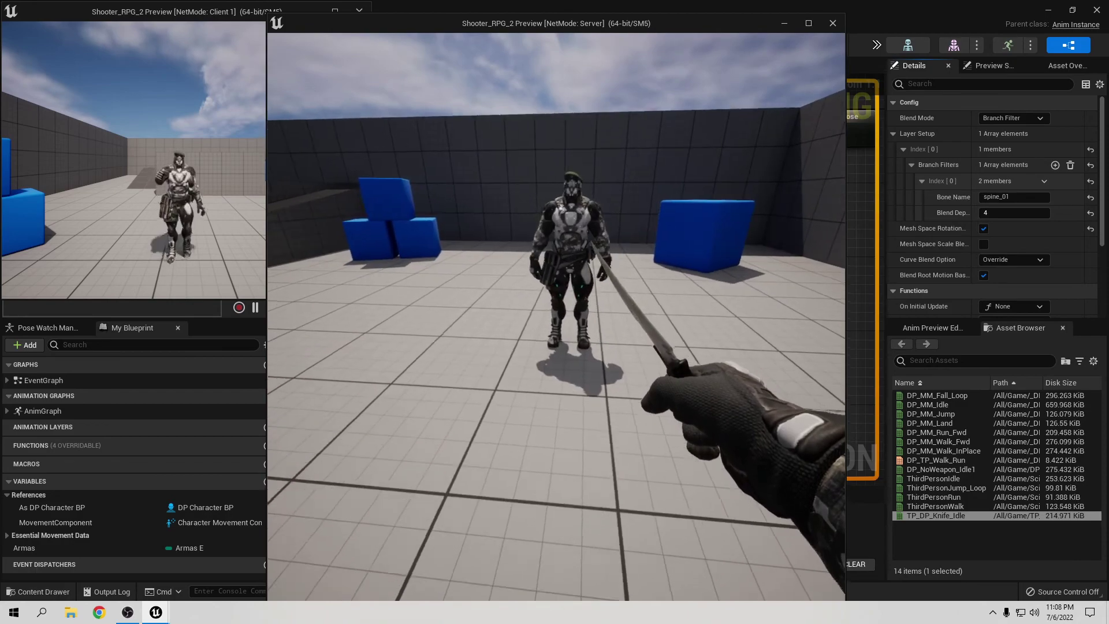
{"action": "key", "text": "s"}
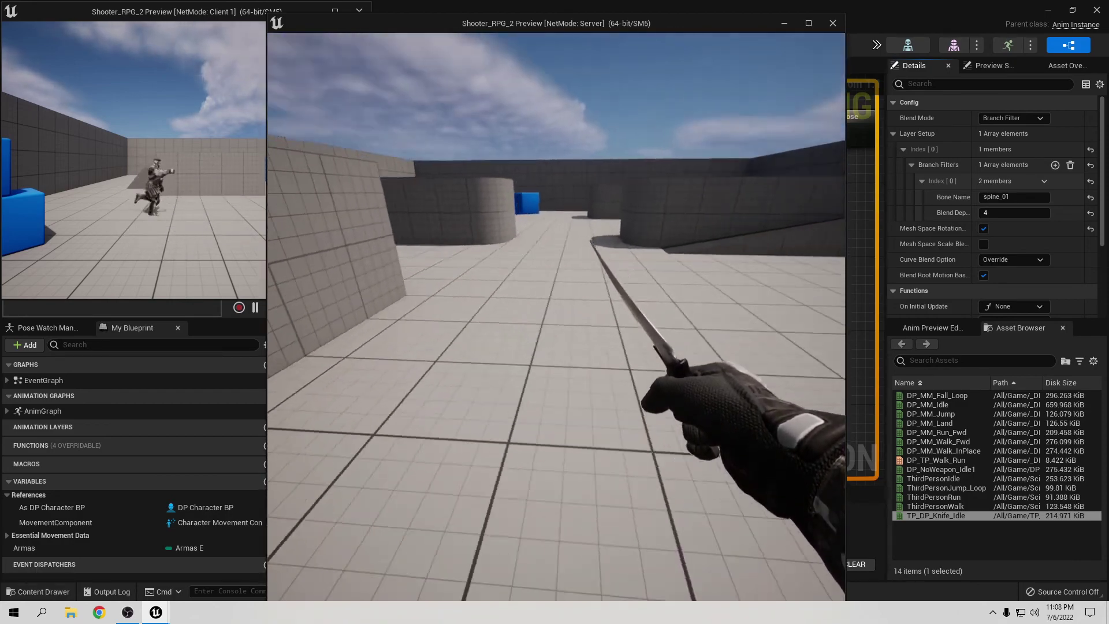
{"action": "key", "text": "s"}
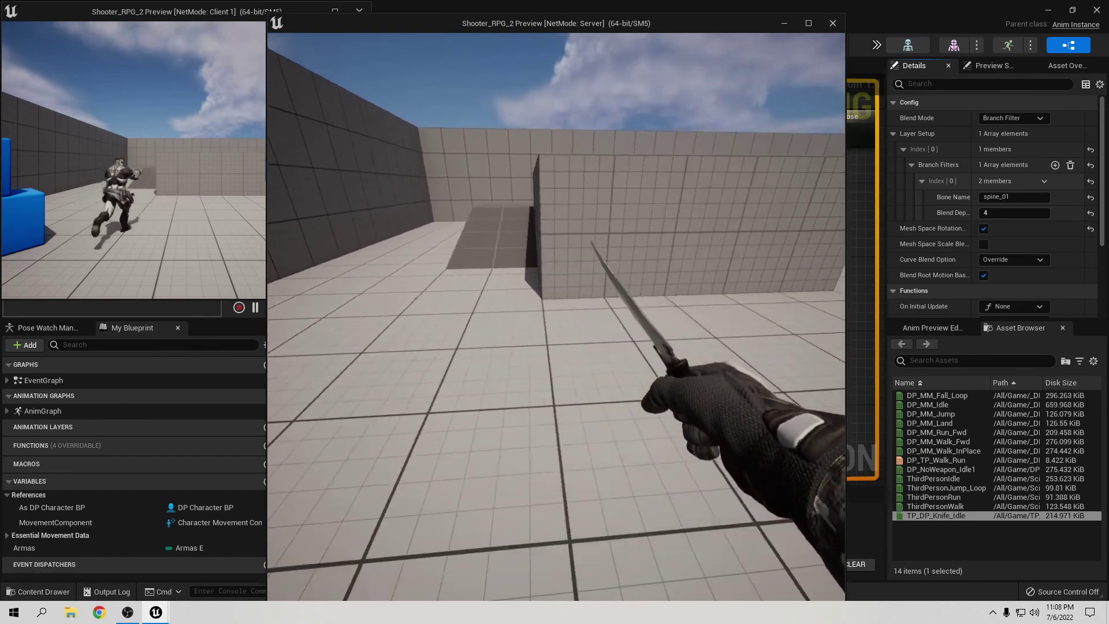
{"action": "key", "text": "w"}
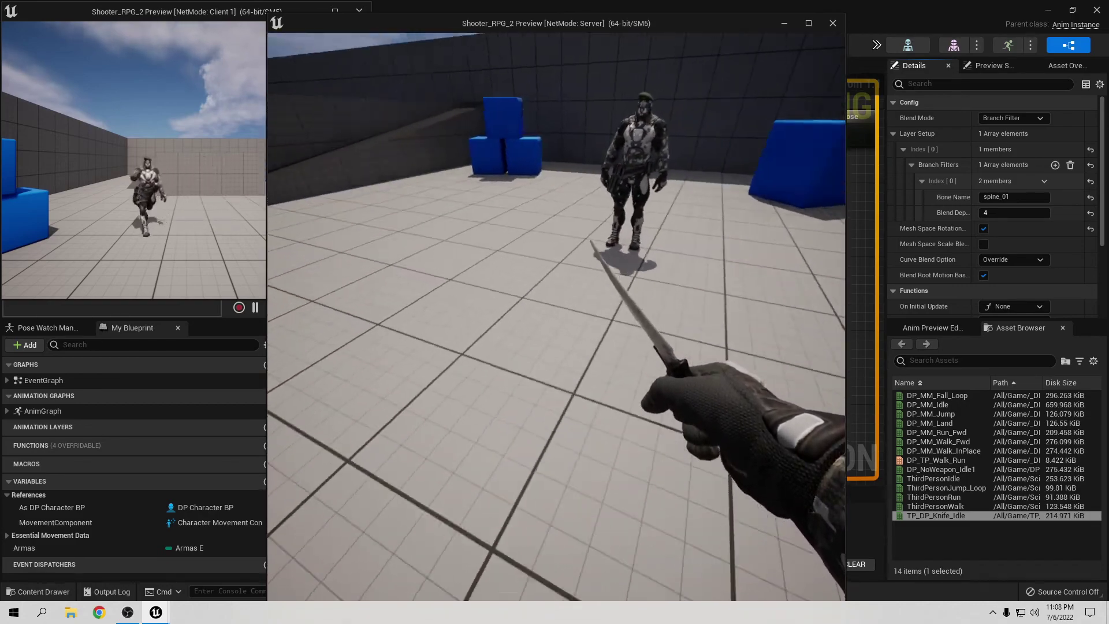
{"action": "mouse_move", "coordinate": [556, 317]}
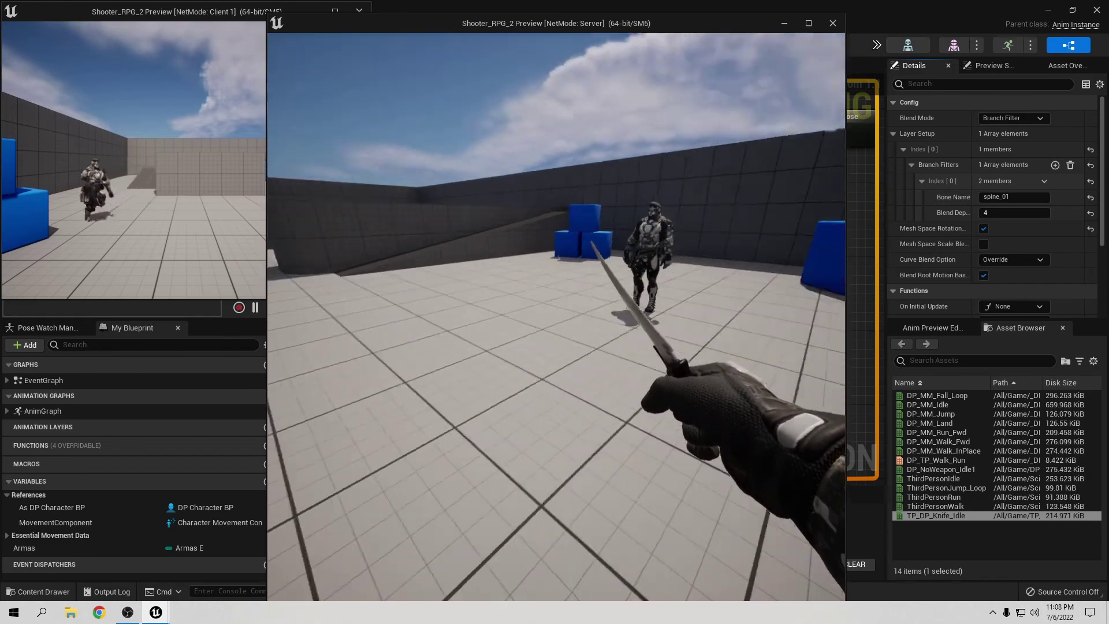
{"action": "key", "text": "w"}
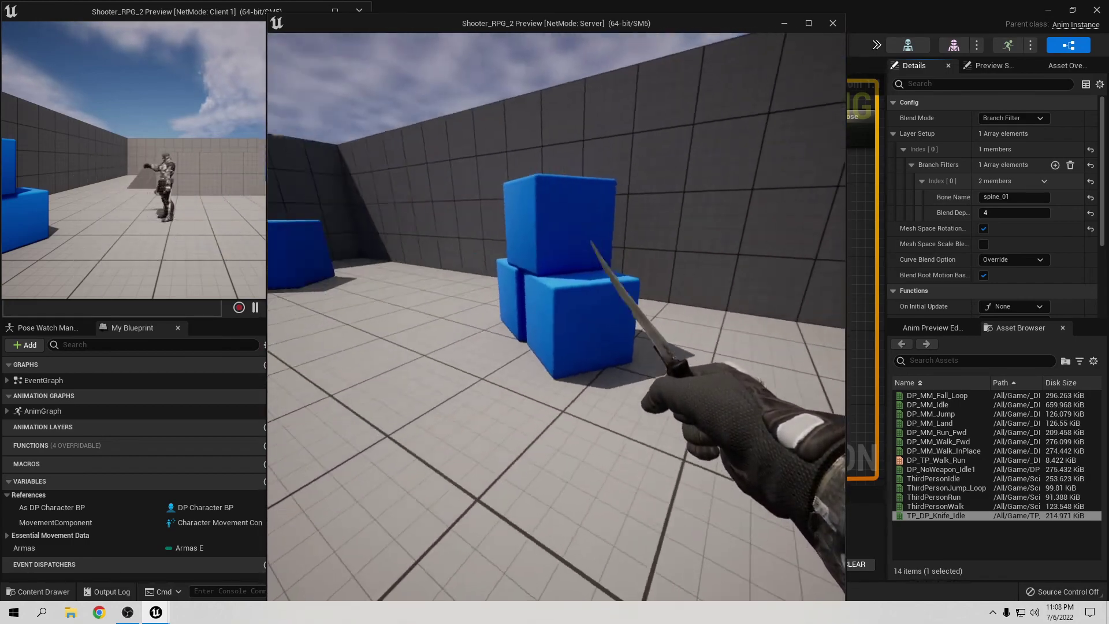
{"action": "key", "text": "s"}
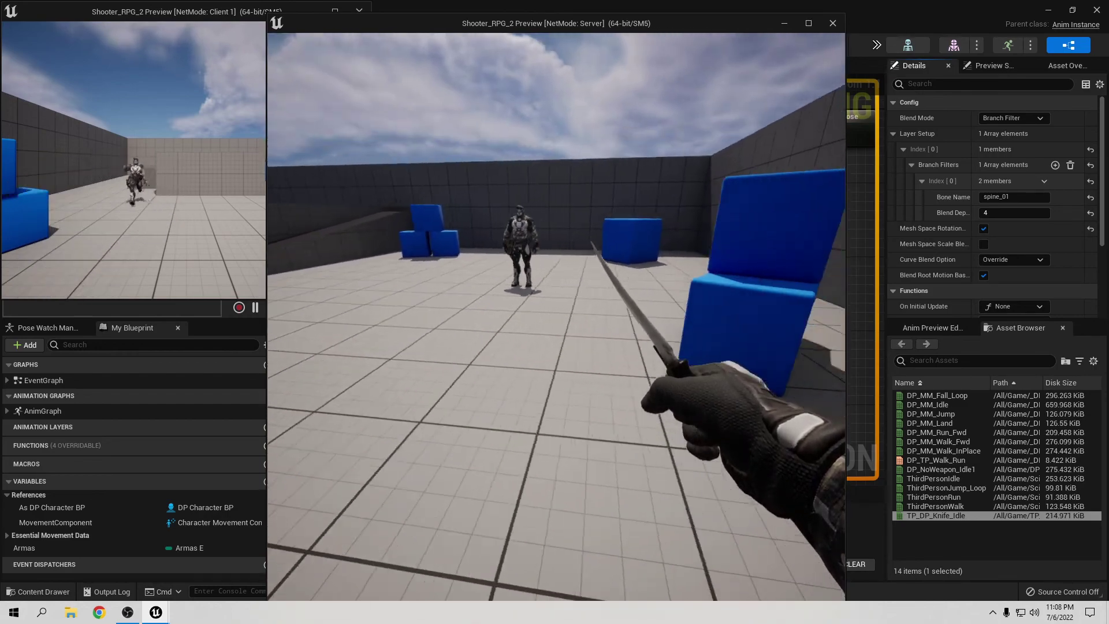
{"action": "key", "text": "w"}
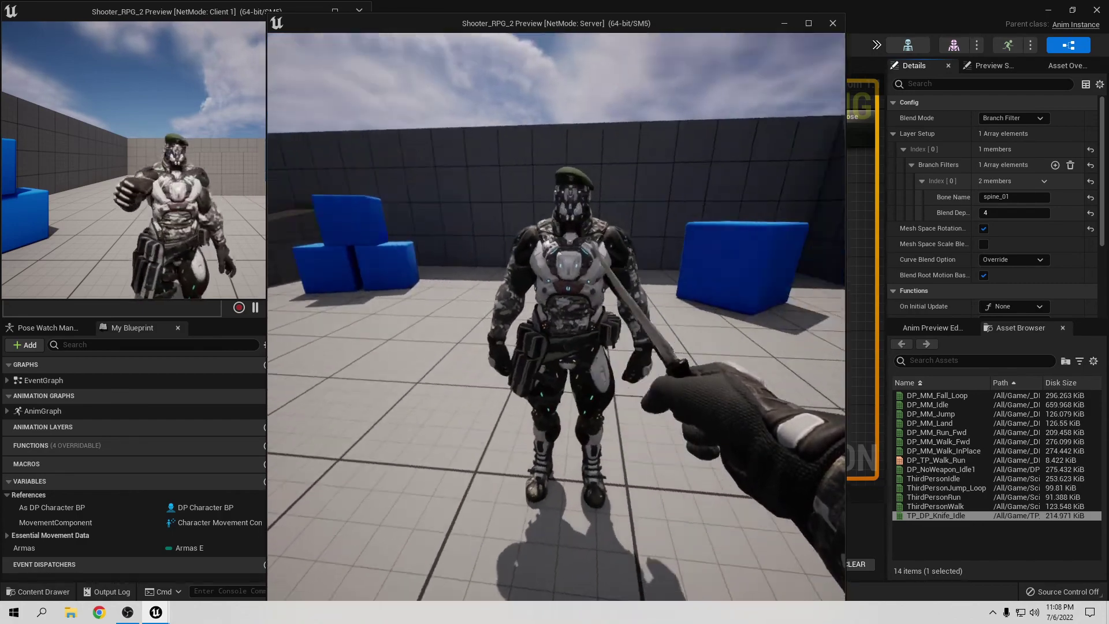
{"action": "key", "text": "s"}
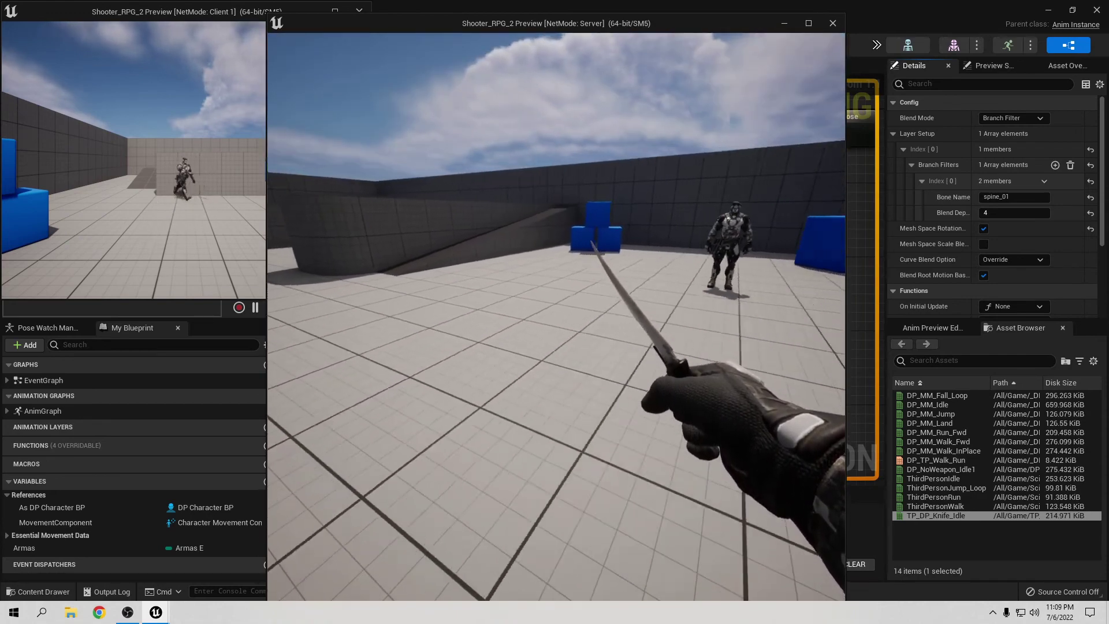
{"action": "key", "text": "w"}
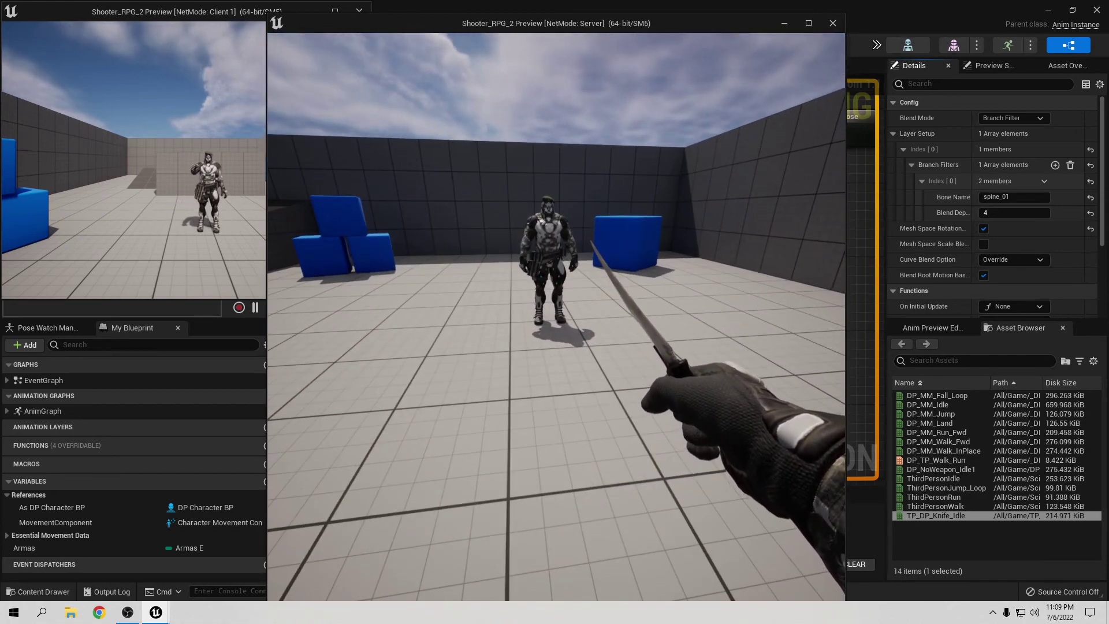
{"action": "key", "text": "Escape"}
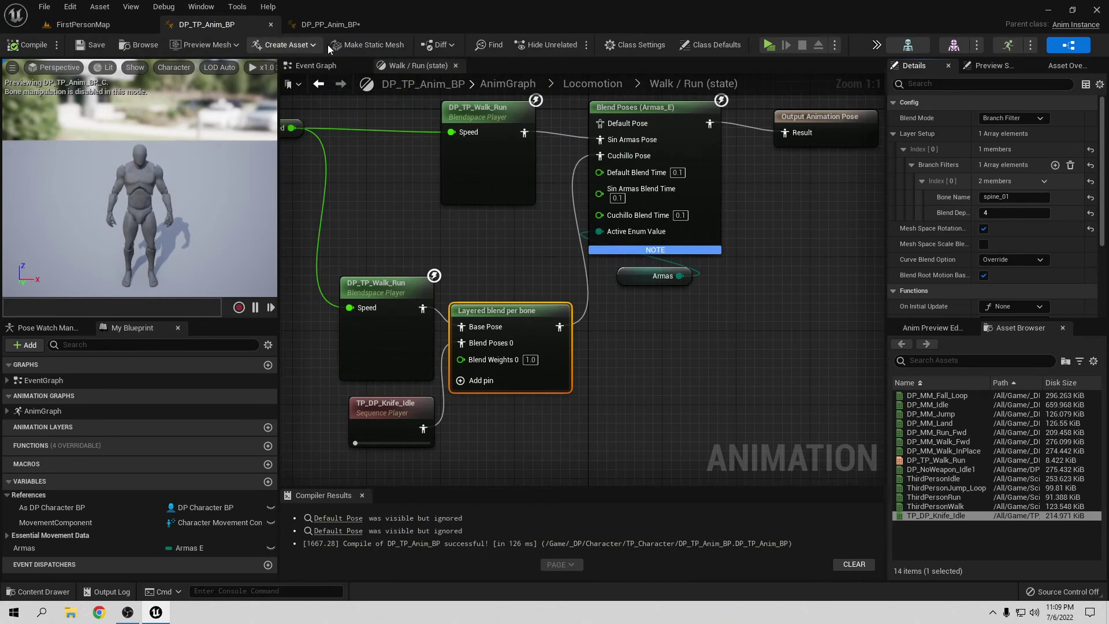
- Close DP_TP_Anim_BP and start a clients-only playtest with two clients
{"action": "left_click", "coordinate": [123, 25]}
{"action": "left_click", "coordinate": [194, 25]}
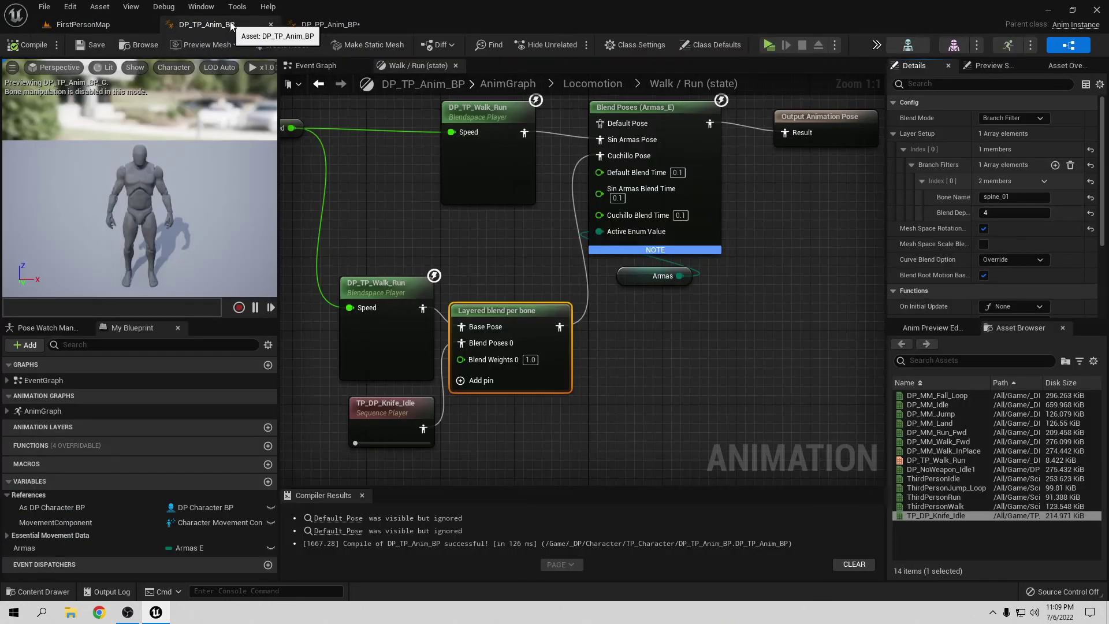
{"action": "left_click", "coordinate": [271, 24]}
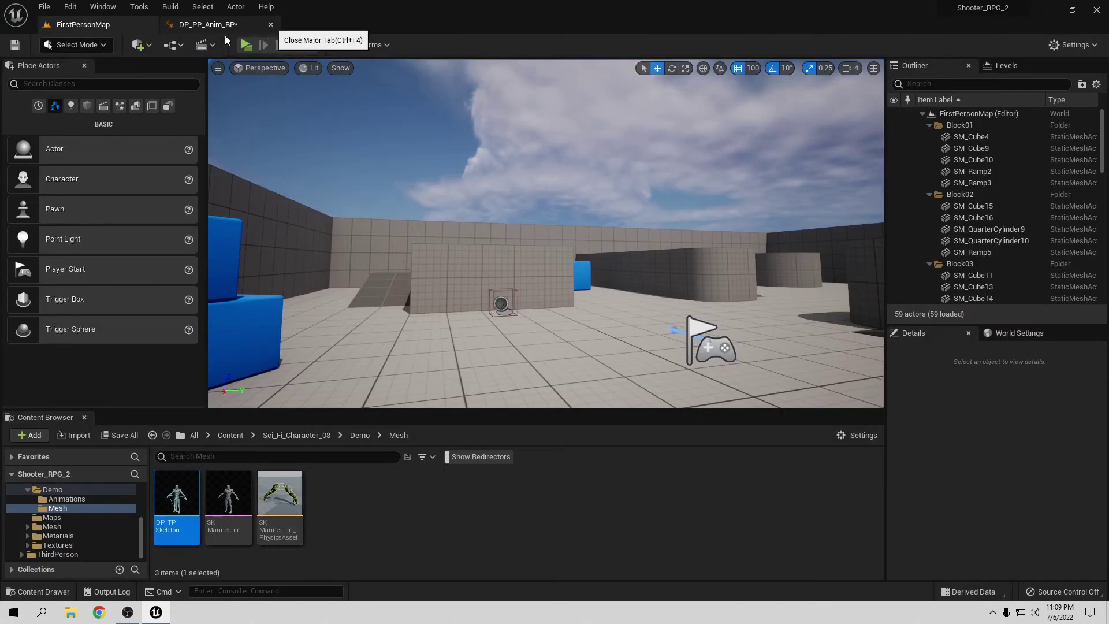
{"action": "left_click", "coordinate": [311, 46]}
{"action": "mouse_move", "coordinate": [386, 284]}
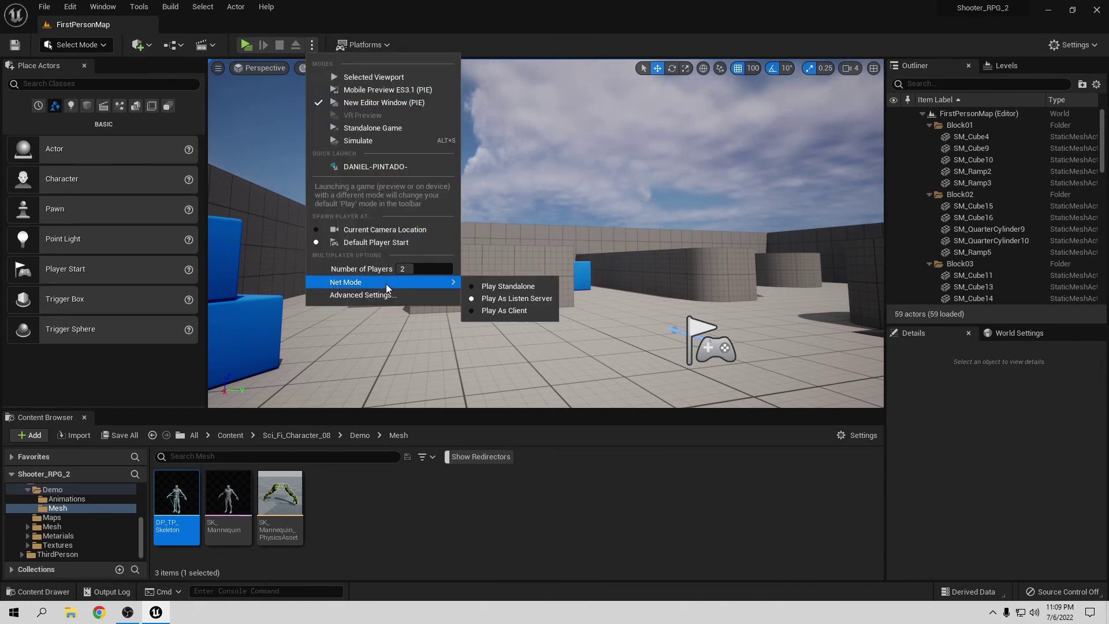
{"action": "left_click", "coordinate": [508, 313]}
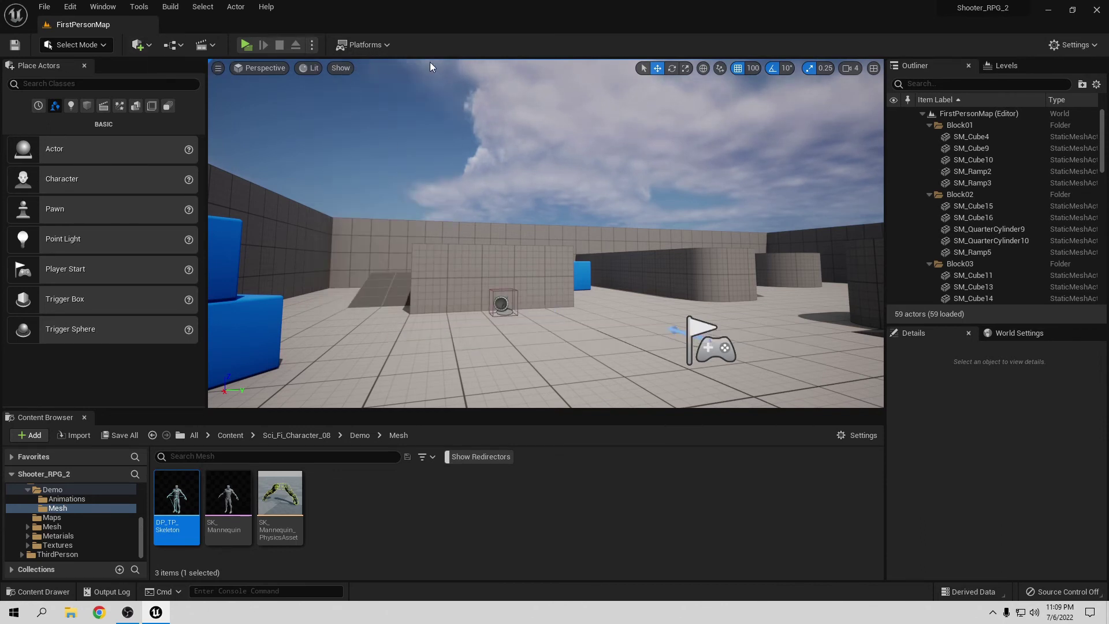
{"action": "left_click", "coordinate": [246, 44]}
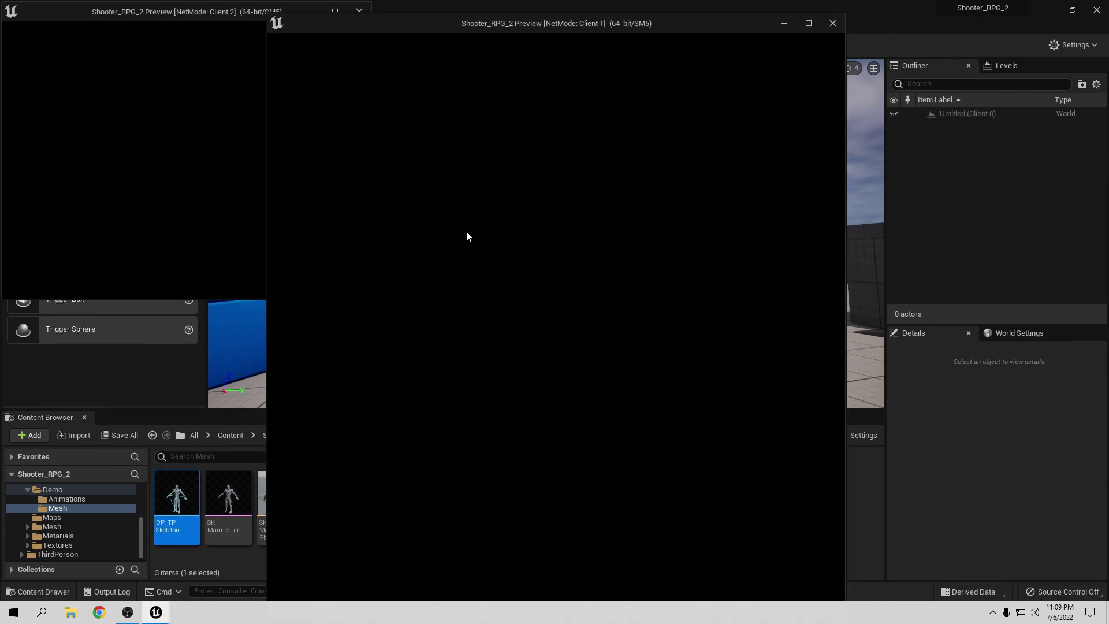
- Pick up the knife, restart the test, and walk Client 2 around the other character to check its pose
{"action": "key", "text": "w"}
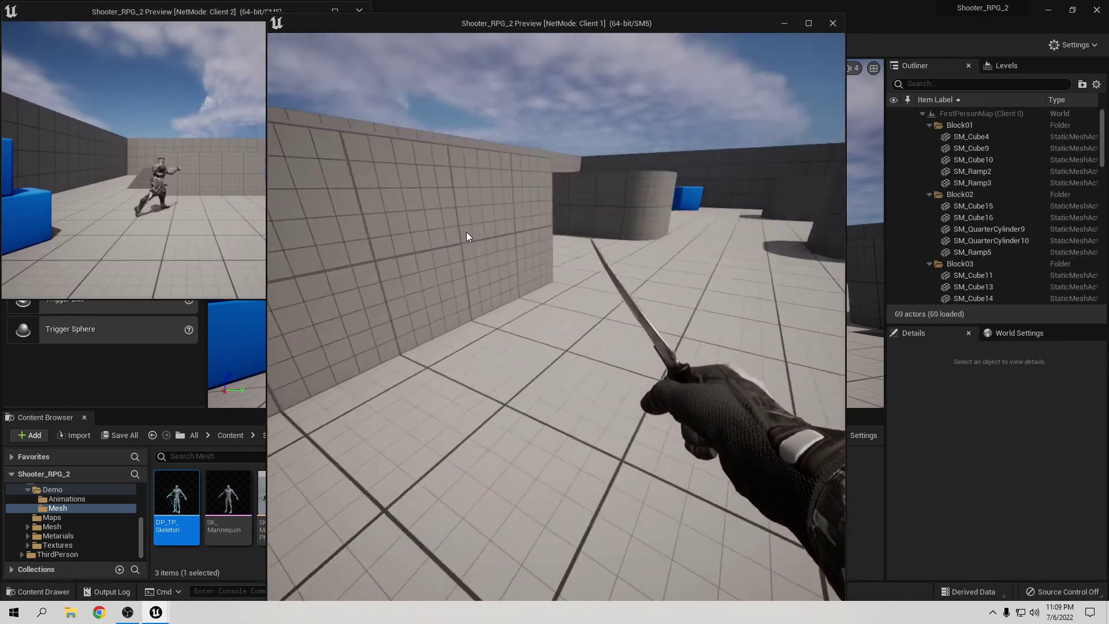
{"action": "key", "text": "Escape"}
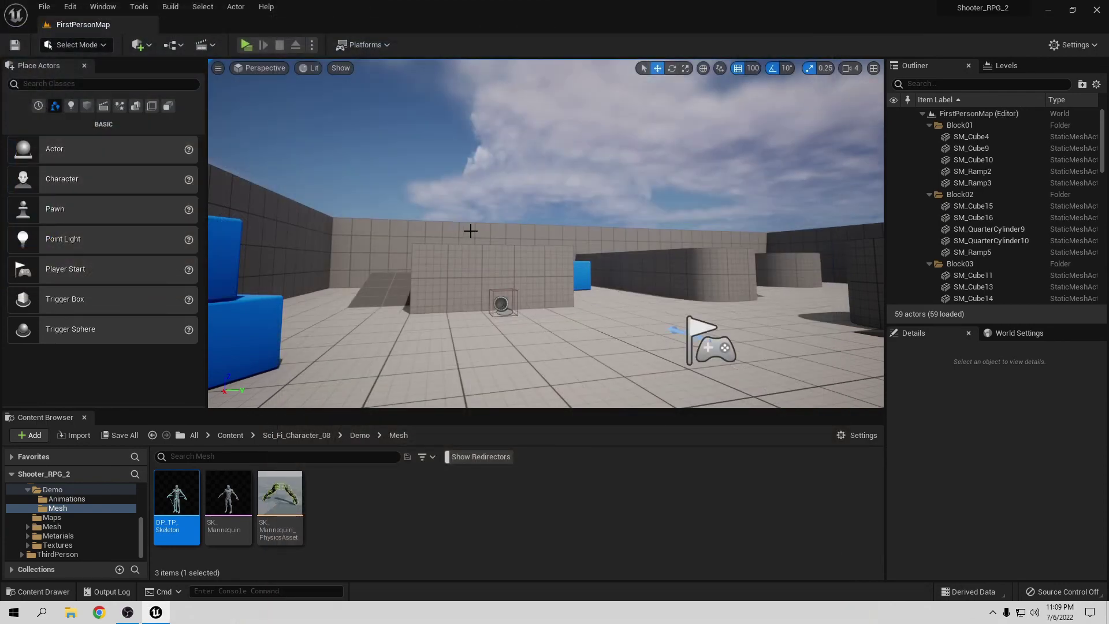
{"action": "key", "text": "alt+p"}
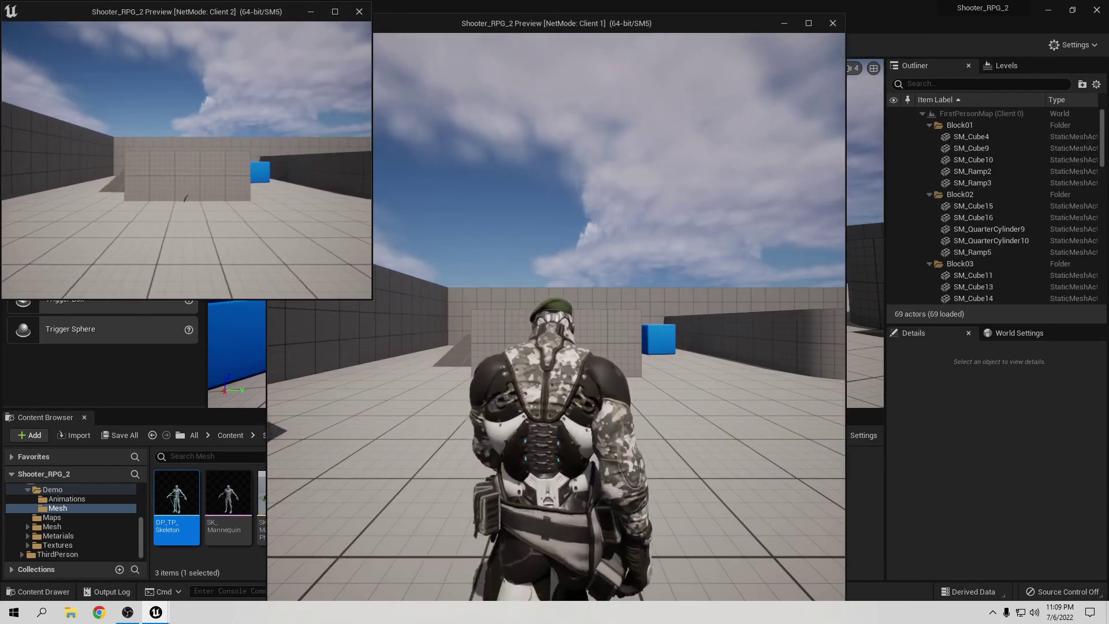
{"action": "key", "text": "w"}
{"action": "key", "text": "w"}
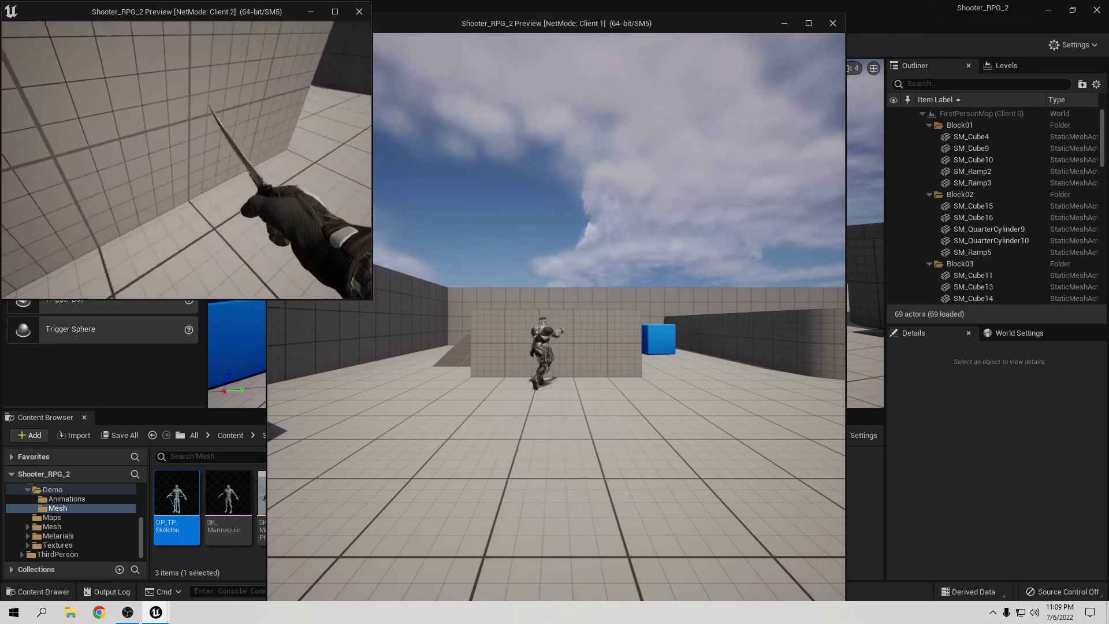
{"action": "key", "text": "w"}
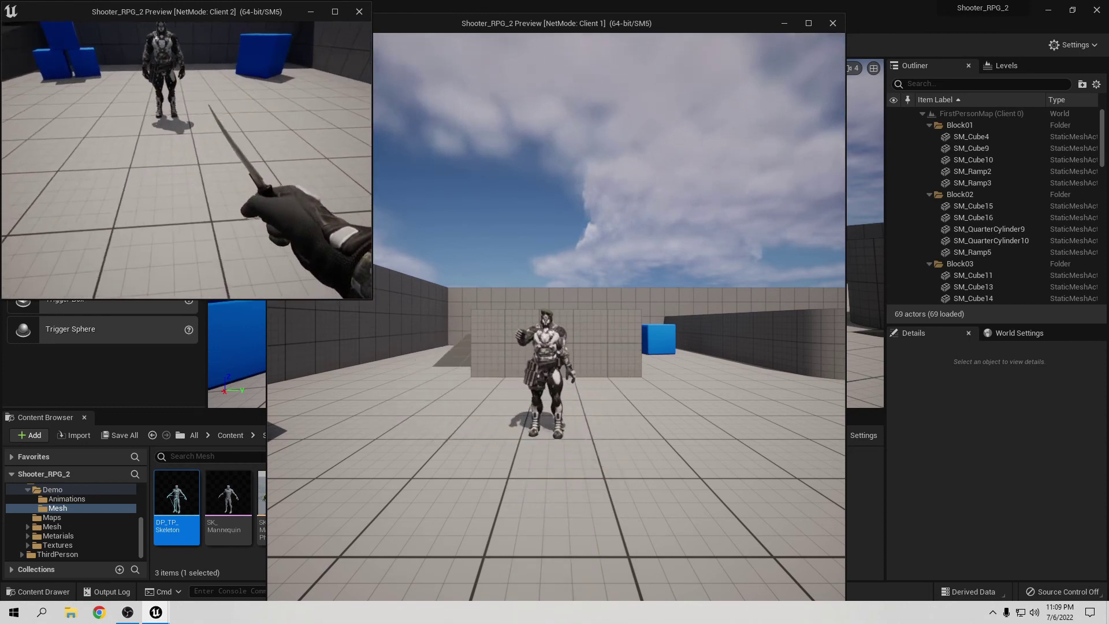
{"action": "key", "text": "s"}
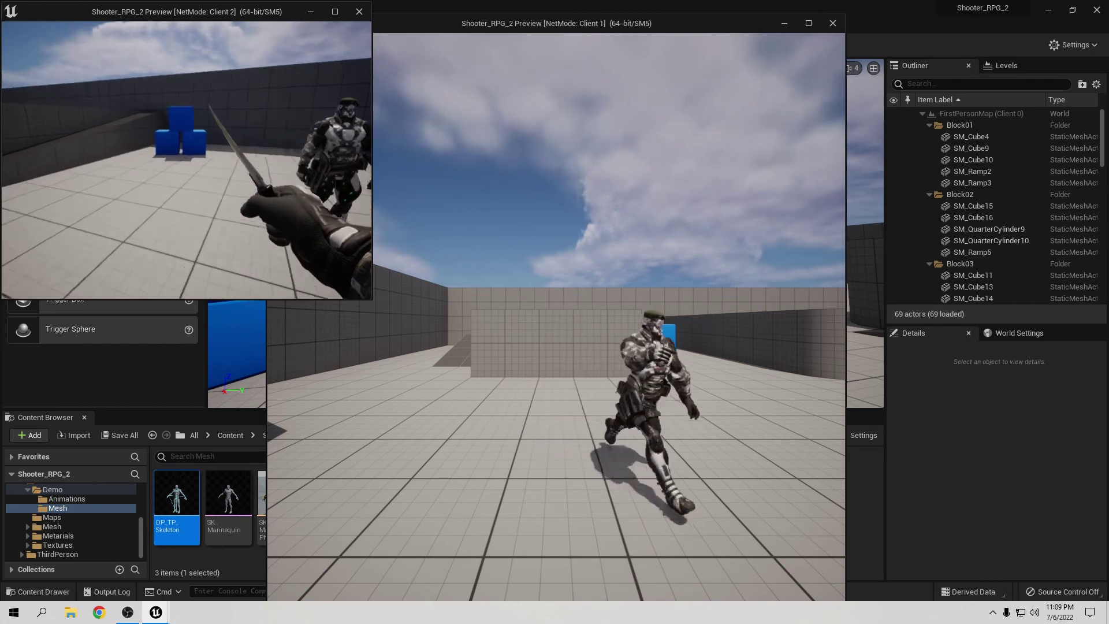
{"action": "key", "text": "w"}
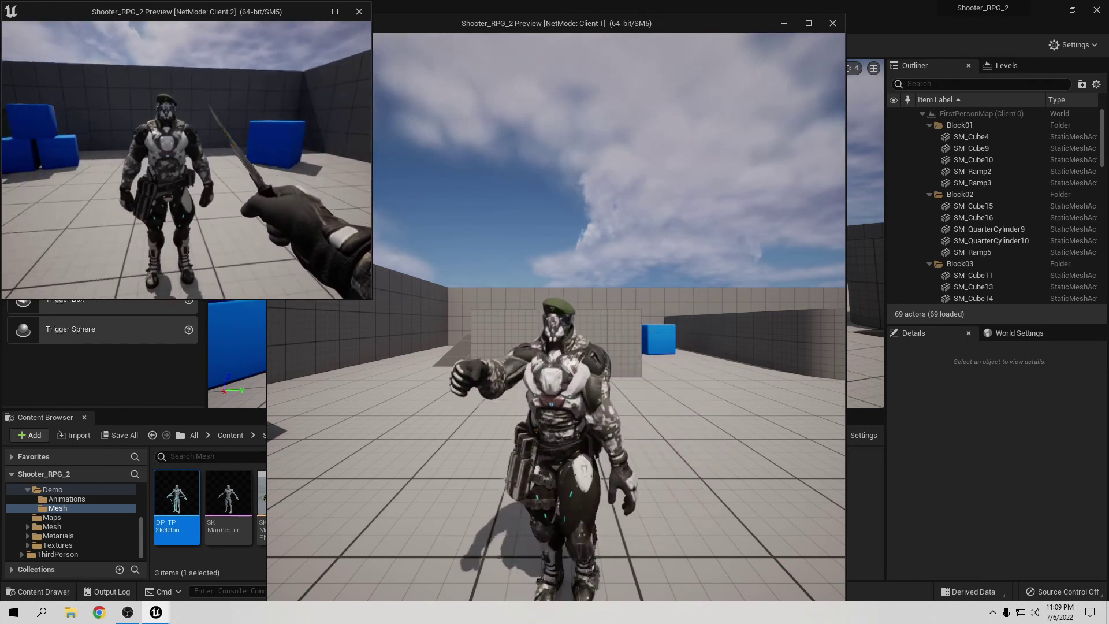
{"action": "key", "text": "s"}
{"action": "key", "text": "w"}
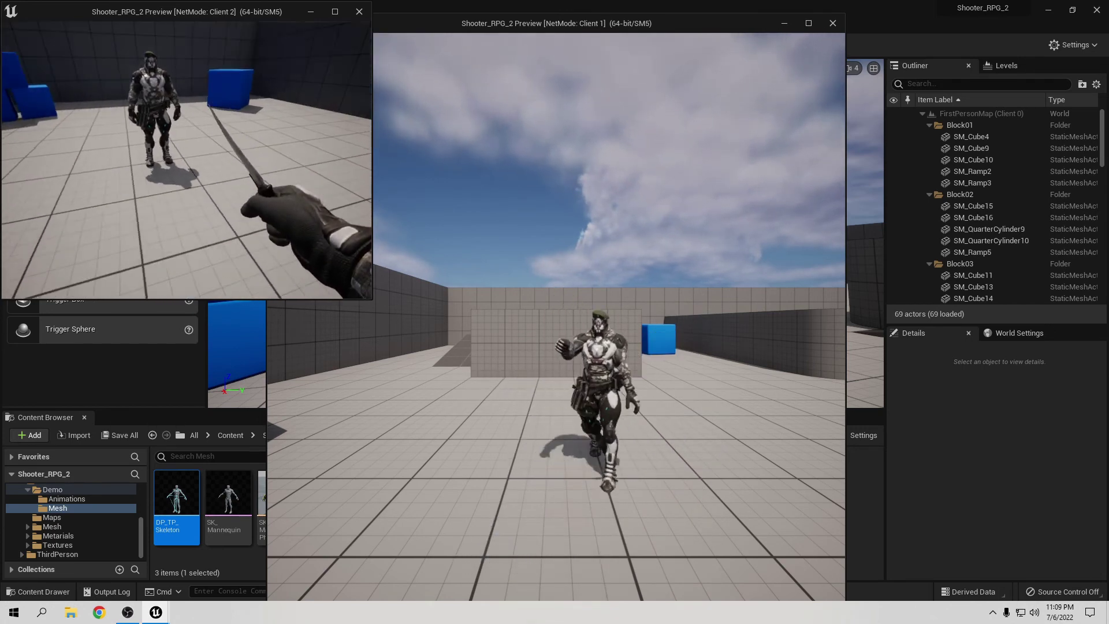
{"action": "key", "text": "s"}
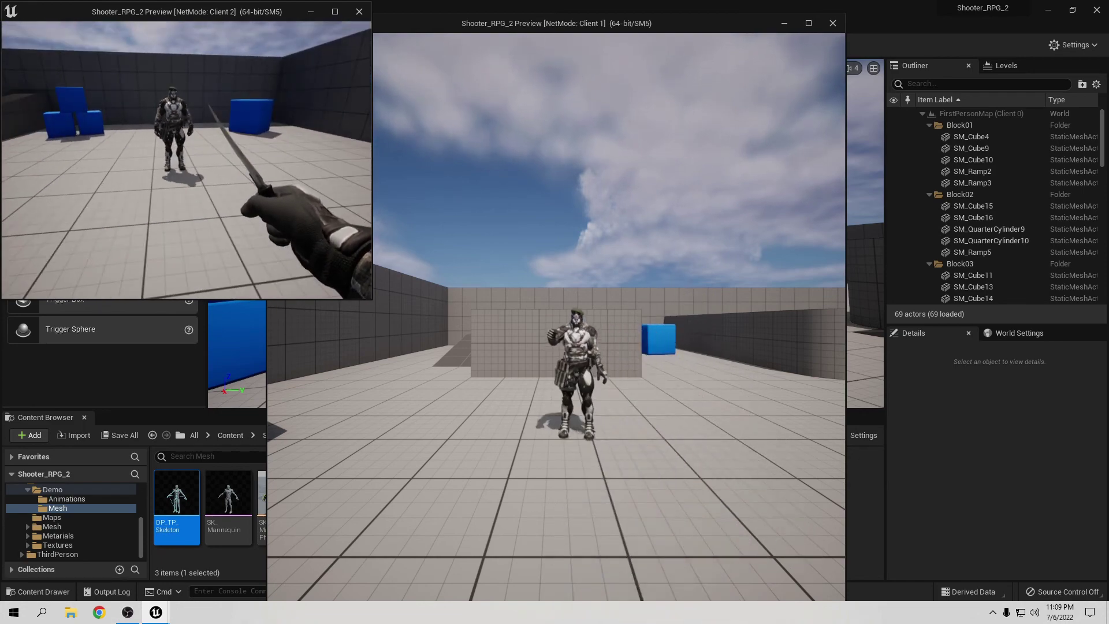
{"action": "key", "text": "s"}
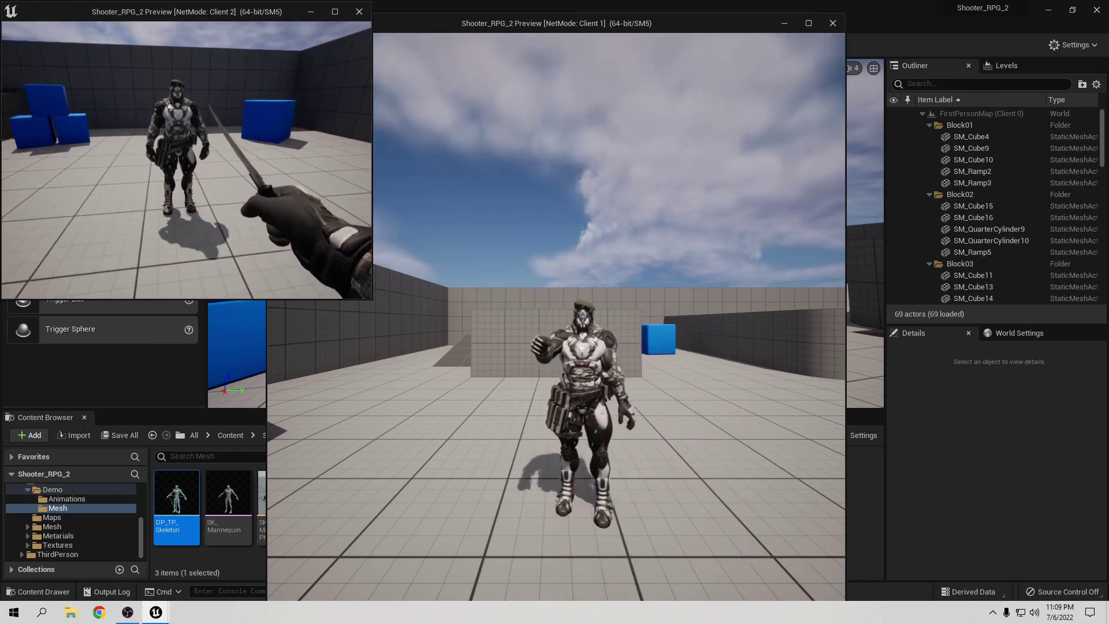
{"action": "key", "text": "w"}
{"action": "key", "text": "s"}
{"action": "key", "text": "w"}
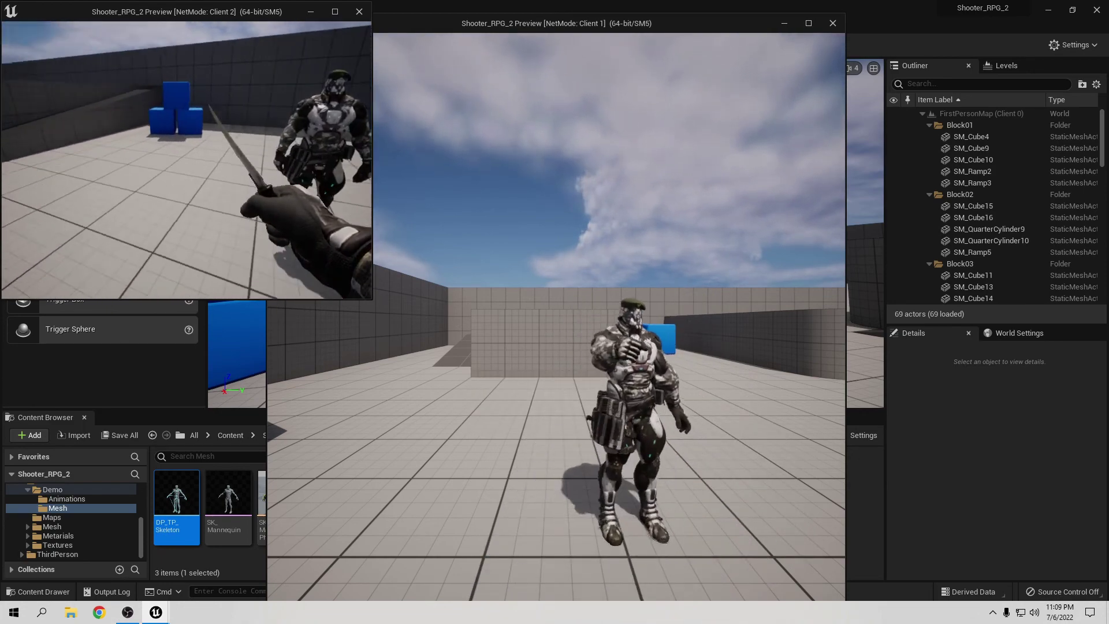
{"action": "key", "text": "s"}
{"action": "key", "text": "a"}
{"action": "key", "text": "w"}
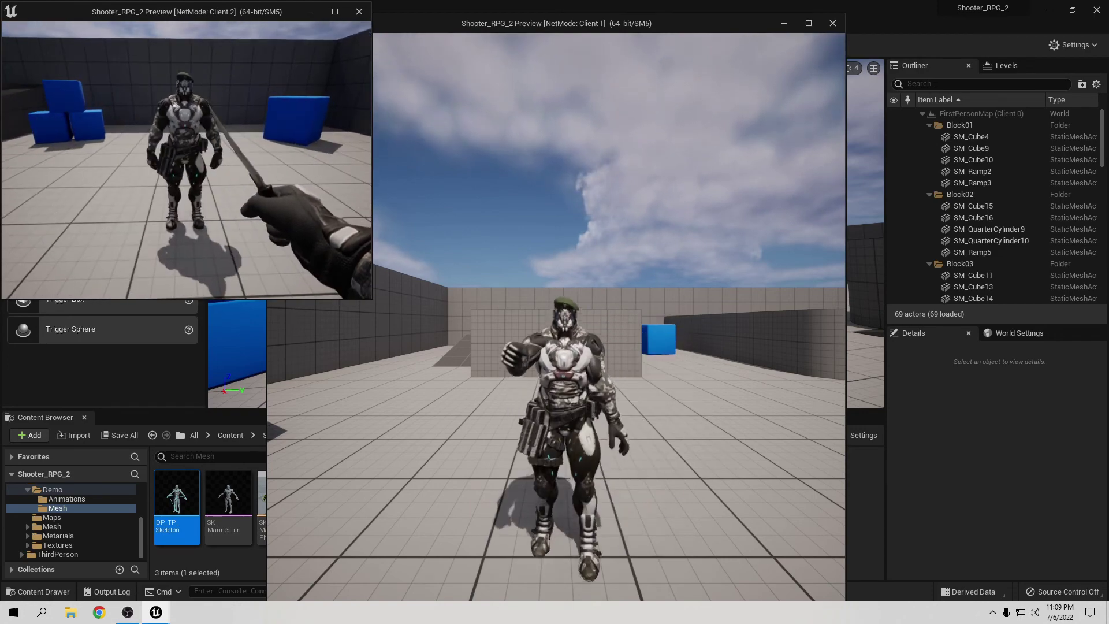
{"action": "key", "text": "s"}
{"action": "key", "text": "w"}
{"action": "key", "text": "d"}
{"action": "key", "text": "a"}
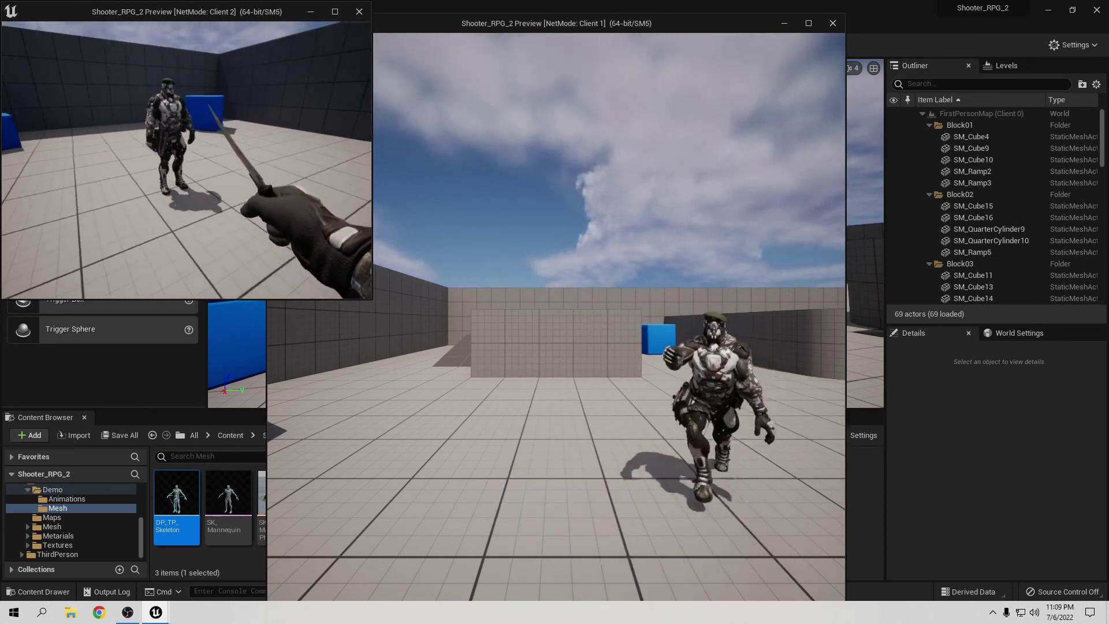
{"action": "key", "text": "d"}
{"action": "key", "text": "a"}
{"action": "key", "text": "w"}
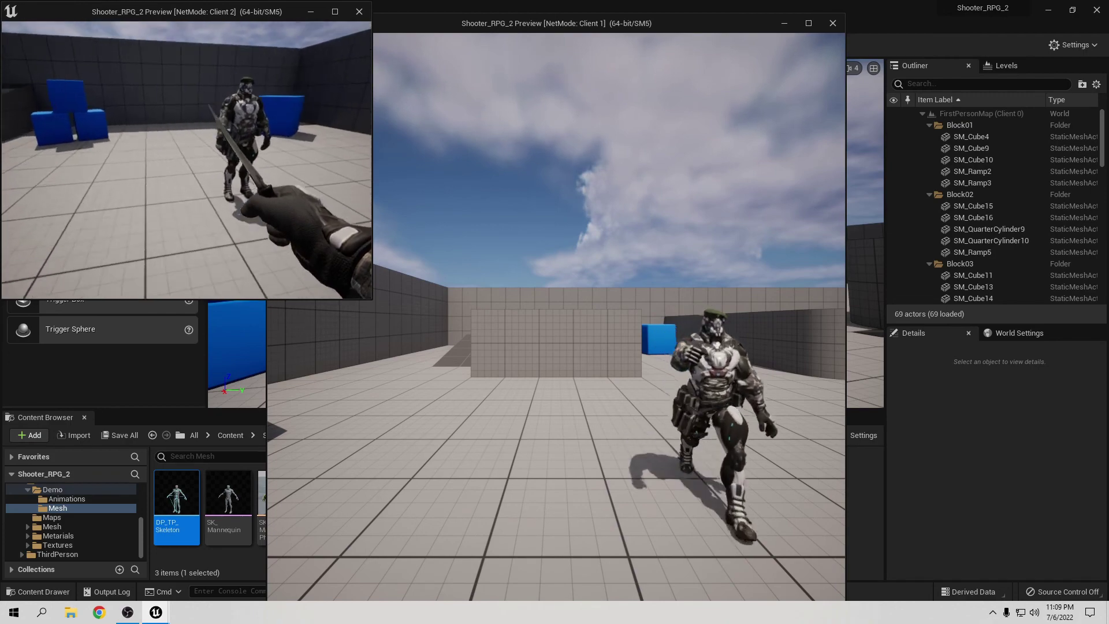
- Stop the client test, set Net Mode to Play As Listen Server, and start a new session
{"action": "key", "text": "s"}
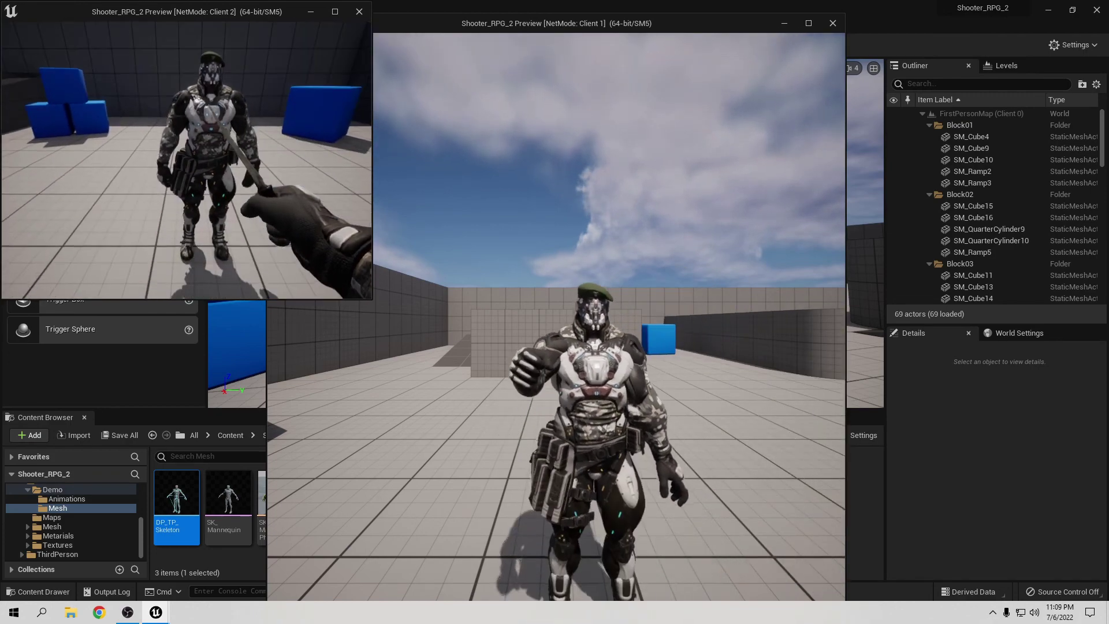
{"action": "key", "text": "Escape"}
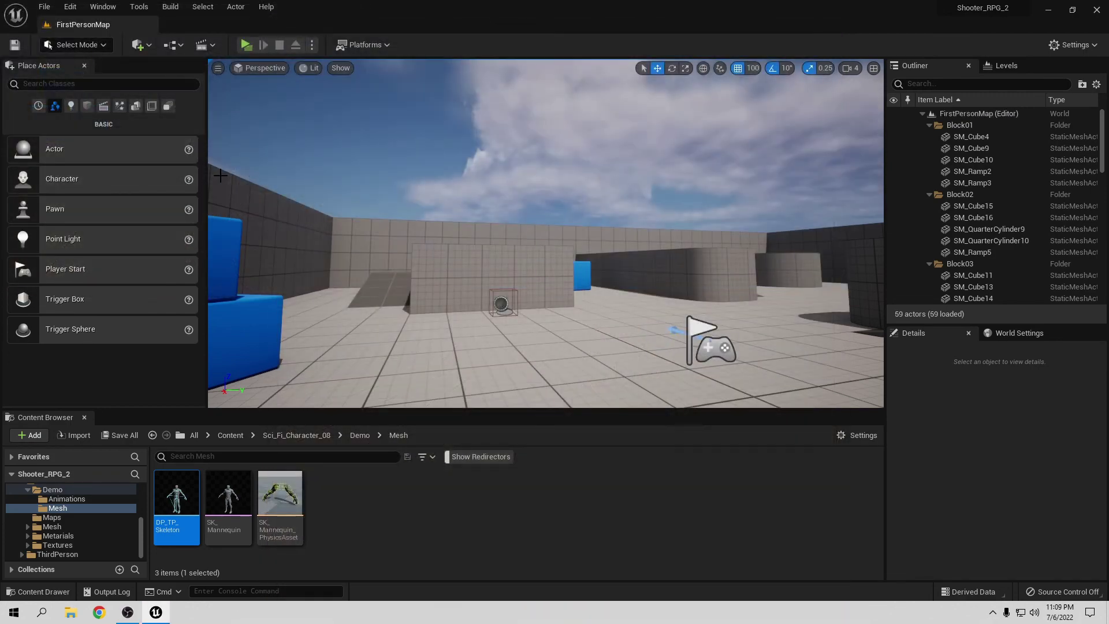
{"action": "left_click", "coordinate": [312, 45]}
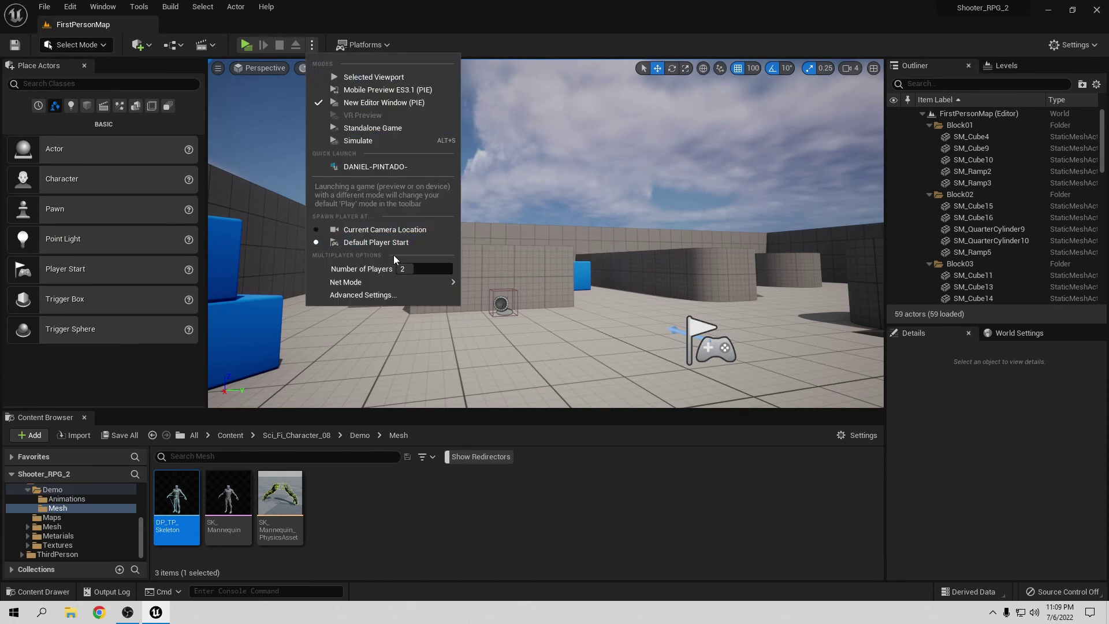
{"action": "mouse_move", "coordinate": [384, 281]}
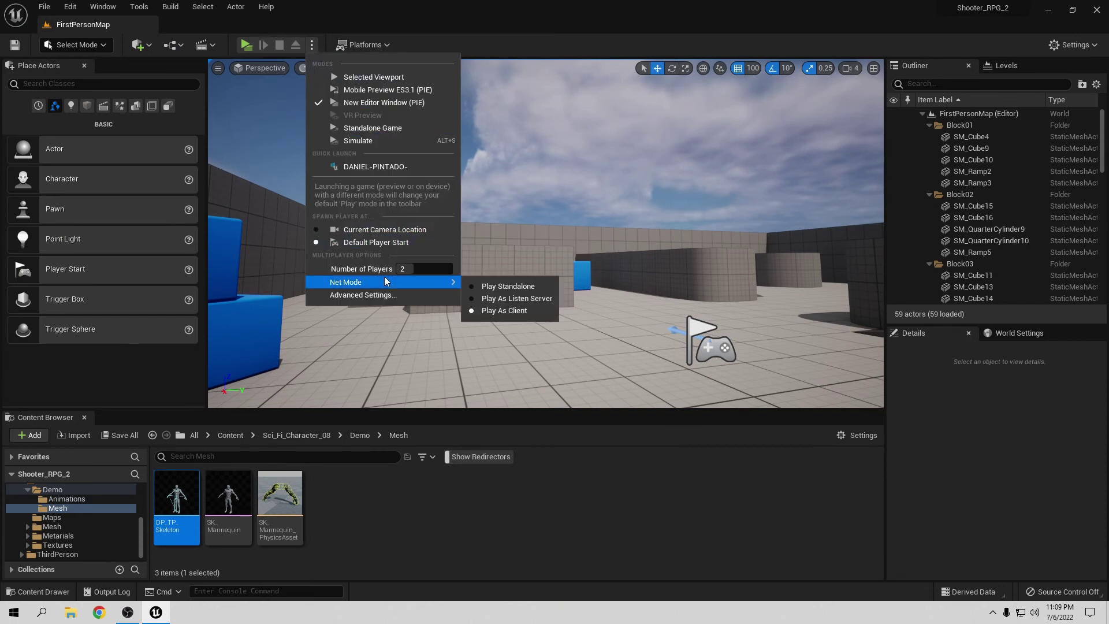
{"action": "left_click", "coordinate": [512, 299]}
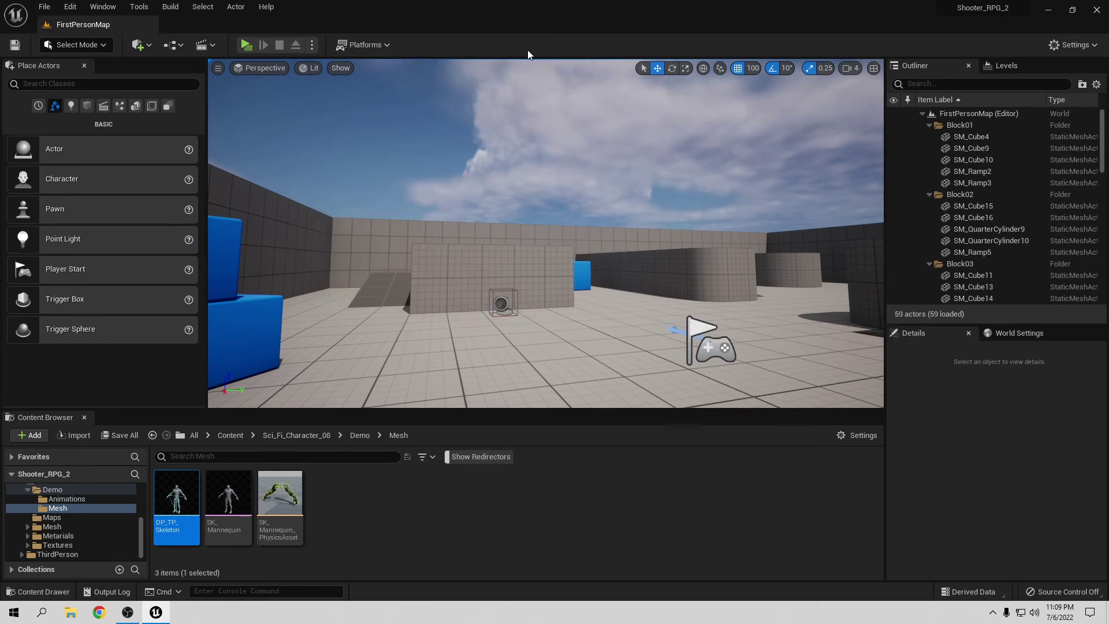
{"action": "left_click", "coordinate": [245, 45]}
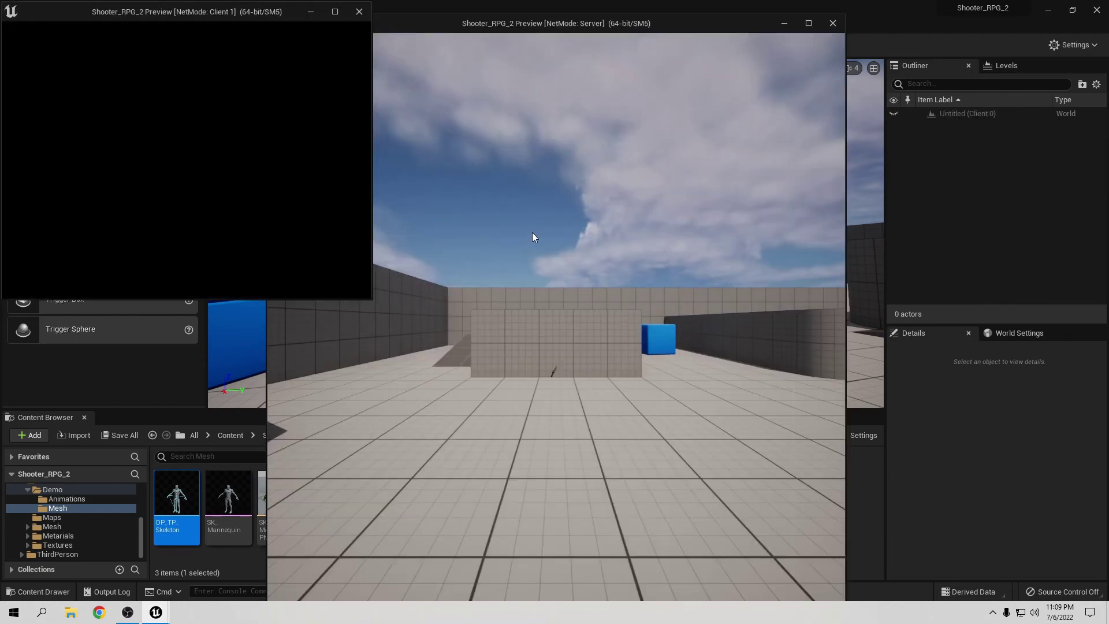
- Walk the server player up to the client character to inspect its knife pose, then end the session
{"action": "left_click", "coordinate": [532, 232]}
{"action": "key", "text": "w"}
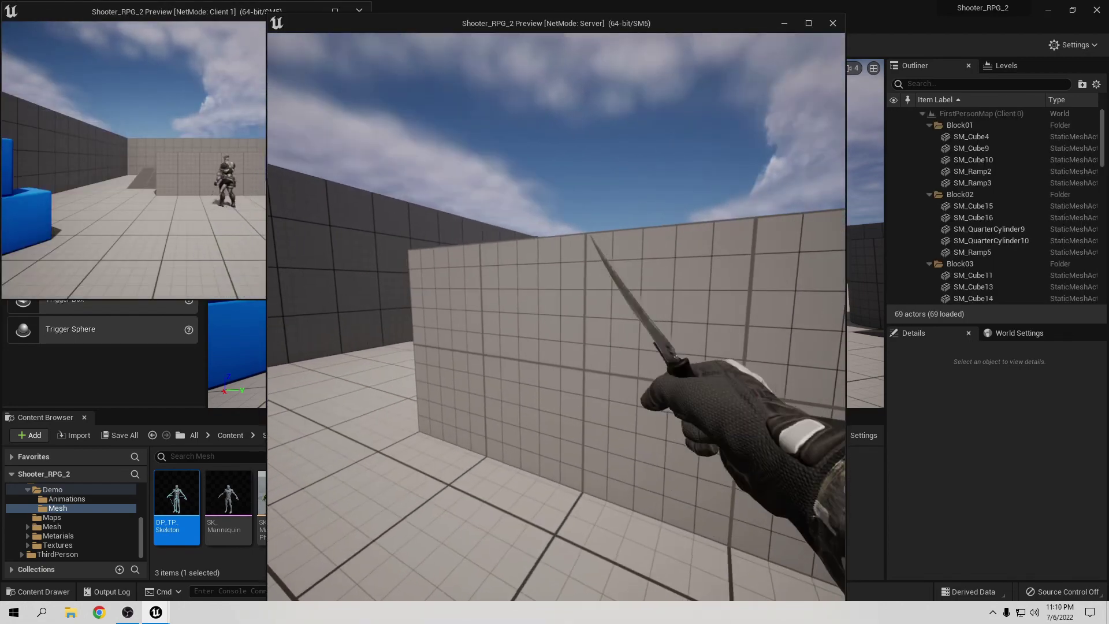
{"action": "key", "text": "w"}
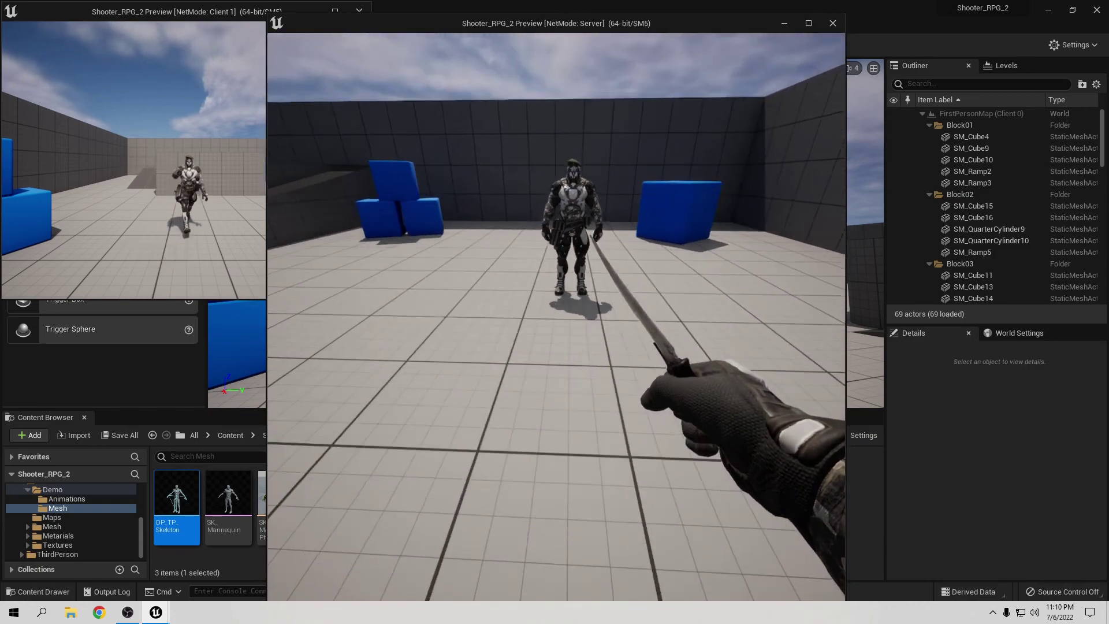
{"action": "key", "text": "w"}
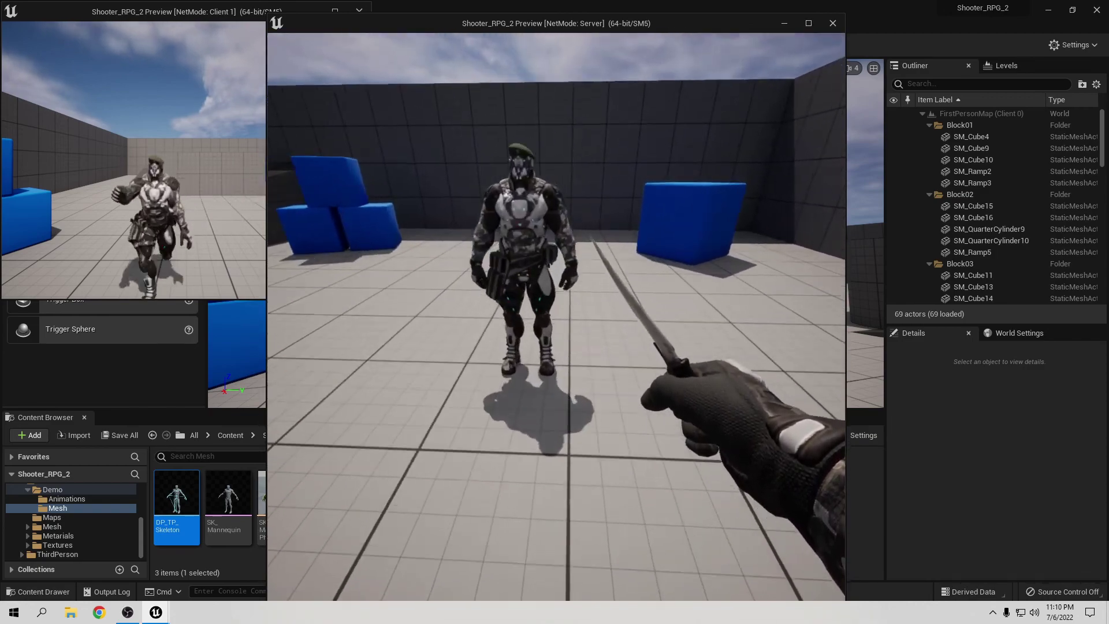
{"action": "key", "text": "w"}
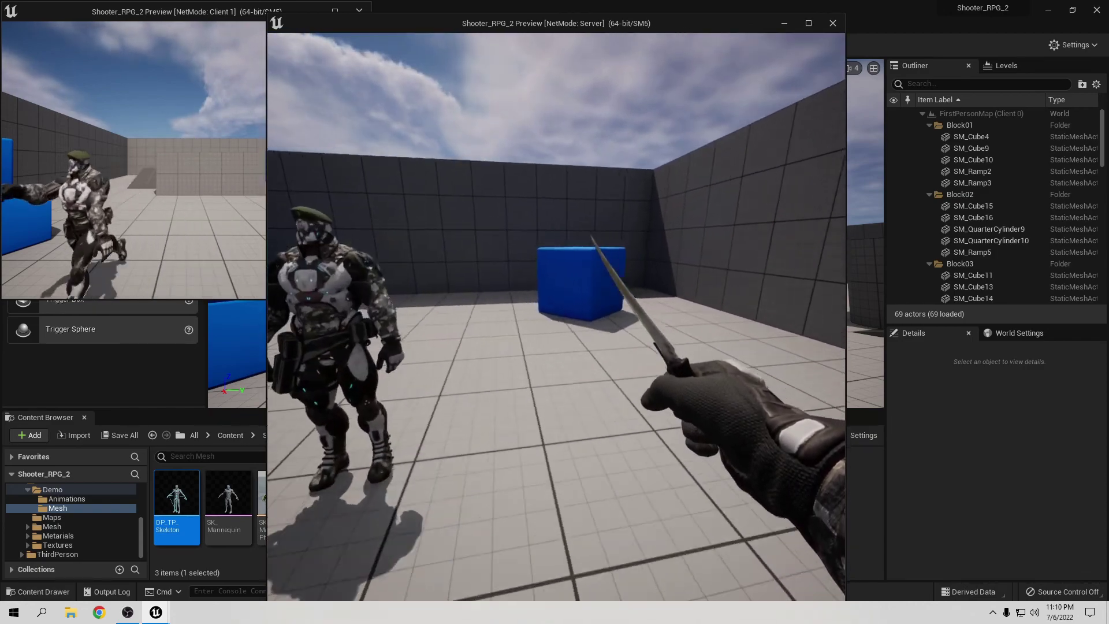
{"action": "key", "text": "w"}
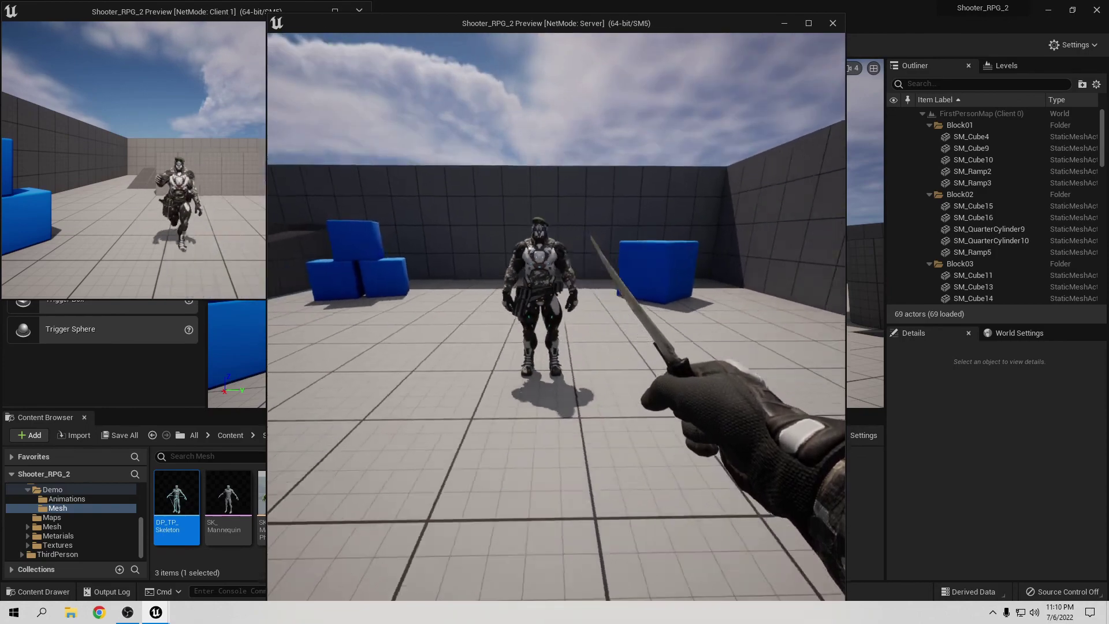
{"action": "key", "text": "w"}
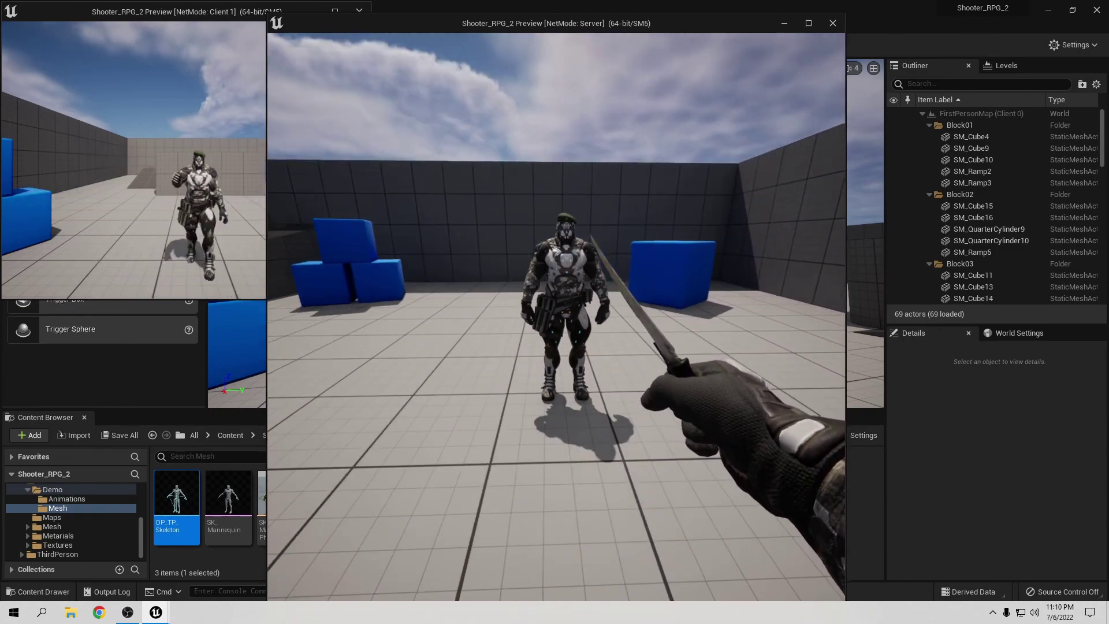
{"action": "key", "text": "w"}
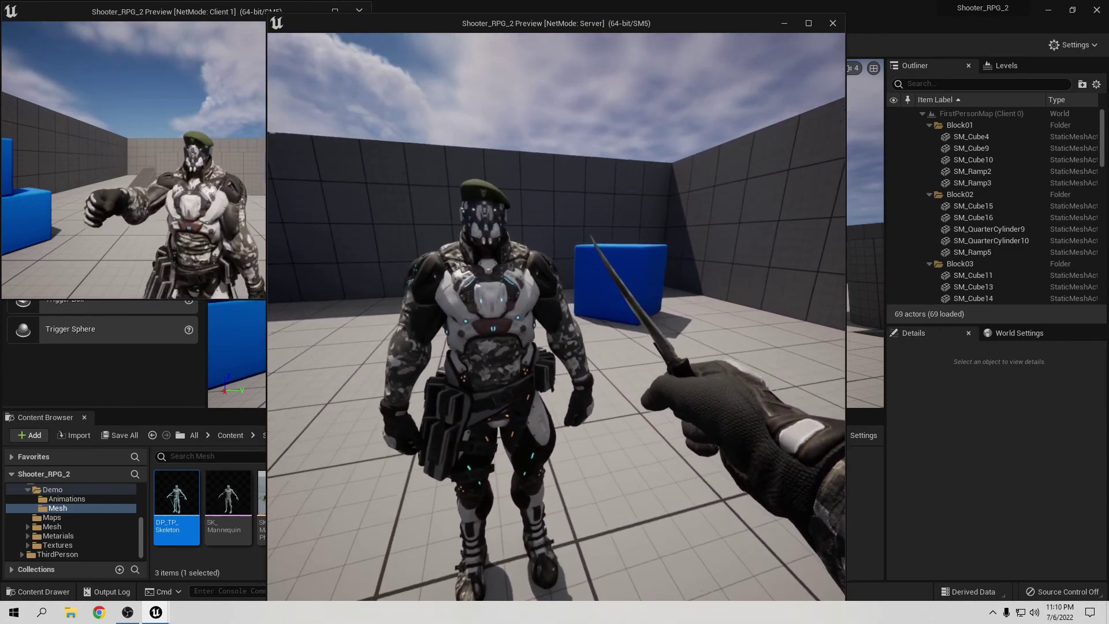
{"action": "key", "text": "s"}
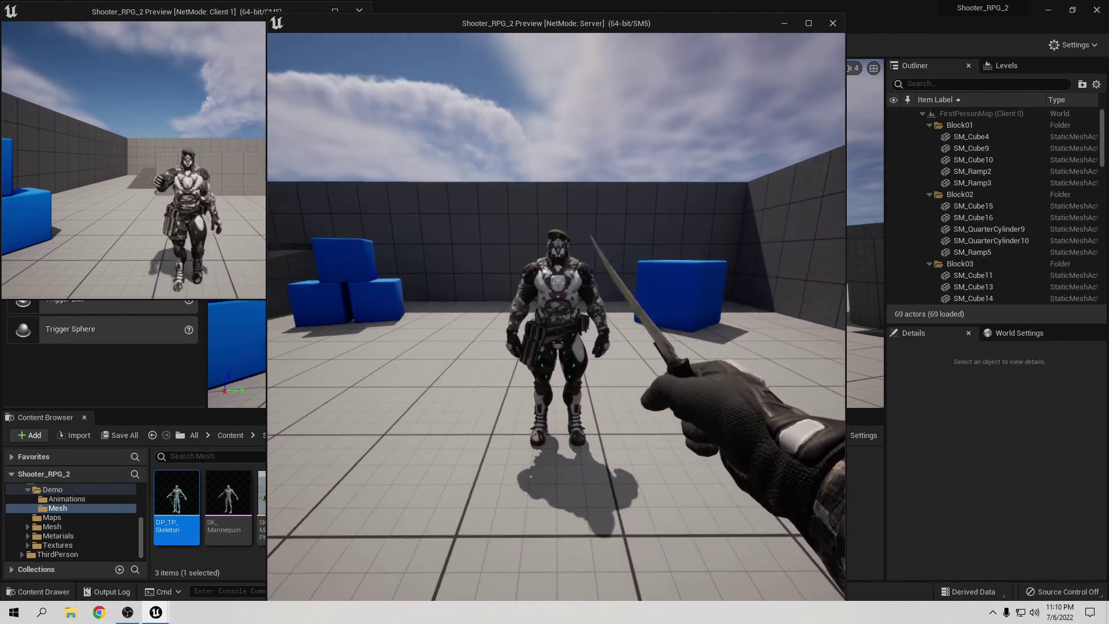
{"action": "key", "text": "w"}
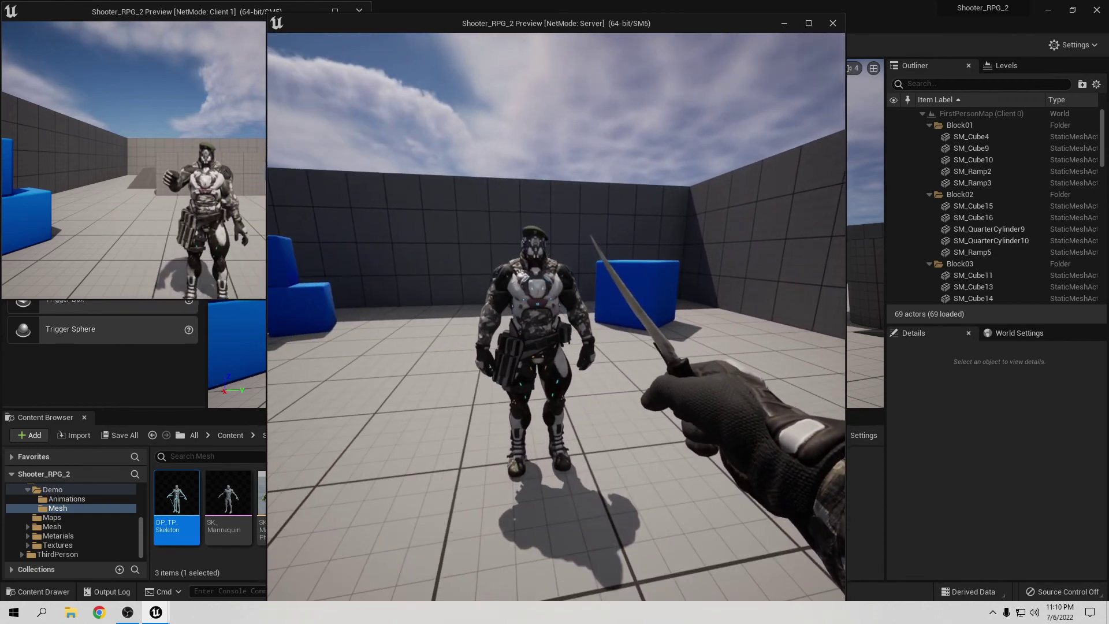
{"action": "key", "text": "s"}
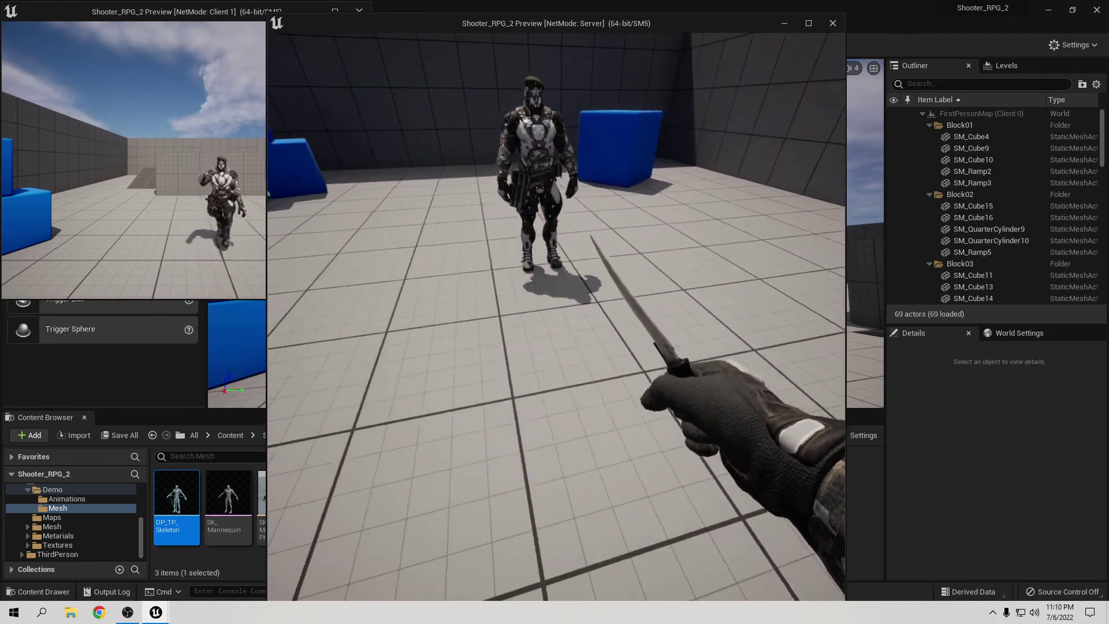
{"action": "key", "text": "a"}
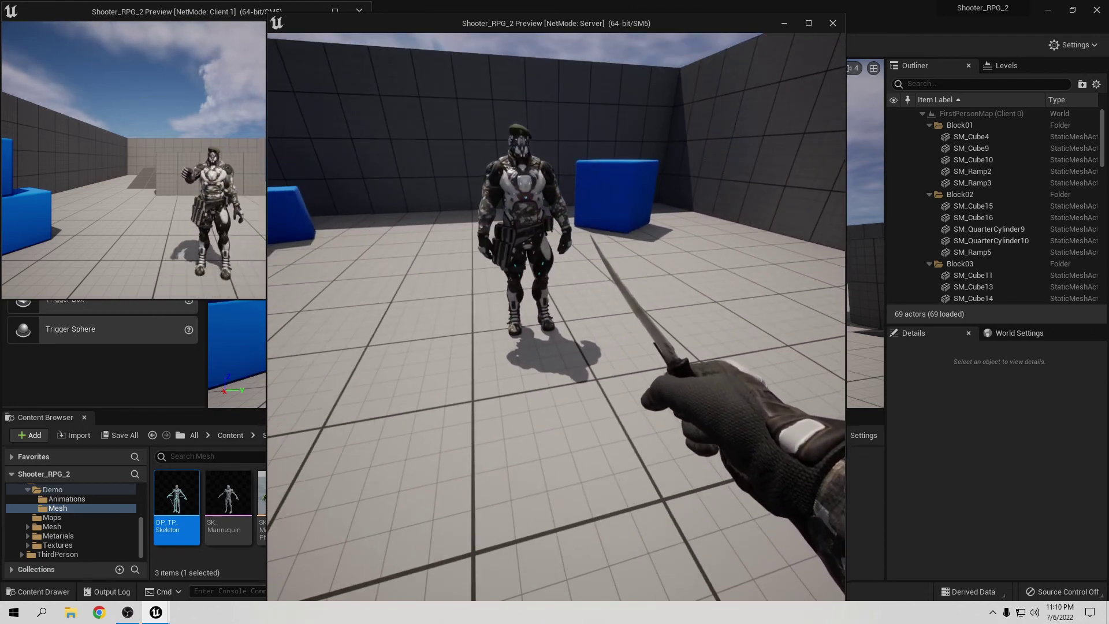
{"action": "key", "text": "Escape"}
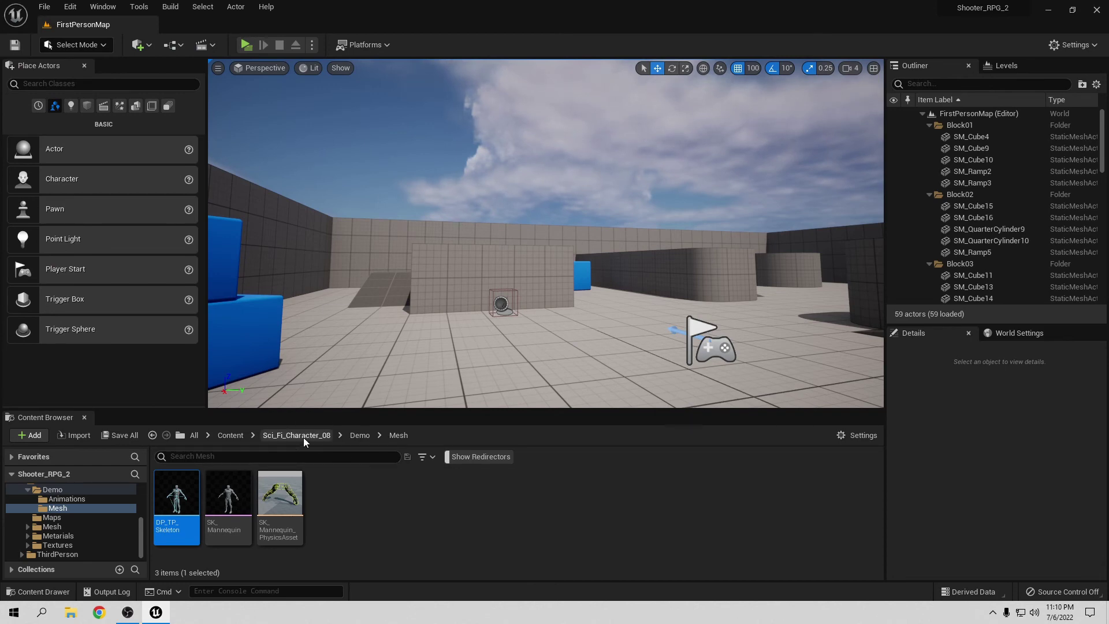
- Browse to Content/_DP/Character/TP_Character and open the DP_TP_Anim_BP animation blueprint
{"action": "left_click", "coordinate": [229, 435]}
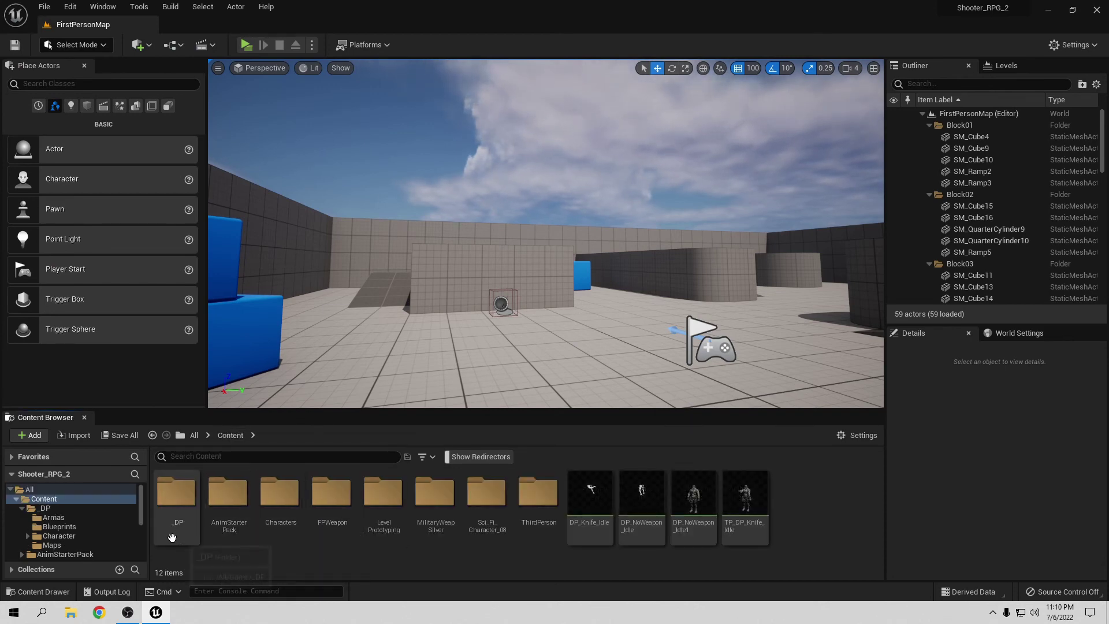
{"action": "double_click", "coordinate": [176, 506]}
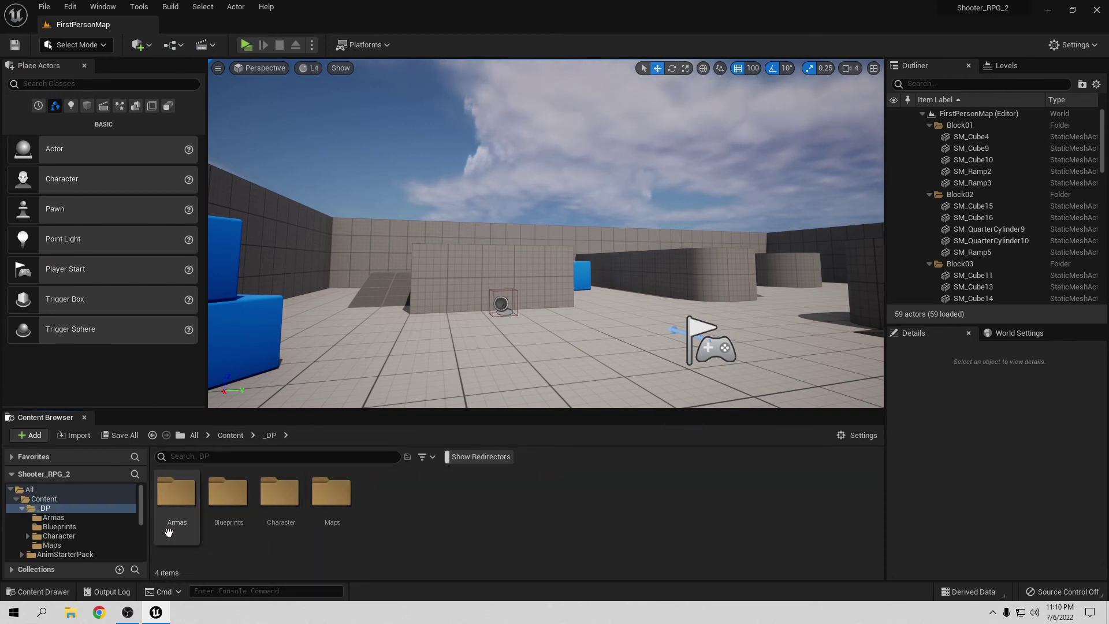
{"action": "double_click", "coordinate": [283, 506]}
{"action": "double_click", "coordinate": [219, 503]}
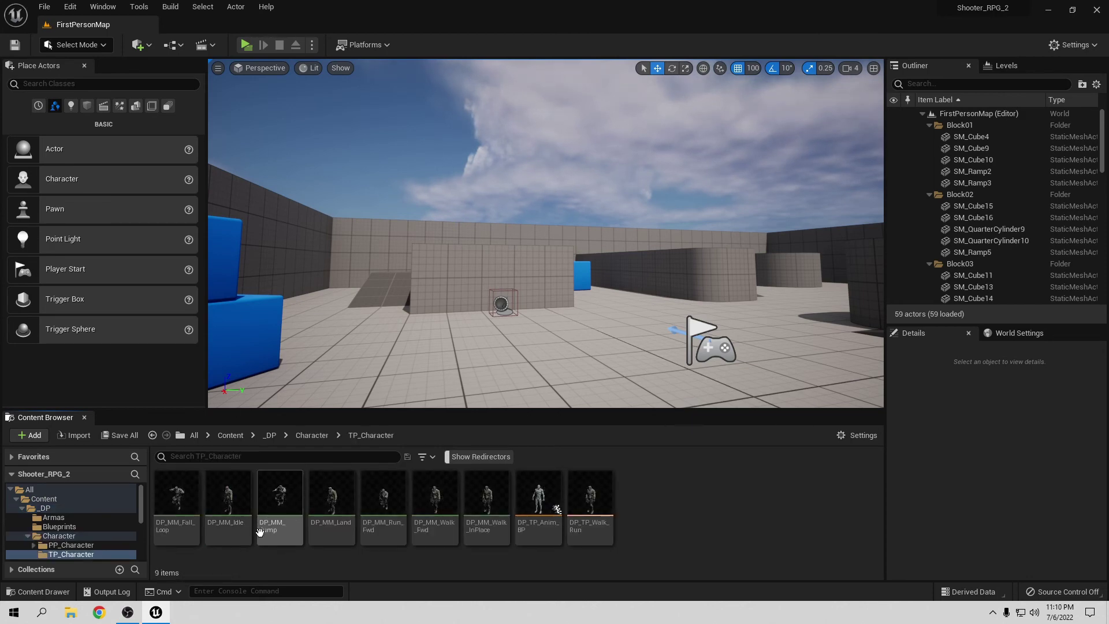
{"action": "left_click", "coordinate": [540, 493]}
{"action": "double_click", "coordinate": [540, 493]}
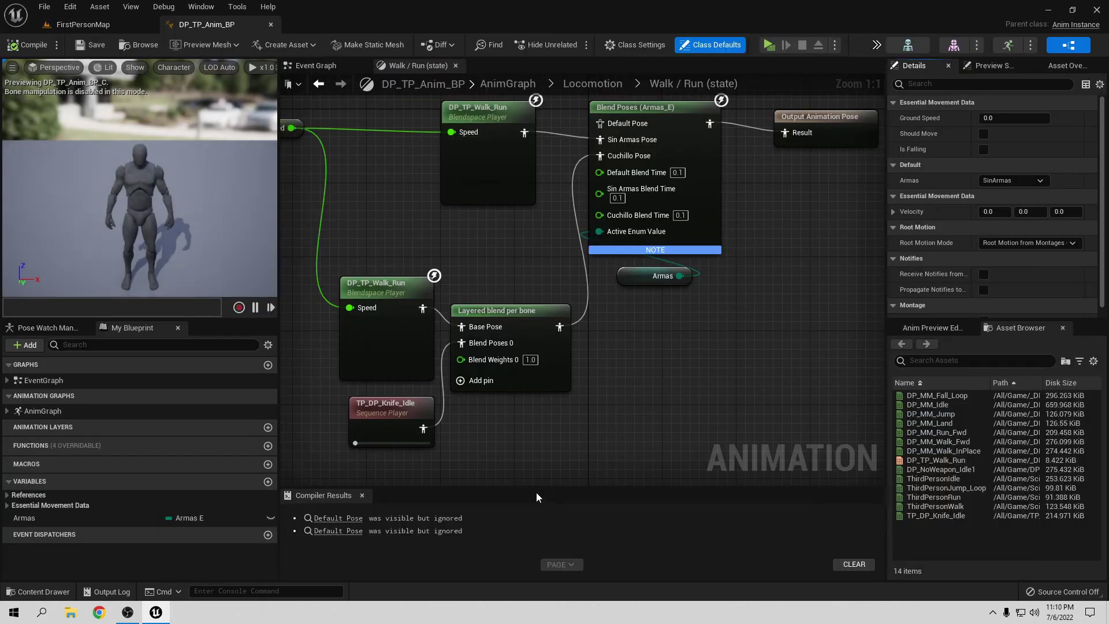
- In the Event Graph, feed the Initialize Animation Cast's Object from a new Get Player Character node, then compile
{"action": "left_click", "coordinate": [317, 67]}
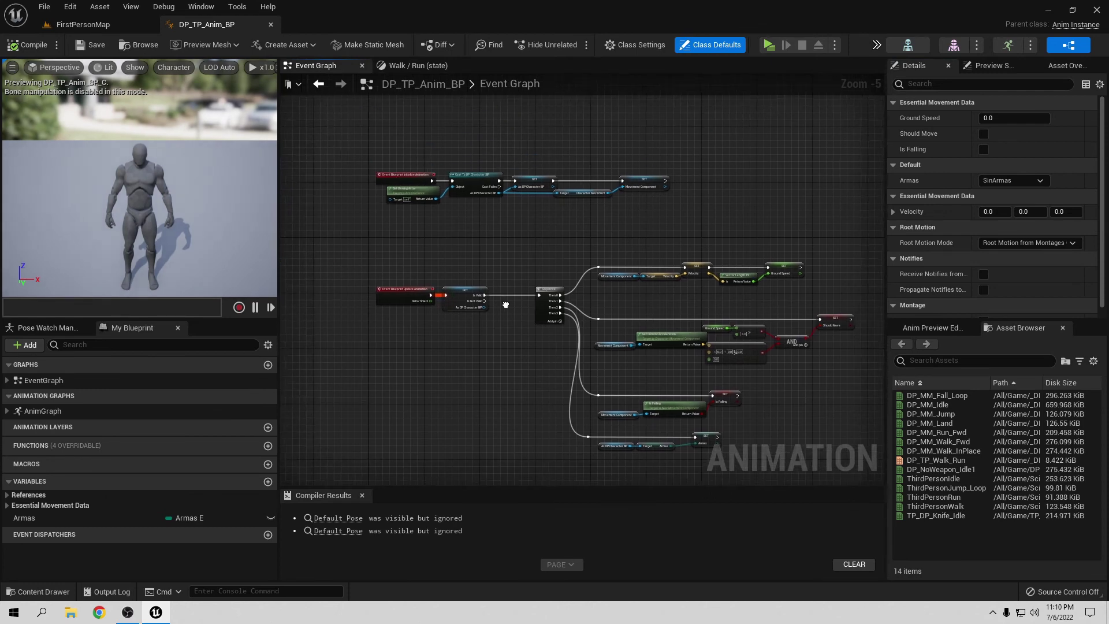
{"action": "scroll", "coordinate": [521, 307], "scroll_direction": "up", "scroll_amount": 3}
{"action": "right_click_drag", "start_coordinate": [459, 209], "coordinate": [549, 360]}
{"action": "scroll", "coordinate": [526, 325], "scroll_direction": "up", "scroll_amount": 1}
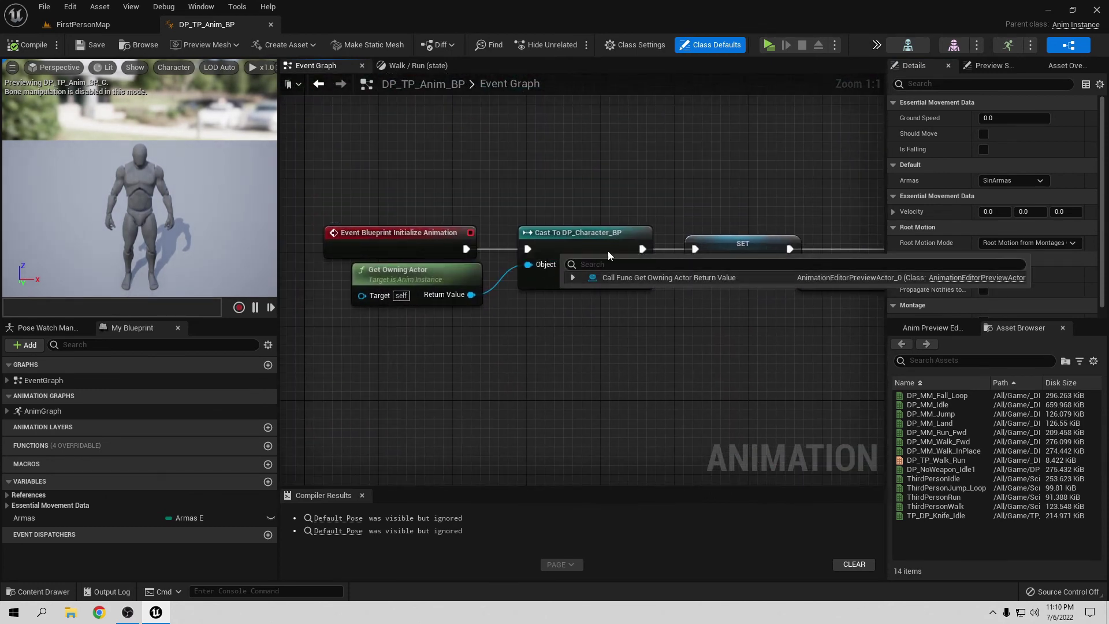
{"action": "right_click_drag", "start_coordinate": [576, 386], "coordinate": [555, 168]}
{"action": "right_click_drag", "start_coordinate": [417, 310], "coordinate": [424, 385]}
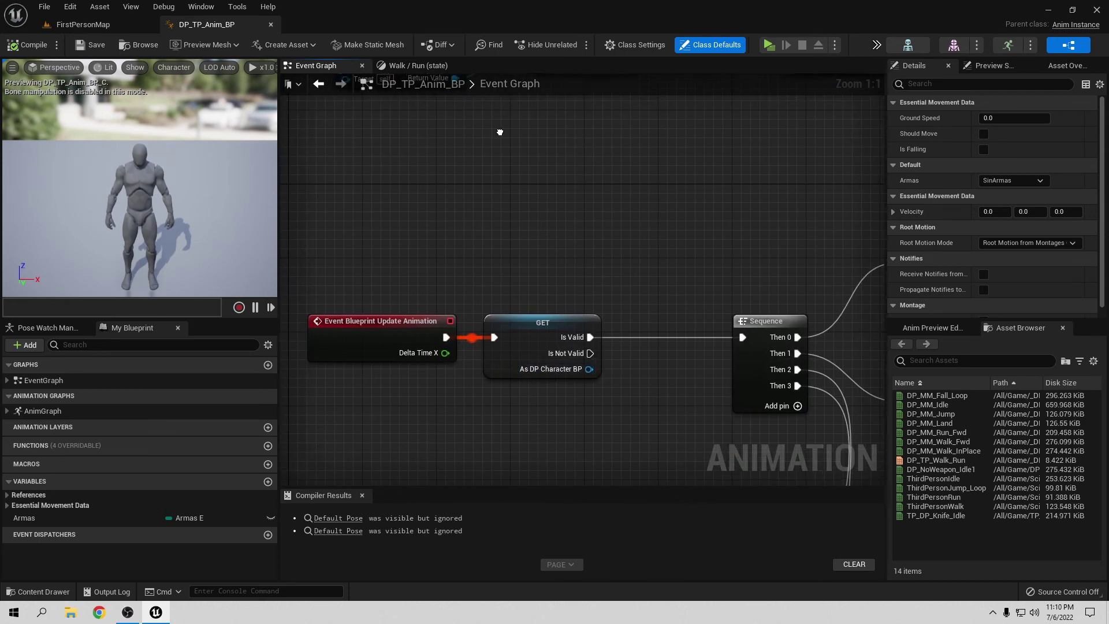
{"action": "right_click_drag", "start_coordinate": [585, 400], "coordinate": [579, 511]}
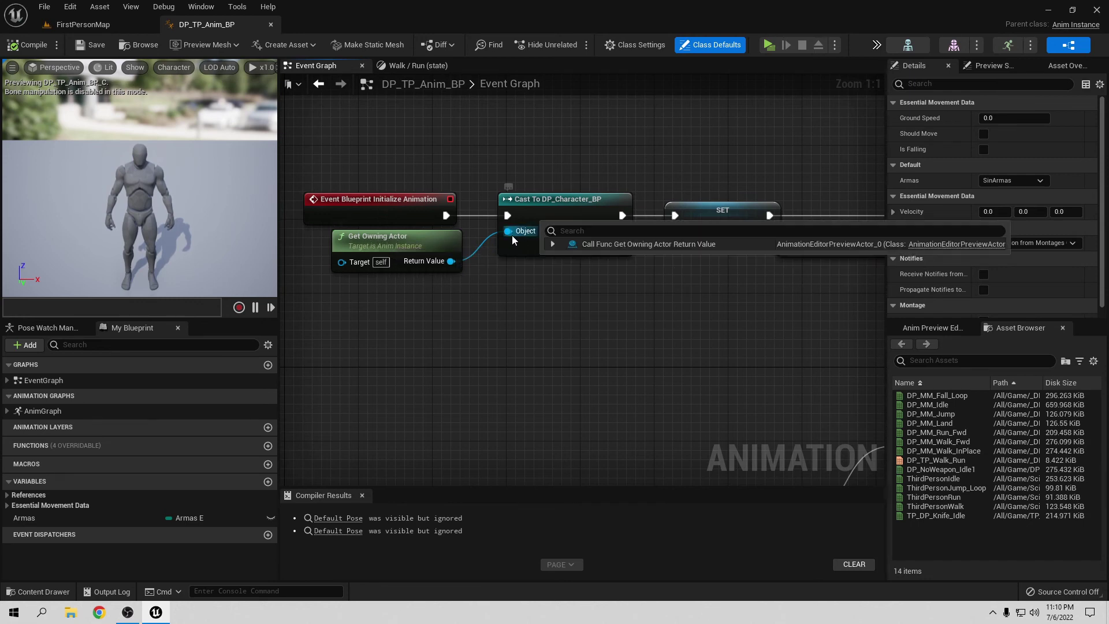
{"action": "left_click_drag", "start_coordinate": [508, 231], "coordinate": [477, 327]}
{"action": "type", "text": "get"}
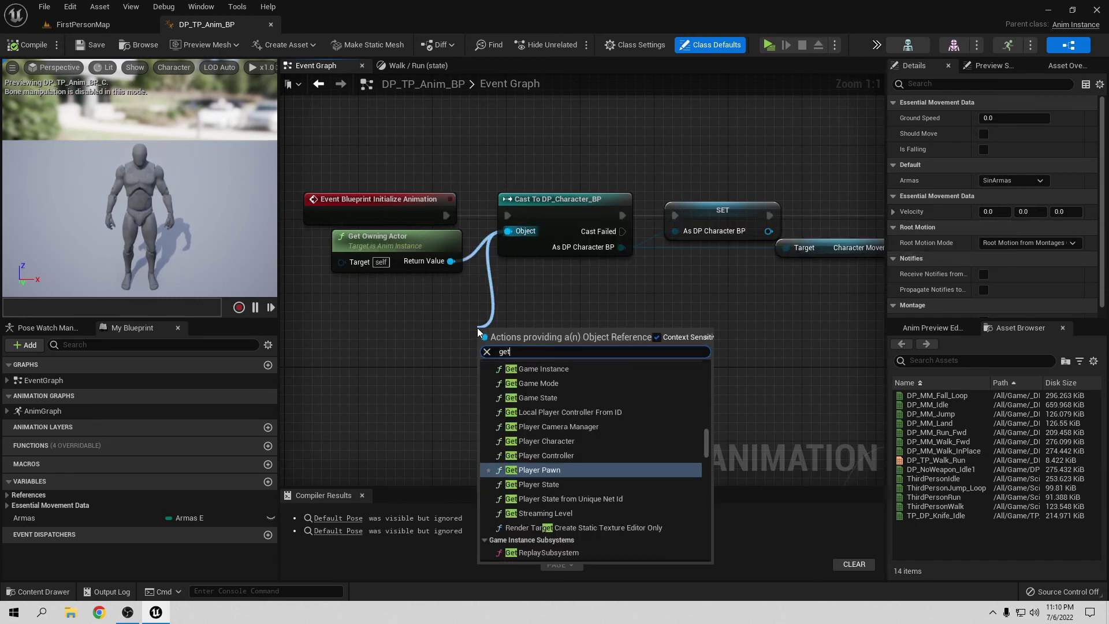
{"action": "type", "text": " player"}
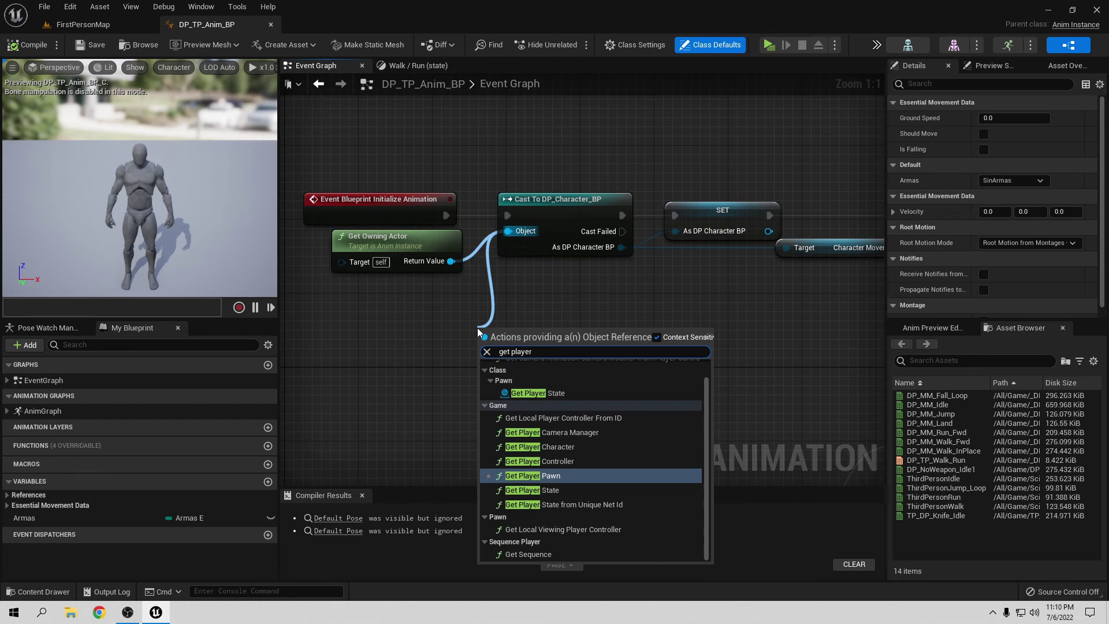
{"action": "left_click", "coordinate": [565, 449]}
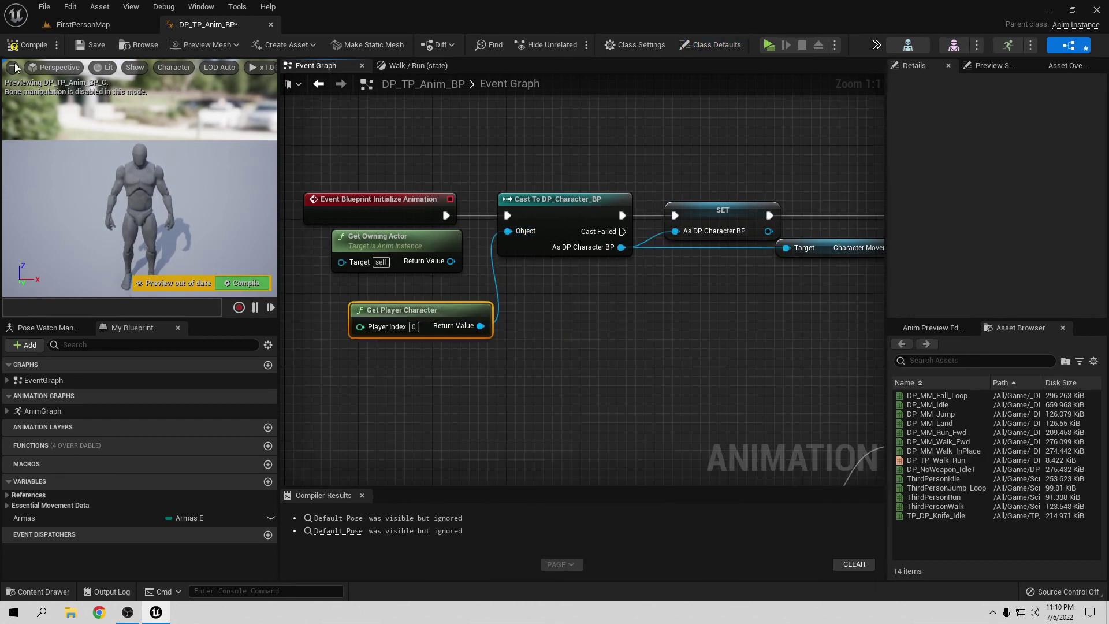
{"action": "left_click", "coordinate": [27, 44]}
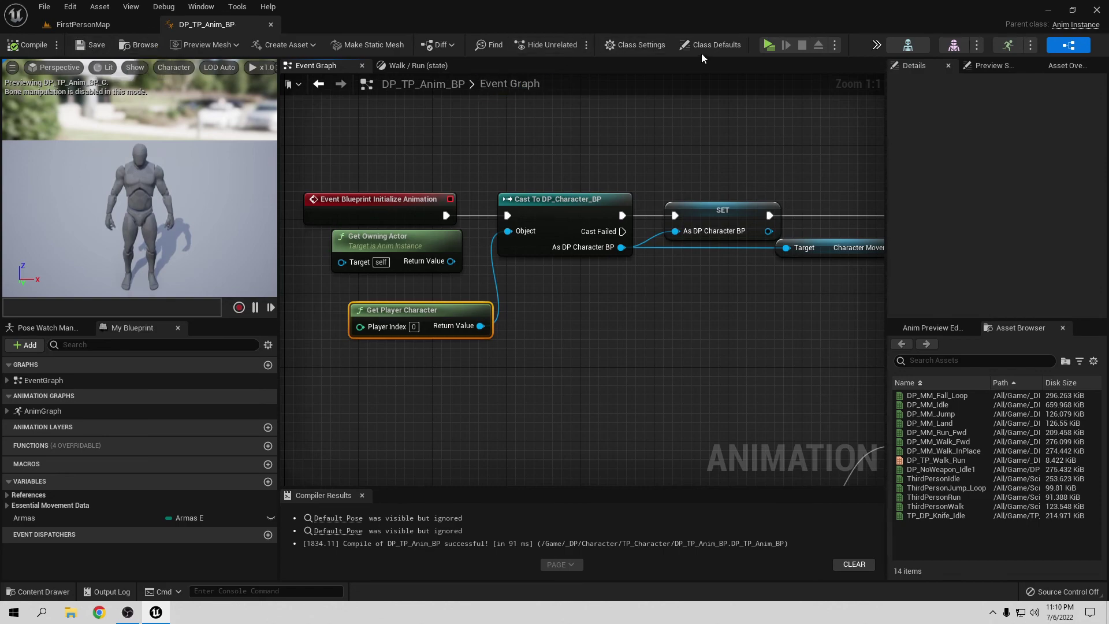
{"action": "left_click", "coordinate": [769, 45]}
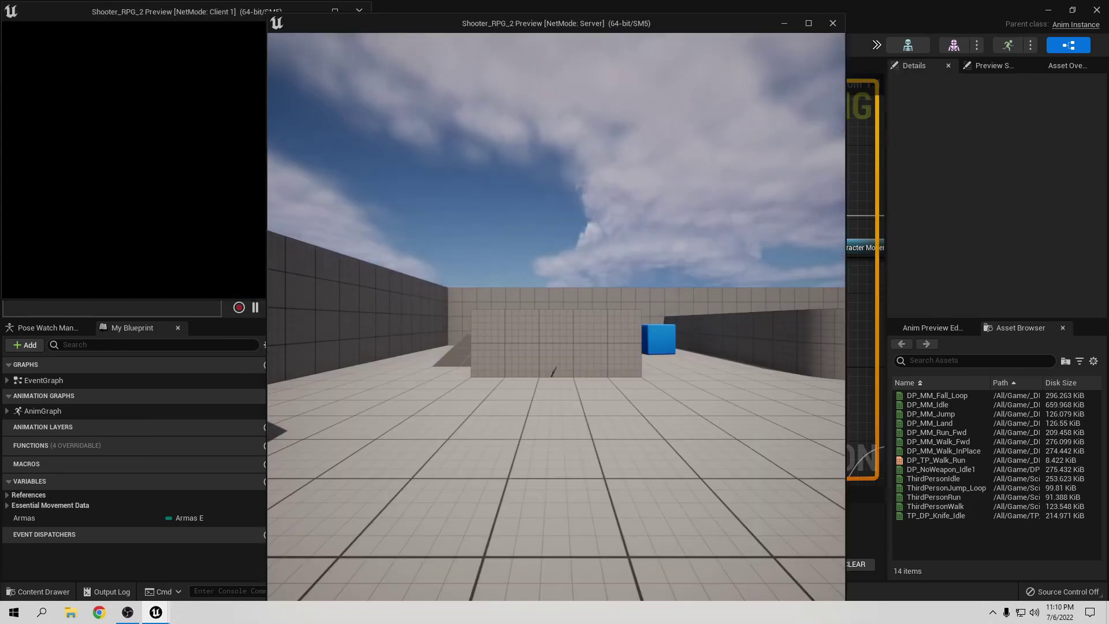
{"action": "key", "text": "w"}
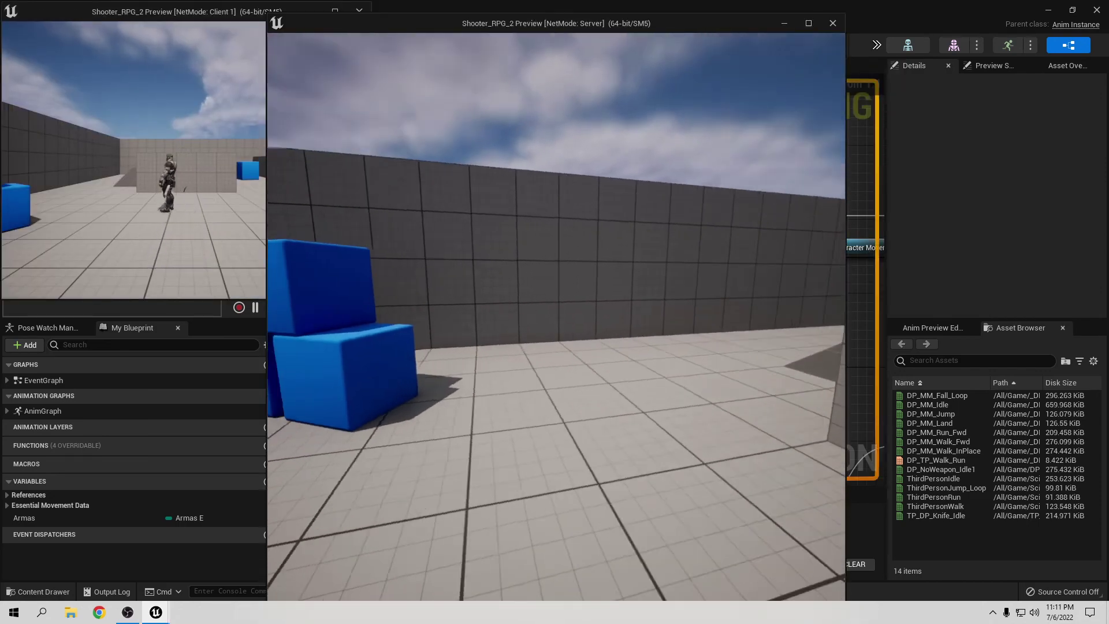
{"action": "key", "text": "w"}
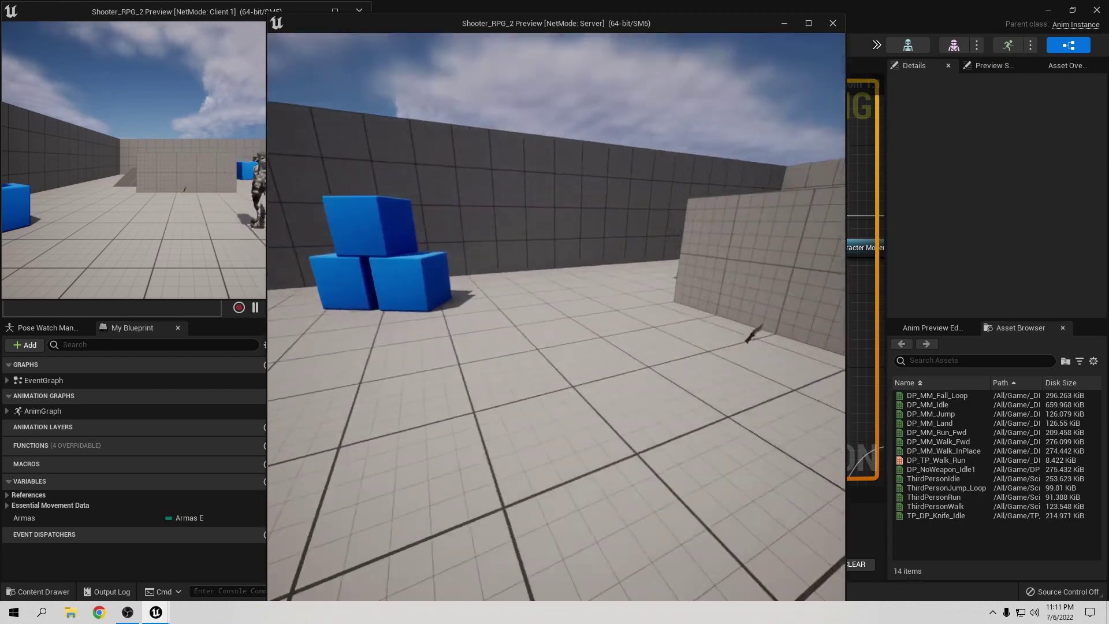
{"action": "key", "text": "1"}
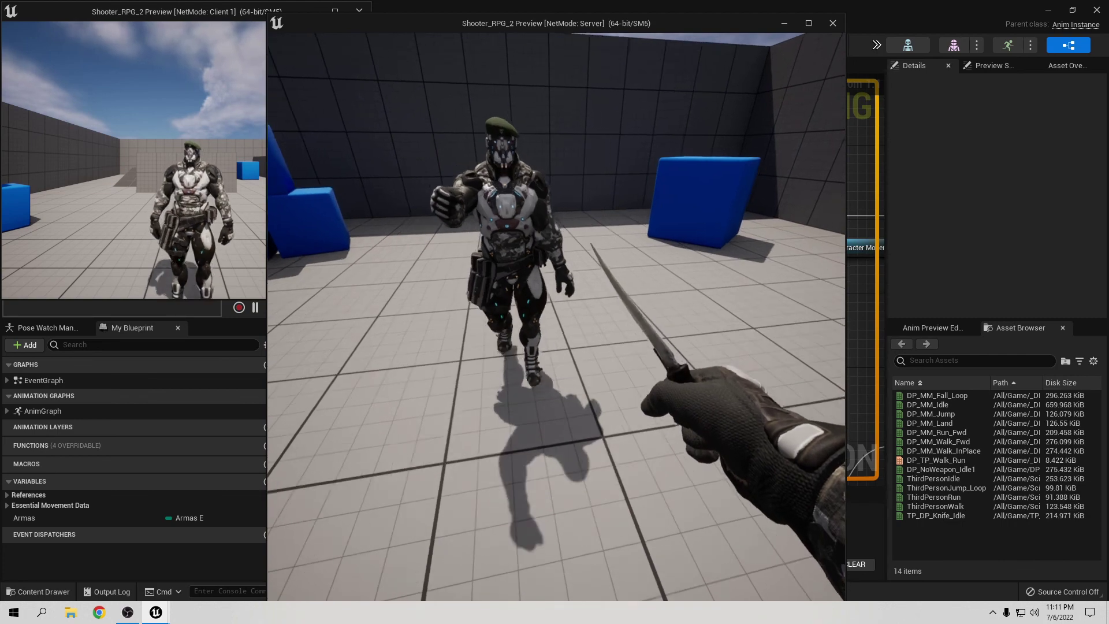
{"action": "key", "text": "Escape"}
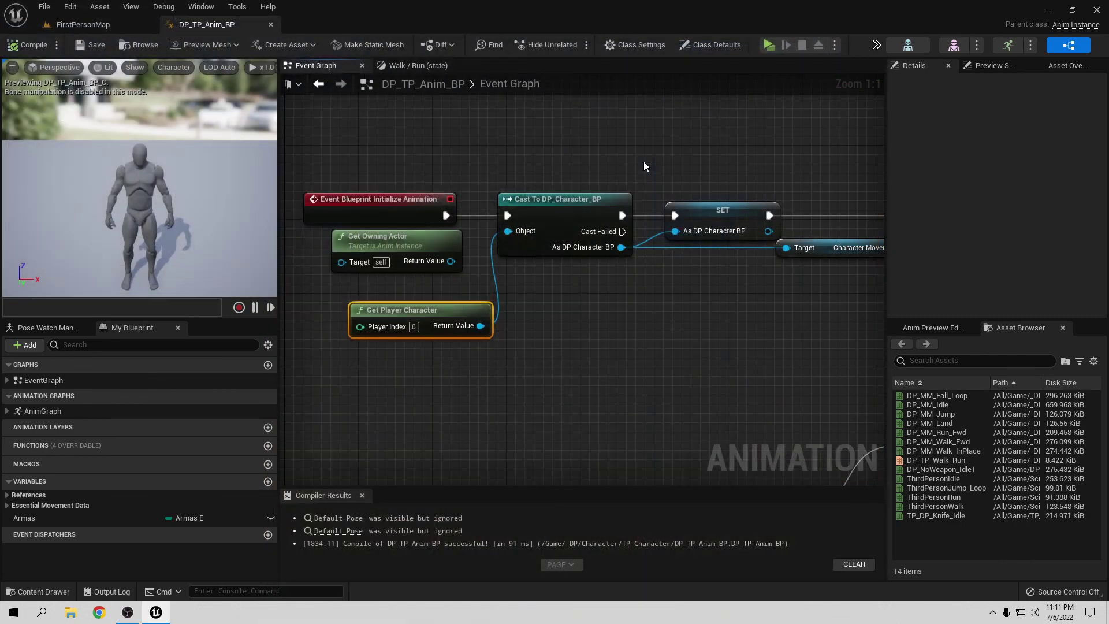
- Reconnect Get Owning Actor's Return Value to the Cast to DP_Character_BP Object input
{"action": "left_click_drag", "start_coordinate": [451, 261], "coordinate": [453, 262]}
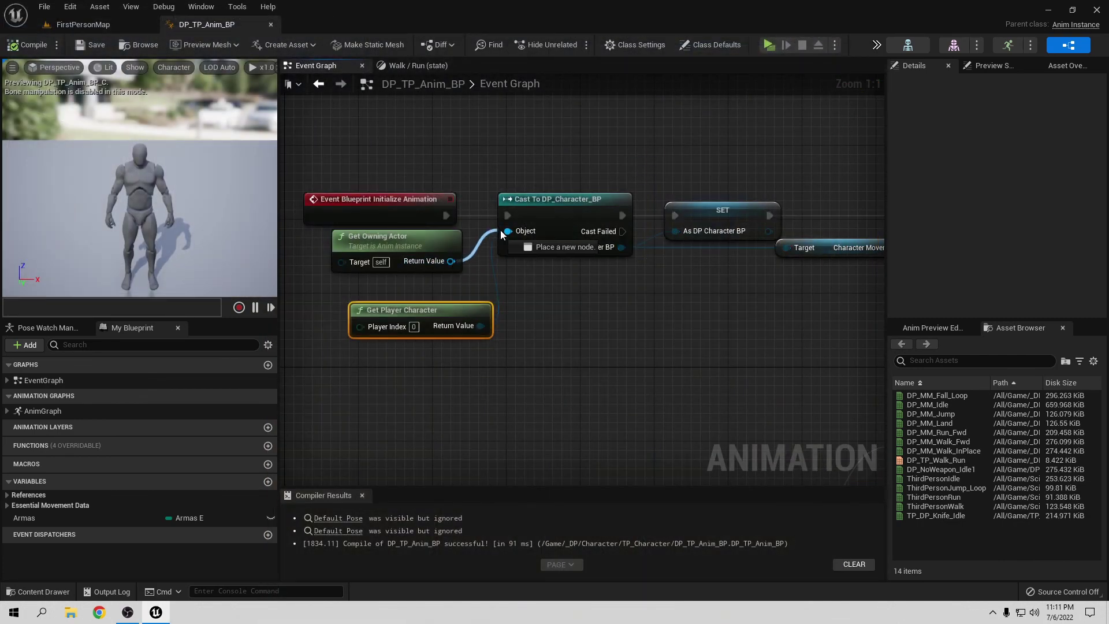
{"action": "left_click_drag", "start_coordinate": [500, 230], "coordinate": [507, 231]}
{"action": "key", "text": "Delete"}
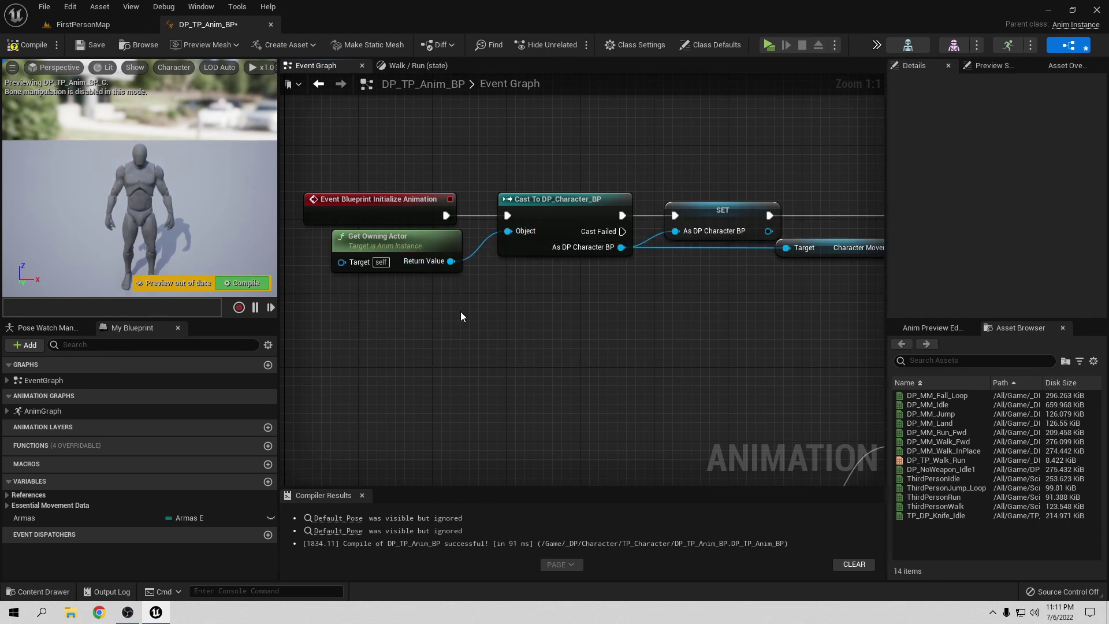
{"action": "key", "text": "ctrl+z"}
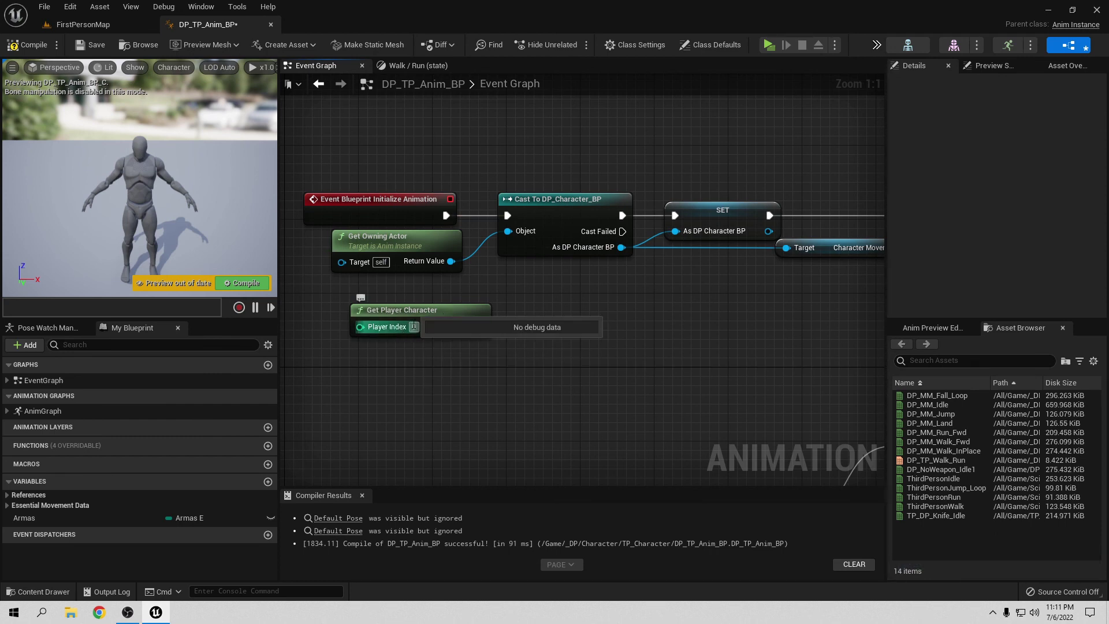
- Delete the Get Player Character node, recompile, and relaunch the listen-server playtest
{"action": "right_click_drag", "start_coordinate": [390, 332], "coordinate": [349, 336]}
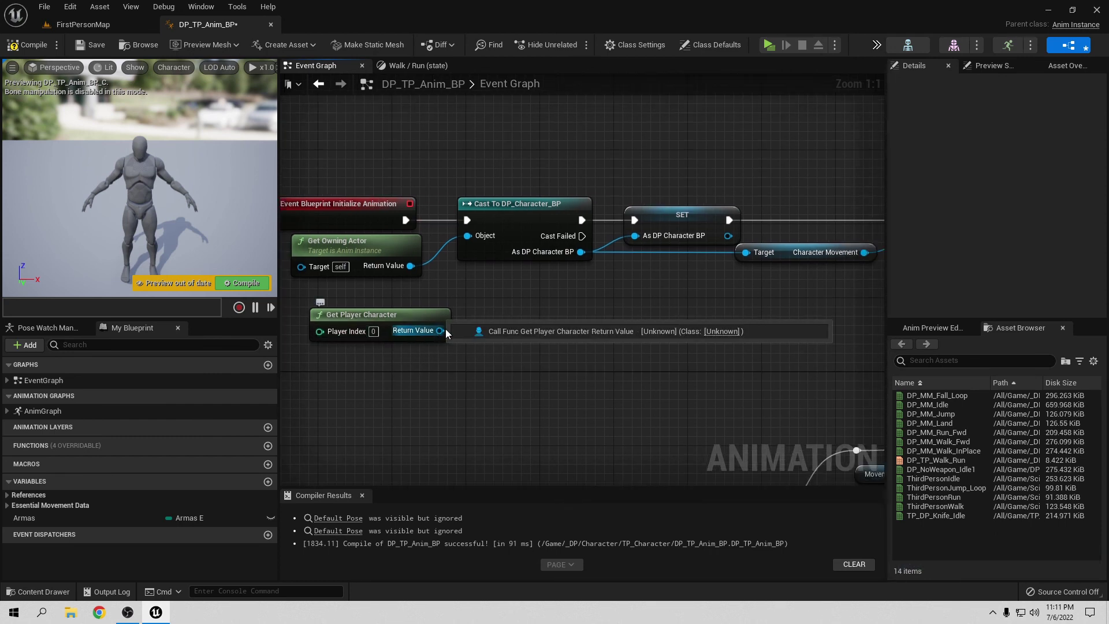
{"action": "left_click_drag", "start_coordinate": [446, 333], "coordinate": [492, 261]}
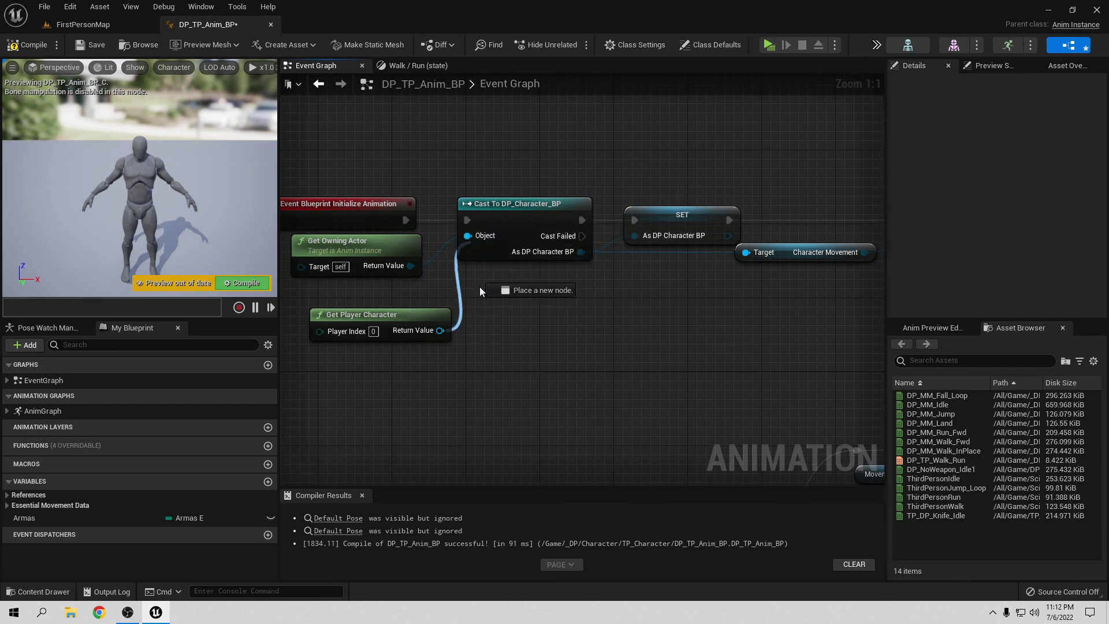
{"action": "left_click_drag", "start_coordinate": [462, 313], "coordinate": [499, 326]}
{"action": "key", "text": "Escape"}
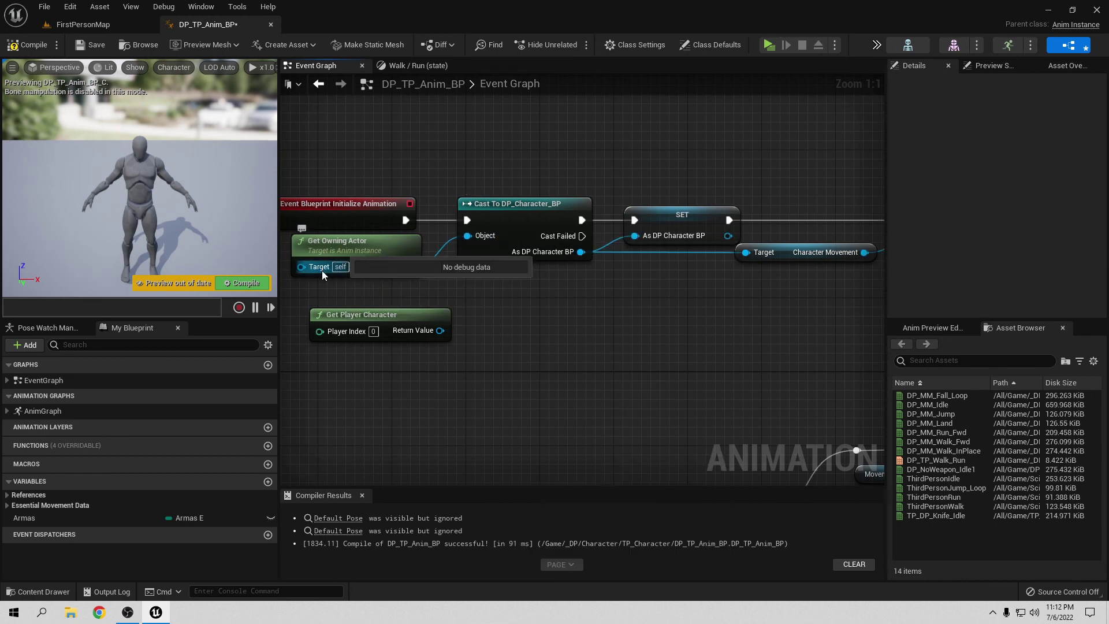
{"action": "right_click_drag", "start_coordinate": [322, 271], "coordinate": [433, 286]}
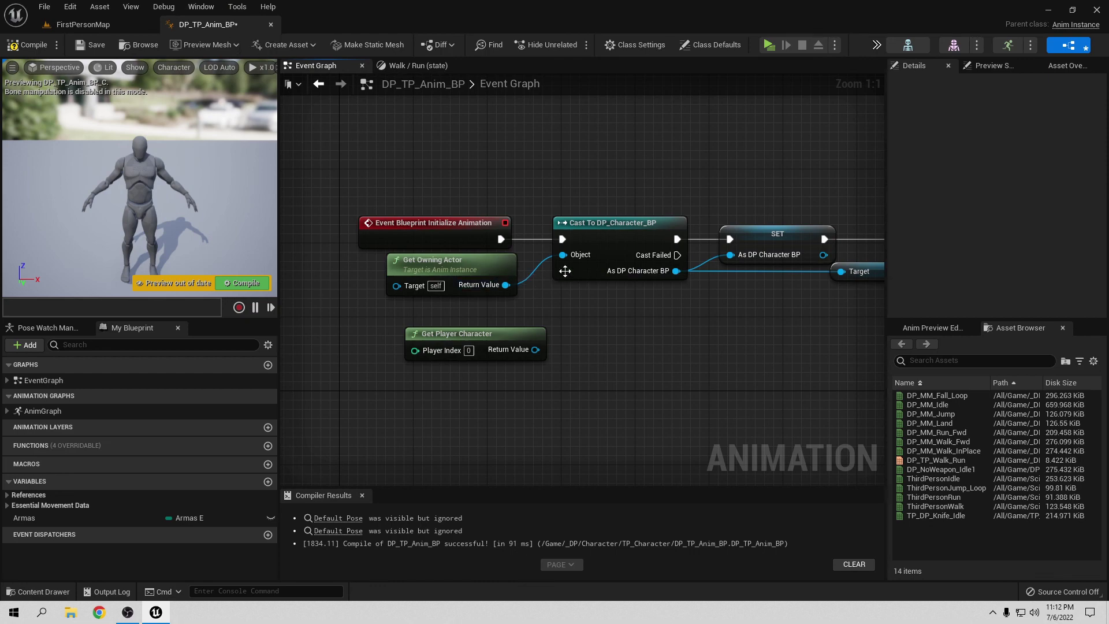
{"action": "mouse_move", "coordinate": [602, 302]}
{"action": "right_mouse_down"}
{"action": "mouse_move", "coordinate": [596, 188]}
{"action": "mouse_move", "coordinate": [564, 366]}
{"action": "right_mouse_up"}
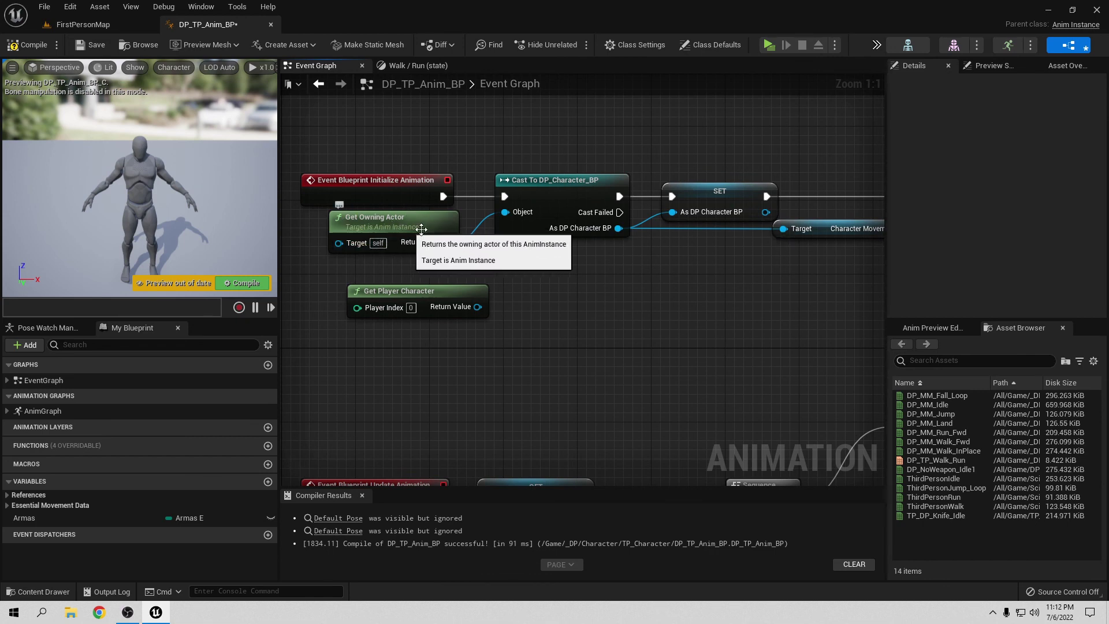
{"action": "left_click", "coordinate": [460, 291]}
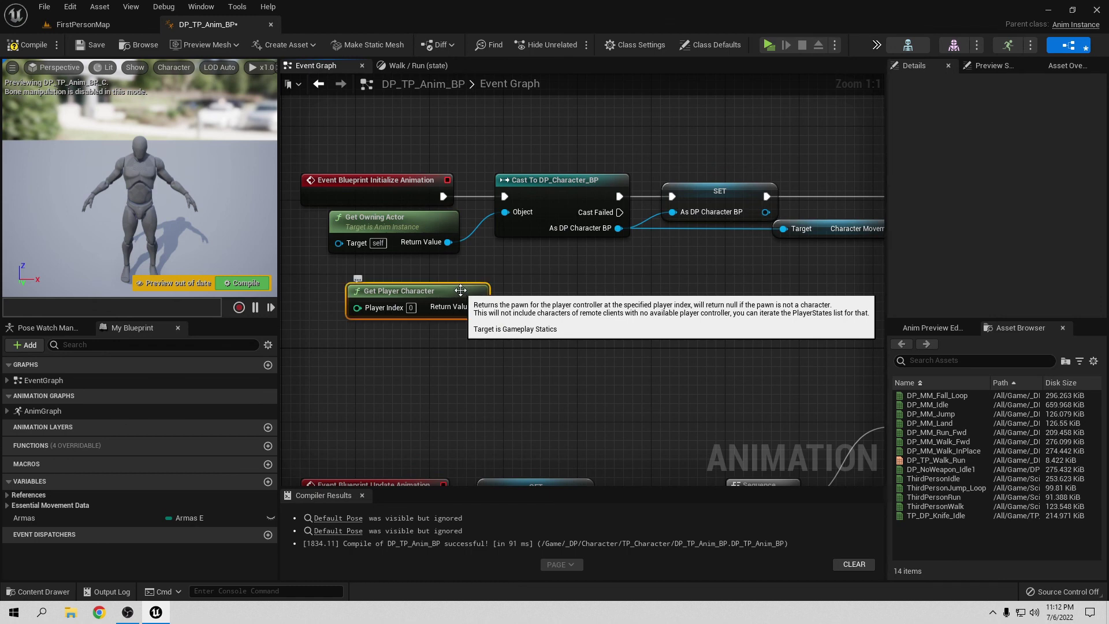
{"action": "key", "text": "Delete"}
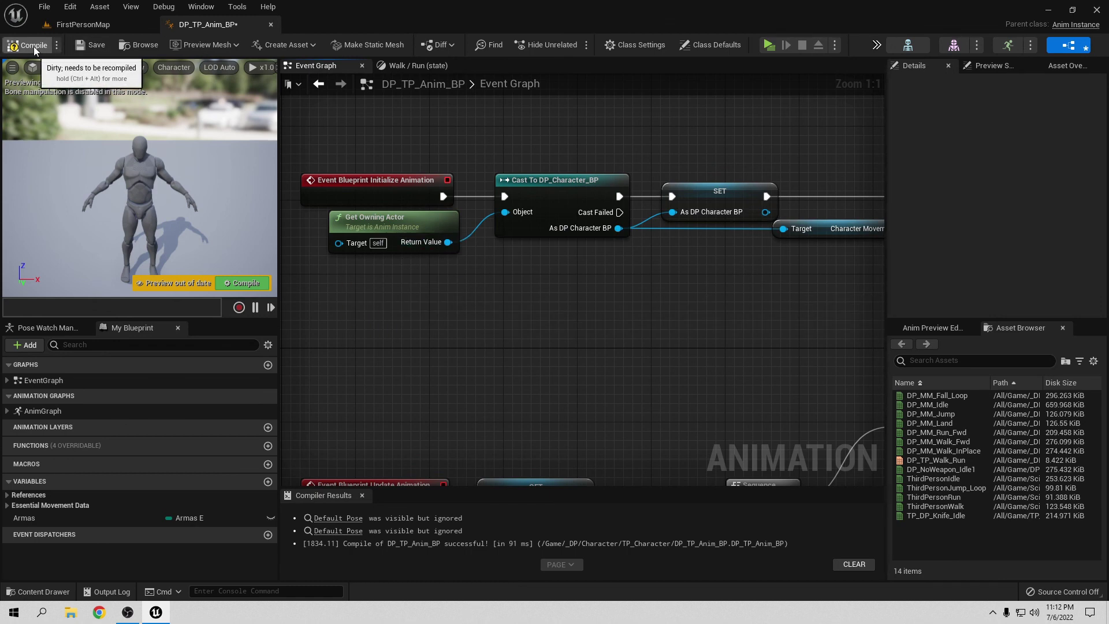
{"action": "left_click", "coordinate": [34, 46]}
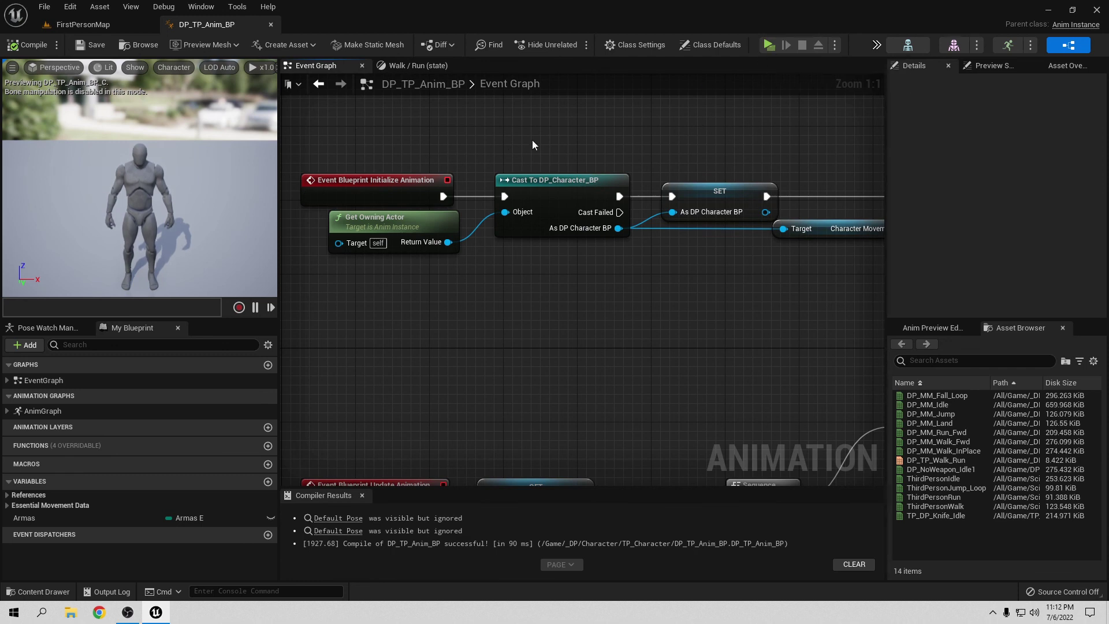
{"action": "left_click", "coordinate": [770, 45]}
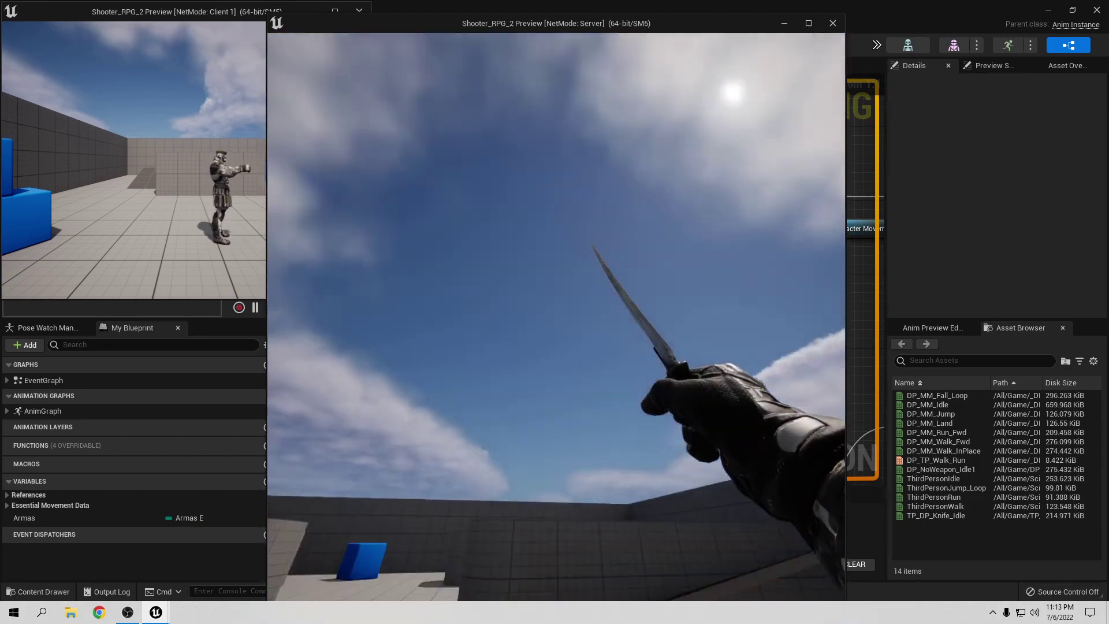
- Walk the server player forward toward the client's soldier to view its knife idle
{"action": "key", "text": "w"}
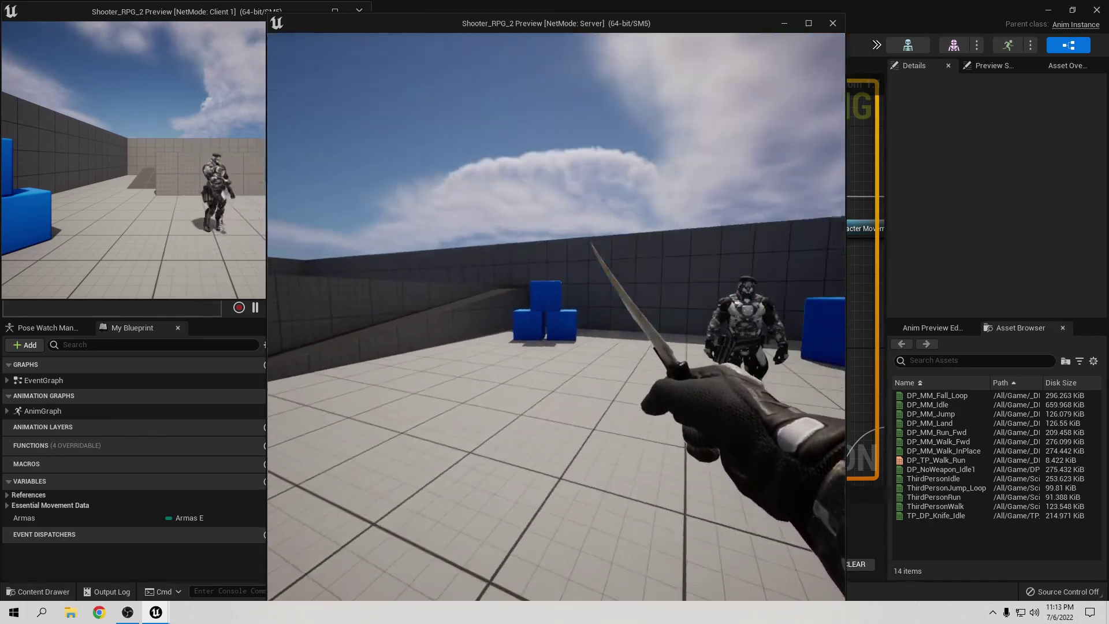
{"action": "key", "text": "w"}
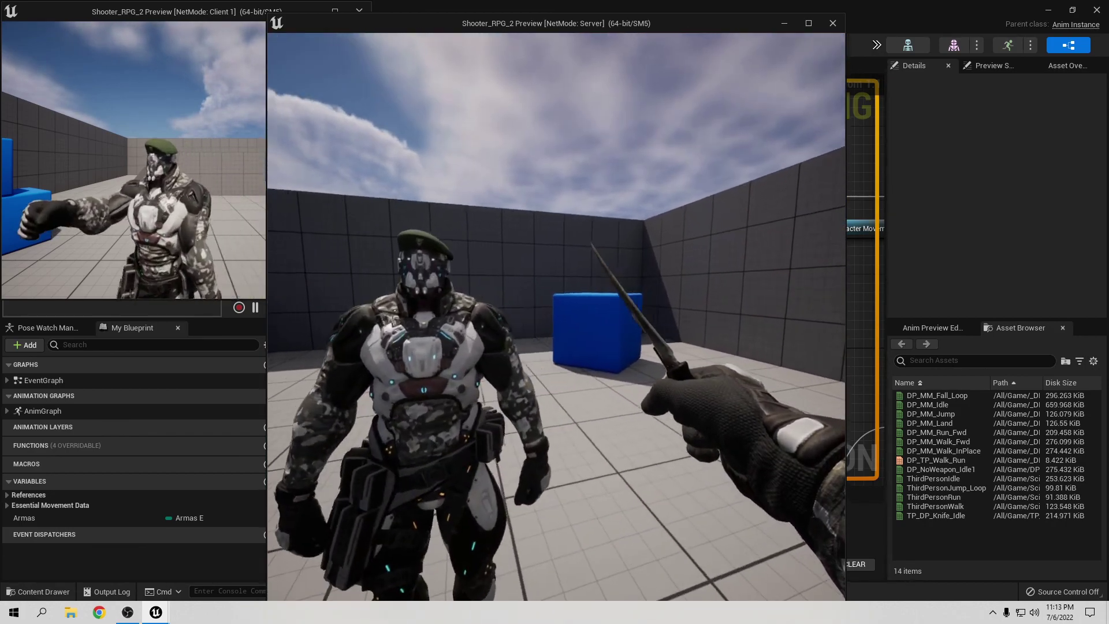